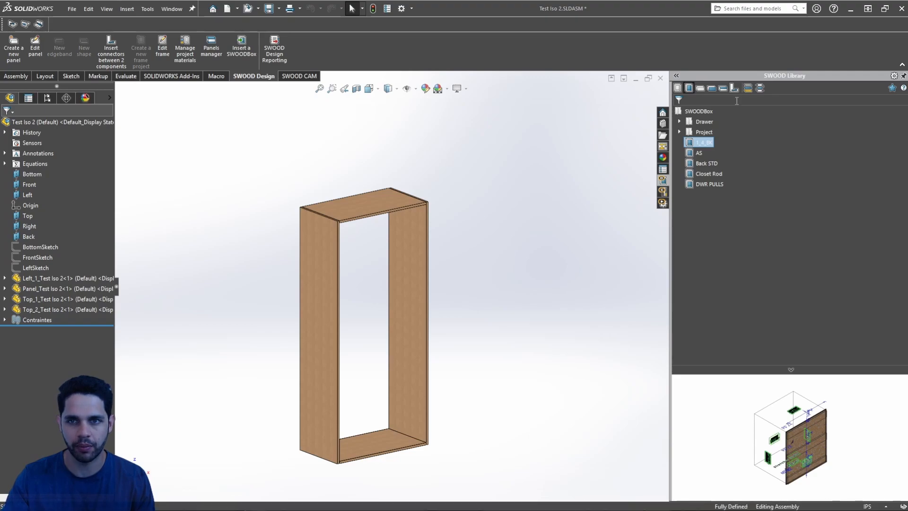
Step: Insert the DADO W Conf. connector from the connectors library at the joint between the cabinet's top panel and right side panel
{"action": "left_click", "coordinate": [735, 88]}
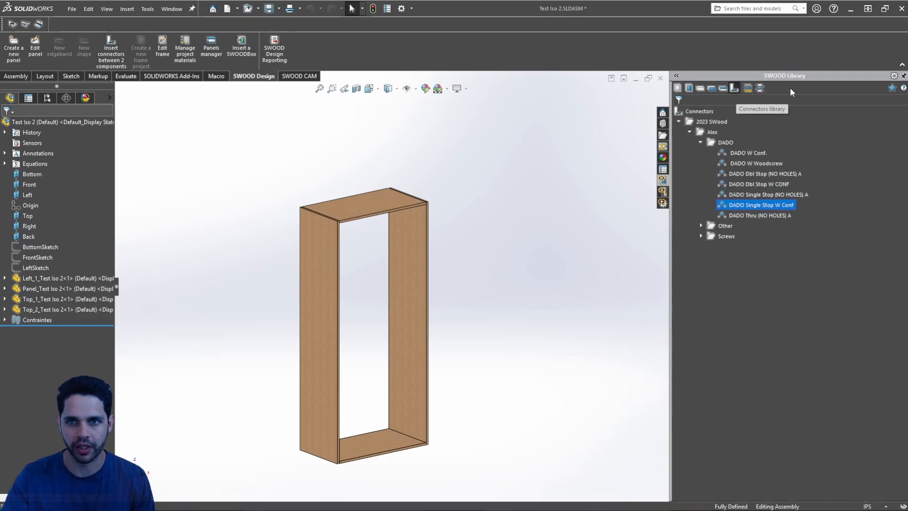
{"action": "left_click", "coordinate": [743, 151]}
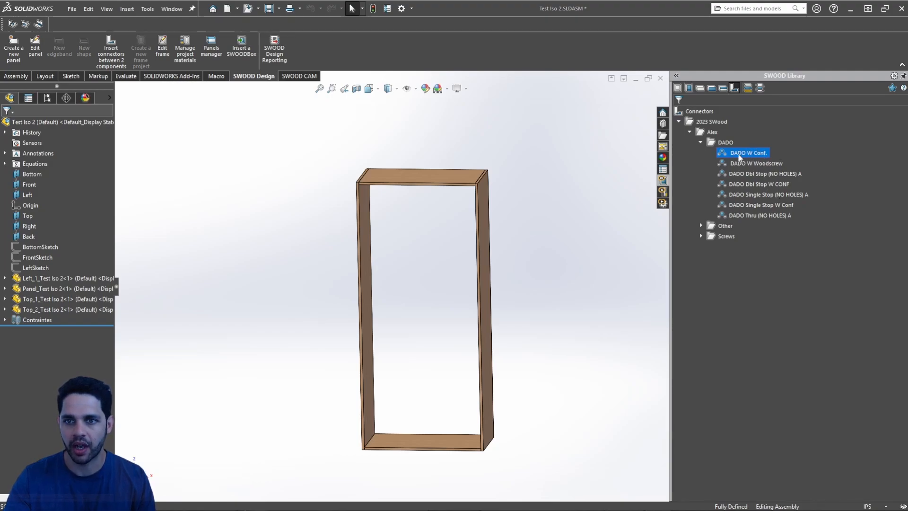
{"action": "left_click_drag", "start_coordinate": [722, 157], "coordinate": [526, 221]}
{"action": "middle_click_drag", "start_coordinate": [526, 221], "coordinate": [527, 226]}
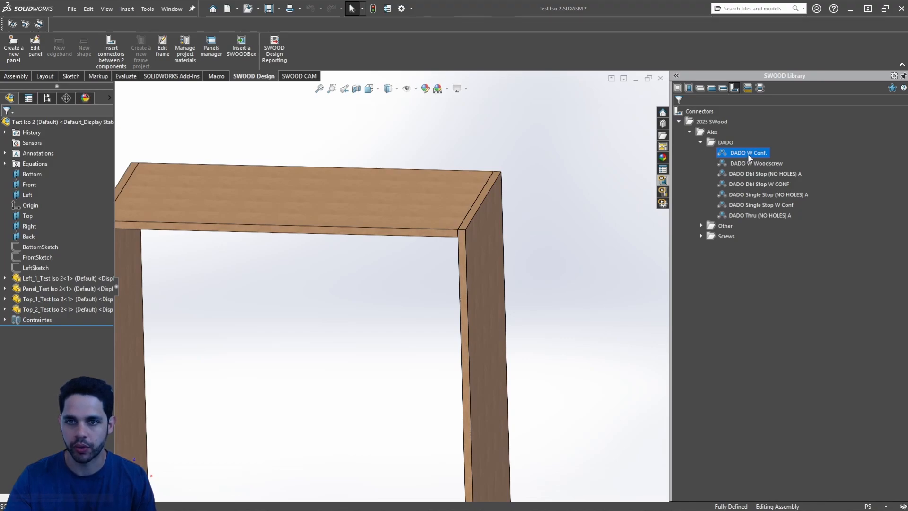
{"action": "left_click_drag", "start_coordinate": [747, 152], "coordinate": [434, 218]}
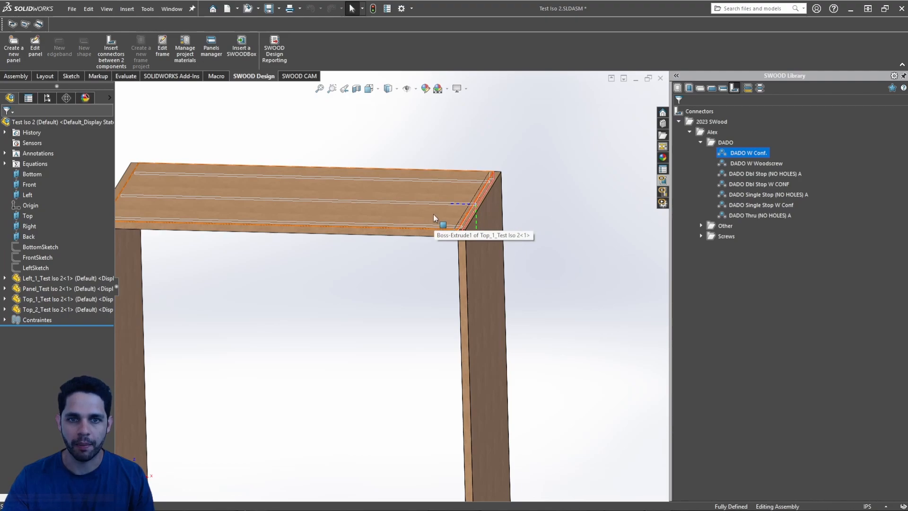
{"action": "left_click_drag", "start_coordinate": [330, 227], "coordinate": [476, 220]}
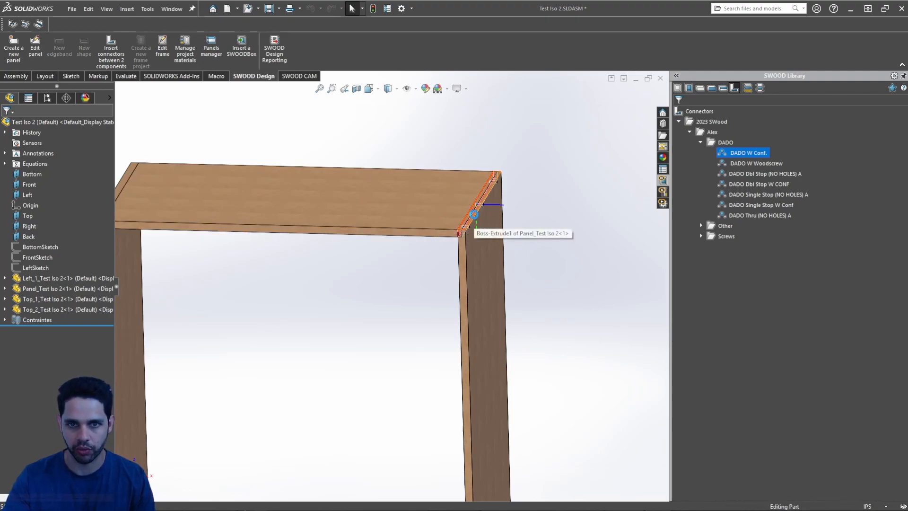
Step: Examine the dado and the confirmat holes at the joint between the top panel and the right side panel
{"action": "scroll", "coordinate": [472, 237], "scroll_direction": "down", "scroll_amount": 5}
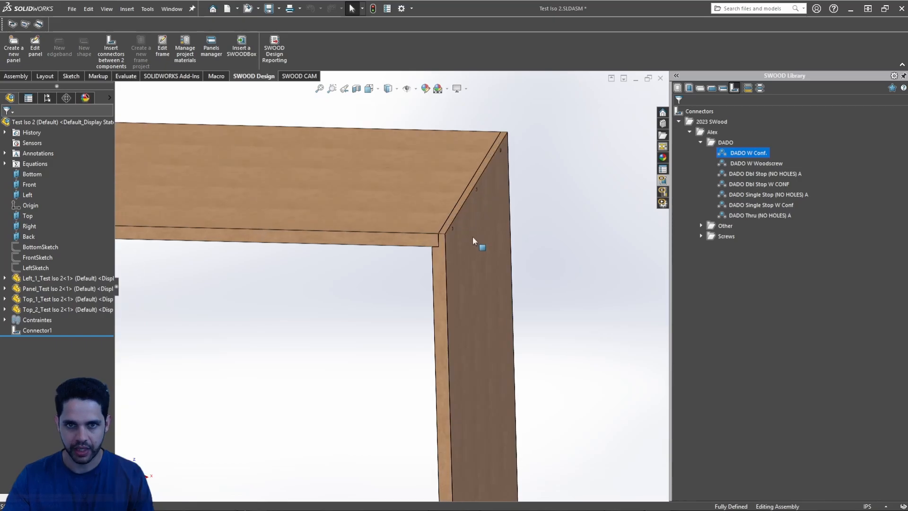
{"action": "scroll", "coordinate": [466, 232], "scroll_direction": "up", "scroll_amount": 3}
{"action": "middle_click_drag", "start_coordinate": [454, 225], "coordinate": [404, 236]}
{"action": "scroll", "coordinate": [414, 259], "scroll_direction": "down", "scroll_amount": 5}
{"action": "scroll", "coordinate": [404, 239], "scroll_direction": "down", "scroll_amount": 4}
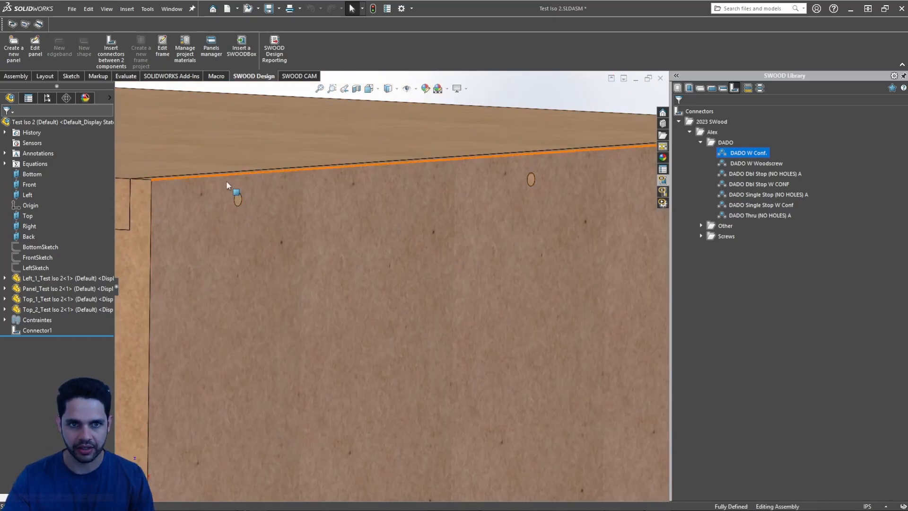
{"action": "scroll", "coordinate": [355, 234], "scroll_direction": "up", "scroll_amount": 3}
{"action": "middle_click_drag", "start_coordinate": [382, 277], "coordinate": [292, 261]}
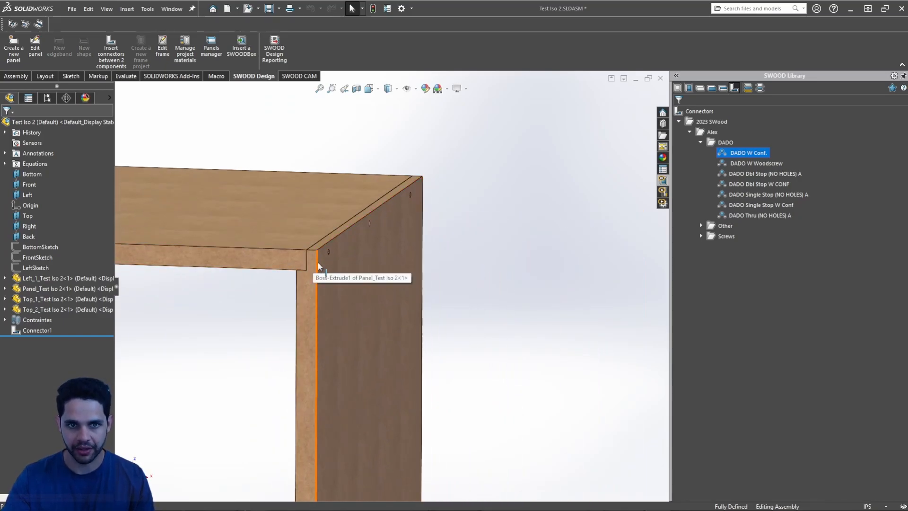
{"action": "scroll", "coordinate": [334, 253], "scroll_direction": "down", "scroll_amount": 5}
{"action": "mouse_move", "coordinate": [340, 252]}
{"action": "middle_mouse_down"}
{"action": "mouse_move", "coordinate": [314, 248]}
{"action": "mouse_move", "coordinate": [473, 284]}
{"action": "mouse_move", "coordinate": [337, 256]}
{"action": "middle_mouse_up"}
Step: Check the diameter of the confirmat holes in the right side panel and inspect their spacing and the dado's front edge
{"action": "left_click", "coordinate": [338, 282]}
{"action": "scroll", "coordinate": [491, 325], "scroll_direction": "up", "scroll_amount": 5}
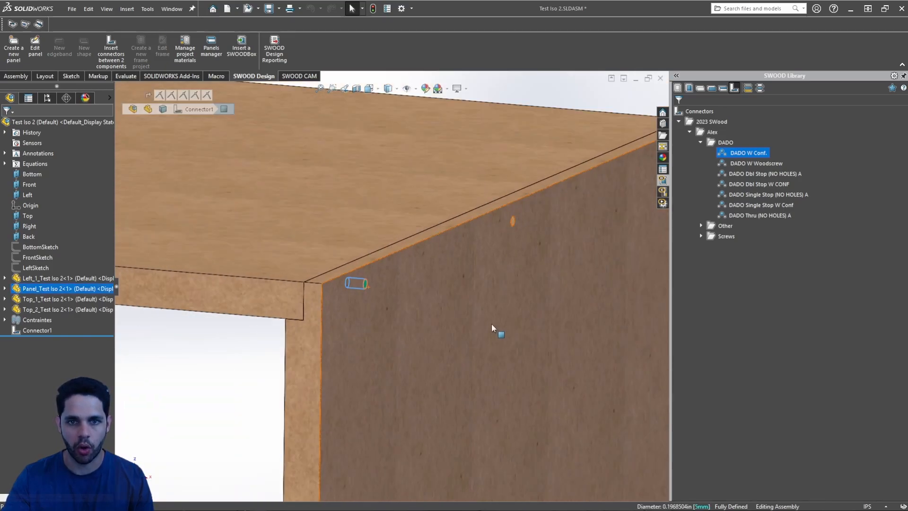
{"action": "scroll", "coordinate": [415, 316], "scroll_direction": "down", "scroll_amount": 4}
{"action": "left_click", "coordinate": [464, 238]}
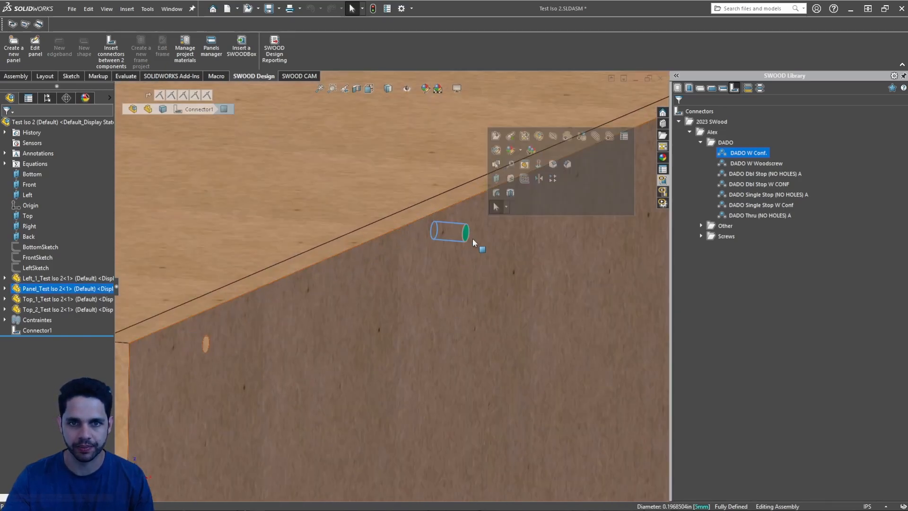
{"action": "scroll", "coordinate": [472, 238], "scroll_direction": "up", "scroll_amount": 6}
{"action": "middle_click_drag", "start_coordinate": [579, 233], "coordinate": [509, 283], "text": "ctrl"}
{"action": "left_click", "coordinate": [494, 288]}
{"action": "scroll", "coordinate": [491, 279], "scroll_direction": "down", "scroll_amount": 5}
{"action": "scroll", "coordinate": [429, 267], "scroll_direction": "down", "scroll_amount": 4}
{"action": "middle_click_drag", "start_coordinate": [430, 268], "coordinate": [383, 254]}
{"action": "left_click", "coordinate": [344, 265]}
{"action": "scroll", "coordinate": [438, 263], "scroll_direction": "up", "scroll_amount": 9}
{"action": "middle_click_drag", "start_coordinate": [408, 324], "coordinate": [425, 334]}
{"action": "left_click", "coordinate": [425, 334]}
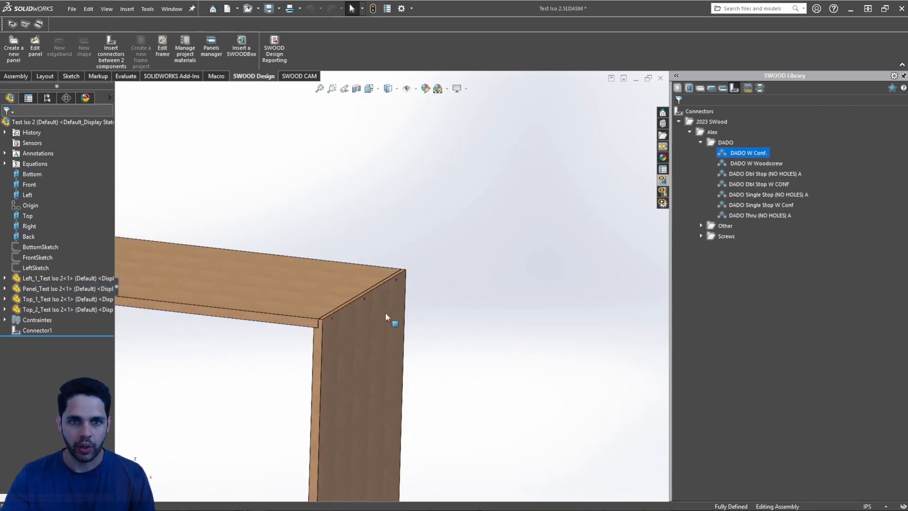
{"action": "scroll", "coordinate": [360, 307], "scroll_direction": "down", "scroll_amount": 3}
{"action": "middle_click_drag", "start_coordinate": [364, 311], "coordinate": [240, 312]}
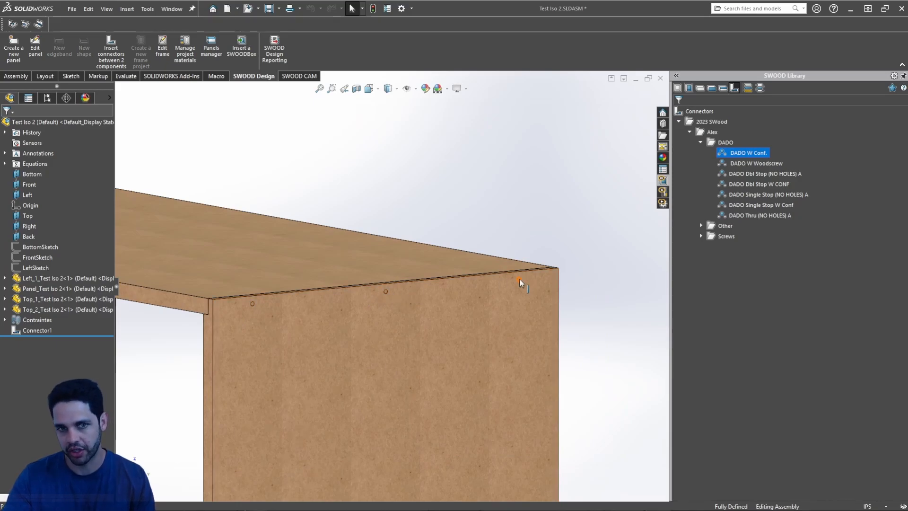
{"action": "scroll", "coordinate": [182, 328], "scroll_direction": "down", "scroll_amount": 6}
{"action": "middle_click_drag", "start_coordinate": [303, 294], "coordinate": [308, 274]}
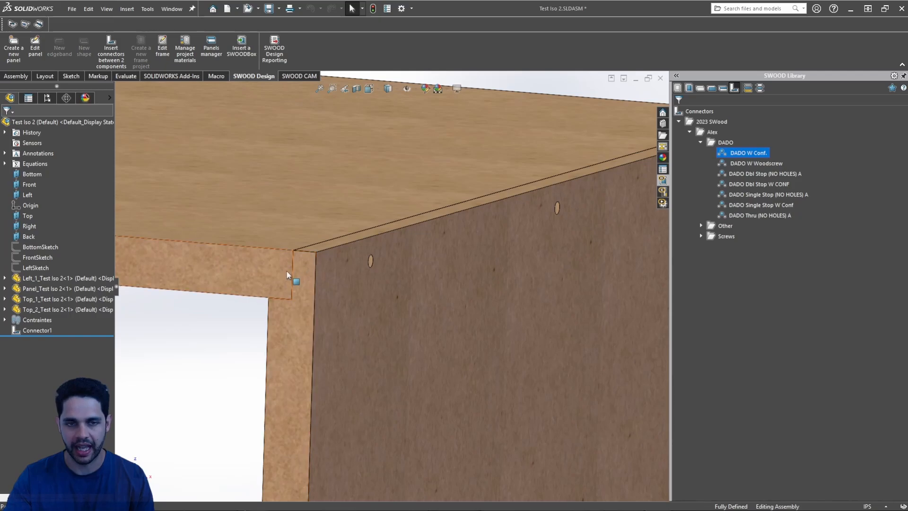
{"action": "scroll", "coordinate": [308, 273], "scroll_direction": "up", "scroll_amount": 6}
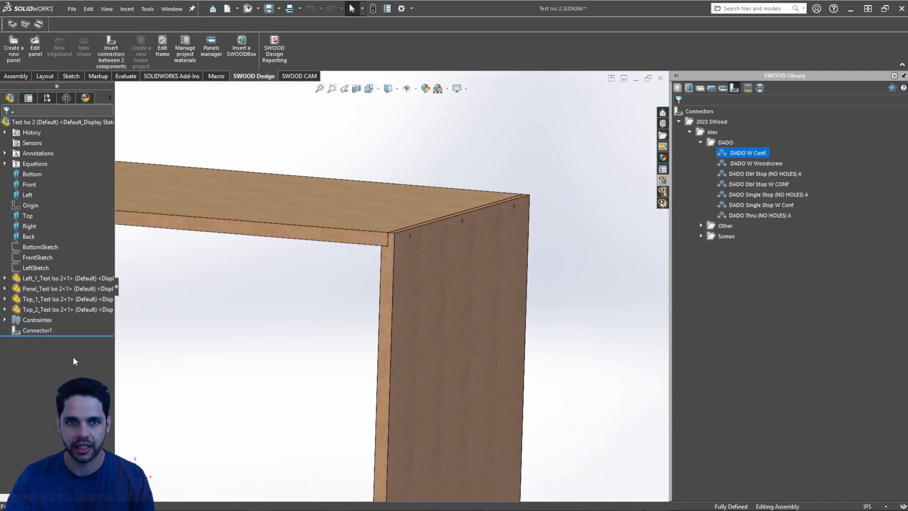
Step: Edit the inserted connector and set its number of confirmats to 4
{"action": "left_click", "coordinate": [37, 331]}
{"action": "right_click", "coordinate": [37, 331]}
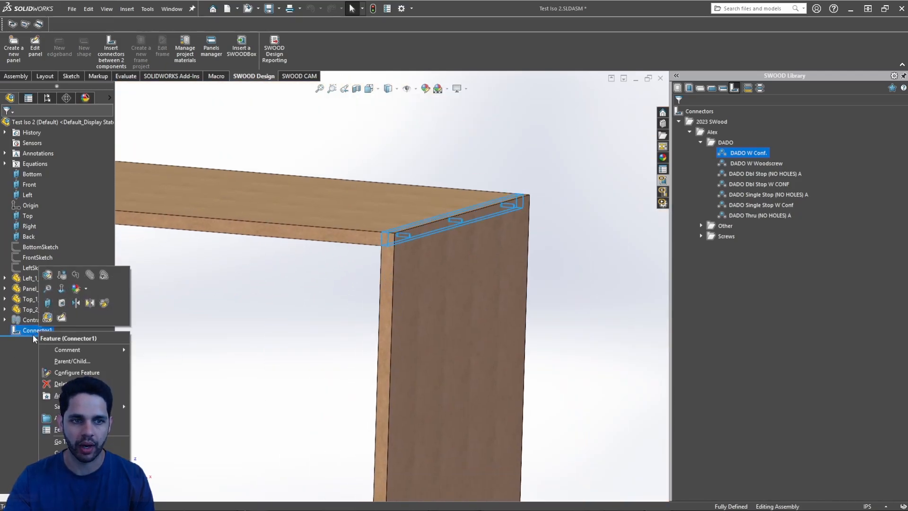
{"action": "left_click", "coordinate": [47, 275]}
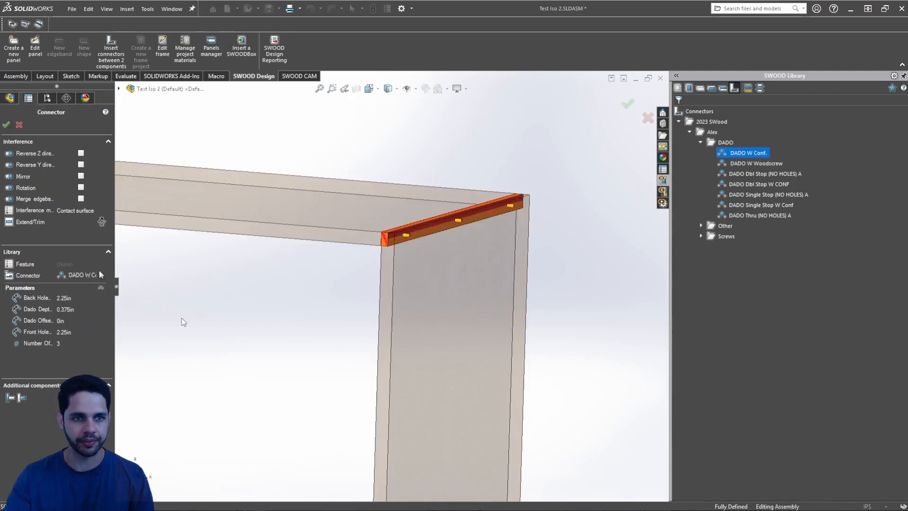
{"action": "left_click", "coordinate": [78, 343]}
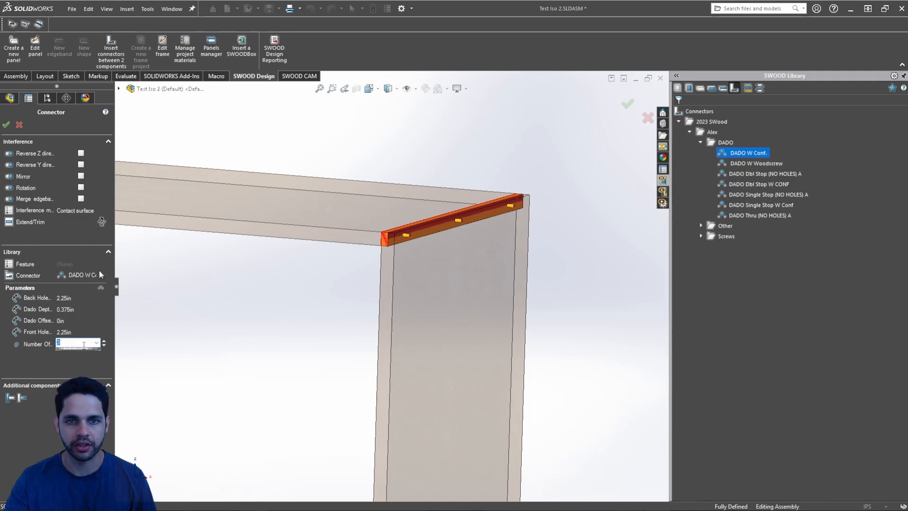
{"action": "type", "text": "4"}
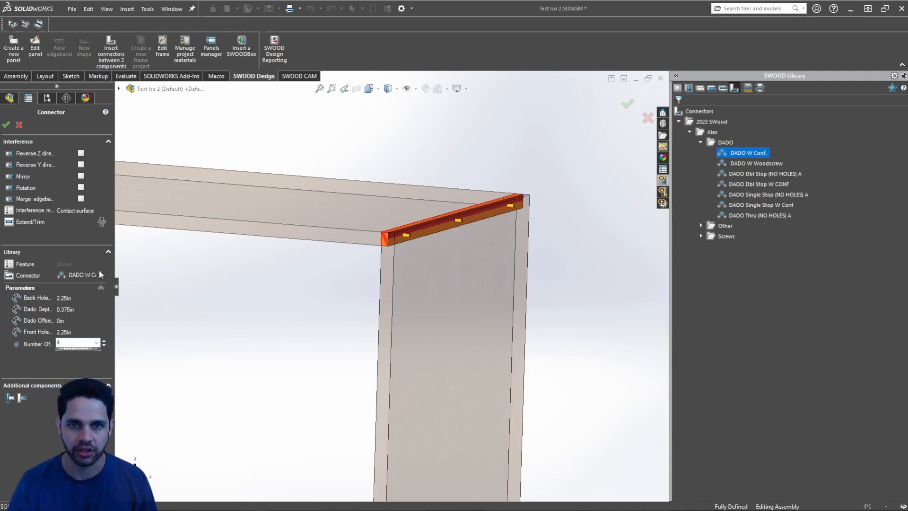
{"action": "key", "text": "Return"}
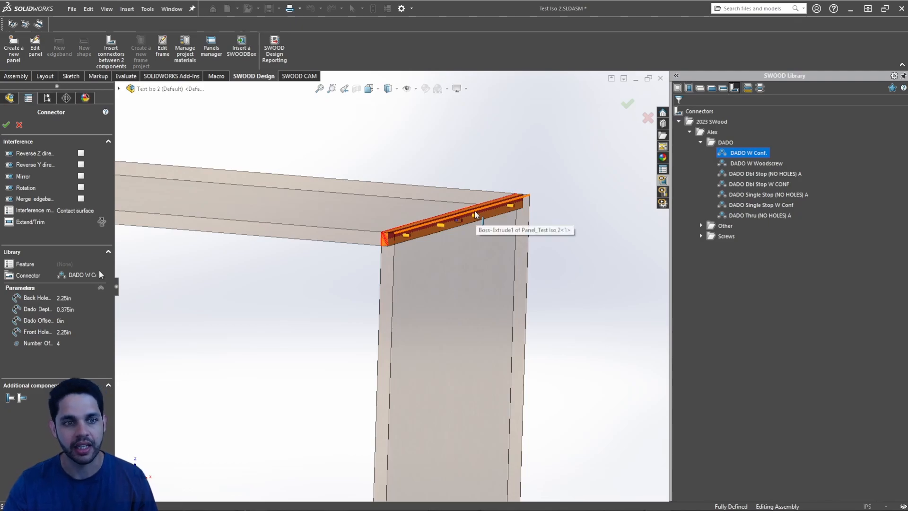
Step: Set the connector's number of confirmats to 3 and accept the connector settings
{"action": "left_click", "coordinate": [69, 343]}
{"action": "type", "text": "3"}
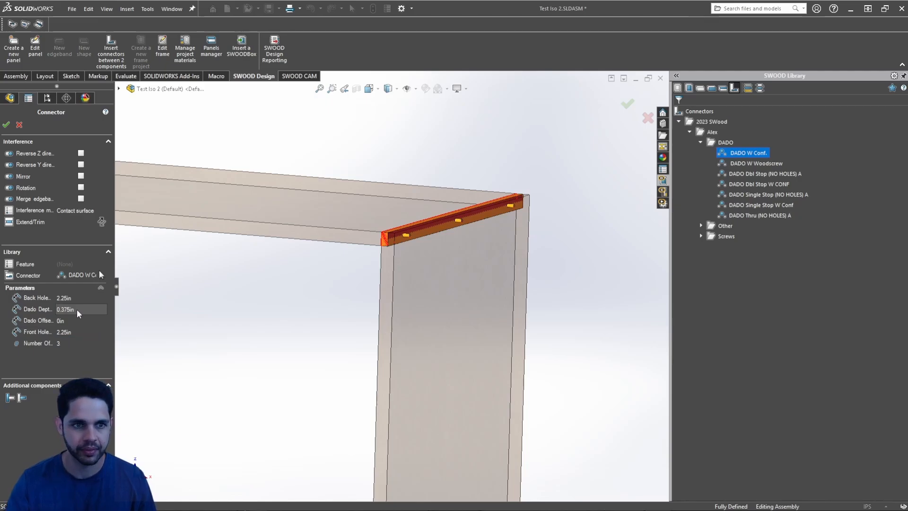
{"action": "left_click", "coordinate": [6, 124]}
Step: Start inserting multiple connectors based on the DADO W Conf. library connector
{"action": "scroll", "coordinate": [438, 172], "scroll_direction": "up", "scroll_amount": 10}
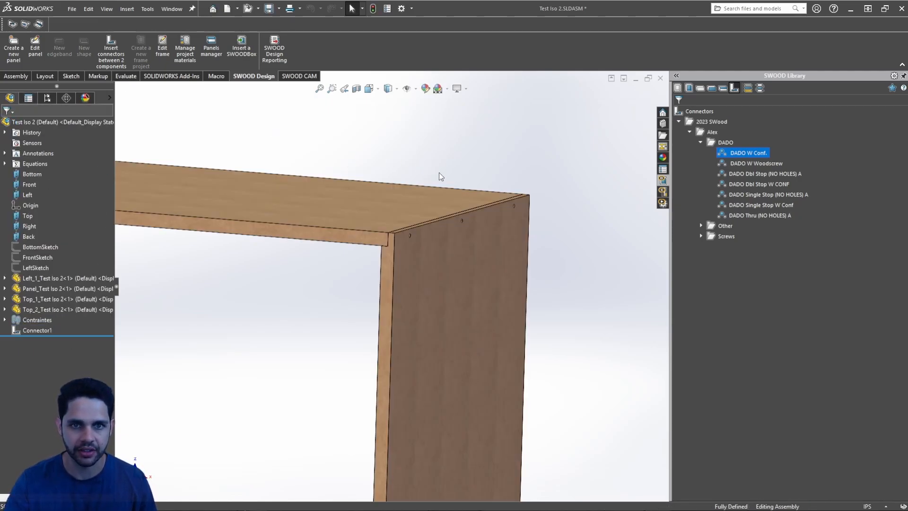
{"action": "middle_click_drag", "start_coordinate": [436, 259], "coordinate": [459, 260]}
{"action": "scroll", "coordinate": [412, 243], "scroll_direction": "down", "scroll_amount": 5}
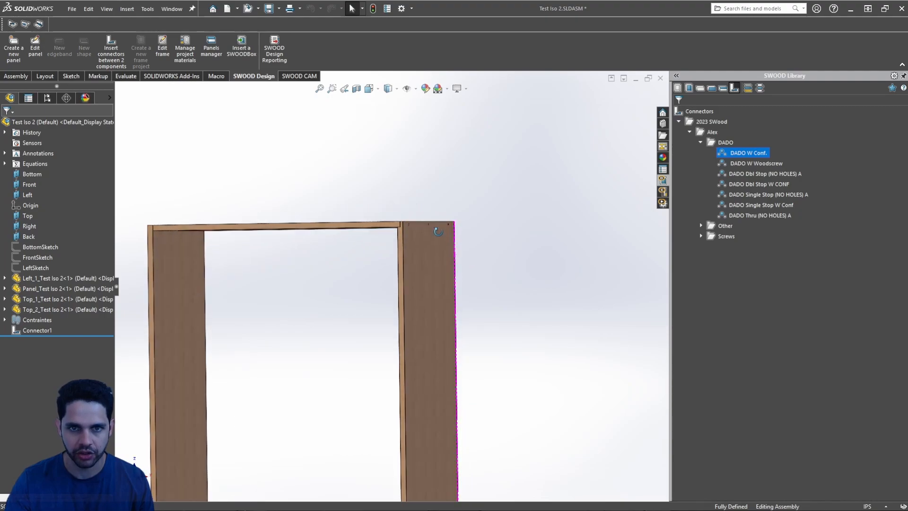
{"action": "right_click", "coordinate": [766, 157]}
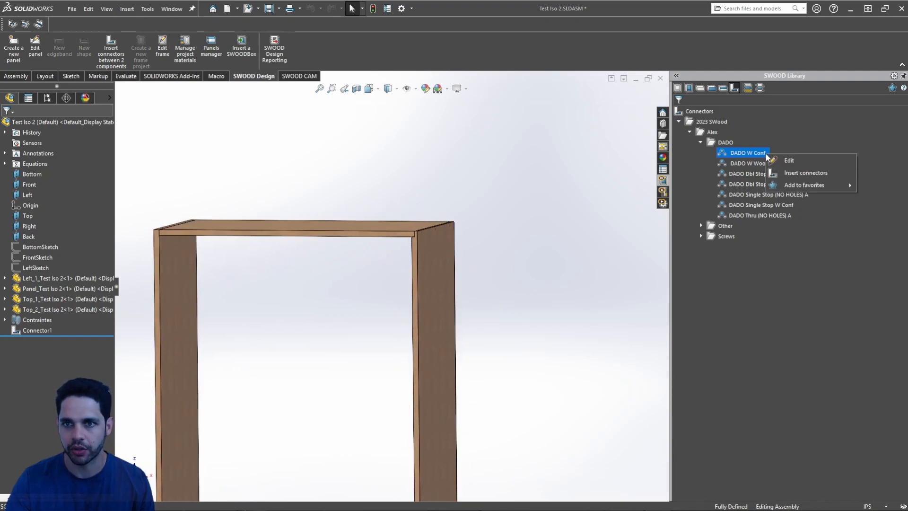
{"action": "left_click", "coordinate": [795, 175]}
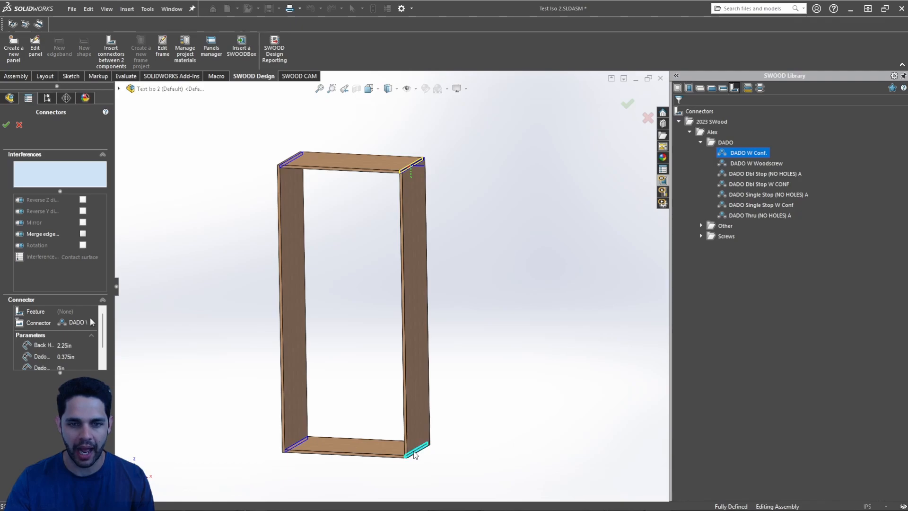
Step: Examine the highlighted interferences at the cabinet's corners, including the already connected joint between the top and right side panels
{"action": "scroll", "coordinate": [302, 449], "scroll_direction": "down", "scroll_amount": 8}
{"action": "scroll", "coordinate": [310, 375], "scroll_direction": "up", "scroll_amount": 4}
{"action": "middle_click_drag", "start_coordinate": [399, 436], "coordinate": [233, 395], "text": "ctrl"}
{"action": "scroll", "coordinate": [392, 287], "scroll_direction": "up", "scroll_amount": 4}
{"action": "scroll", "coordinate": [349, 152], "scroll_direction": "down", "scroll_amount": 1}
{"action": "middle_click_drag", "start_coordinate": [348, 152], "coordinate": [401, 447], "text": "ctrl"}
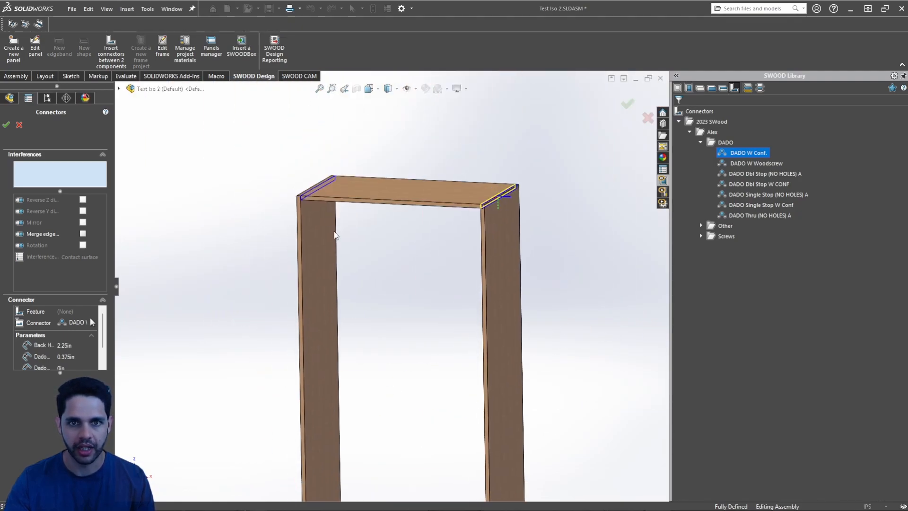
{"action": "scroll", "coordinate": [501, 189], "scroll_direction": "down", "scroll_amount": 5}
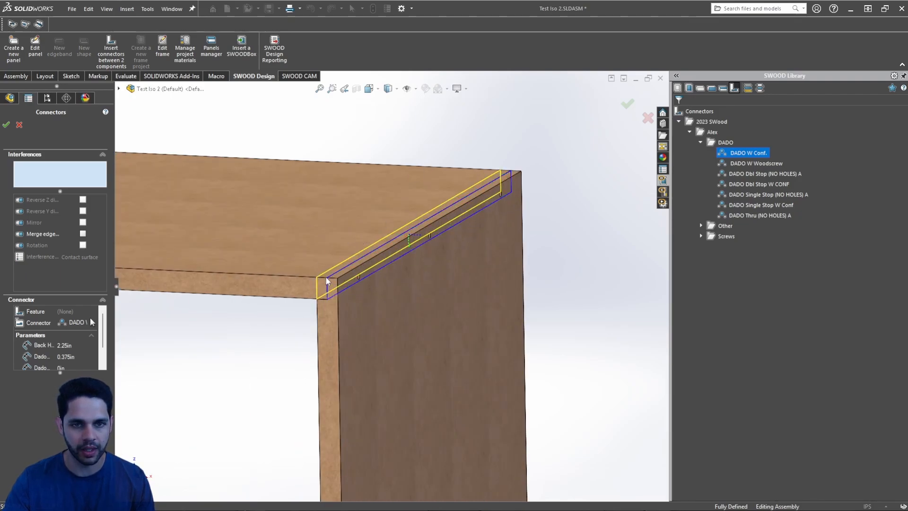
{"action": "scroll", "coordinate": [312, 303], "scroll_direction": "up", "scroll_amount": 5}
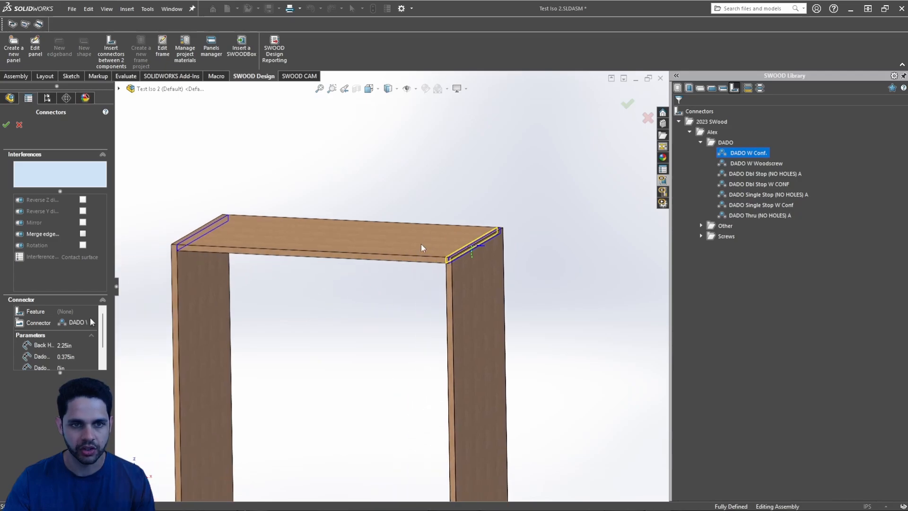
{"action": "scroll", "coordinate": [298, 236], "scroll_direction": "up", "scroll_amount": 2}
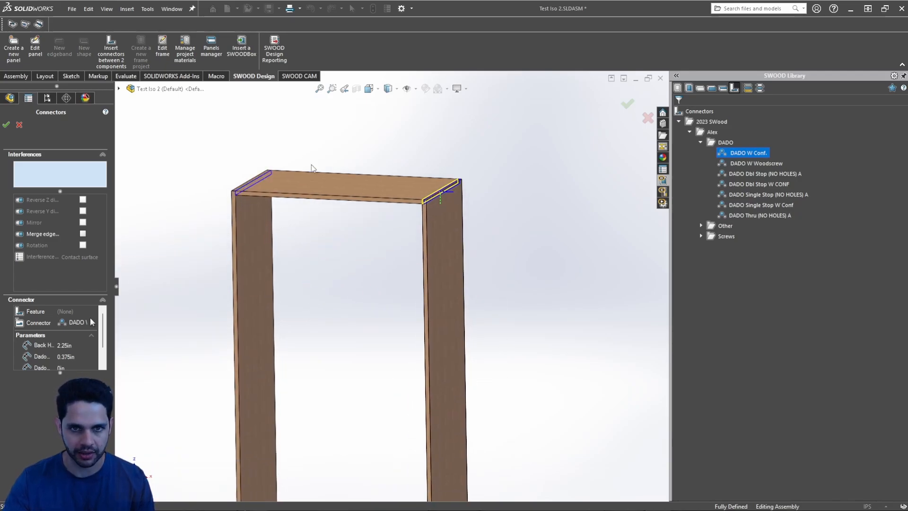
{"action": "scroll", "coordinate": [442, 213], "scroll_direction": "down", "scroll_amount": 6}
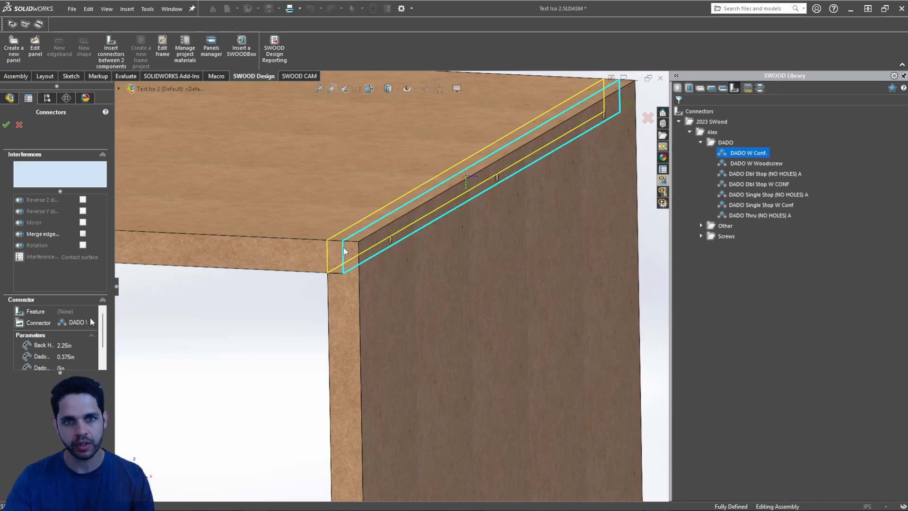
{"action": "scroll", "coordinate": [303, 276], "scroll_direction": "up", "scroll_amount": 10}
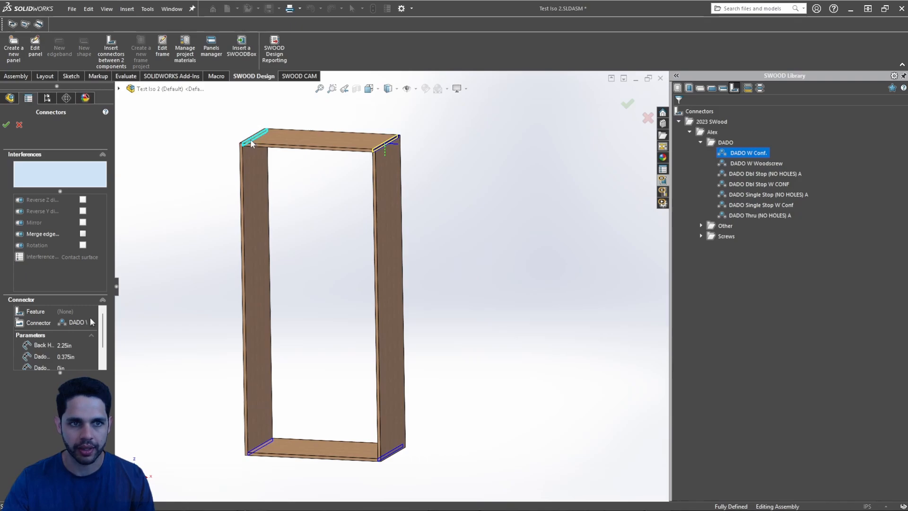
Step: Widen the connector settings and review the full parameter names, from Back Hole Offset to Number Of Confirmats
{"action": "left_click_drag", "start_coordinate": [118, 297], "coordinate": [242, 297]}
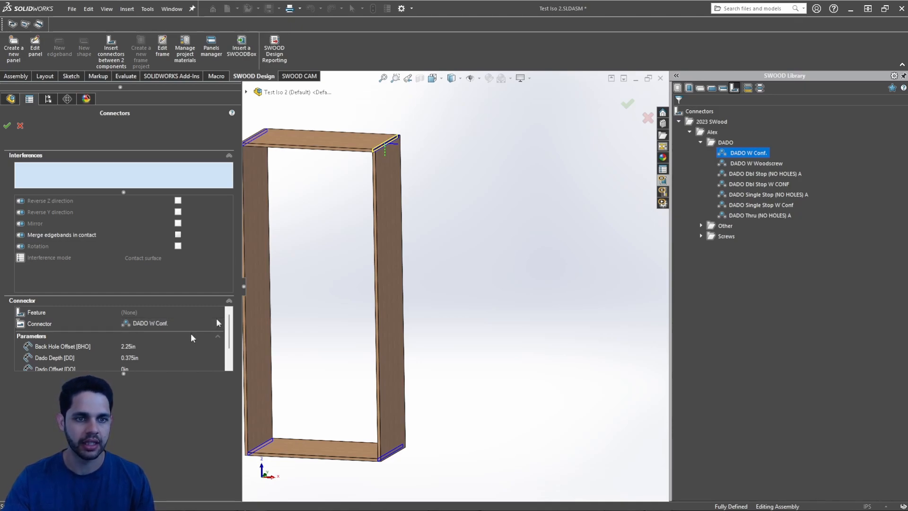
{"action": "scroll", "coordinate": [176, 351], "scroll_direction": "down", "scroll_amount": 2}
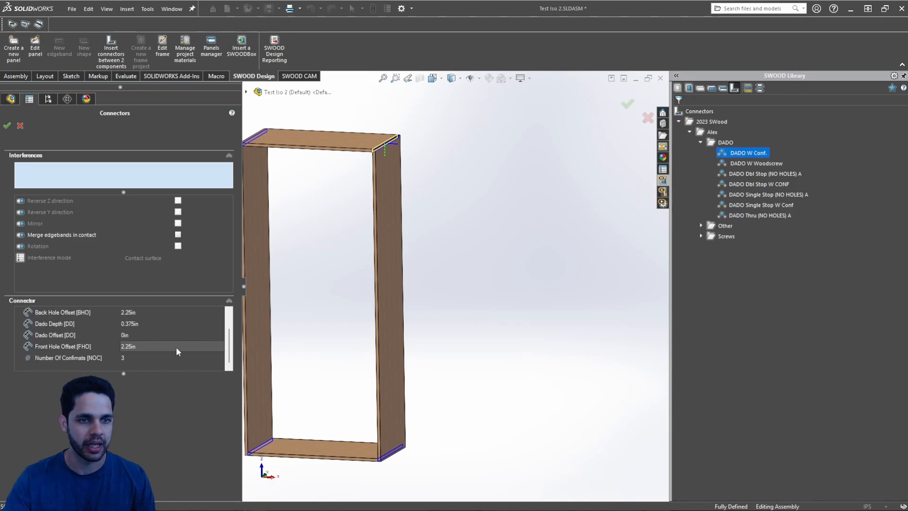
{"action": "scroll", "coordinate": [364, 204], "scroll_direction": "up", "scroll_amount": 2}
Step: Select the three remaining interferences for connectors: top panel with left side, bottom panel with left side, and bottom panel with right side
{"action": "scroll", "coordinate": [356, 206], "scroll_direction": "down", "scroll_amount": 4}
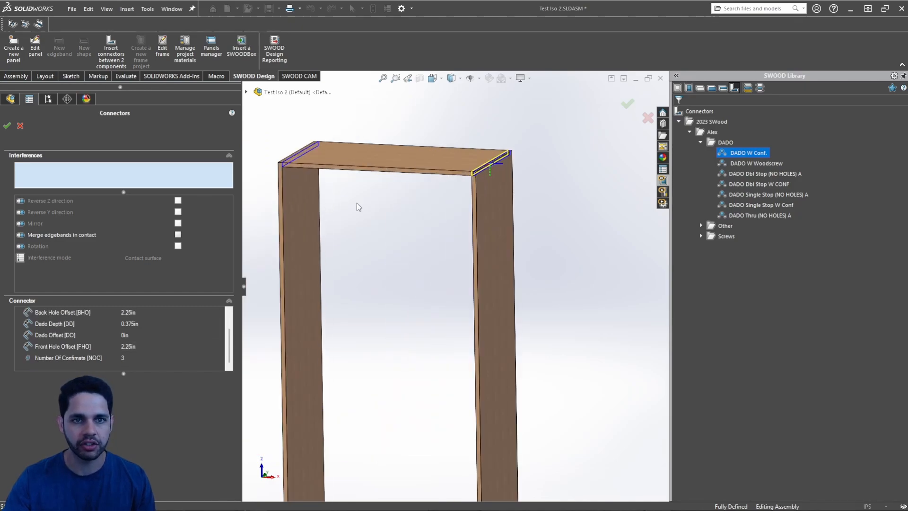
{"action": "left_click", "coordinate": [298, 161]}
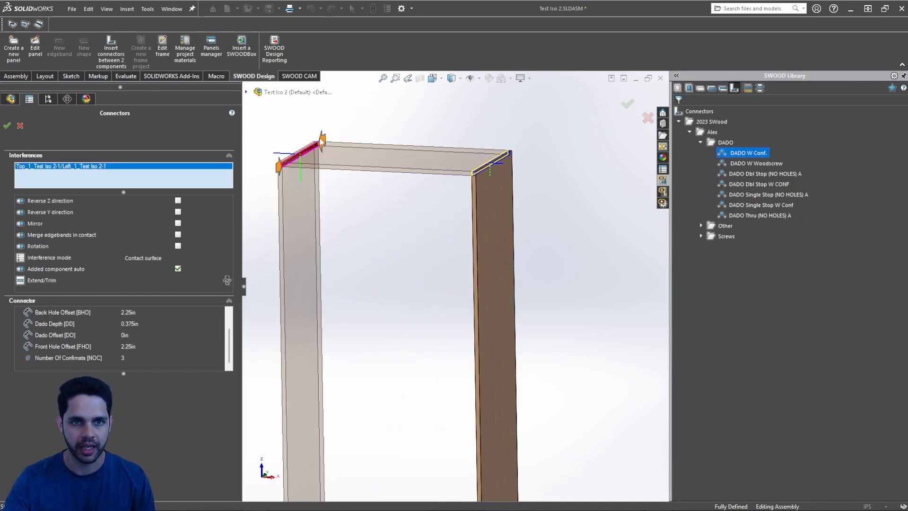
{"action": "middle_click_drag", "start_coordinate": [377, 315], "coordinate": [397, 202], "text": "ctrl"}
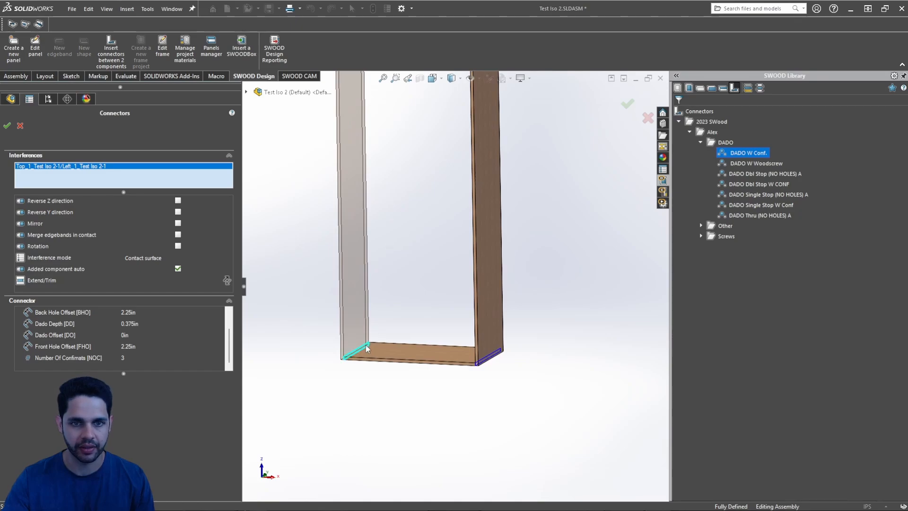
{"action": "left_click", "coordinate": [348, 357]}
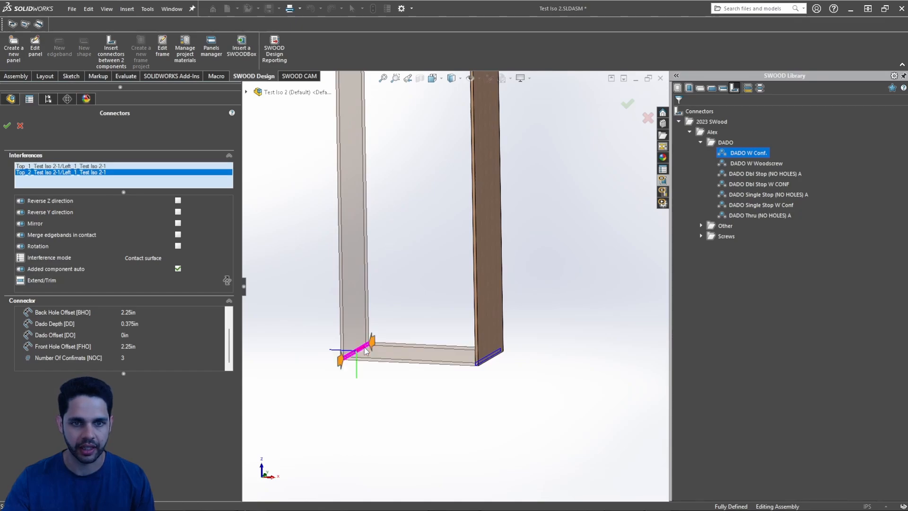
{"action": "left_click", "coordinate": [484, 362]}
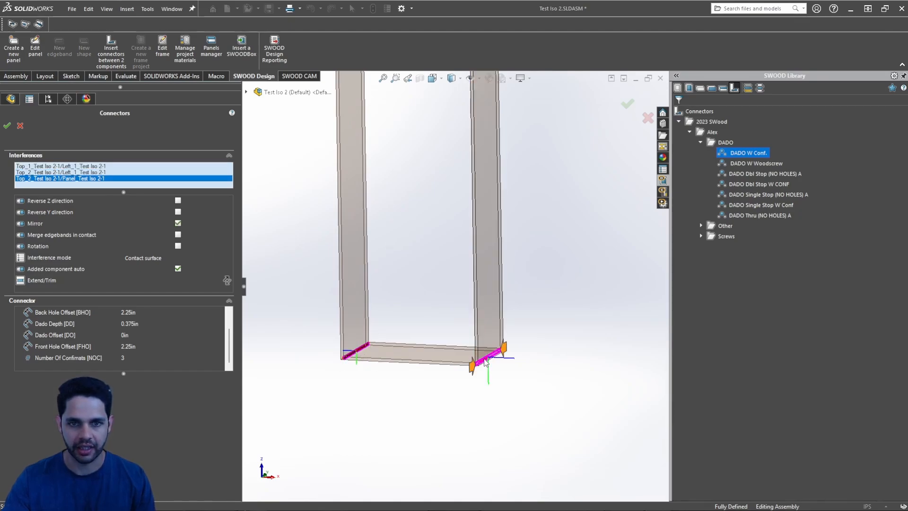
{"action": "scroll", "coordinate": [455, 286], "scroll_direction": "up", "scroll_amount": 3}
{"action": "middle_click_drag", "start_coordinate": [455, 286], "coordinate": [424, 344], "text": "ctrl"}
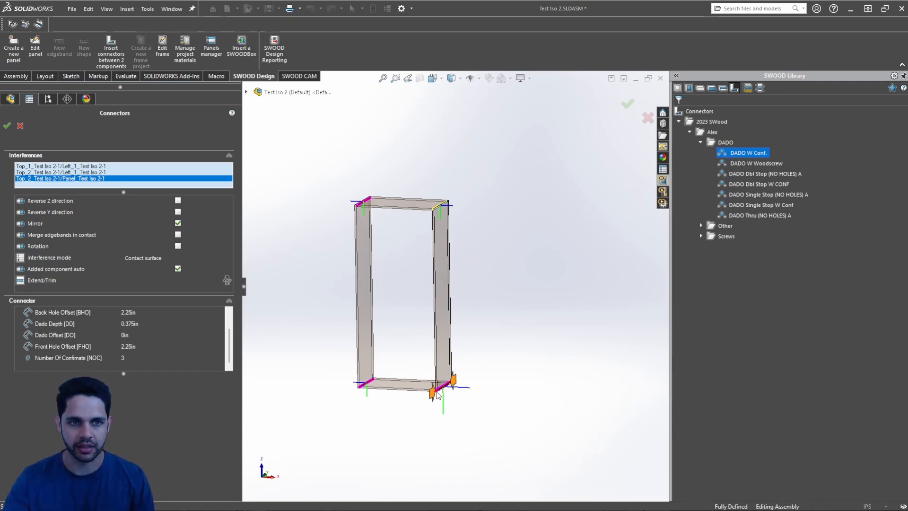
Step: Apply the connectors to the selected joints, check them at the cabinet's corners, and finish the connector insertion
{"action": "left_click", "coordinate": [7, 126]}
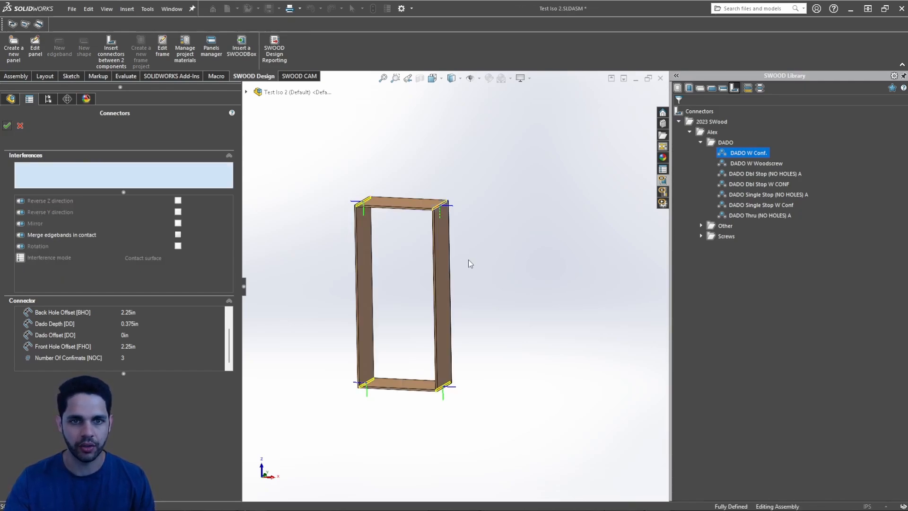
{"action": "scroll", "coordinate": [353, 203], "scroll_direction": "down", "scroll_amount": 9}
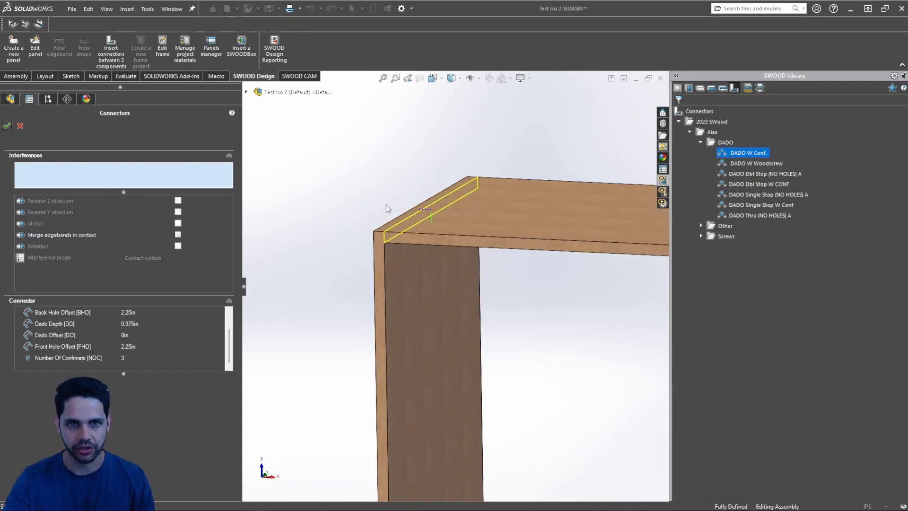
{"action": "scroll", "coordinate": [457, 285], "scroll_direction": "up", "scroll_amount": 4}
{"action": "middle_click_drag", "start_coordinate": [541, 387], "coordinate": [495, 227], "text": "ctrl"}
{"action": "scroll", "coordinate": [454, 471], "scroll_direction": "up", "scroll_amount": 2}
{"action": "middle_click_drag", "start_coordinate": [454, 471], "coordinate": [394, 298], "text": "ctrl"}
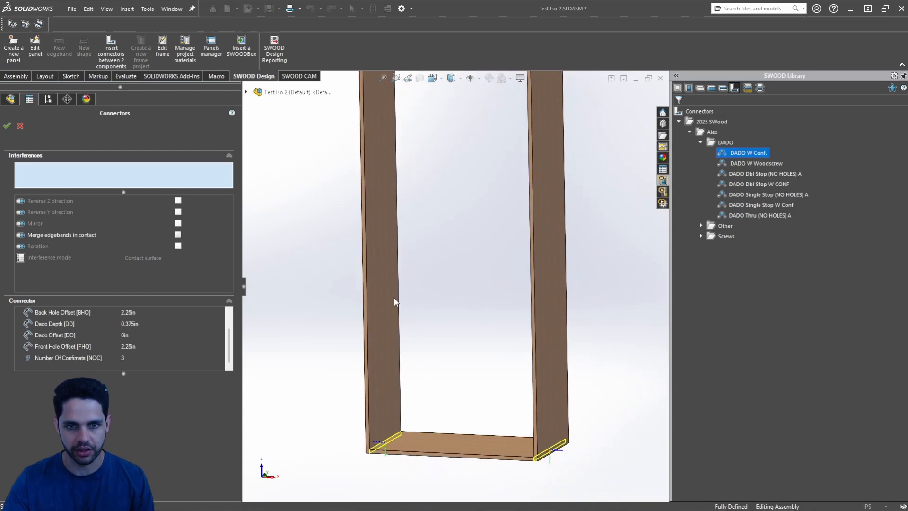
{"action": "left_click", "coordinate": [4, 127]}
{"action": "key", "text": "f"}
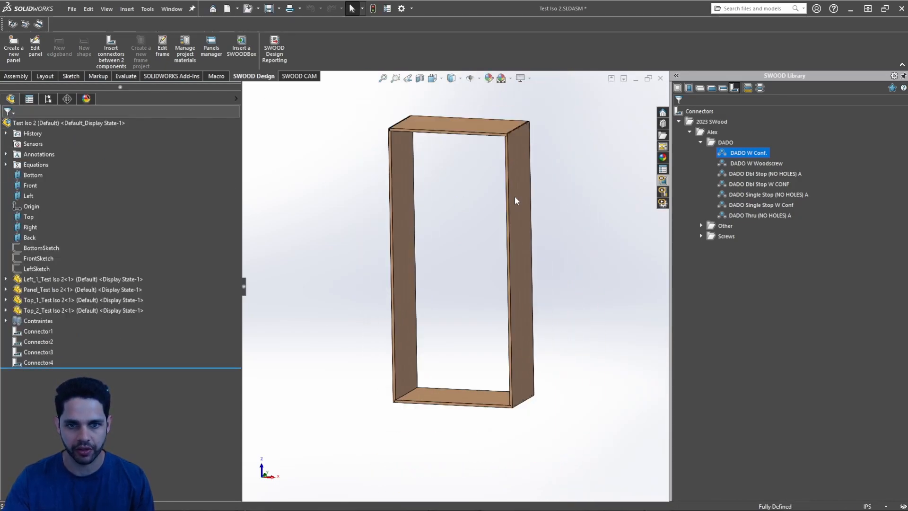
Step: Examine the dado and confirmat holes at the cabinet's bottom and top corner joints from several sides
{"action": "scroll", "coordinate": [533, 351], "scroll_direction": "down", "scroll_amount": 6}
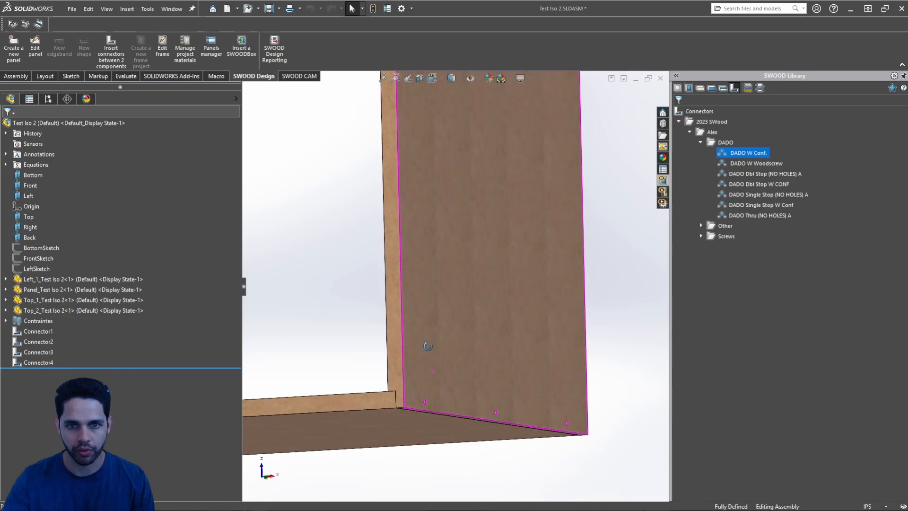
{"action": "middle_click_drag", "start_coordinate": [428, 345], "coordinate": [377, 305]}
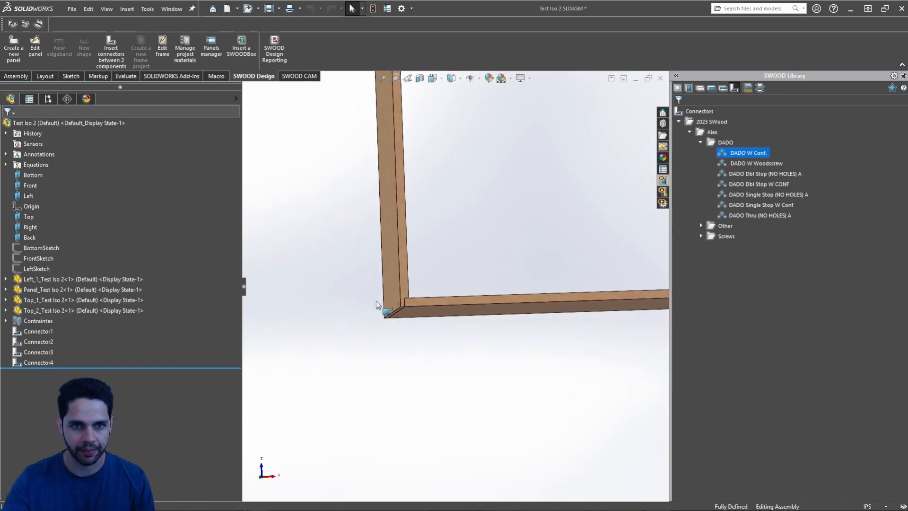
{"action": "scroll", "coordinate": [375, 301], "scroll_direction": "up", "scroll_amount": 6}
{"action": "middle_click_drag", "start_coordinate": [494, 150], "coordinate": [444, 364], "text": "ctrl"}
{"action": "scroll", "coordinate": [444, 365], "scroll_direction": "up", "scroll_amount": 1}
{"action": "scroll", "coordinate": [397, 170], "scroll_direction": "down", "scroll_amount": 5}
{"action": "middle_click_drag", "start_coordinate": [410, 226], "coordinate": [428, 278]}
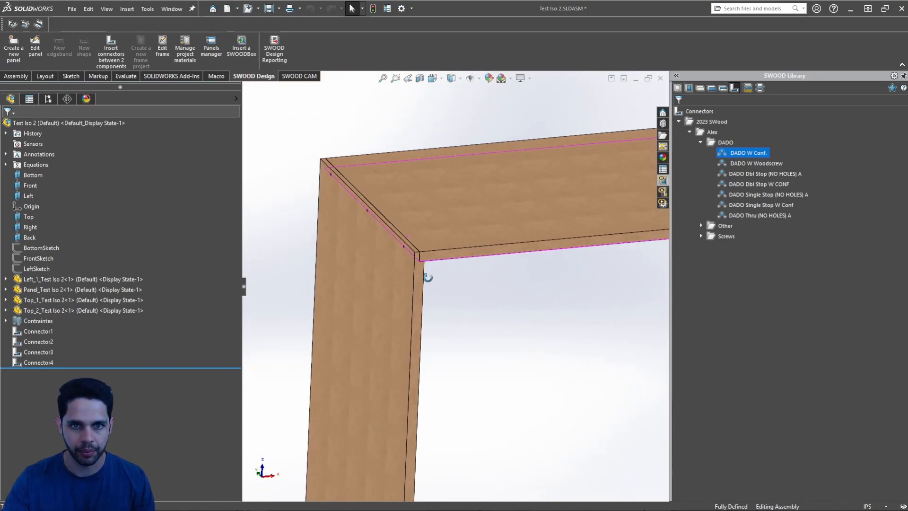
{"action": "scroll", "coordinate": [565, 335], "scroll_direction": "up", "scroll_amount": 5}
{"action": "scroll", "coordinate": [526, 296], "scroll_direction": "up", "scroll_amount": 2}
{"action": "scroll", "coordinate": [520, 270], "scroll_direction": "down", "scroll_amount": 1}
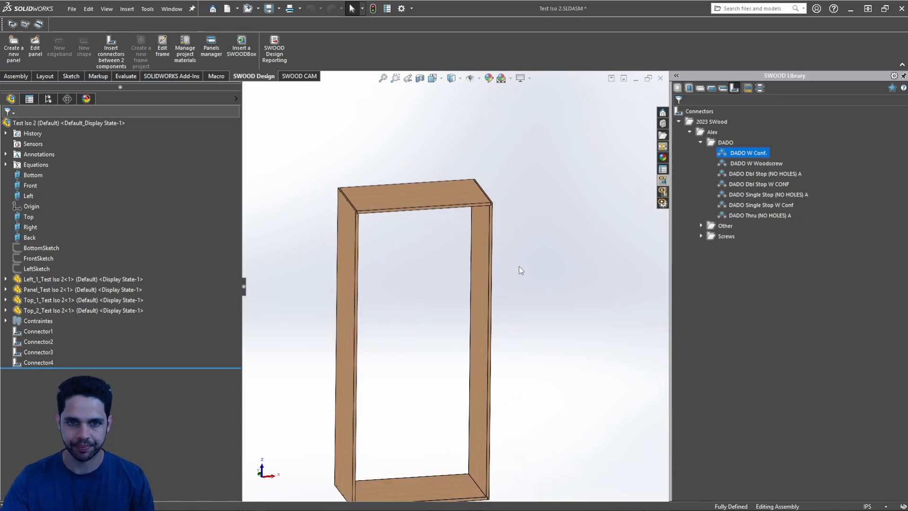
{"action": "middle_click_drag", "start_coordinate": [519, 266], "coordinate": [514, 258]}
{"action": "scroll", "coordinate": [506, 291], "scroll_direction": "up", "scroll_amount": 1}
{"action": "middle_click_drag", "start_coordinate": [506, 291], "coordinate": [527, 254], "text": "ctrl"}
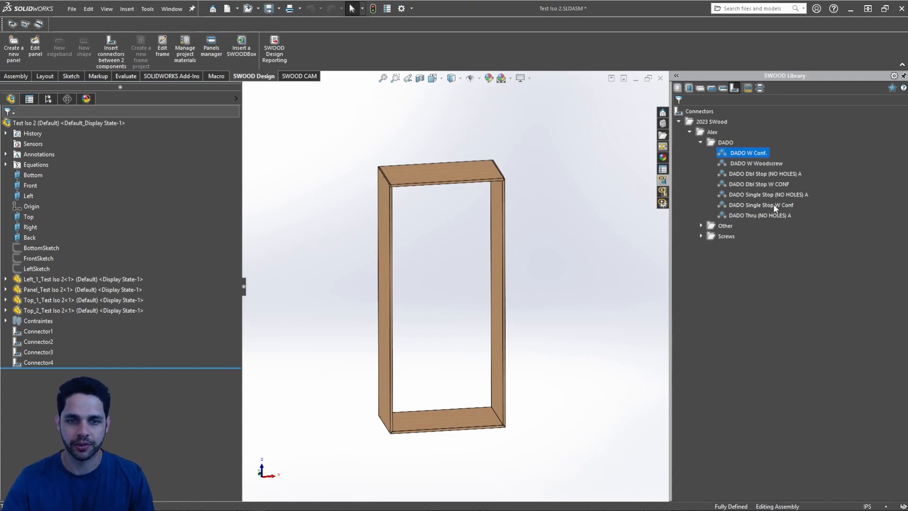
{"action": "double_click", "coordinate": [691, 122]}
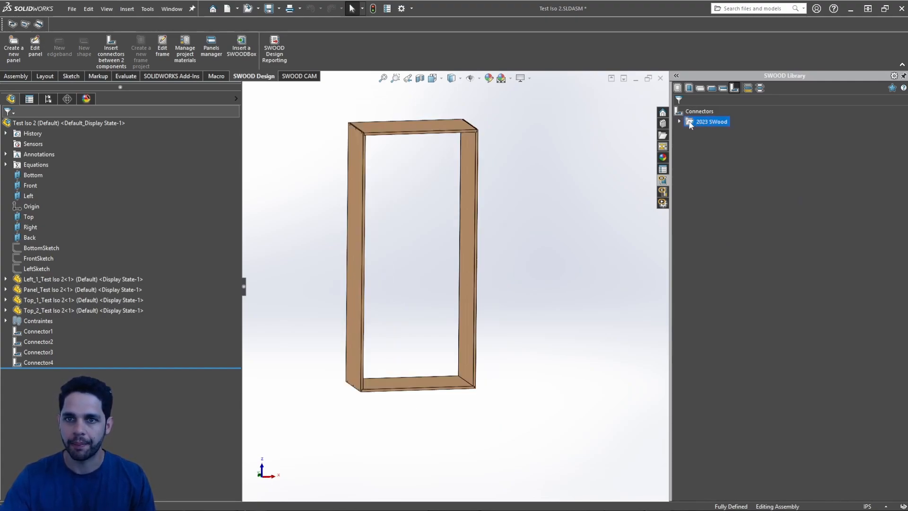
{"action": "double_click", "coordinate": [689, 122]}
{"action": "left_click", "coordinate": [796, 248]}
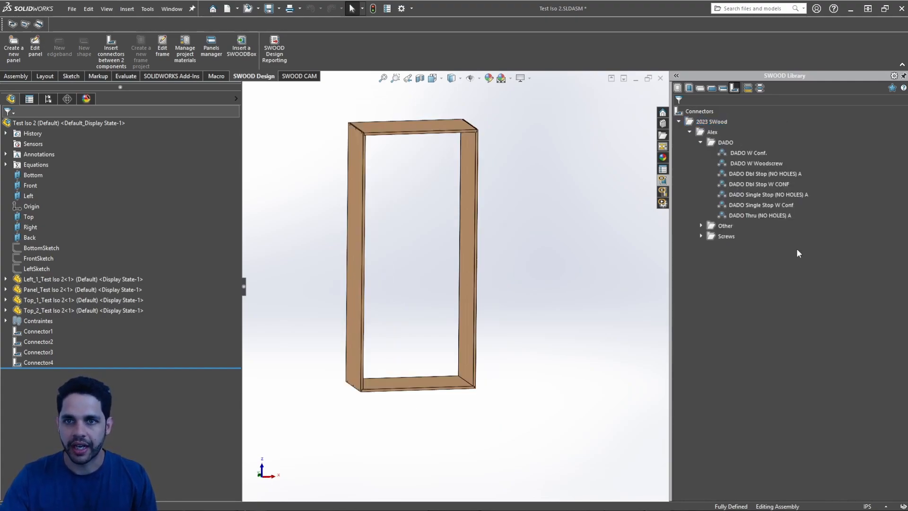
{"action": "middle_click_drag", "start_coordinate": [461, 276], "coordinate": [557, 226]}
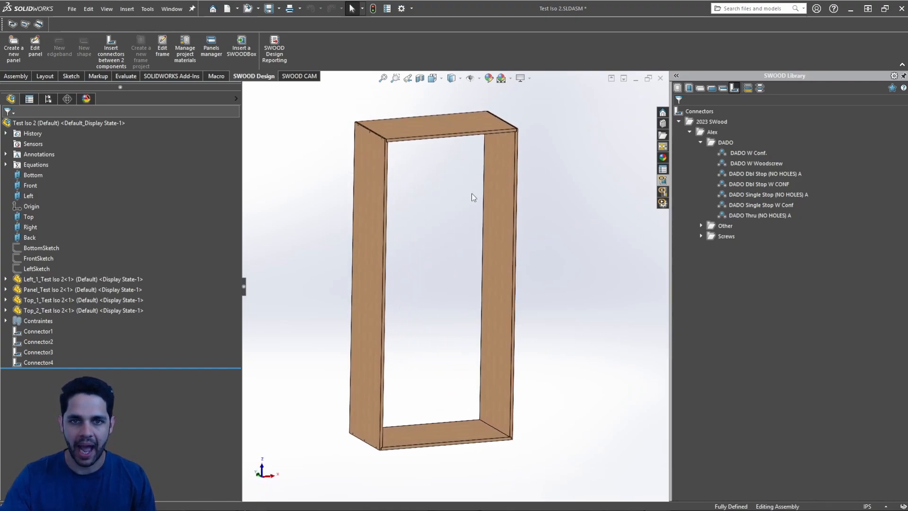
{"action": "scroll", "coordinate": [473, 198], "scroll_direction": "up", "scroll_amount": 3}
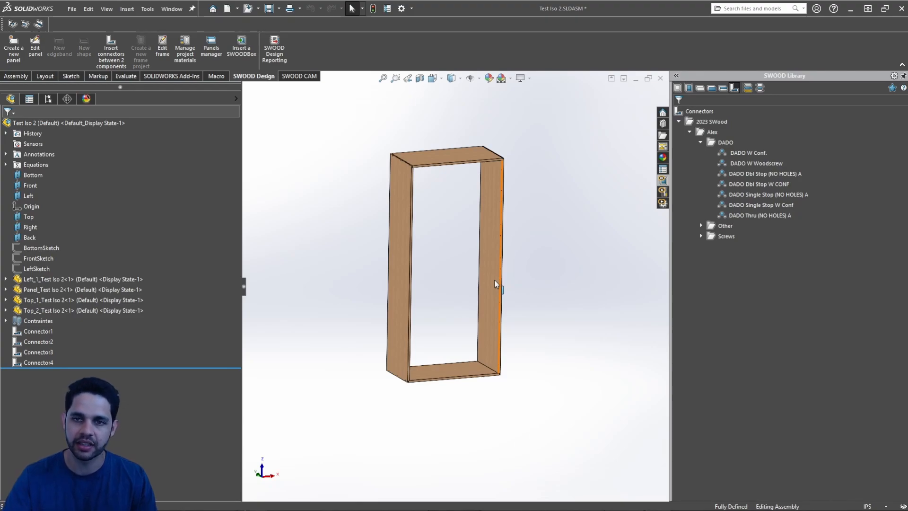
Step: Start inserting the 1_4_BK SWOODBox from the SWOODBox library and fit its box to the cabinet's interior opening
{"action": "left_click", "coordinate": [690, 88]}
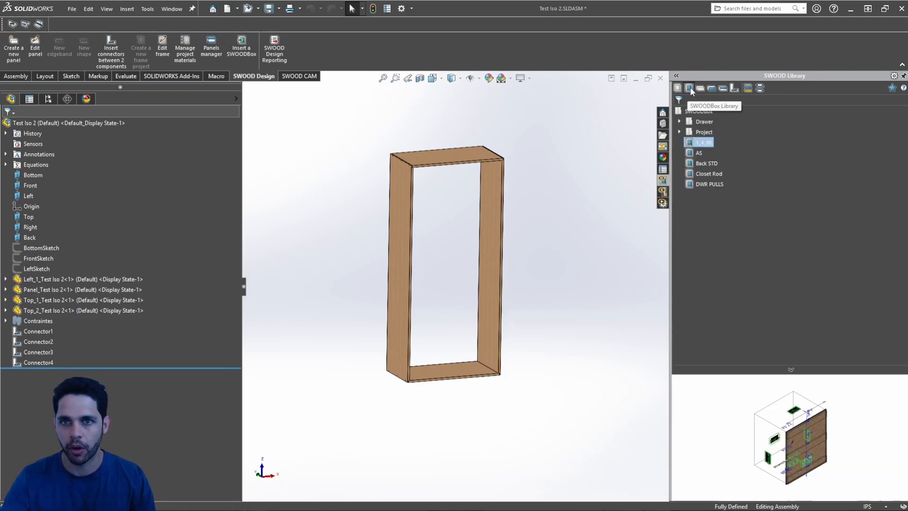
{"action": "right_click", "coordinate": [711, 145]}
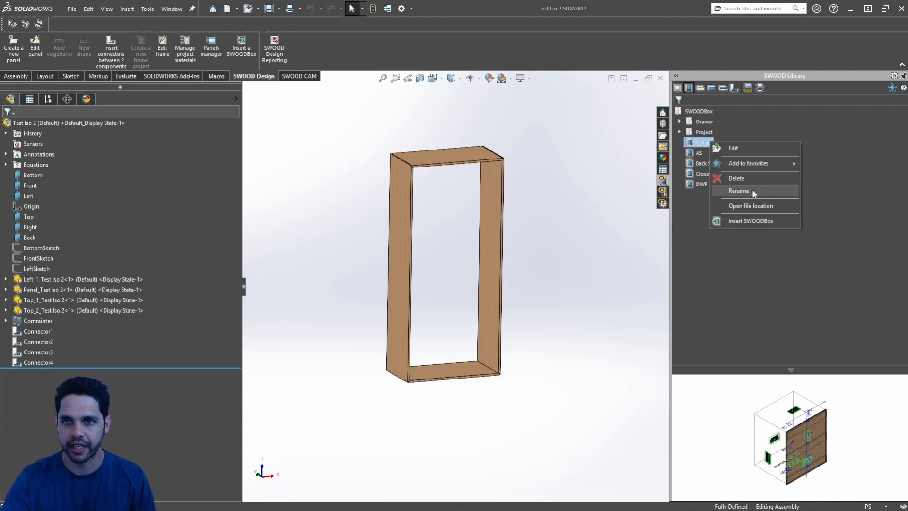
{"action": "left_click", "coordinate": [768, 220]}
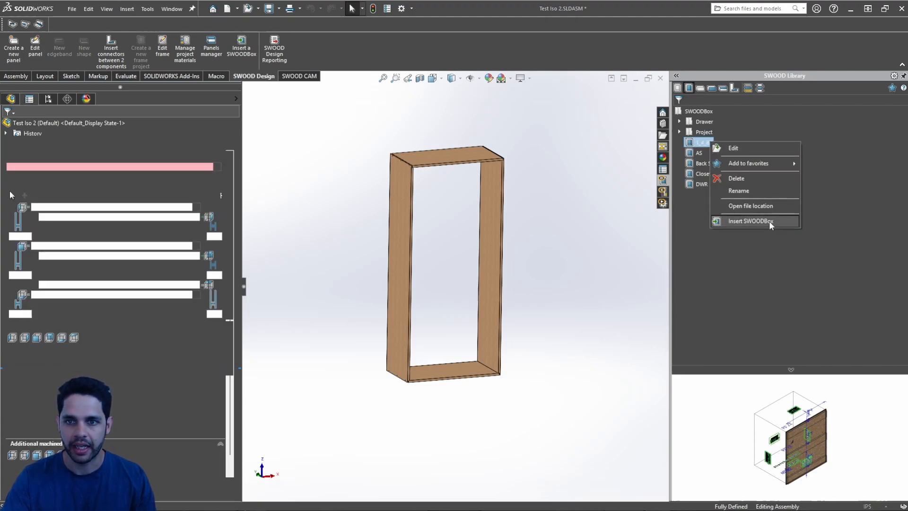
{"action": "left_click", "coordinate": [454, 367]}
Step: Check the box's extents against the side, top and bottom panels from front and rear, and accept the SWOODBox insertion
{"action": "scroll", "coordinate": [423, 278], "scroll_direction": "down", "scroll_amount": 3}
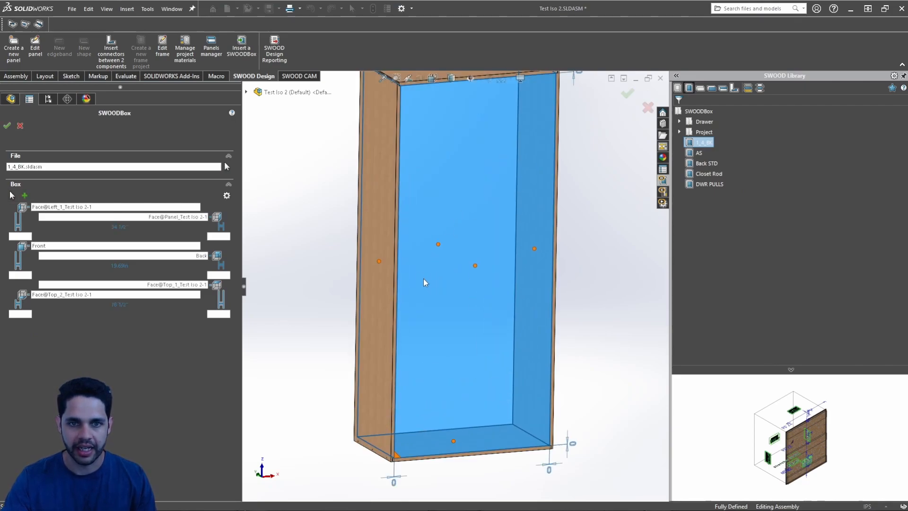
{"action": "middle_click_drag", "start_coordinate": [424, 278], "coordinate": [382, 314]}
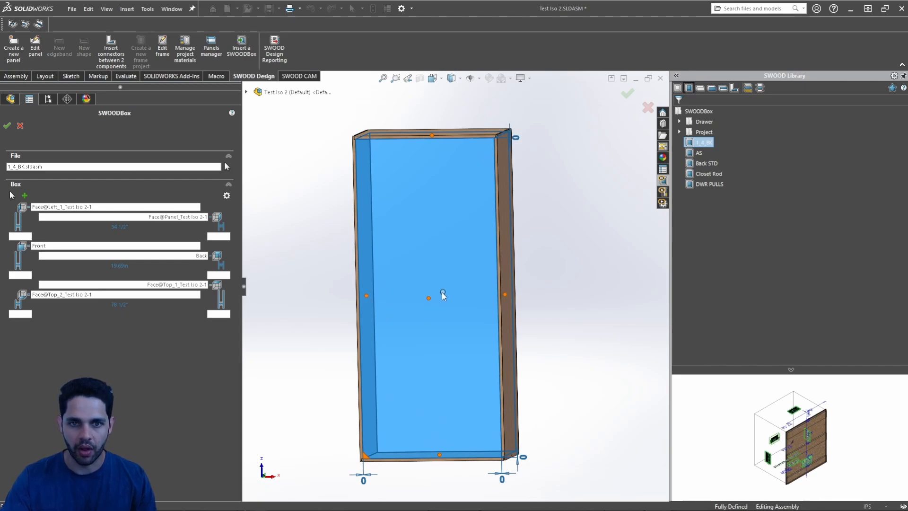
{"action": "middle_click_drag", "start_coordinate": [441, 292], "coordinate": [482, 259]}
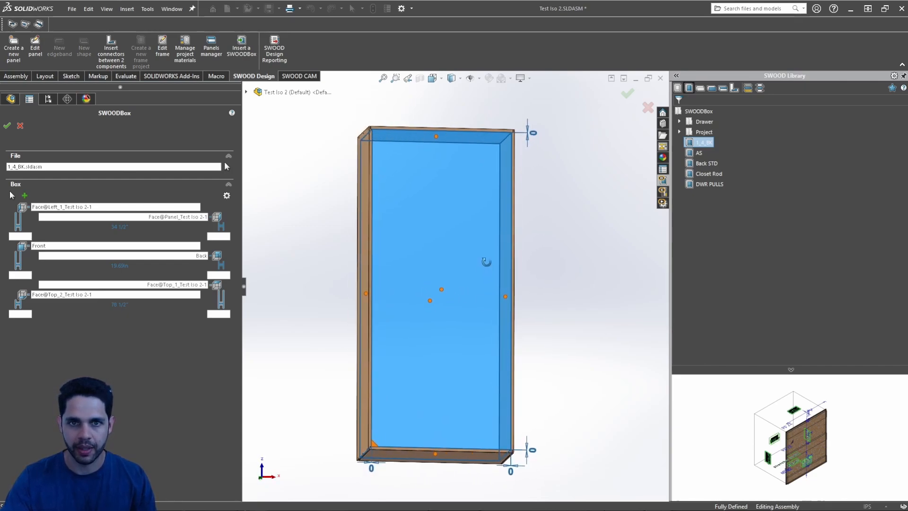
{"action": "scroll", "coordinate": [440, 138], "scroll_direction": "down", "scroll_amount": 2}
{"action": "scroll", "coordinate": [432, 139], "scroll_direction": "up", "scroll_amount": 2}
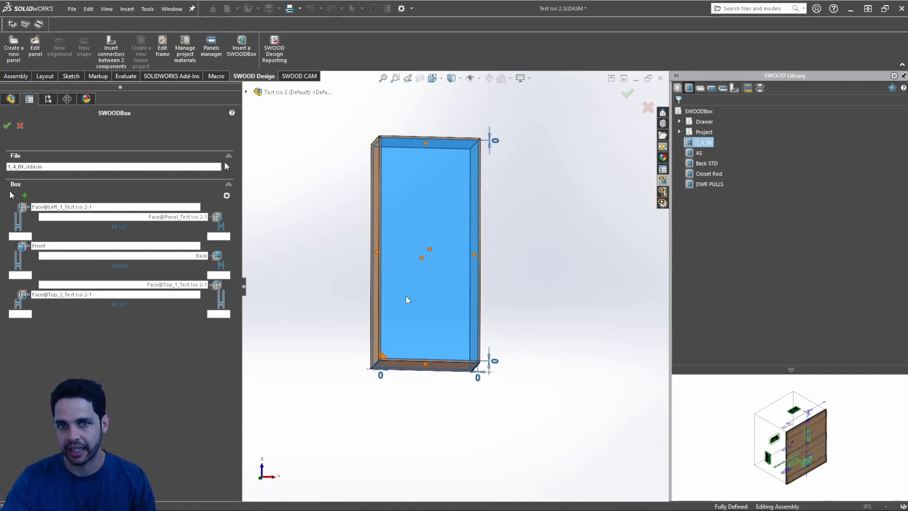
{"action": "middle_click_drag", "start_coordinate": [406, 297], "coordinate": [371, 274]}
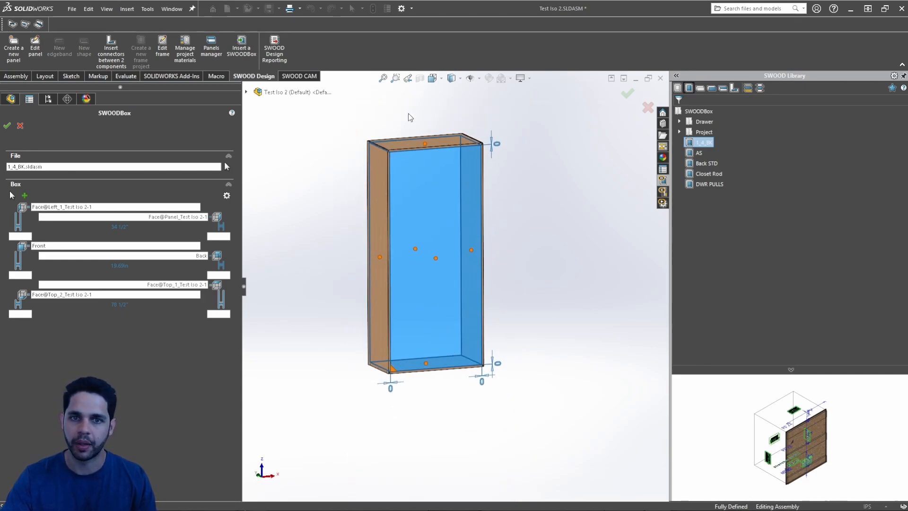
{"action": "scroll", "coordinate": [428, 292], "scroll_direction": "down", "scroll_amount": 2}
{"action": "mouse_move", "coordinate": [429, 293]}
{"action": "middle_mouse_down"}
{"action": "mouse_move", "coordinate": [410, 273]}
{"action": "mouse_move", "coordinate": [418, 296]}
{"action": "middle_mouse_up"}
{"action": "scroll", "coordinate": [436, 263], "scroll_direction": "up", "scroll_amount": 2}
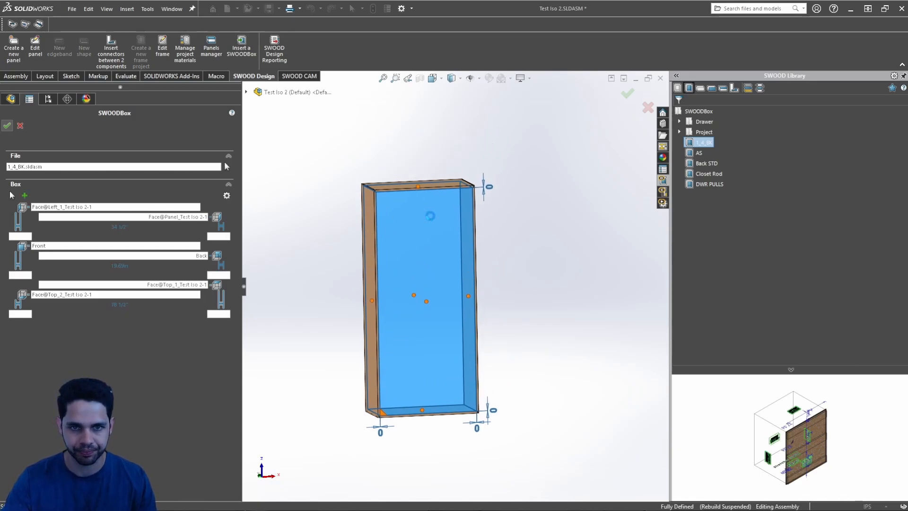
Step: Examine the inserted back panel and its stretchers from the cabinet's front and rear
{"action": "scroll", "coordinate": [393, 205], "scroll_direction": "down", "scroll_amount": 4}
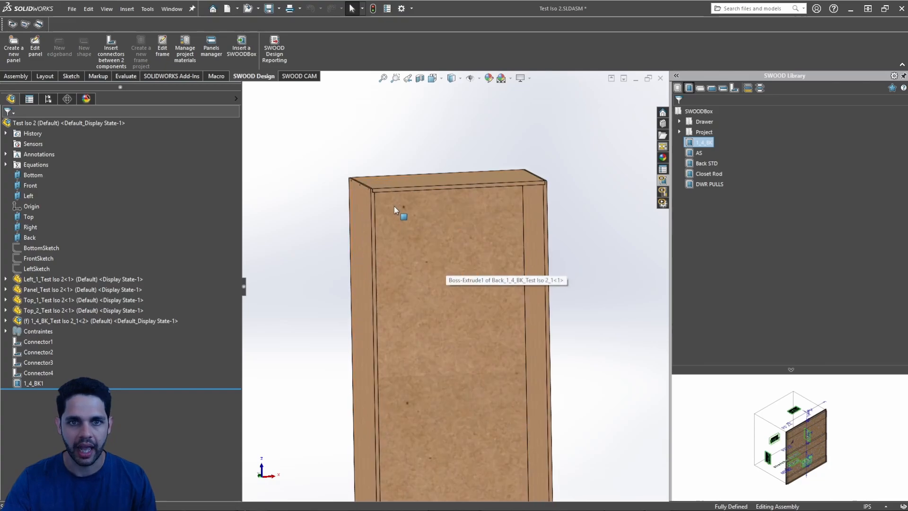
{"action": "middle_click_drag", "start_coordinate": [394, 205], "coordinate": [530, 191]}
{"action": "scroll", "coordinate": [446, 238], "scroll_direction": "up", "scroll_amount": 2}
{"action": "scroll", "coordinate": [399, 336], "scroll_direction": "up", "scroll_amount": 3}
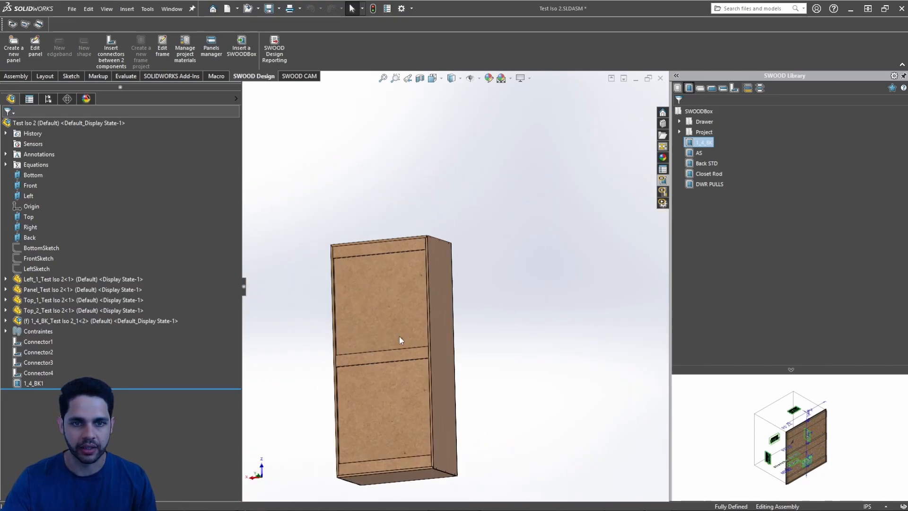
{"action": "middle_click_drag", "start_coordinate": [399, 337], "coordinate": [446, 319]}
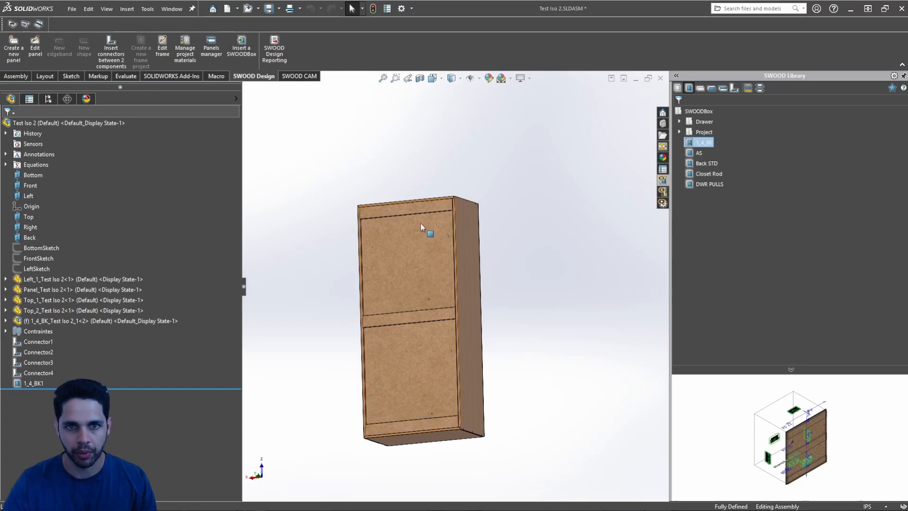
{"action": "scroll", "coordinate": [421, 223], "scroll_direction": "down", "scroll_amount": 5}
{"action": "middle_click_drag", "start_coordinate": [435, 215], "coordinate": [393, 259]}
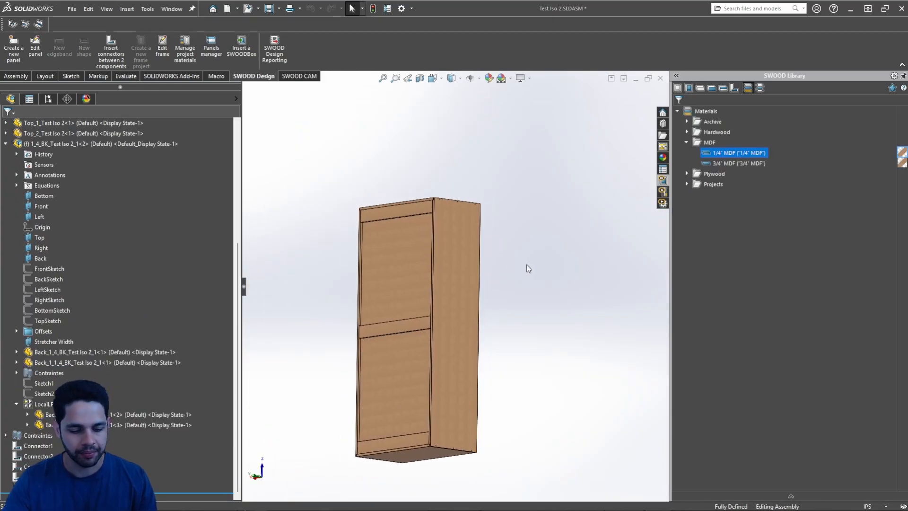
Step: Save the cabinet assembly and confirm the save
{"action": "key", "text": "ctrl+s"}
{"action": "key", "text": "Return"}
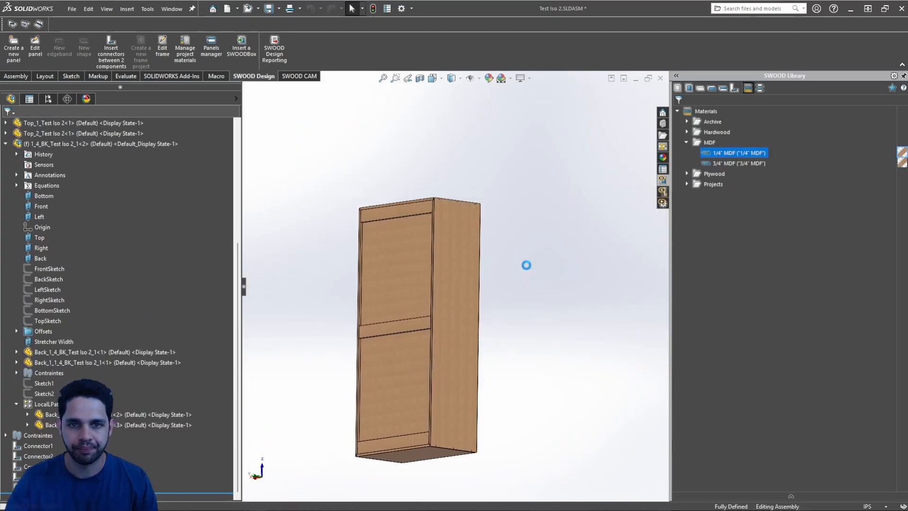
Step: Inspect the finished cabinet's rear stretchers and the joint between the back and the bottom and side panels
{"action": "middle_click_drag", "start_coordinate": [522, 259], "coordinate": [409, 244]}
{"action": "scroll", "coordinate": [409, 358], "scroll_direction": "down", "scroll_amount": 4}
{"action": "scroll", "coordinate": [360, 354], "scroll_direction": "down", "scroll_amount": 4}
{"action": "middle_click_drag", "start_coordinate": [360, 354], "coordinate": [420, 268]}
{"action": "scroll", "coordinate": [414, 302], "scroll_direction": "up", "scroll_amount": 7}
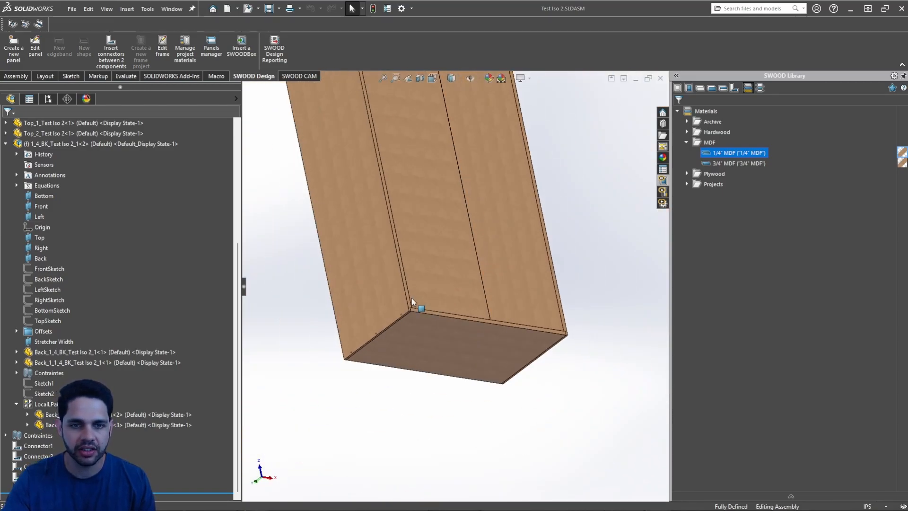
{"action": "middle_click_drag", "start_coordinate": [442, 314], "coordinate": [553, 243]}
{"action": "scroll", "coordinate": [401, 308], "scroll_direction": "up", "scroll_amount": 2}
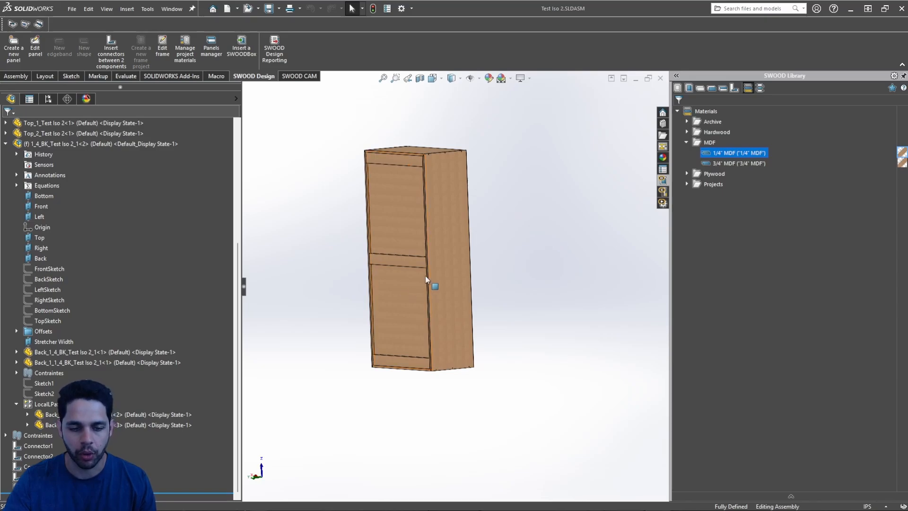
Step: Insert the AS SWOODBox from the library into the cabinet's interior opening, bounded by its sides, top, bottom, back and front
{"action": "left_click", "coordinate": [8, 146]}
{"action": "middle_click_drag", "start_coordinate": [332, 253], "coordinate": [359, 256]}
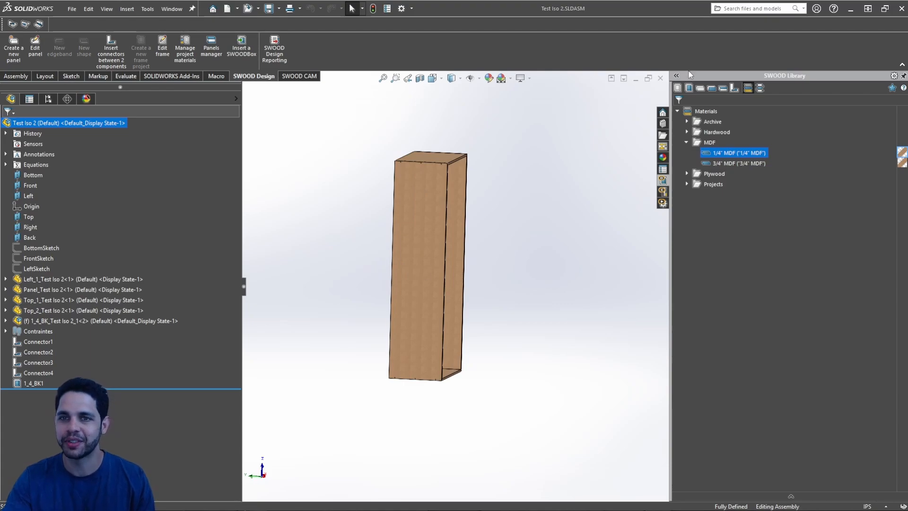
{"action": "left_click", "coordinate": [690, 87]}
{"action": "middle_click_drag", "start_coordinate": [482, 231], "coordinate": [419, 237]}
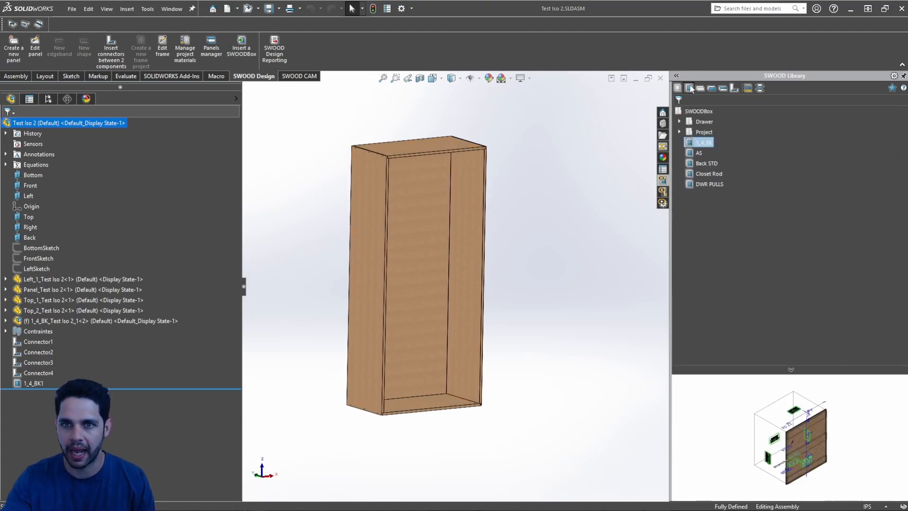
{"action": "left_click", "coordinate": [695, 154]}
{"action": "right_click", "coordinate": [694, 154]}
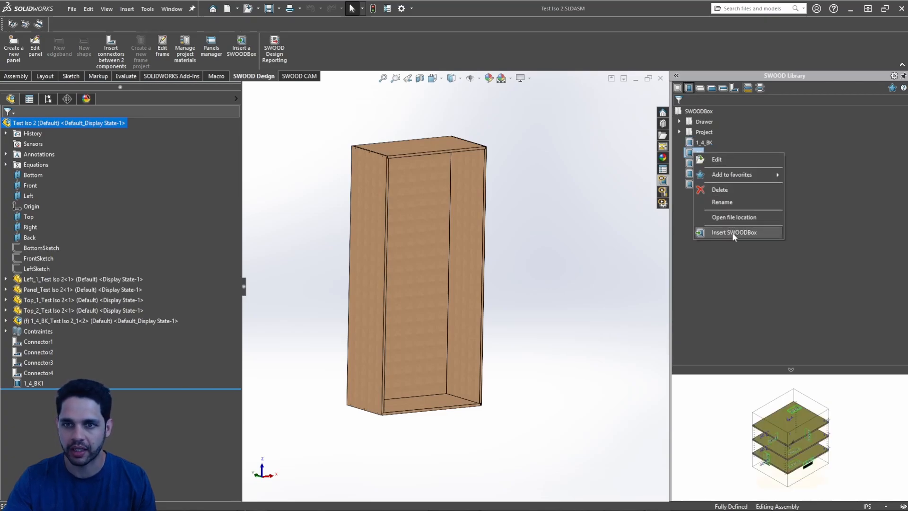
{"action": "left_click", "coordinate": [732, 233]}
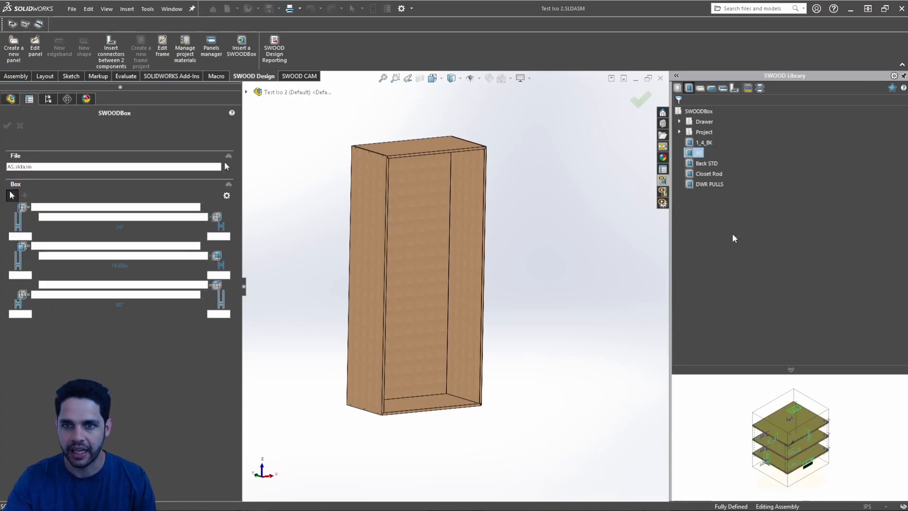
{"action": "left_click", "coordinate": [458, 352]}
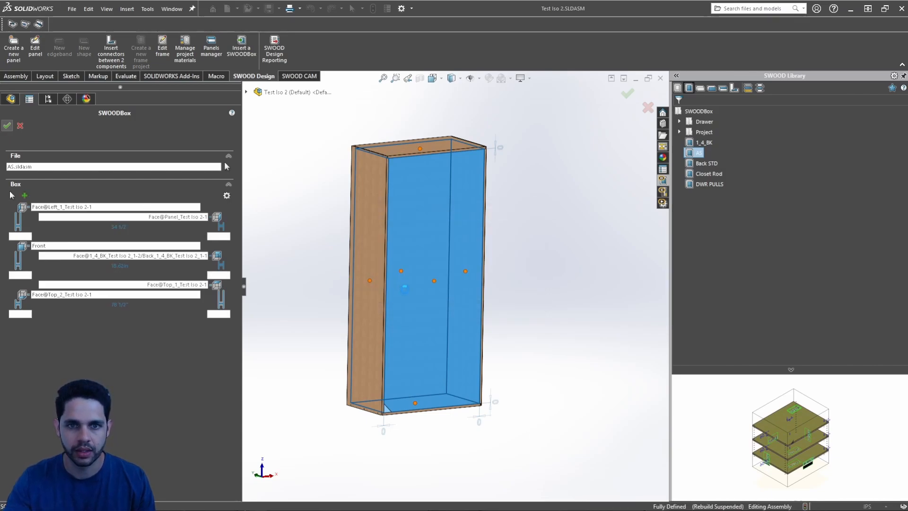
Step: Examine the inserted adjustable shelves and the shelf-pin holes in the side panels from several angles and distances
{"action": "middle_click_drag", "start_coordinate": [470, 287], "coordinate": [504, 335]}
{"action": "scroll", "coordinate": [487, 302], "scroll_direction": "up", "scroll_amount": 3}
{"action": "scroll", "coordinate": [449, 379], "scroll_direction": "down", "scroll_amount": 3}
{"action": "middle_click_drag", "start_coordinate": [441, 378], "coordinate": [424, 340], "text": "ctrl"}
{"action": "scroll", "coordinate": [492, 377], "scroll_direction": "up", "scroll_amount": 2}
{"action": "scroll", "coordinate": [449, 311], "scroll_direction": "down", "scroll_amount": 2}
{"action": "middle_click_drag", "start_coordinate": [449, 311], "coordinate": [486, 310]}
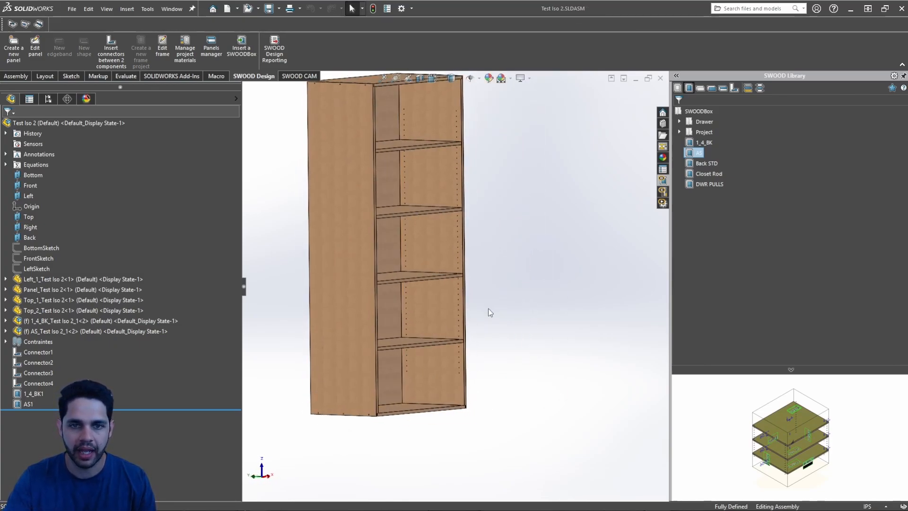
{"action": "scroll", "coordinate": [462, 352], "scroll_direction": "up", "scroll_amount": 2}
{"action": "middle_click_drag", "start_coordinate": [381, 365], "coordinate": [357, 364]}
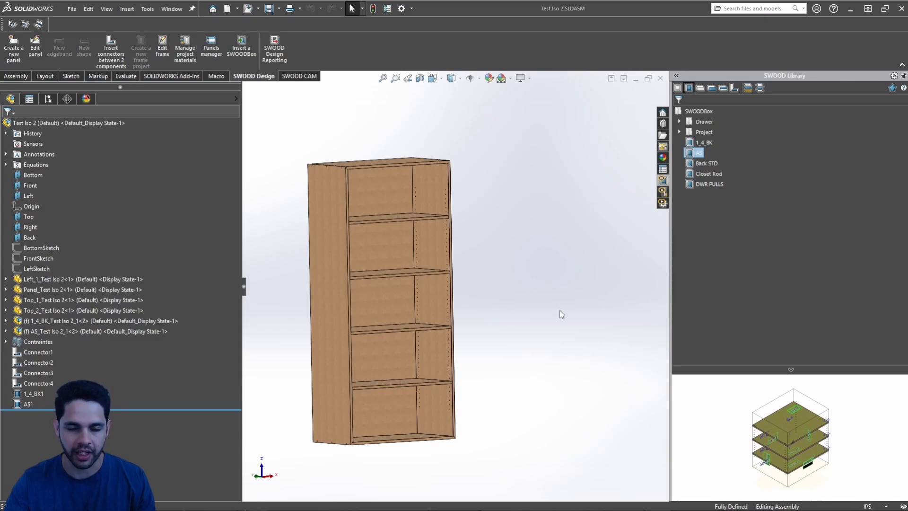
{"action": "scroll", "coordinate": [556, 310], "scroll_direction": "up", "scroll_amount": 2}
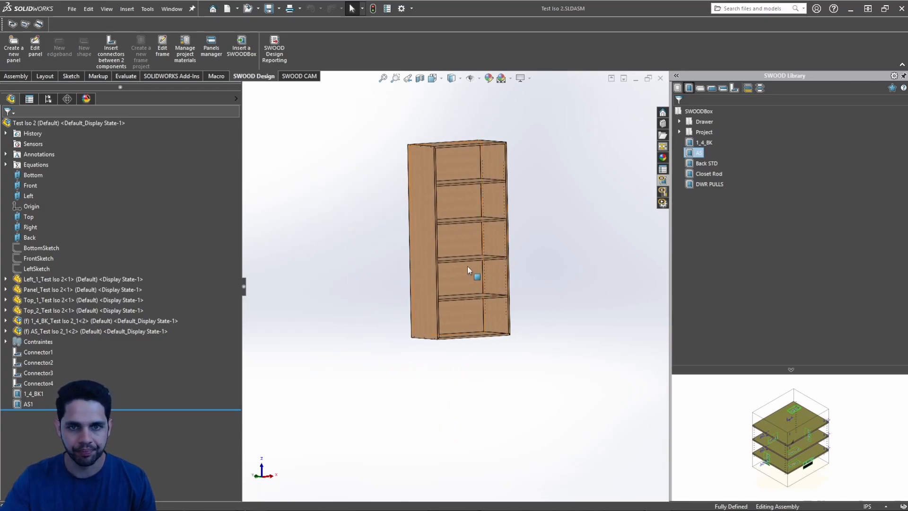
{"action": "key", "text": "ctrl+1"}
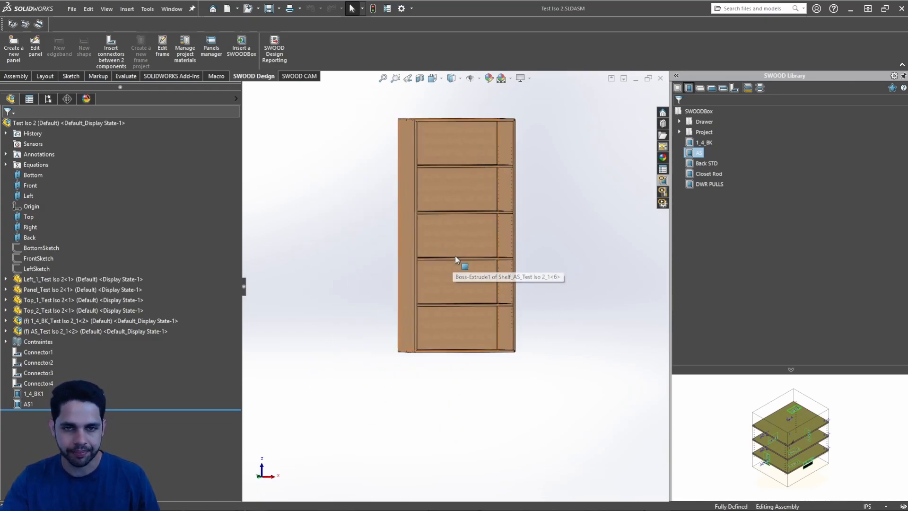
{"action": "scroll", "coordinate": [491, 179], "scroll_direction": "down", "scroll_amount": 3}
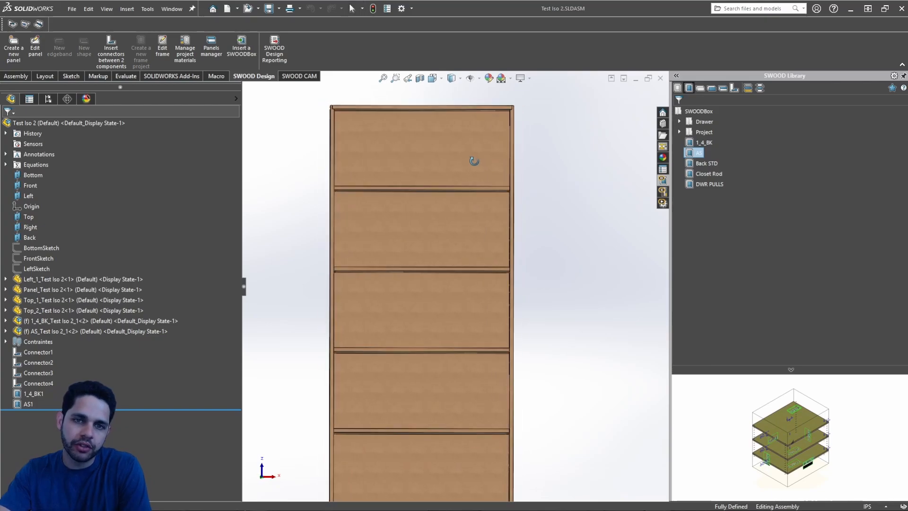
{"action": "middle_click_drag", "start_coordinate": [474, 162], "coordinate": [487, 175]}
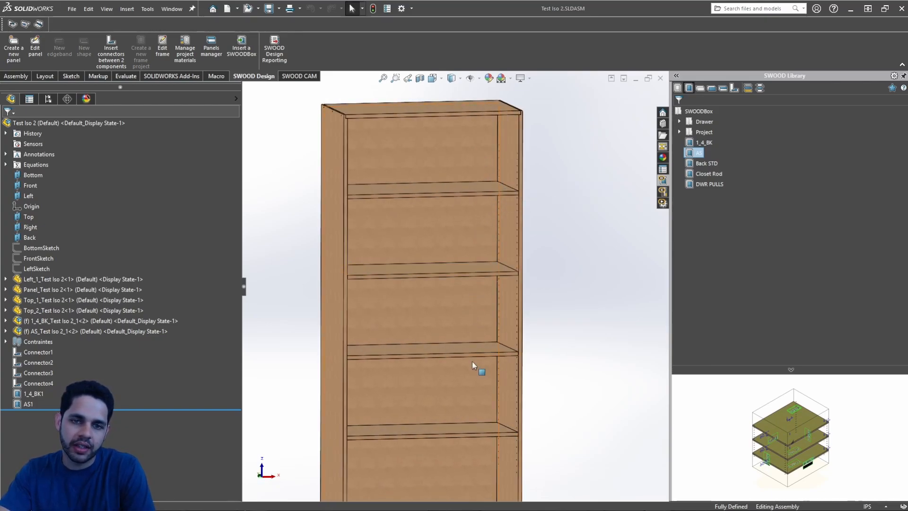
{"action": "scroll", "coordinate": [472, 378], "scroll_direction": "up", "scroll_amount": 3}
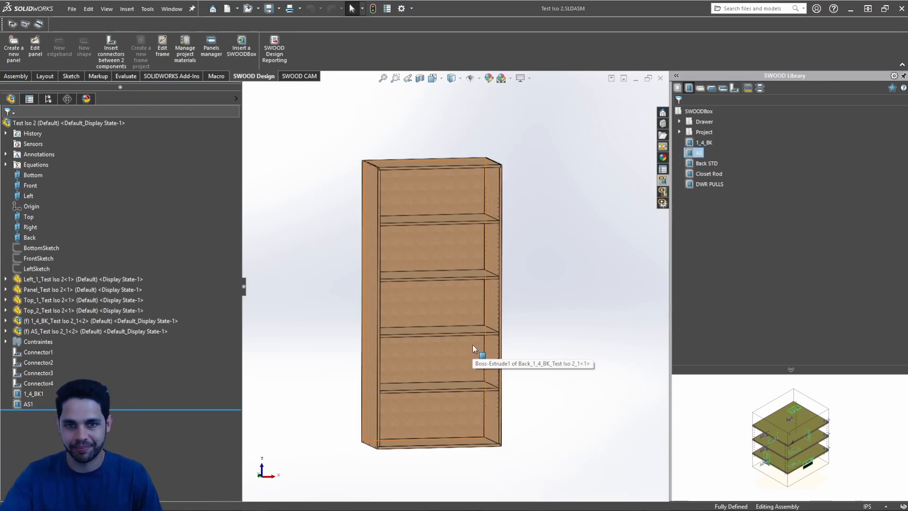
{"action": "scroll", "coordinate": [546, 276], "scroll_direction": "up", "scroll_amount": 5}
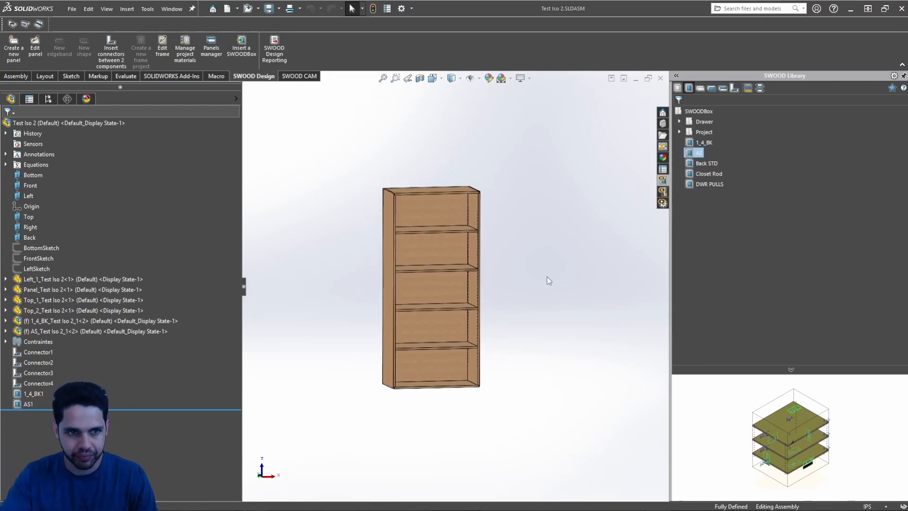
Step: Suppress the AS1 SWOODBox feature in the cabinet assembly
{"action": "left_click", "coordinate": [28, 404]}
{"action": "scroll", "coordinate": [489, 200], "scroll_direction": "down", "scroll_amount": 3}
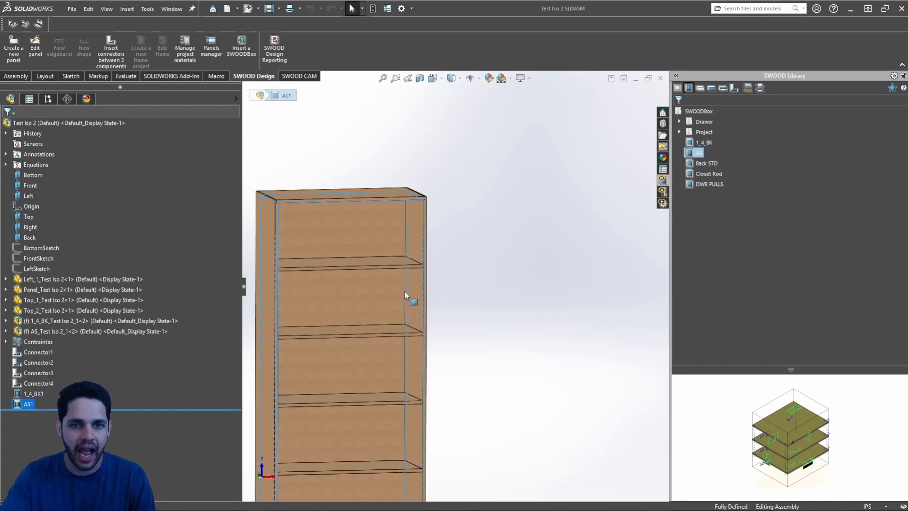
{"action": "middle_click_drag", "start_coordinate": [405, 290], "coordinate": [467, 255], "text": "ctrl"}
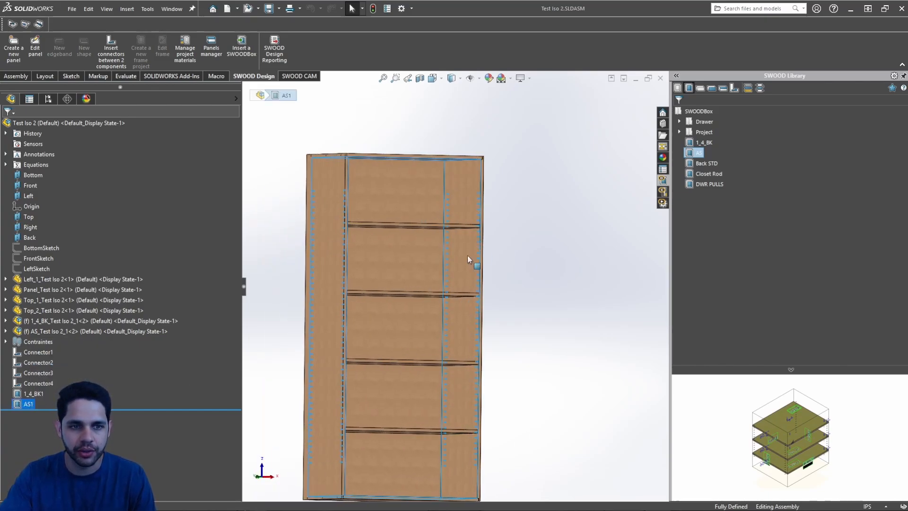
{"action": "right_click", "coordinate": [25, 404]}
{"action": "left_click", "coordinate": [272, 326]}
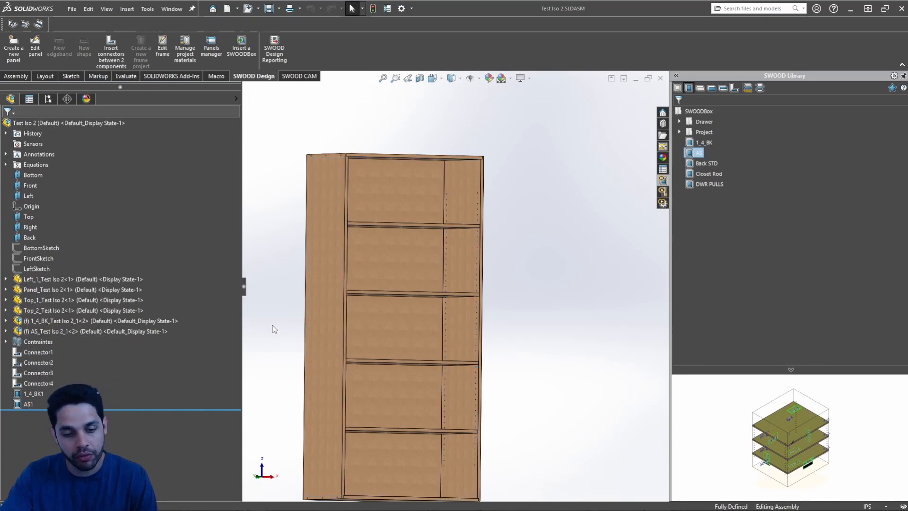
{"action": "left_click_drag", "start_coordinate": [694, 153], "coordinate": [452, 378]}
{"action": "right_click", "coordinate": [30, 404]}
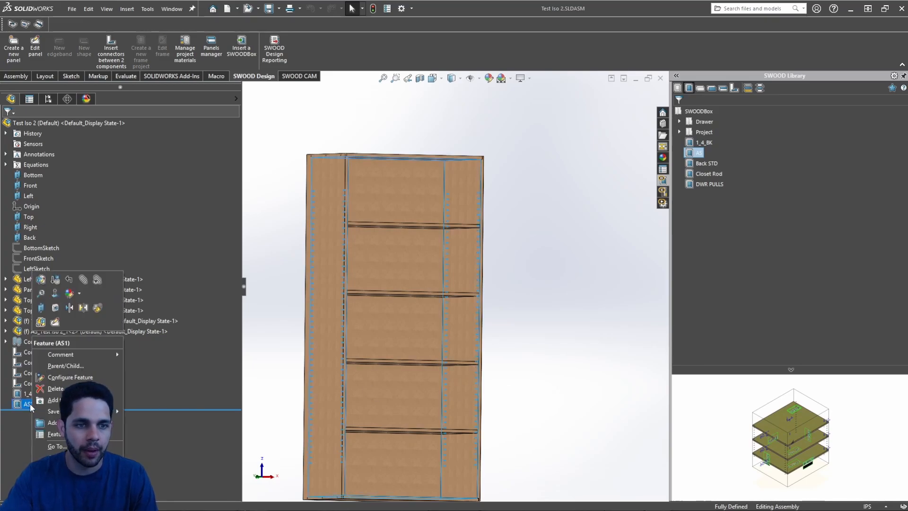
{"action": "left_click", "coordinate": [57, 283]}
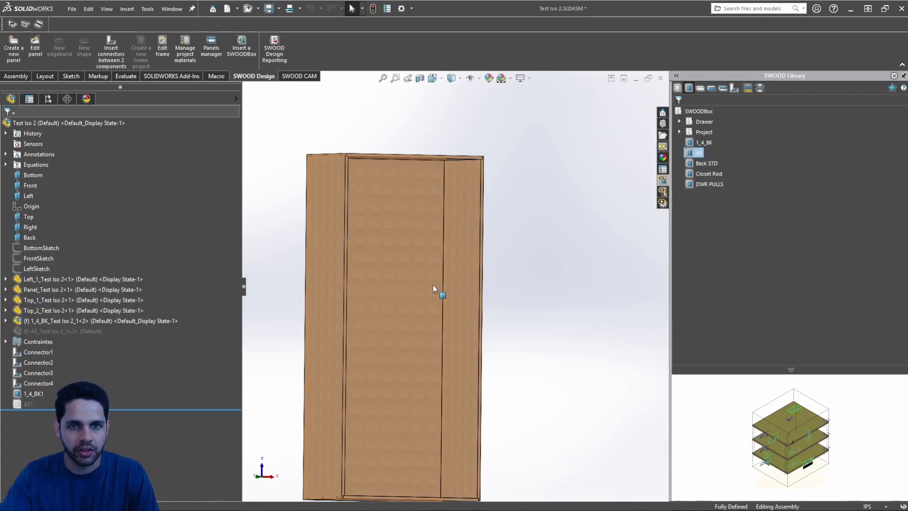
Step: Insert a copy of the Applied panel from the panels library as a Shelf inside the cabinet
{"action": "middle_click_drag", "start_coordinate": [433, 287], "coordinate": [395, 326]}
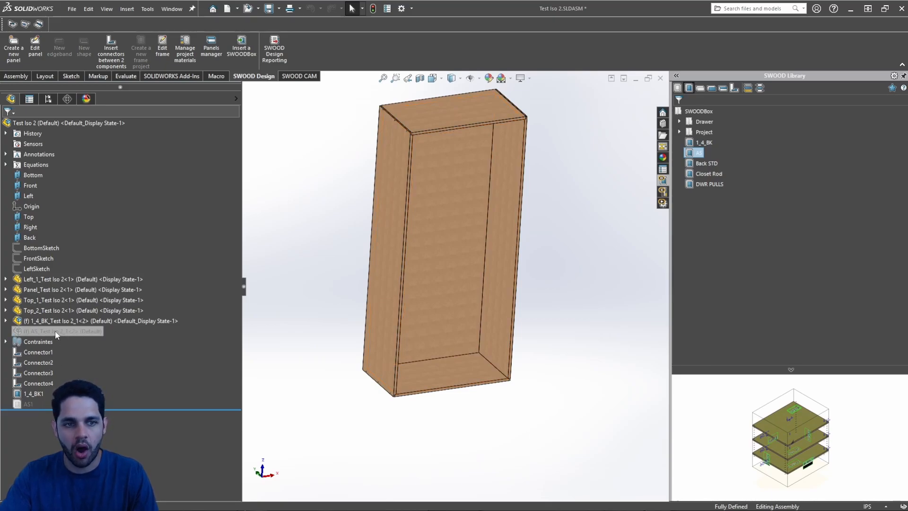
{"action": "scroll", "coordinate": [421, 369], "scroll_direction": "down", "scroll_amount": 1}
{"action": "middle_click_drag", "start_coordinate": [422, 366], "coordinate": [409, 310]}
{"action": "scroll", "coordinate": [455, 359], "scroll_direction": "up", "scroll_amount": 2}
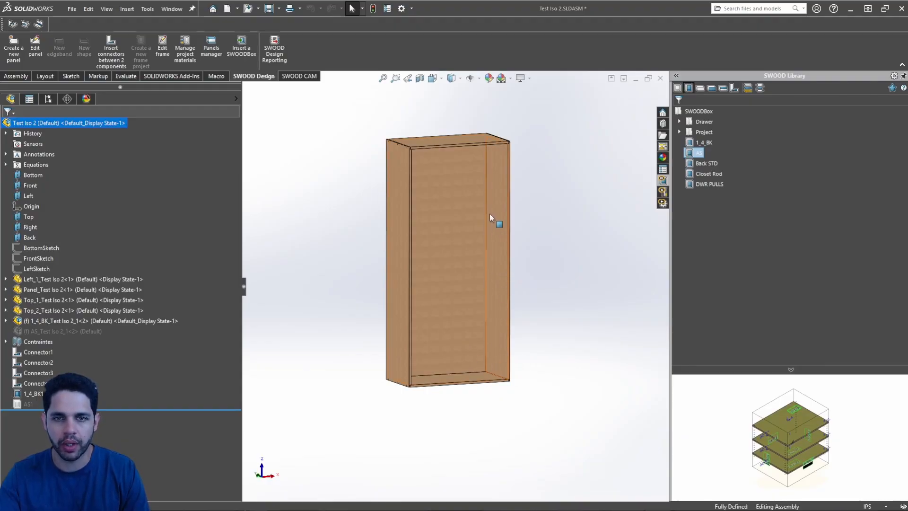
{"action": "middle_click_drag", "start_coordinate": [511, 294], "coordinate": [519, 268]}
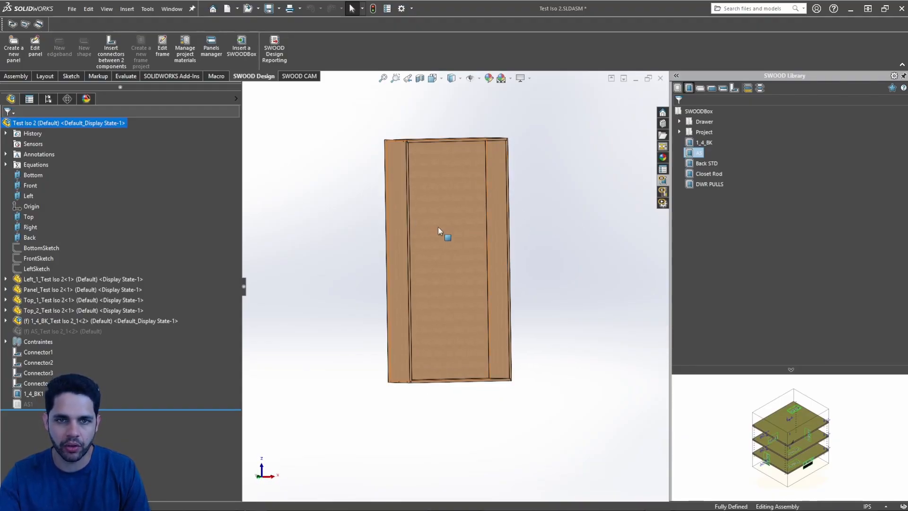
{"action": "middle_click_drag", "start_coordinate": [439, 228], "coordinate": [509, 263]}
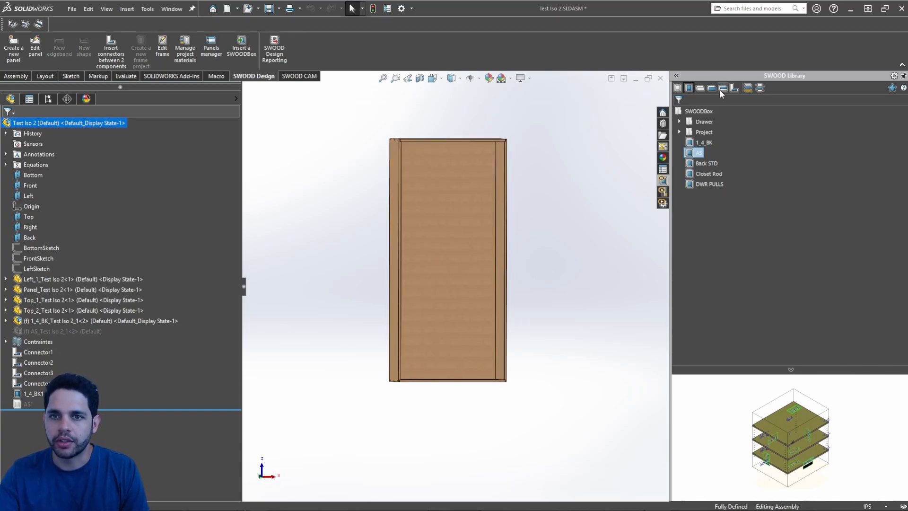
{"action": "left_click", "coordinate": [699, 88]}
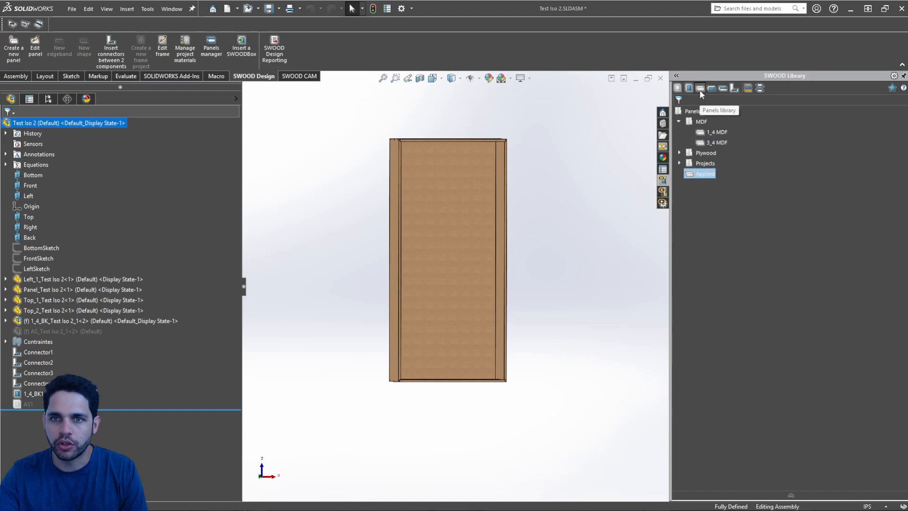
{"action": "right_click", "coordinate": [704, 176]}
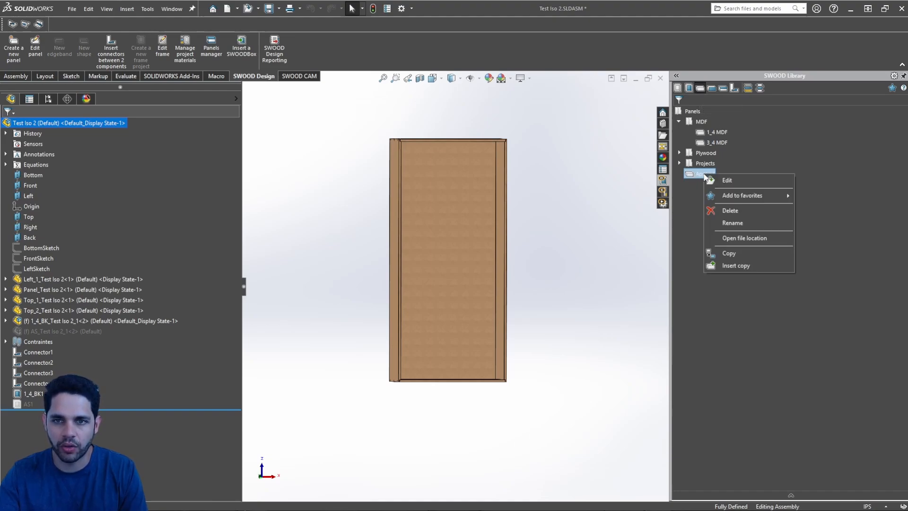
{"action": "left_click", "coordinate": [769, 268]}
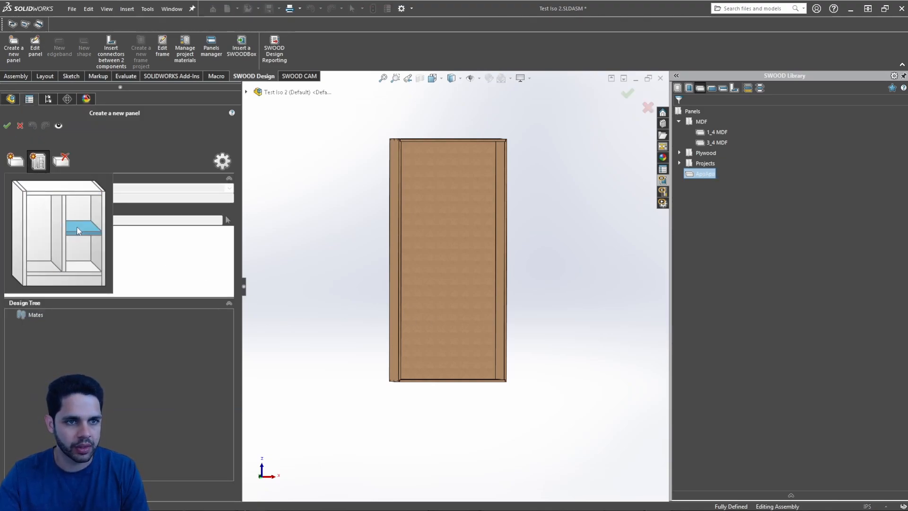
{"action": "left_click", "coordinate": [90, 233]}
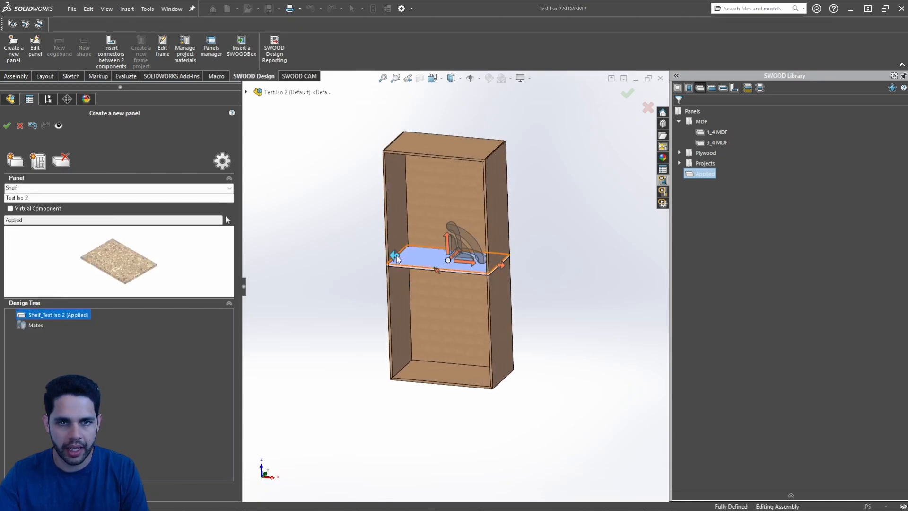
Step: Anchor the new shelf's side edges to the cabinet's side panels and its rear edge to the back panel
{"action": "scroll", "coordinate": [504, 274], "scroll_direction": "down", "scroll_amount": 5}
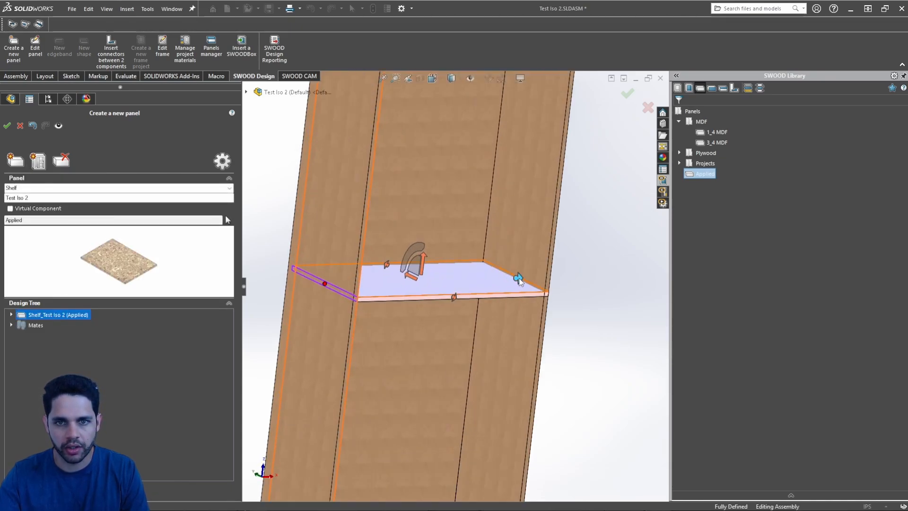
{"action": "left_click", "coordinate": [519, 279]}
{"action": "middle_click_drag", "start_coordinate": [501, 256], "coordinate": [418, 285]}
{"action": "left_click", "coordinate": [395, 246]}
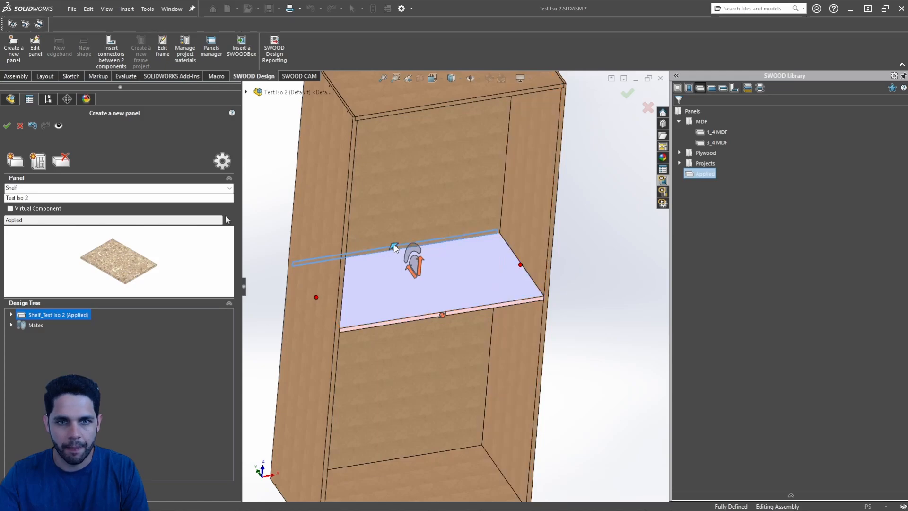
{"action": "left_click", "coordinate": [401, 214]}
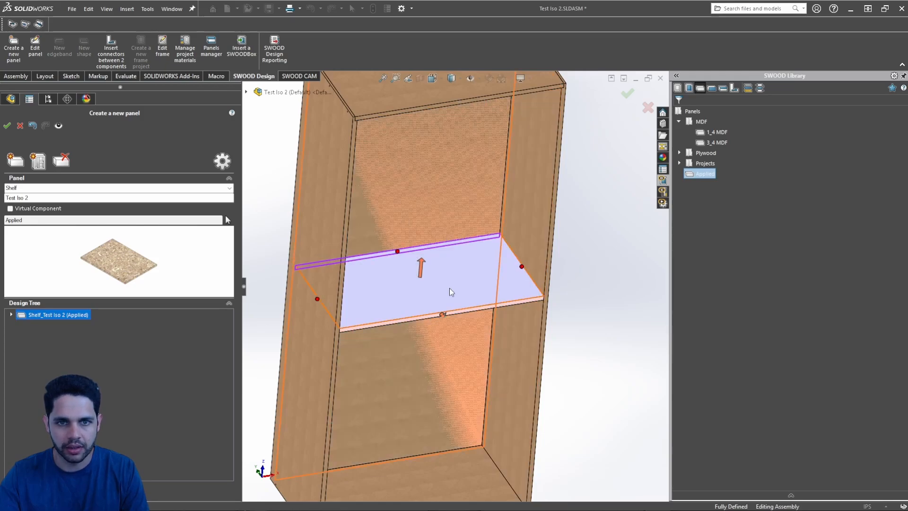
Step: Adjust the new shelf's front edge and anchor it to the assembly's Front plane
{"action": "left_click", "coordinate": [440, 313]}
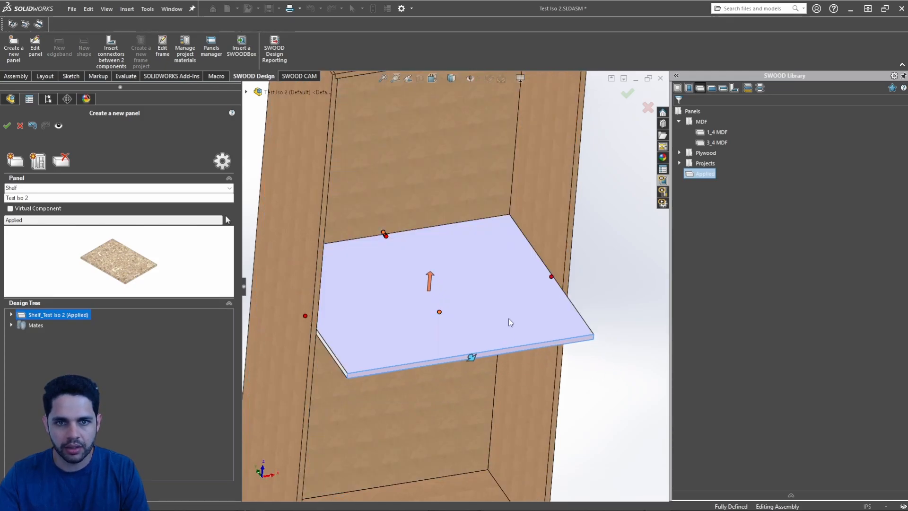
{"action": "scroll", "coordinate": [456, 289], "scroll_direction": "up", "scroll_amount": 3}
{"action": "left_click", "coordinate": [470, 369]}
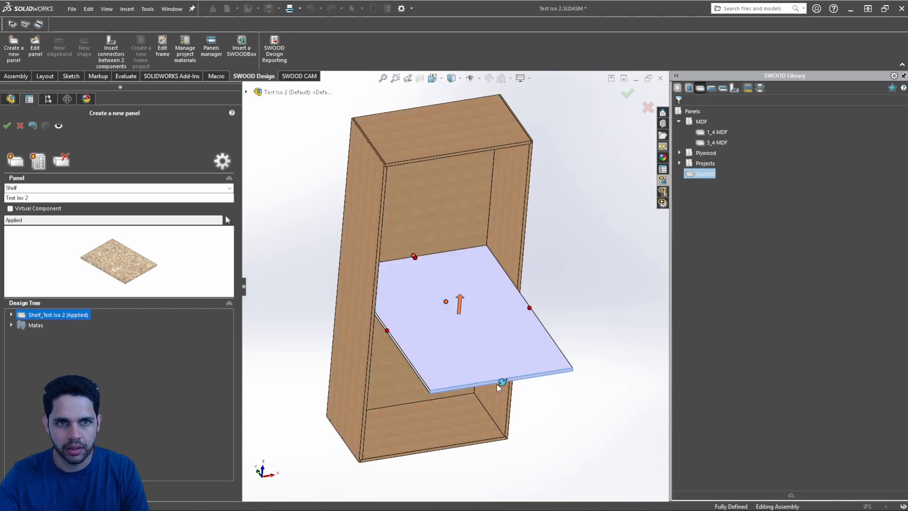
{"action": "left_click", "coordinate": [514, 254]}
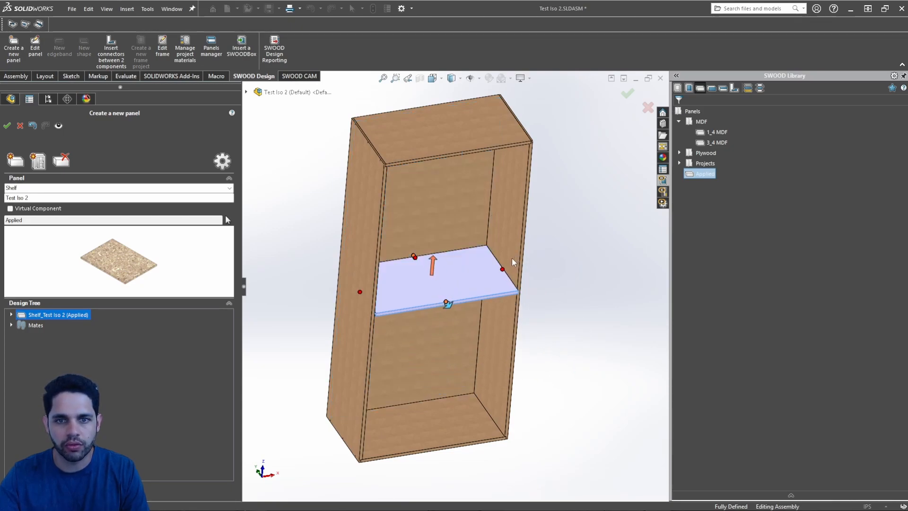
{"action": "left_click", "coordinate": [246, 92]}
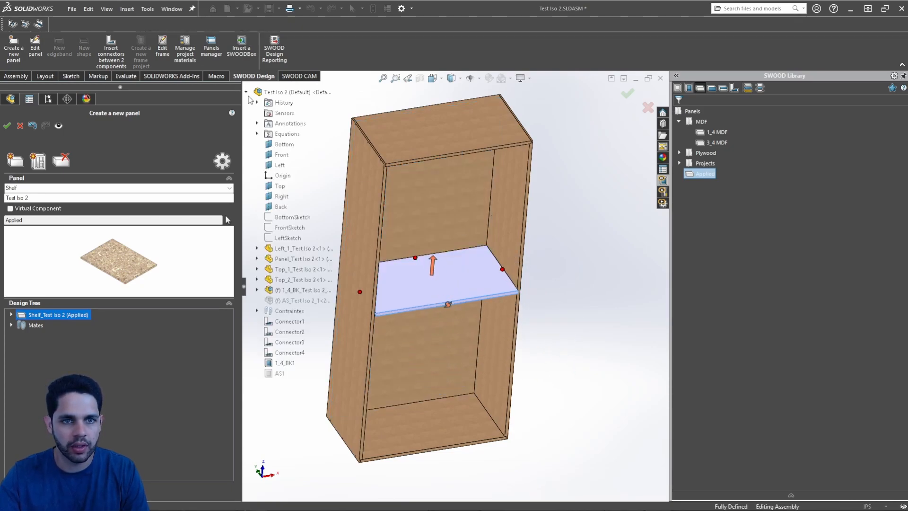
{"action": "left_click", "coordinate": [281, 154]}
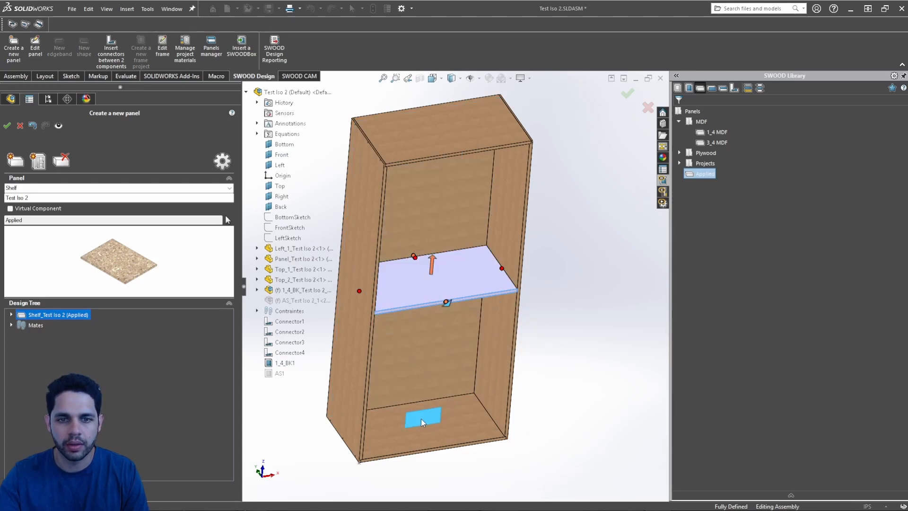
{"action": "middle_click_drag", "start_coordinate": [508, 350], "coordinate": [501, 313]}
{"action": "scroll", "coordinate": [426, 246], "scroll_direction": "up", "scroll_amount": 3}
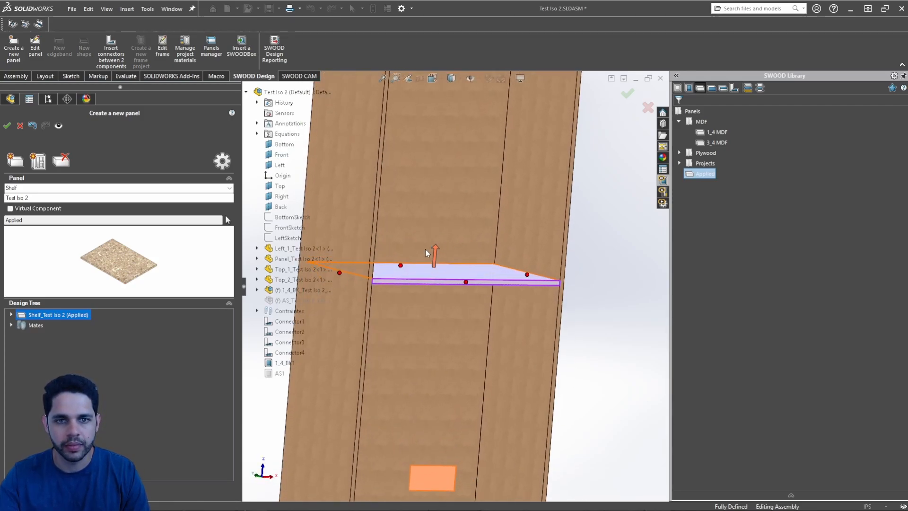
Step: Accept the new Applied shelf panel with its anchored edges and close the panel creation report
{"action": "scroll", "coordinate": [427, 250], "scroll_direction": "down", "scroll_amount": 2}
{"action": "mouse_move", "coordinate": [537, 268]}
{"action": "middle_mouse_down"}
{"action": "mouse_move", "coordinate": [516, 261]}
{"action": "mouse_move", "coordinate": [536, 264]}
{"action": "middle_mouse_up"}
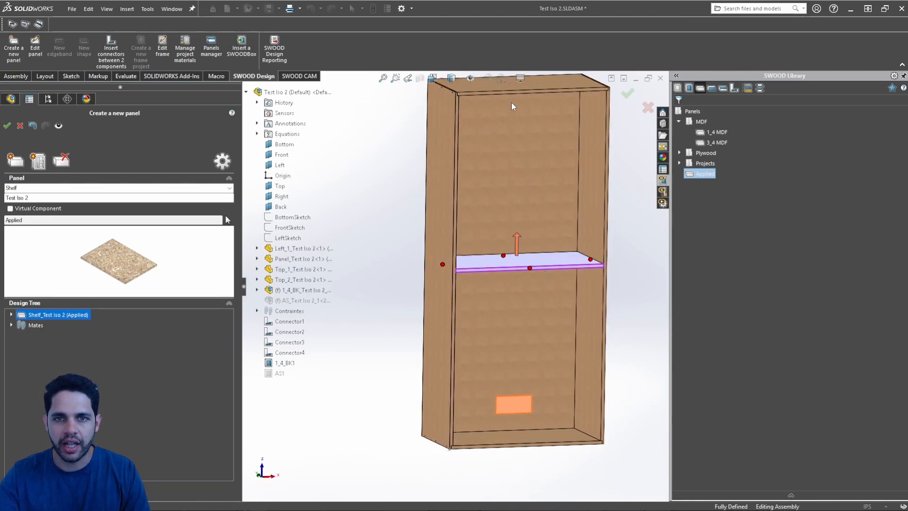
{"action": "scroll", "coordinate": [519, 240], "scroll_direction": "down", "scroll_amount": 2}
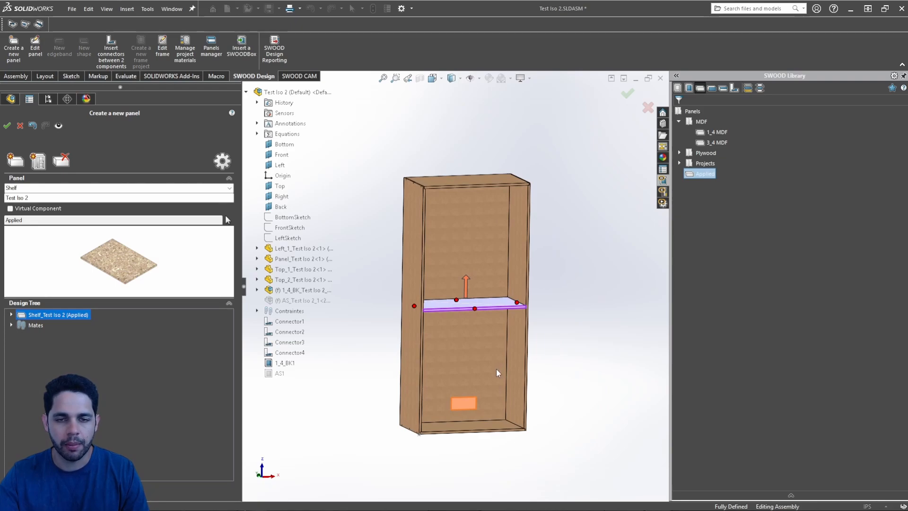
{"action": "middle_click_drag", "start_coordinate": [496, 370], "coordinate": [530, 317]}
{"action": "scroll", "coordinate": [457, 309], "scroll_direction": "up", "scroll_amount": 2}
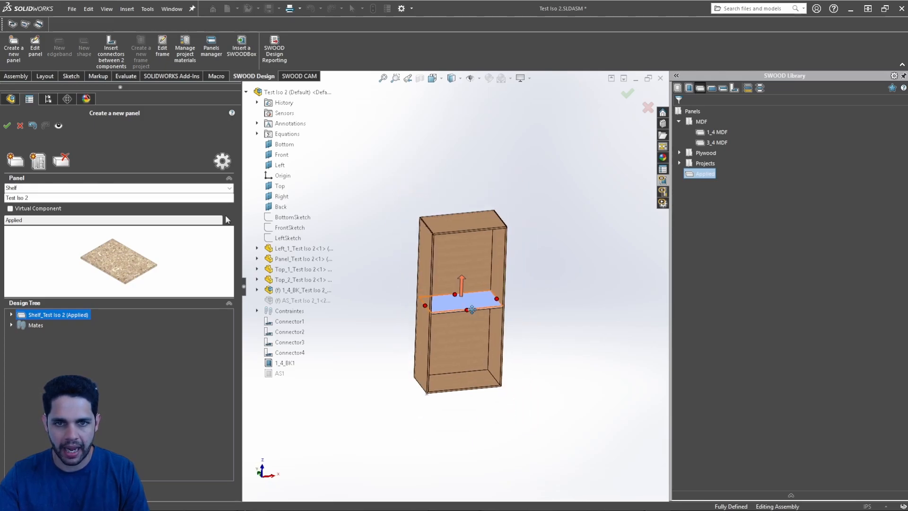
{"action": "scroll", "coordinate": [468, 310], "scroll_direction": "down", "scroll_amount": 4}
{"action": "mouse_move", "coordinate": [455, 318]}
{"action": "middle_mouse_down"}
{"action": "mouse_move", "coordinate": [453, 282]}
{"action": "mouse_move", "coordinate": [460, 309]}
{"action": "middle_mouse_up"}
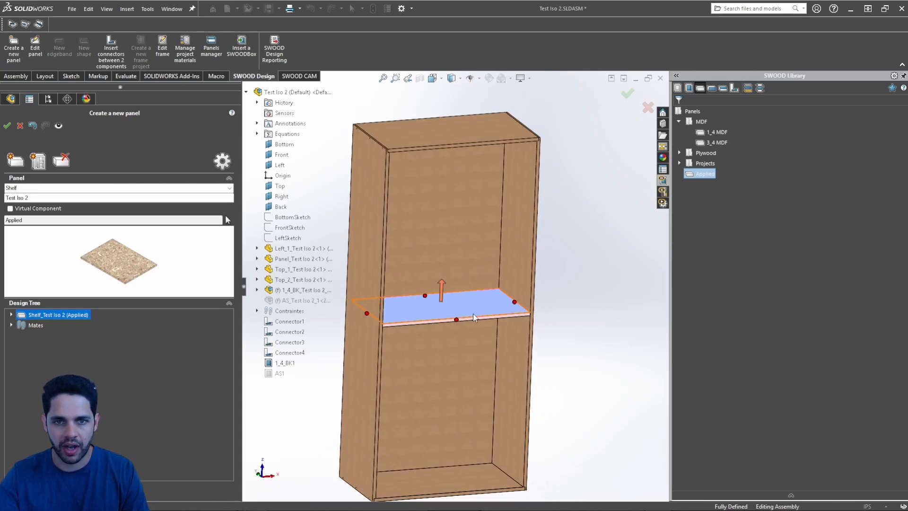
{"action": "left_click_drag", "start_coordinate": [473, 313], "coordinate": [495, 299]}
{"action": "left_click", "coordinate": [490, 321]}
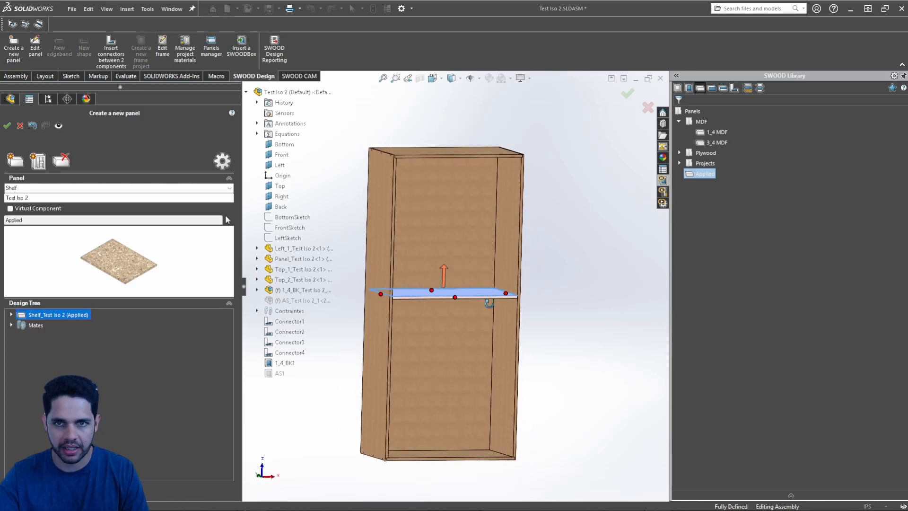
{"action": "left_click", "coordinate": [627, 99]}
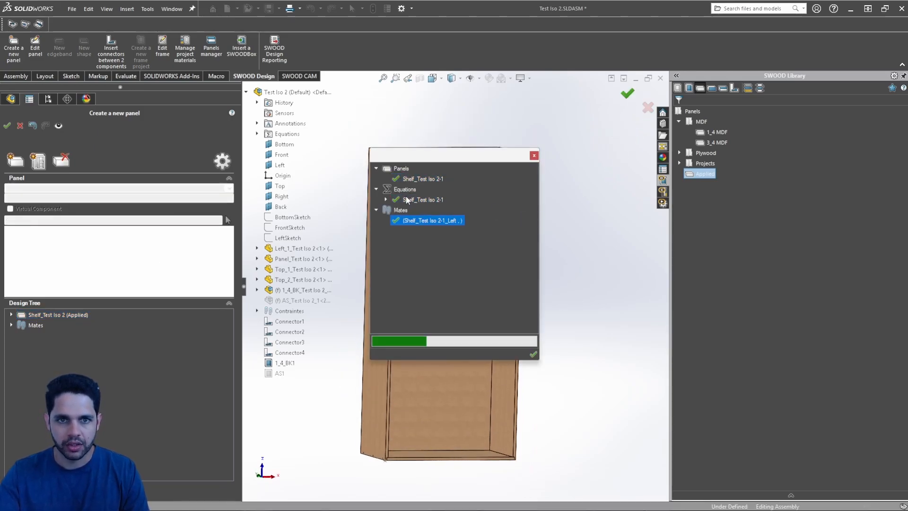
{"action": "left_click", "coordinate": [533, 354]}
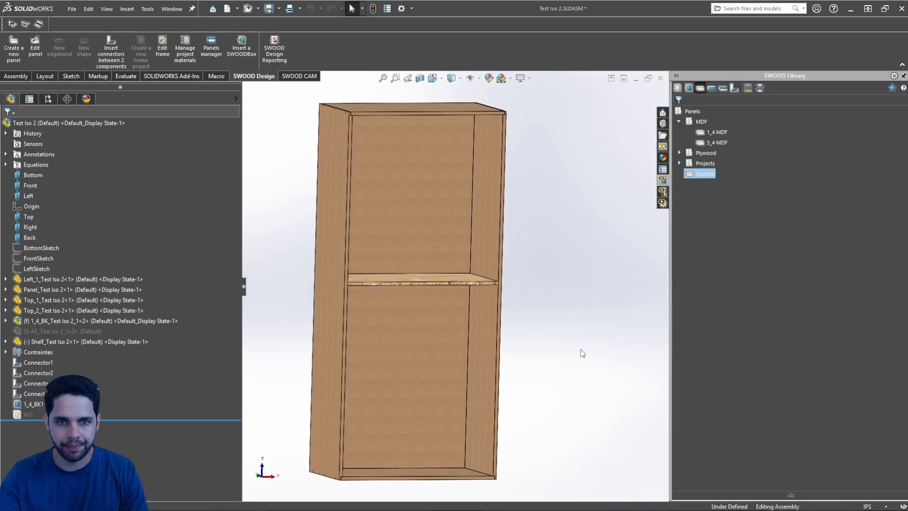
Step: Apply the 3/4" MDF material from the materials library to the new shelf
{"action": "middle_click_drag", "start_coordinate": [416, 242], "coordinate": [427, 302]}
{"action": "middle_click_drag", "start_coordinate": [476, 287], "coordinate": [461, 263]}
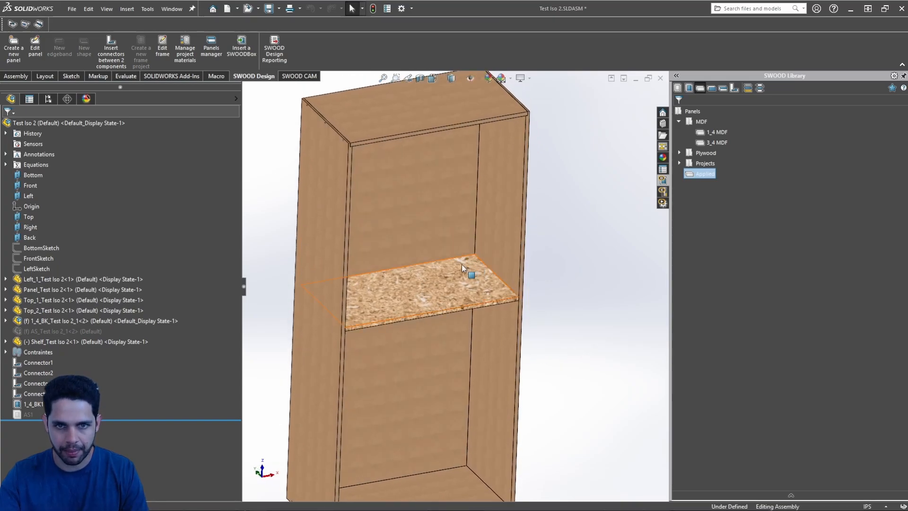
{"action": "left_click", "coordinate": [745, 88]}
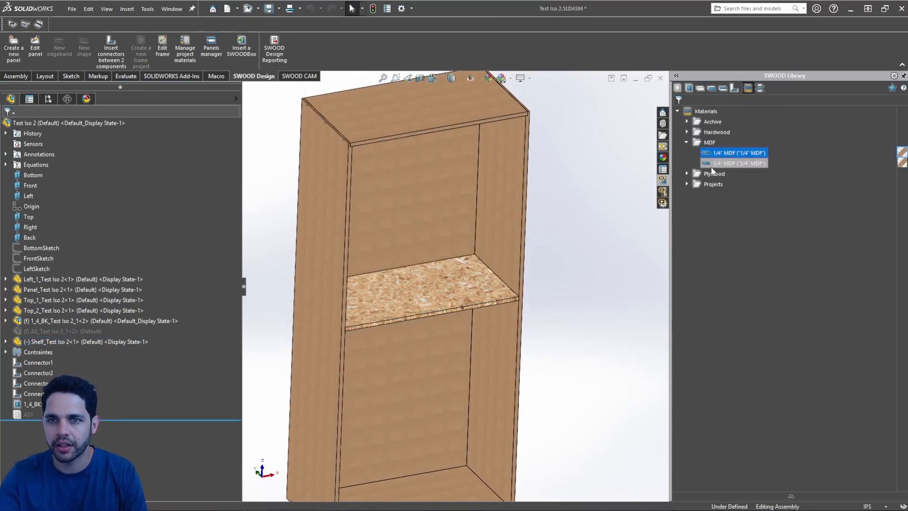
{"action": "left_click_drag", "start_coordinate": [538, 247], "coordinate": [511, 326]}
{"action": "scroll", "coordinate": [572, 359], "scroll_direction": "up", "scroll_amount": 2}
{"action": "middle_click_drag", "start_coordinate": [584, 356], "coordinate": [419, 358]}
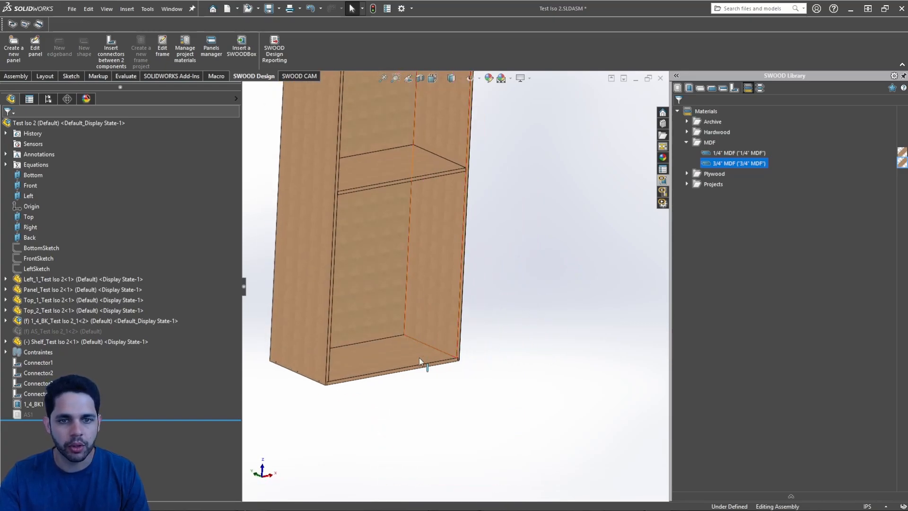
Step: Create a reference plane offset 36" upward from the top face of the cabinet's bottom panel
{"action": "left_click", "coordinate": [403, 369]}
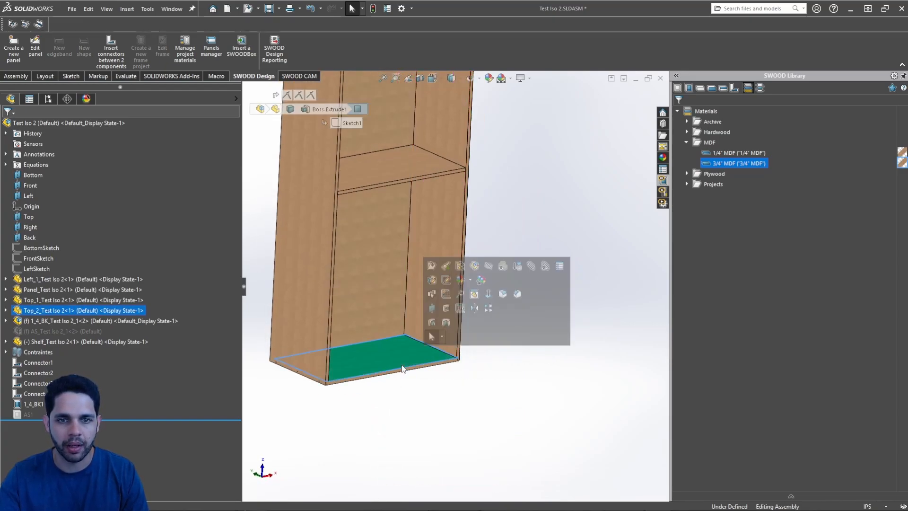
{"action": "left_click", "coordinate": [519, 385]}
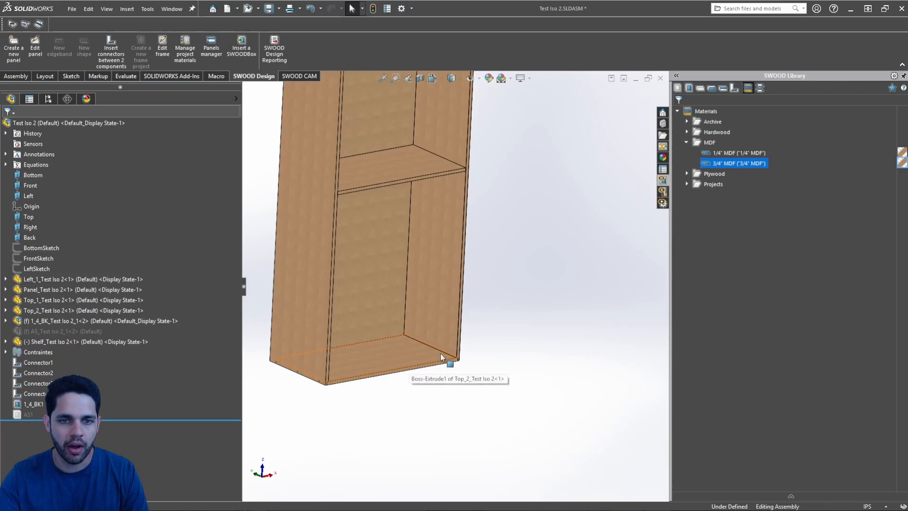
{"action": "middle_click_drag", "start_coordinate": [364, 352], "coordinate": [393, 315]}
{"action": "middle_click_drag", "start_coordinate": [410, 222], "coordinate": [411, 184]}
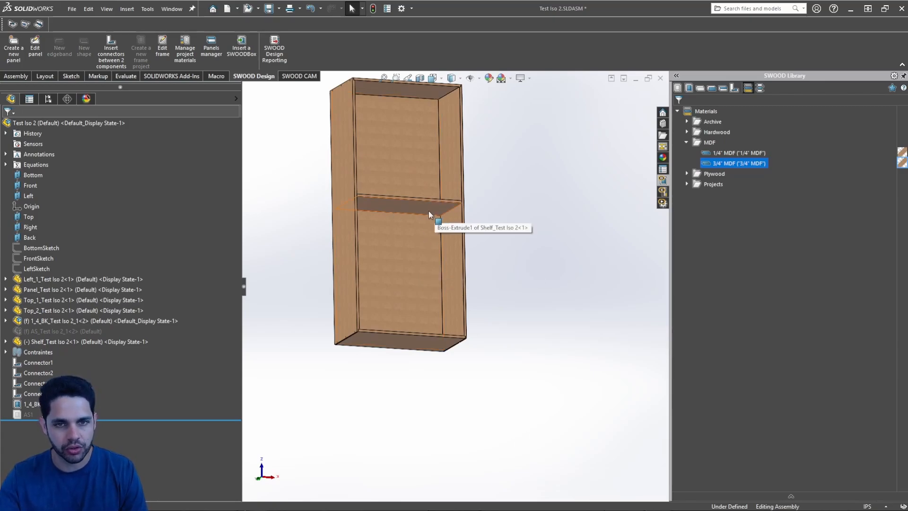
{"action": "middle_click_drag", "start_coordinate": [428, 220], "coordinate": [429, 271]}
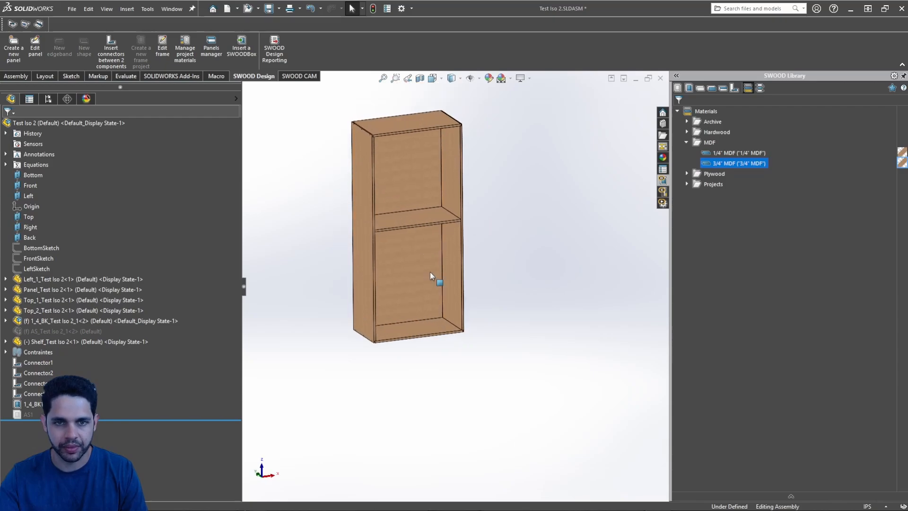
{"action": "mouse_move", "coordinate": [427, 327]}
{"action": "middle_mouse_down"}
{"action": "mouse_move", "coordinate": [427, 314]}
{"action": "mouse_move", "coordinate": [431, 343]}
{"action": "middle_mouse_up"}
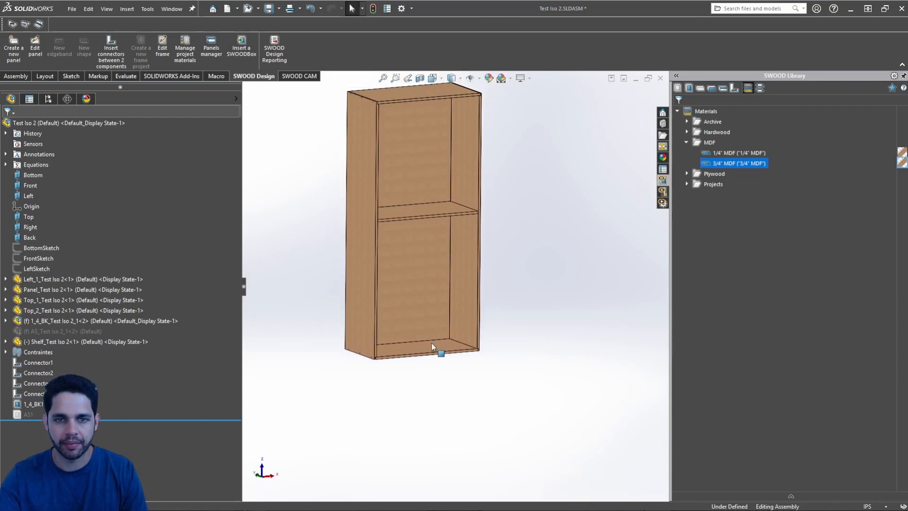
{"action": "left_click", "coordinate": [433, 344]}
{"action": "left_click", "coordinate": [463, 301]}
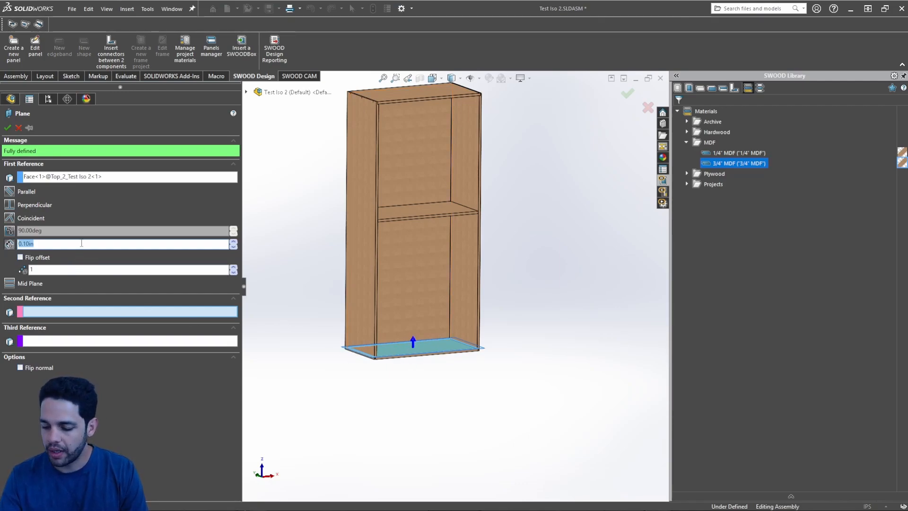
{"action": "type", "text": "25\""}
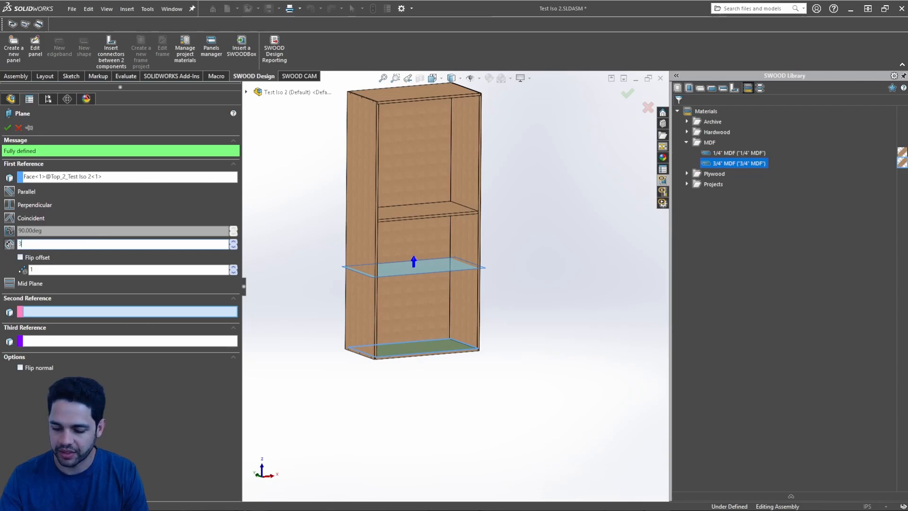
{"action": "type", "text": "36\""}
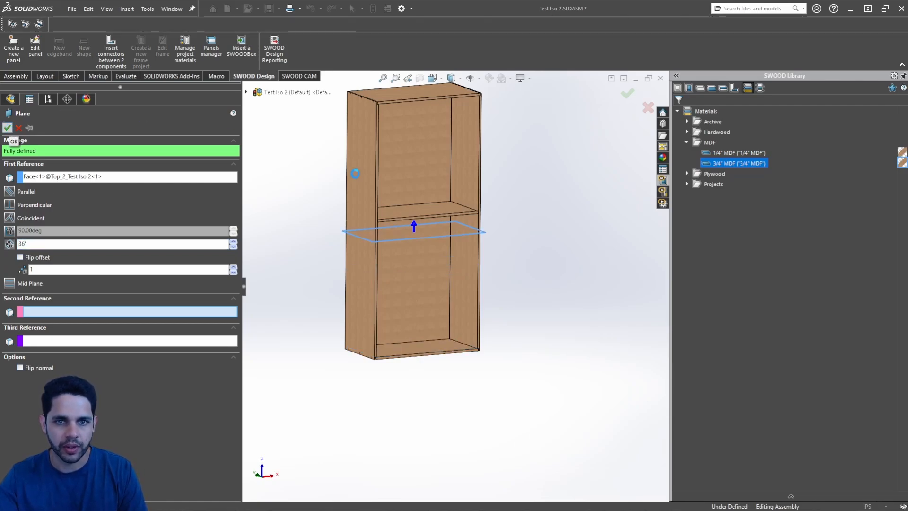
{"action": "left_click", "coordinate": [8, 128]}
Step: Turn on the display of reference planes so the new offset plane shows in the cabinet
{"action": "scroll", "coordinate": [442, 237], "scroll_direction": "down", "scroll_amount": 5}
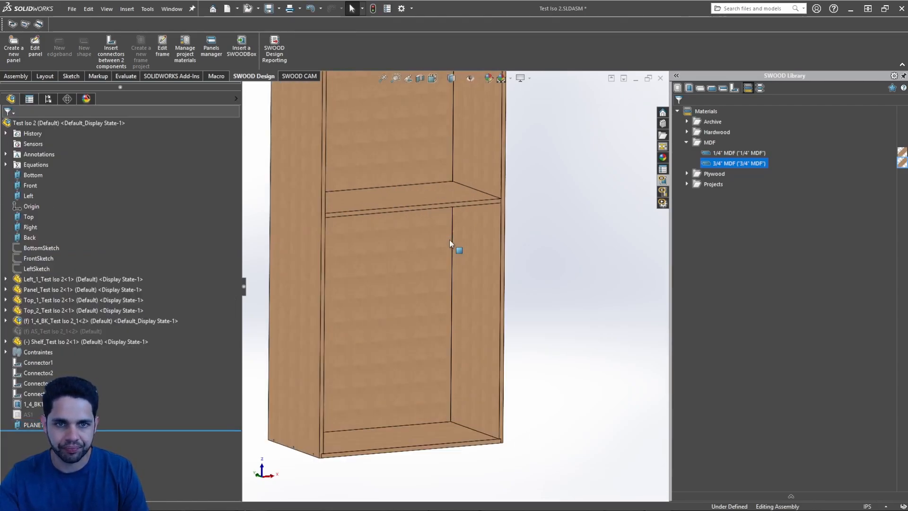
{"action": "left_click", "coordinate": [30, 425]}
{"action": "middle_click_drag", "start_coordinate": [355, 290], "coordinate": [523, 215]}
{"action": "left_click", "coordinate": [523, 216]}
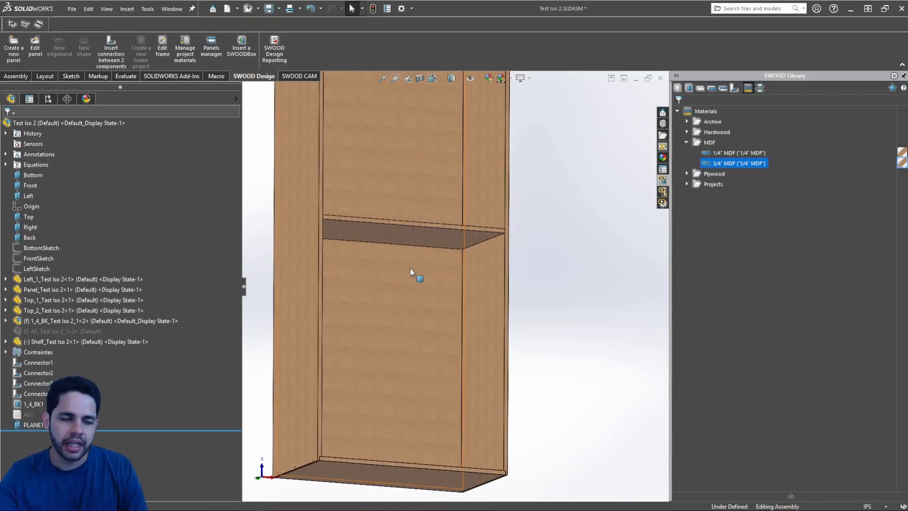
{"action": "left_click", "coordinate": [479, 79]}
{"action": "left_click", "coordinate": [471, 93]}
{"action": "scroll", "coordinate": [473, 227], "scroll_direction": "down", "scroll_amount": 5}
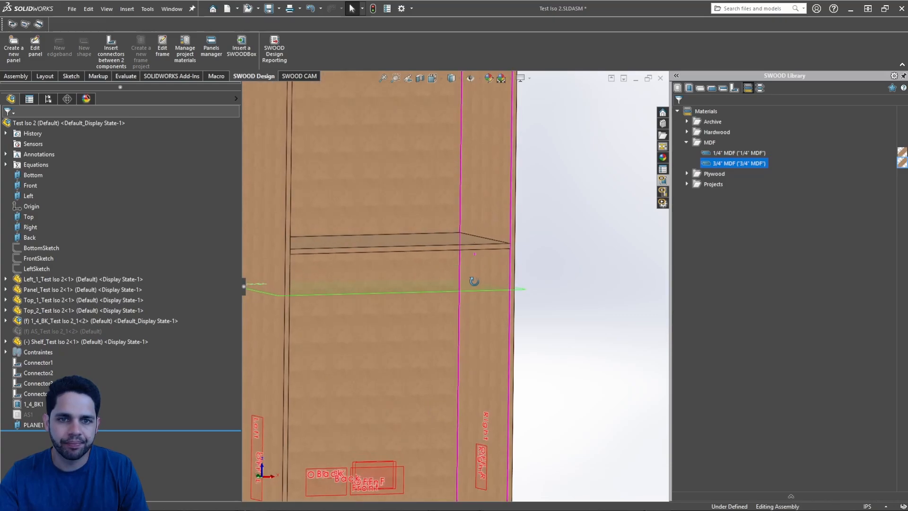
Step: Mate the shelf's underside face coincident with the new offset plane
{"action": "left_click", "coordinate": [456, 238]}
{"action": "left_click_drag", "start_coordinate": [458, 236], "coordinate": [481, 260]}
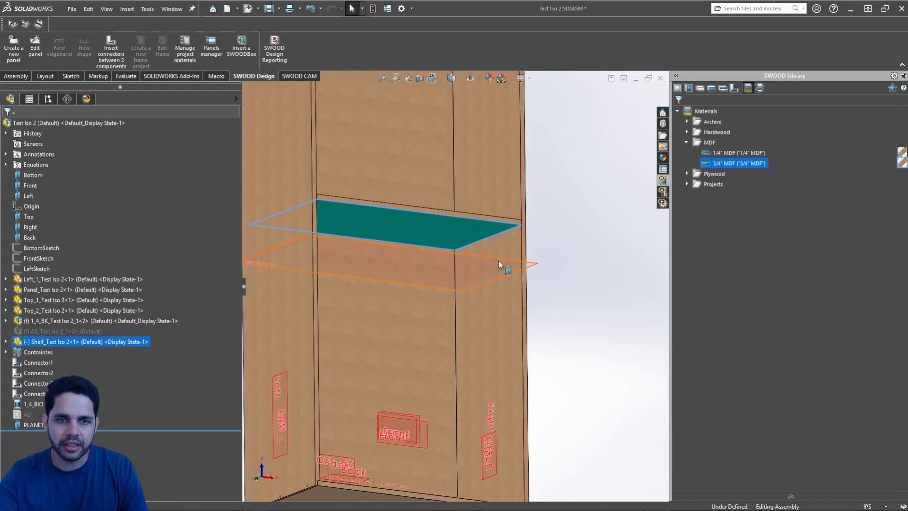
{"action": "left_click", "coordinate": [499, 260]}
{"action": "left_click", "coordinate": [474, 231]}
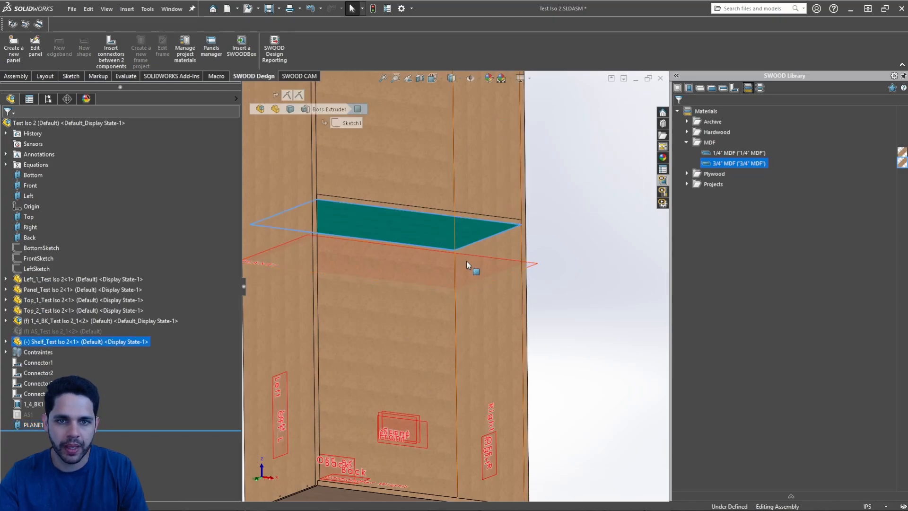
{"action": "left_click", "coordinate": [608, 288]}
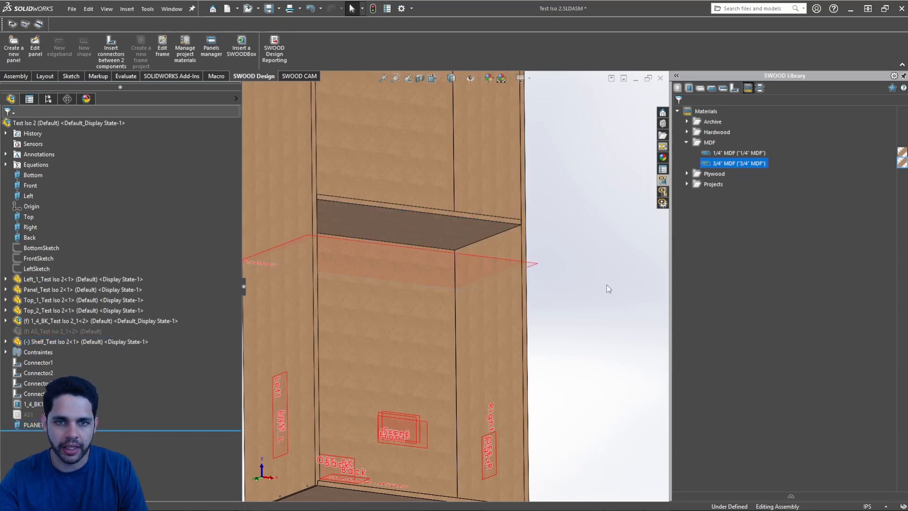
{"action": "left_click", "coordinate": [467, 231]}
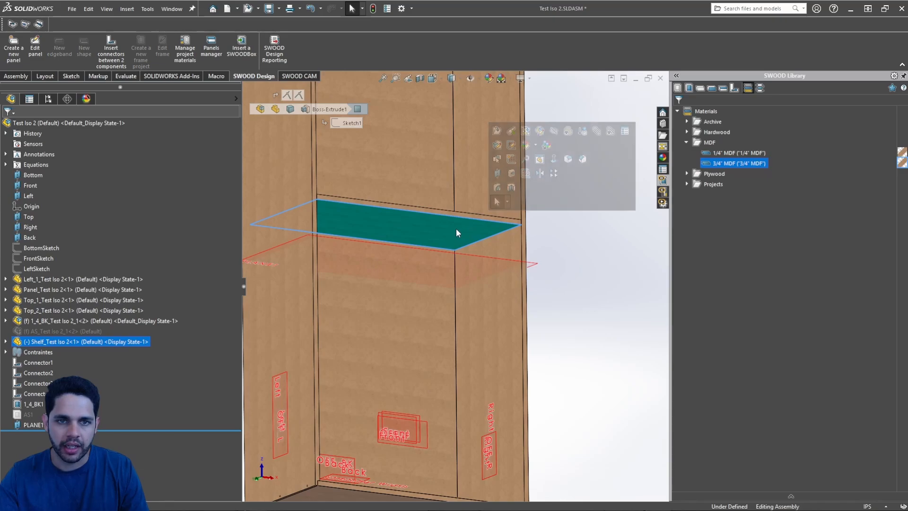
{"action": "left_click", "coordinate": [465, 256], "text": "ctrl"}
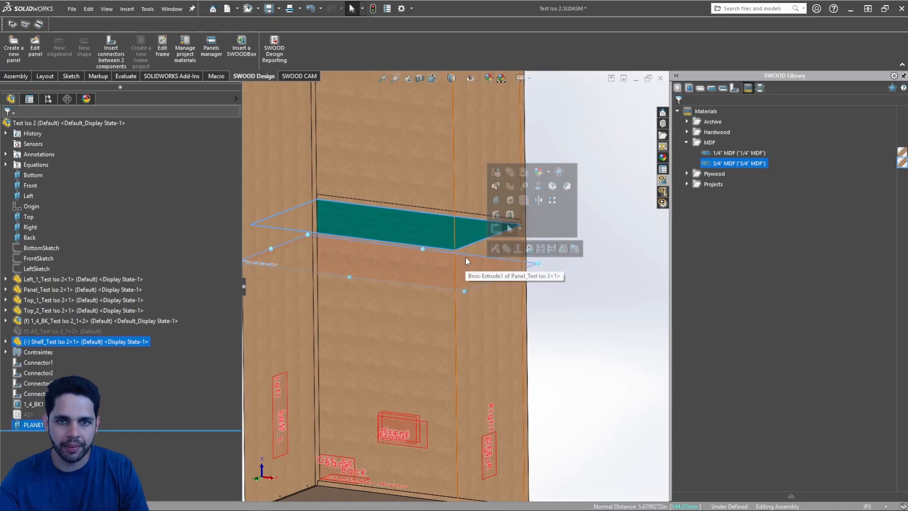
{"action": "left_click", "coordinate": [495, 249]}
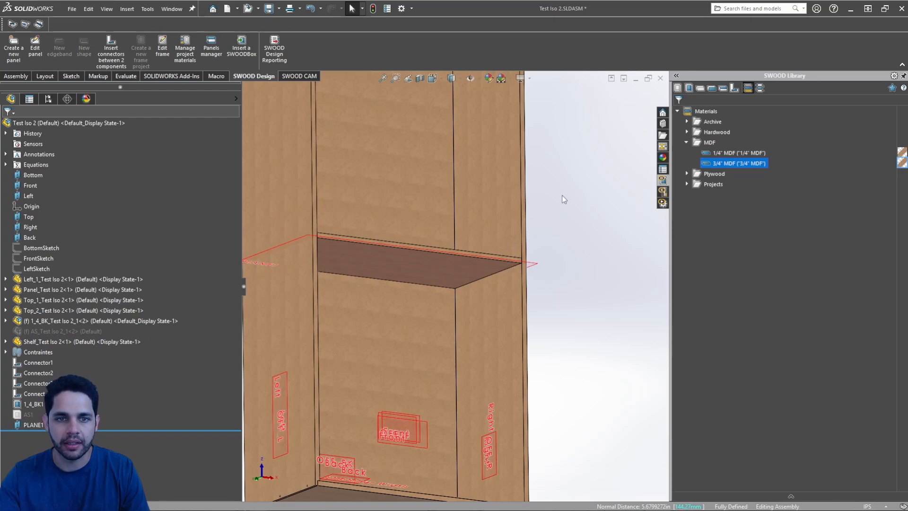
Step: Set PLANE1's offset distance to 48" and rebuild the assembly to move the shelf
{"action": "middle_click_drag", "start_coordinate": [512, 231], "coordinate": [405, 298]}
{"action": "scroll", "coordinate": [339, 297], "scroll_direction": "up", "scroll_amount": 2}
{"action": "middle_click_drag", "start_coordinate": [338, 297], "coordinate": [360, 286]}
{"action": "scroll", "coordinate": [412, 263], "scroll_direction": "down", "scroll_amount": 3}
{"action": "mouse_move", "coordinate": [413, 263]}
{"action": "middle_mouse_down"}
{"action": "mouse_move", "coordinate": [392, 230]}
{"action": "mouse_move", "coordinate": [405, 262]}
{"action": "middle_mouse_up"}
{"action": "scroll", "coordinate": [402, 260], "scroll_direction": "up", "scroll_amount": 3}
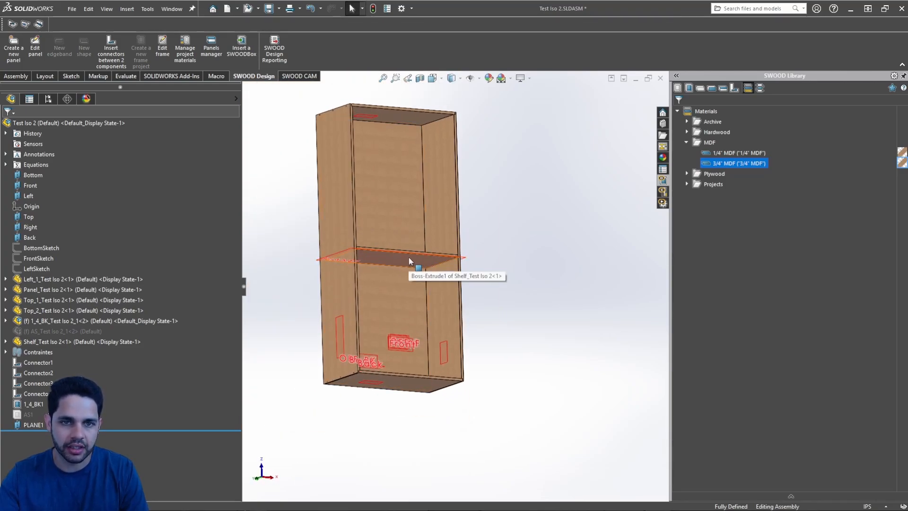
{"action": "left_click", "coordinate": [34, 426]}
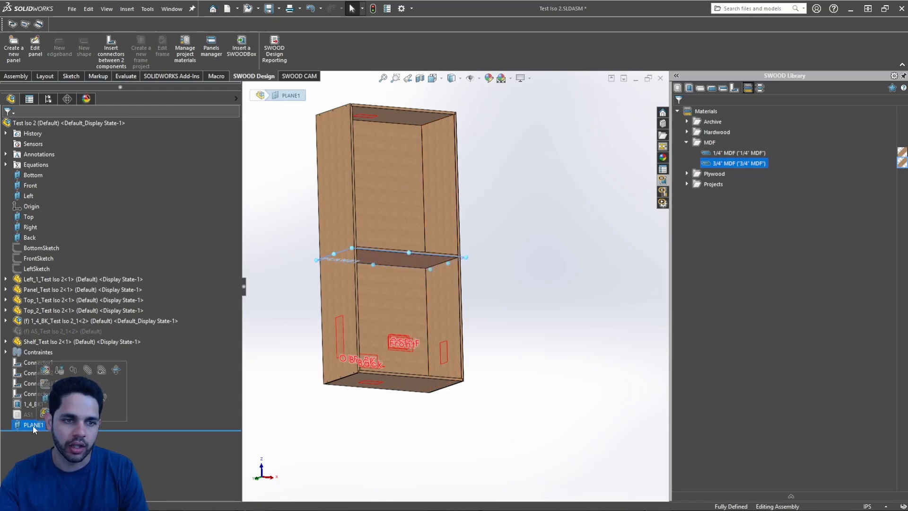
{"action": "right_click", "coordinate": [41, 426]}
{"action": "left_click", "coordinate": [51, 256]}
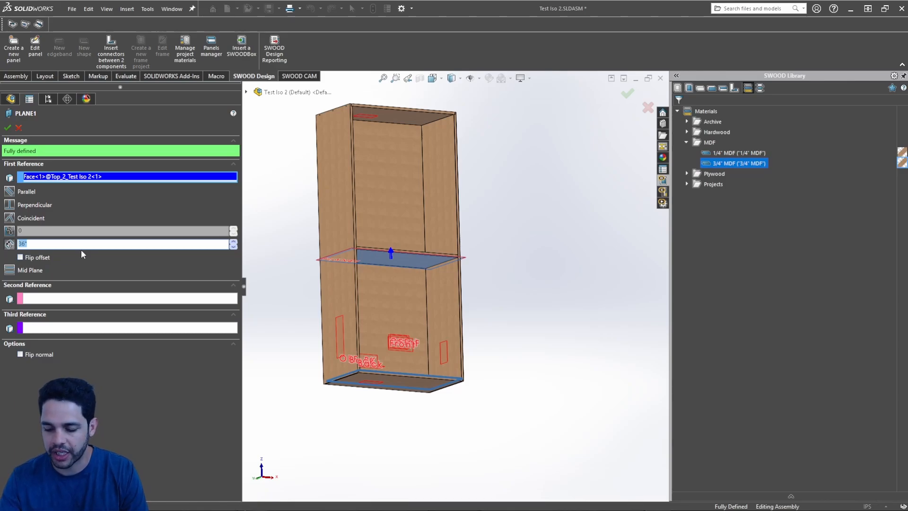
{"action": "type", "text": "48"}
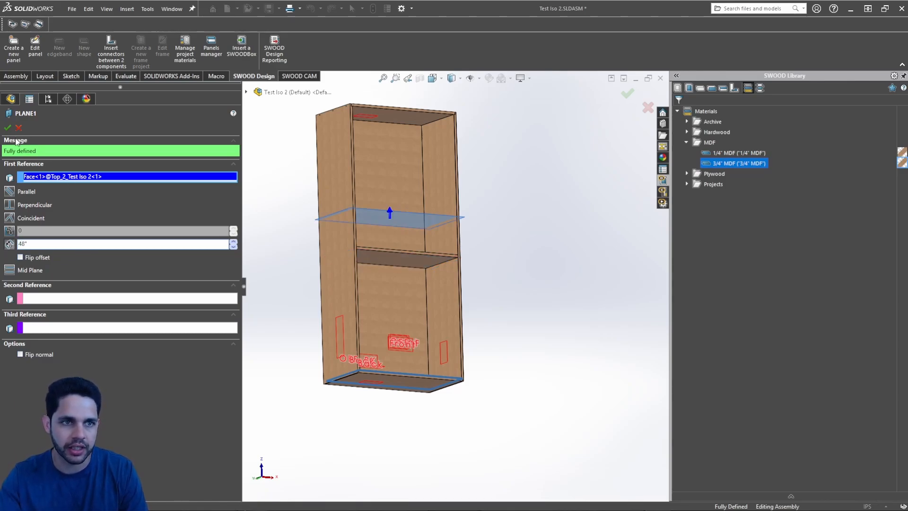
{"action": "key", "text": "Return"}
{"action": "key", "text": "ctrl+b"}
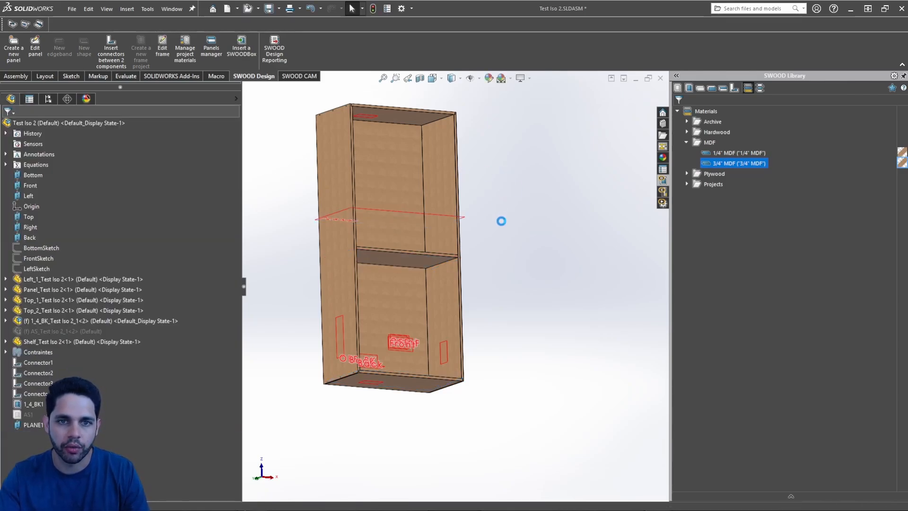
Step: Set PLANE1's offset distance to 25" so the shelf moves lower in the cabinet
{"action": "middle_click_drag", "start_coordinate": [480, 228], "coordinate": [441, 251]}
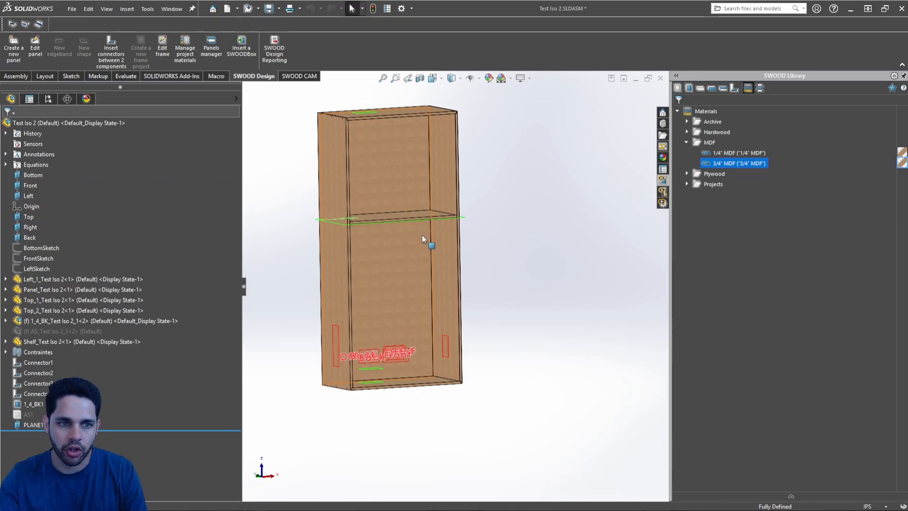
{"action": "right_click", "coordinate": [39, 423]}
{"action": "left_click", "coordinate": [66, 283]}
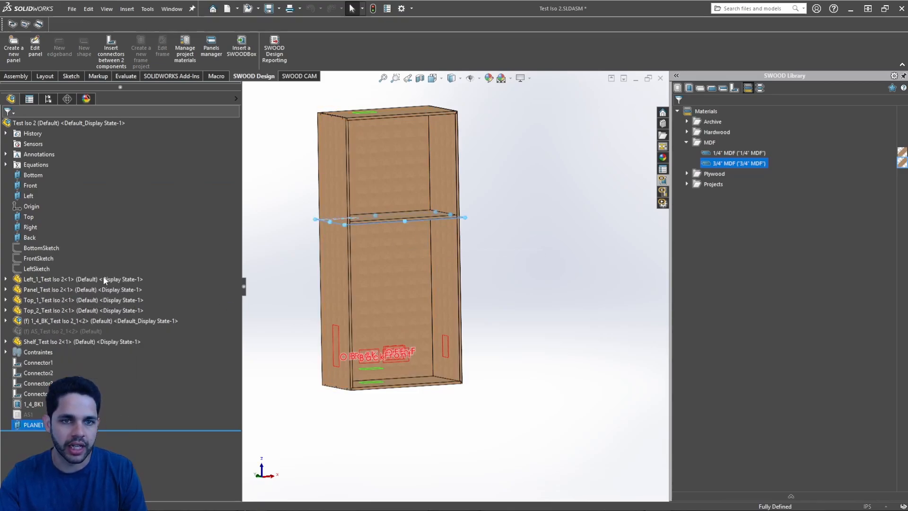
{"action": "type", "text": "25"}
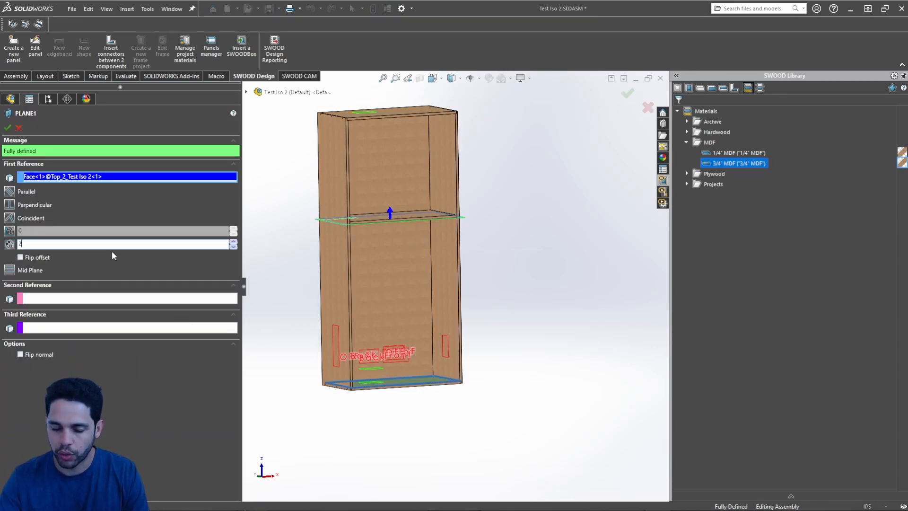
{"action": "key", "text": "Return"}
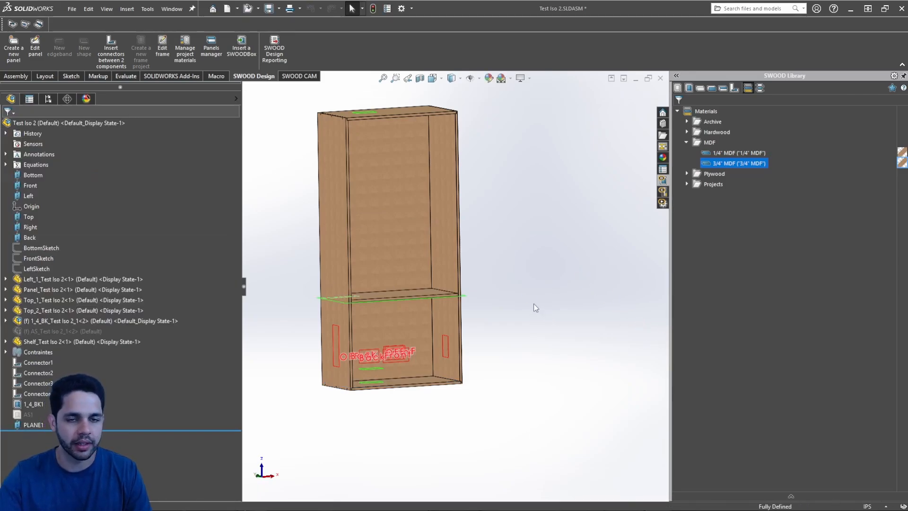
Step: Add a custom file property named "Fixed Shelf (bot)" with type Text to the assembly
{"action": "scroll", "coordinate": [433, 335], "scroll_direction": "down", "scroll_amount": 3}
{"action": "scroll", "coordinate": [433, 334], "scroll_direction": "up", "scroll_amount": 4}
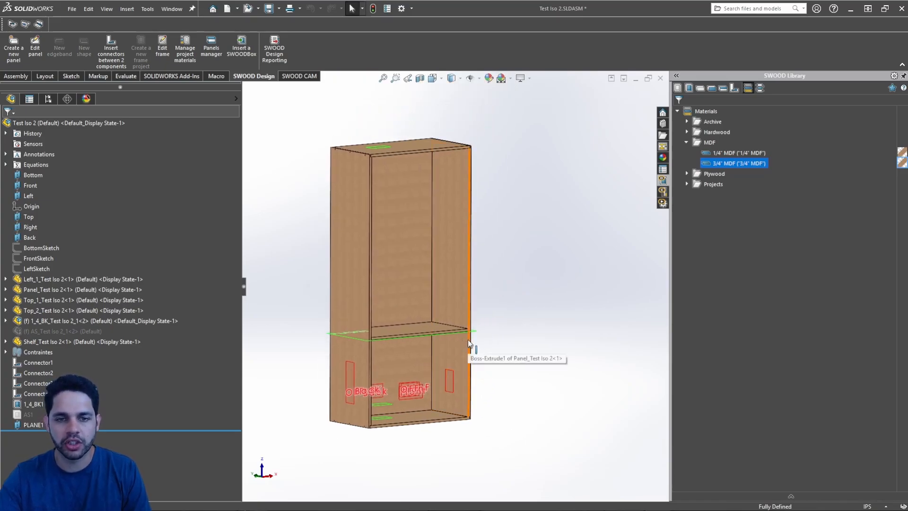
{"action": "mouse_move", "coordinate": [471, 348]}
{"action": "middle_mouse_down"}
{"action": "mouse_move", "coordinate": [460, 322]}
{"action": "mouse_move", "coordinate": [460, 345]}
{"action": "middle_mouse_up"}
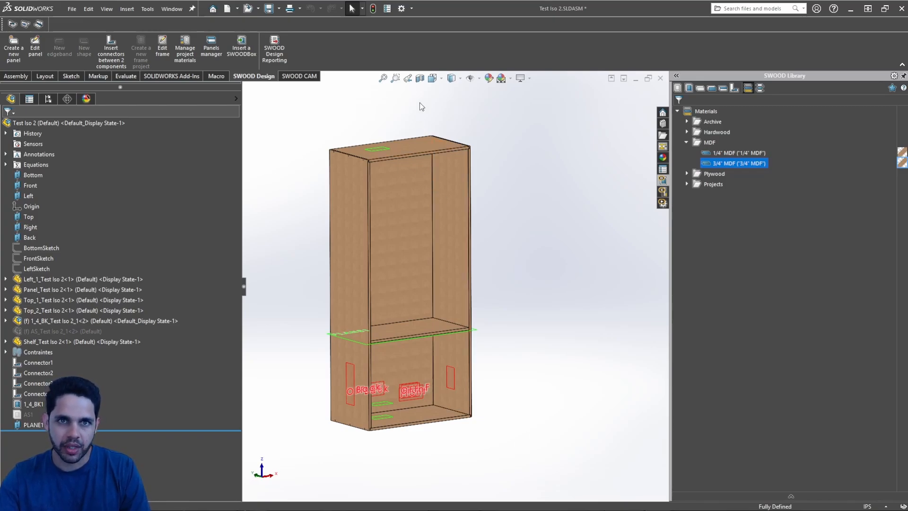
{"action": "left_click", "coordinate": [392, 11]}
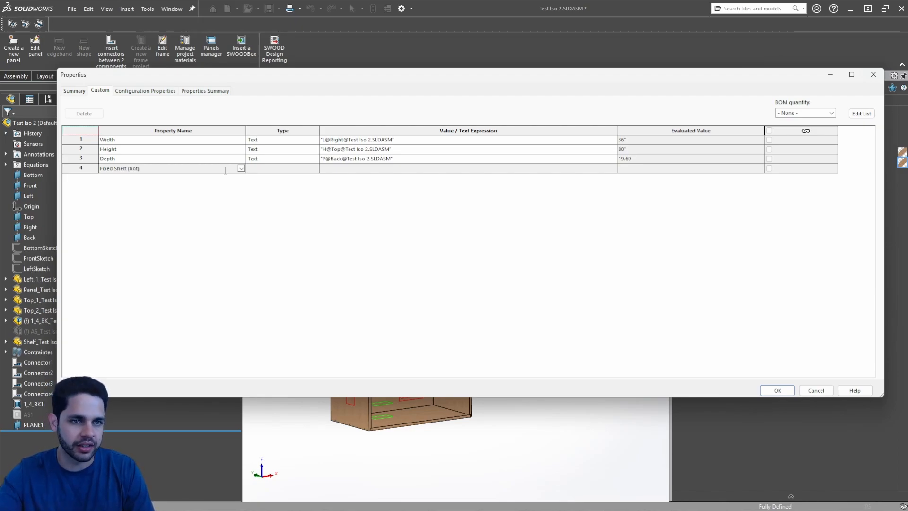
{"action": "left_click", "coordinate": [296, 170]}
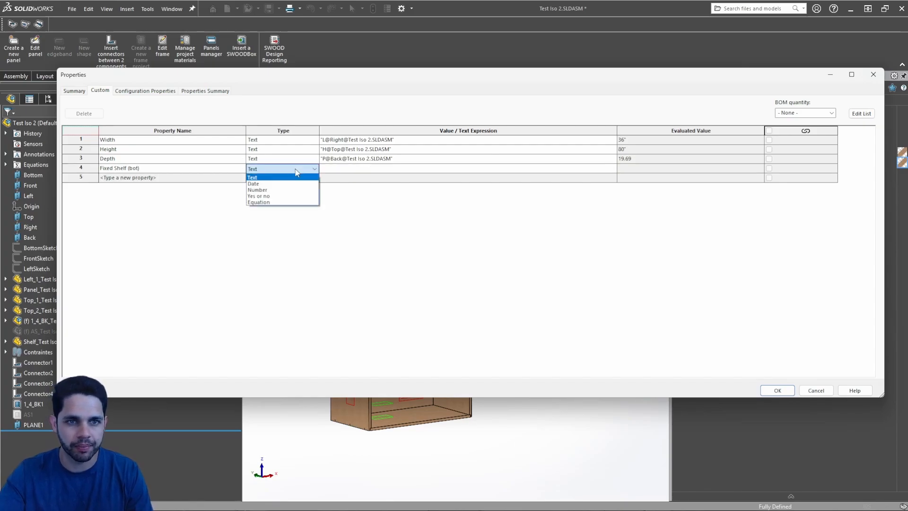
{"action": "left_click", "coordinate": [272, 178]}
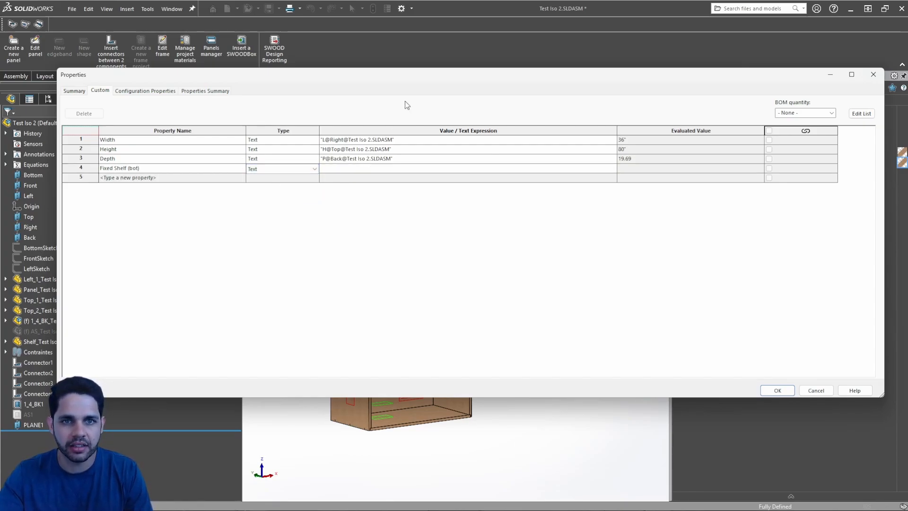
Step: Link the value of the Fixed Shelf (bot) property to PLANE1's offset dimension and accept the properties
{"action": "mouse_move", "coordinate": [416, 80]}
{"action": "left_mouse_down"}
{"action": "mouse_move", "coordinate": [368, 347]}
{"action": "mouse_move", "coordinate": [523, 149]}
{"action": "mouse_move", "coordinate": [407, 415]}
{"action": "mouse_move", "coordinate": [426, 84]}
{"action": "mouse_move", "coordinate": [406, 69]}
{"action": "left_mouse_up"}
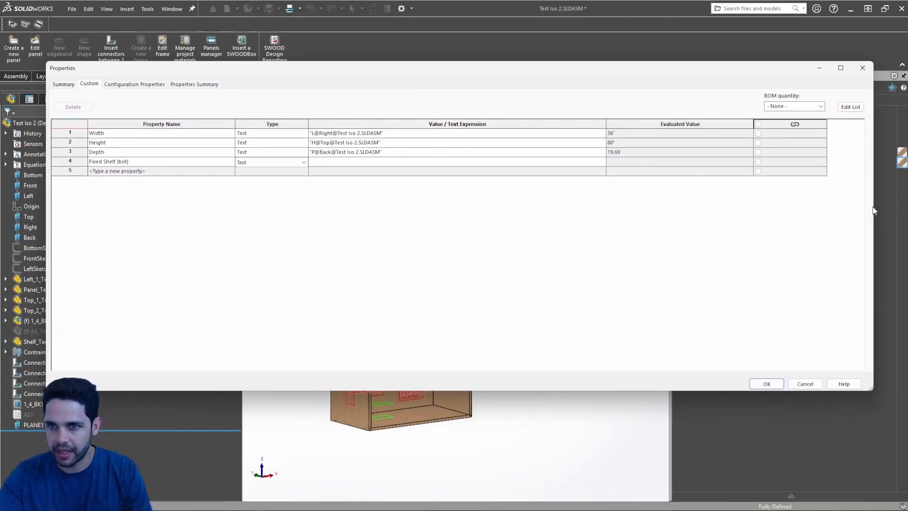
{"action": "left_click_drag", "start_coordinate": [873, 202], "coordinate": [476, 202]}
{"action": "left_click_drag", "start_coordinate": [298, 66], "coordinate": [733, 89]}
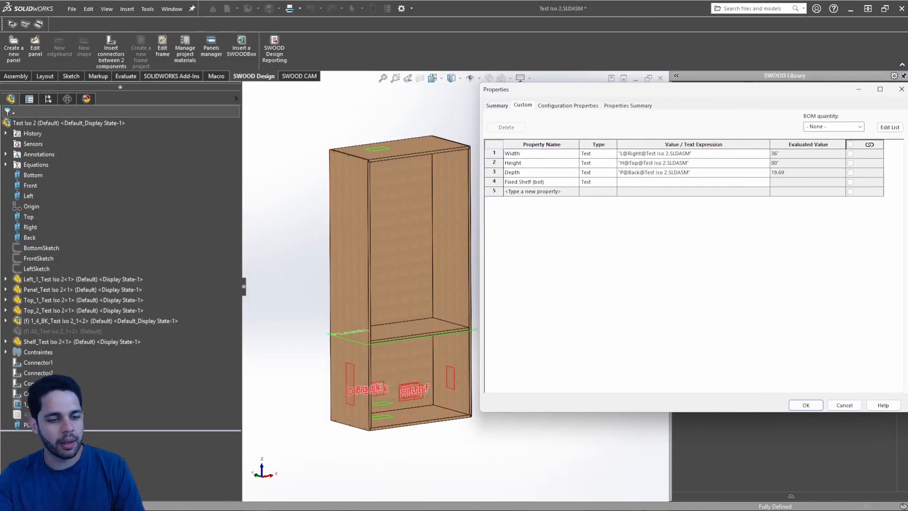
{"action": "left_click", "coordinate": [31, 425]}
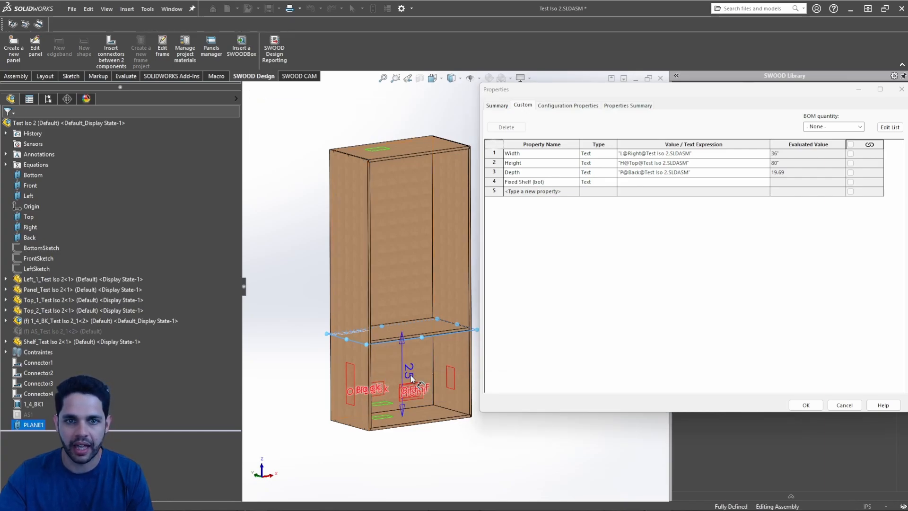
{"action": "left_click", "coordinate": [632, 184]}
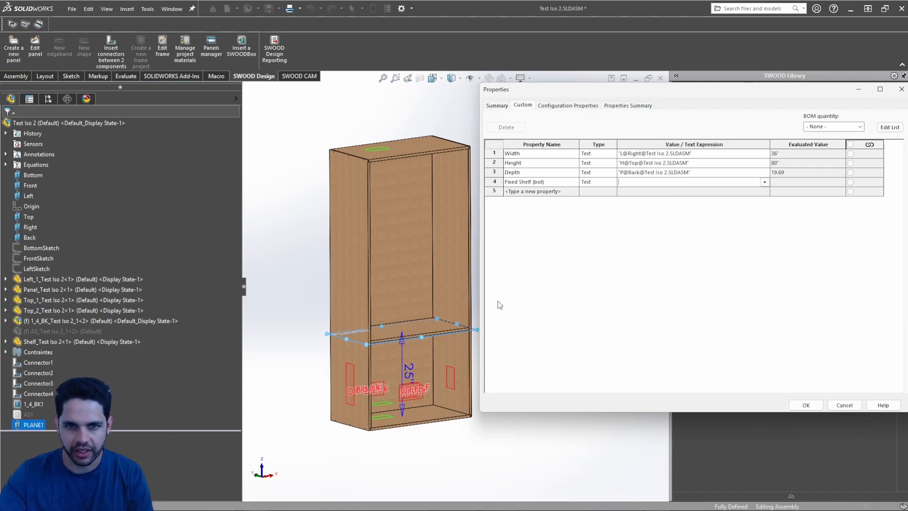
{"action": "left_click", "coordinate": [410, 371]}
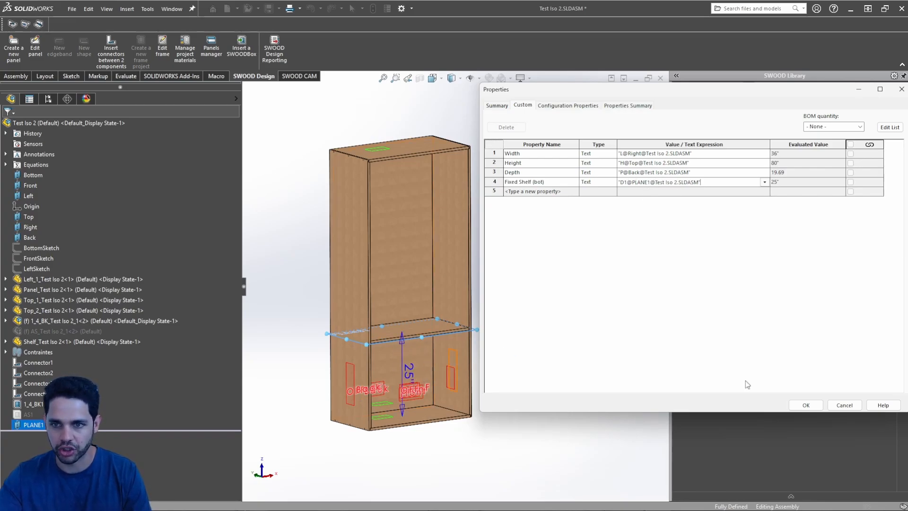
{"action": "left_click", "coordinate": [806, 405]}
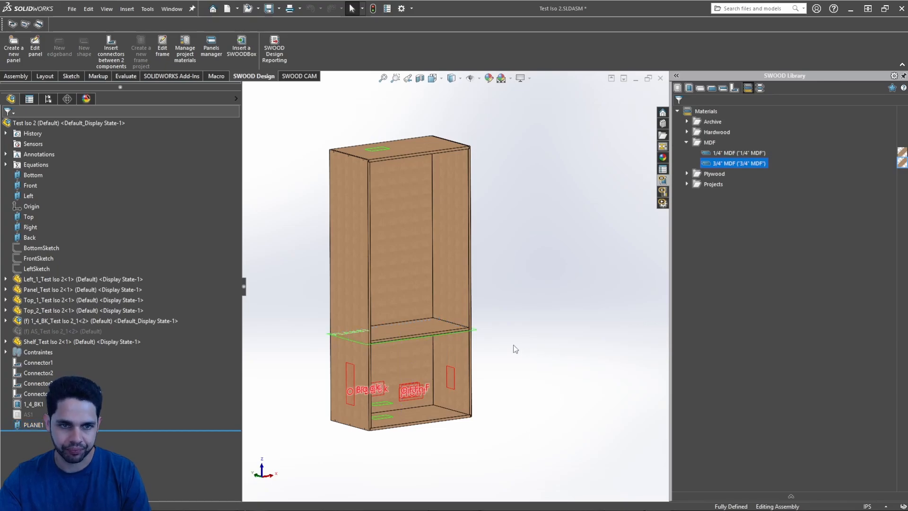
{"action": "left_click", "coordinate": [28, 424]}
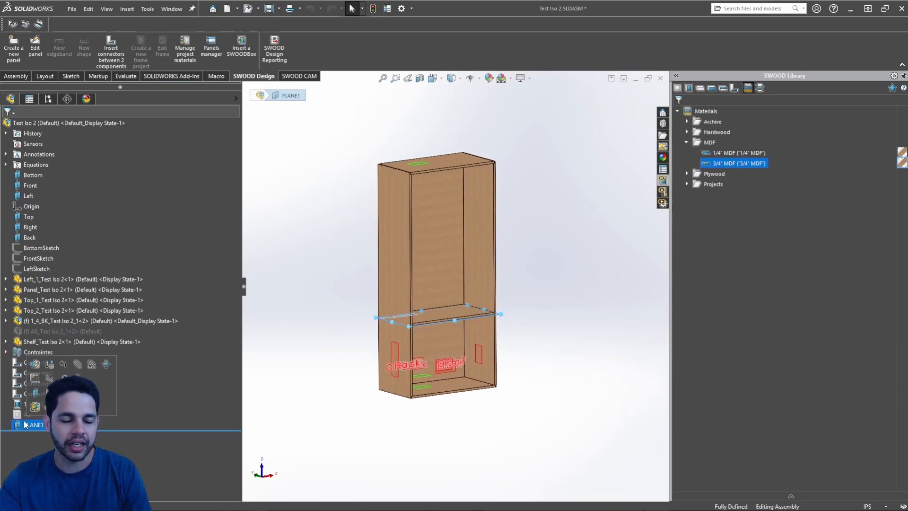
{"action": "left_click", "coordinate": [27, 424]}
{"action": "left_click", "coordinate": [168, 410]}
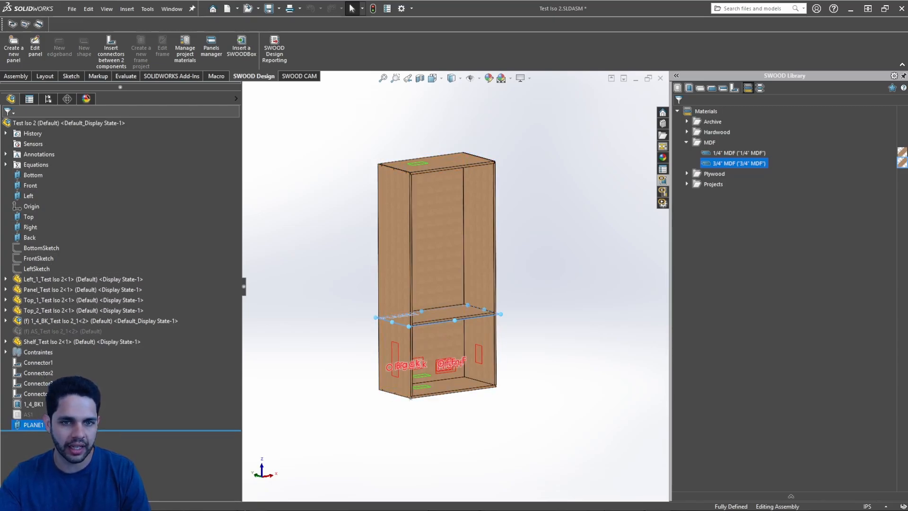
{"action": "left_click", "coordinate": [422, 400]}
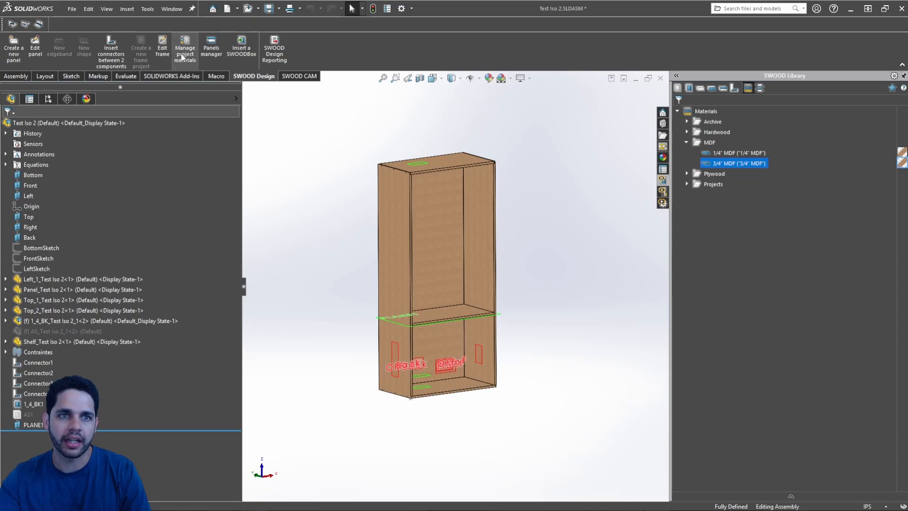
Step: Edit the cabinet frame and set its Fixed Shelf (bot) parameter to 48 inches
{"action": "left_click", "coordinate": [161, 52]}
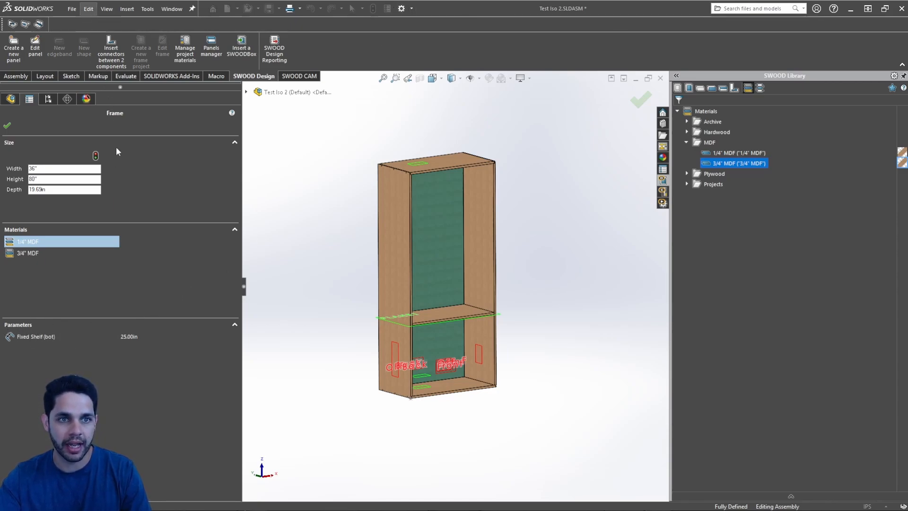
{"action": "left_click", "coordinate": [136, 336]}
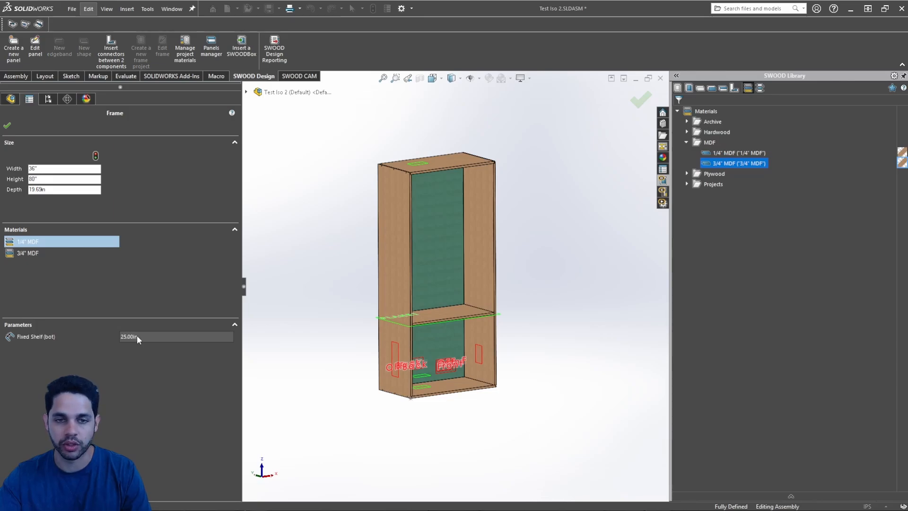
{"action": "type", "text": "48"}
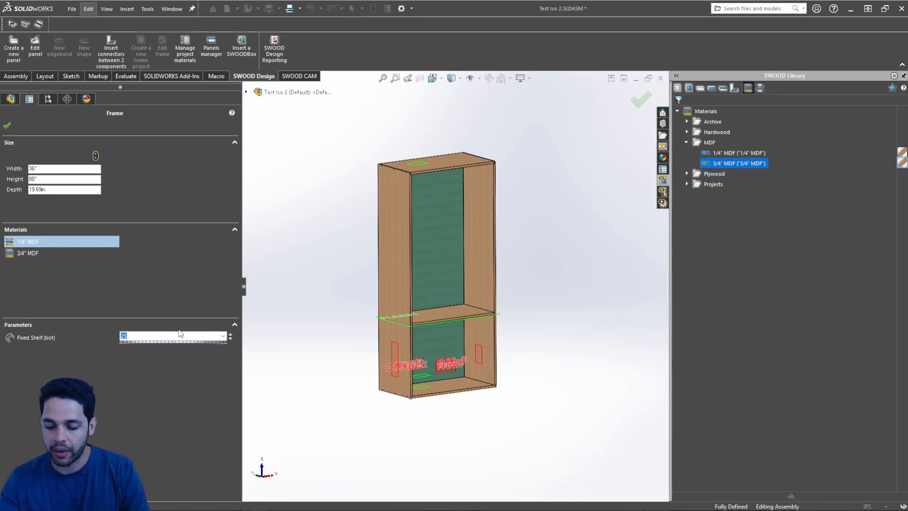
{"action": "key", "text": "Return"}
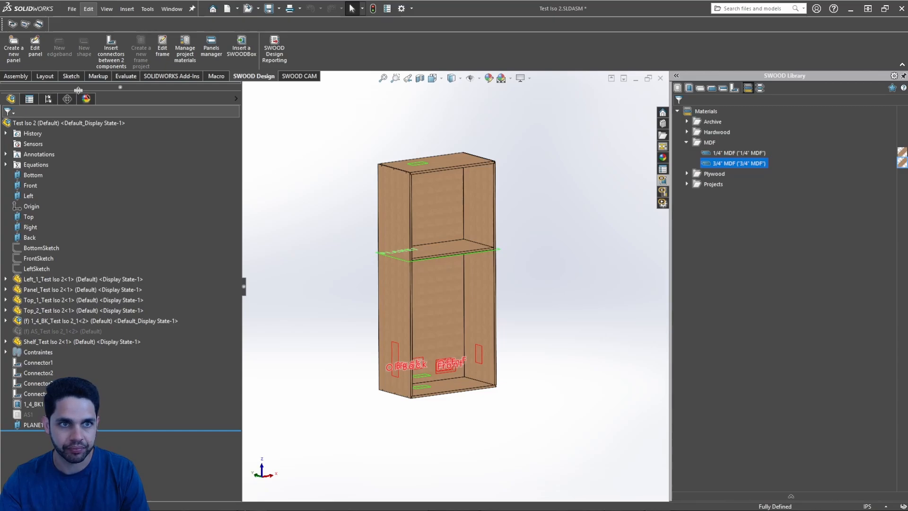
Step: Edit the frame again, set Fixed Shelf (bot) to 36 inches, rebuild and accept the frame
{"action": "left_click", "coordinate": [162, 50]}
{"action": "left_click", "coordinate": [171, 336]}
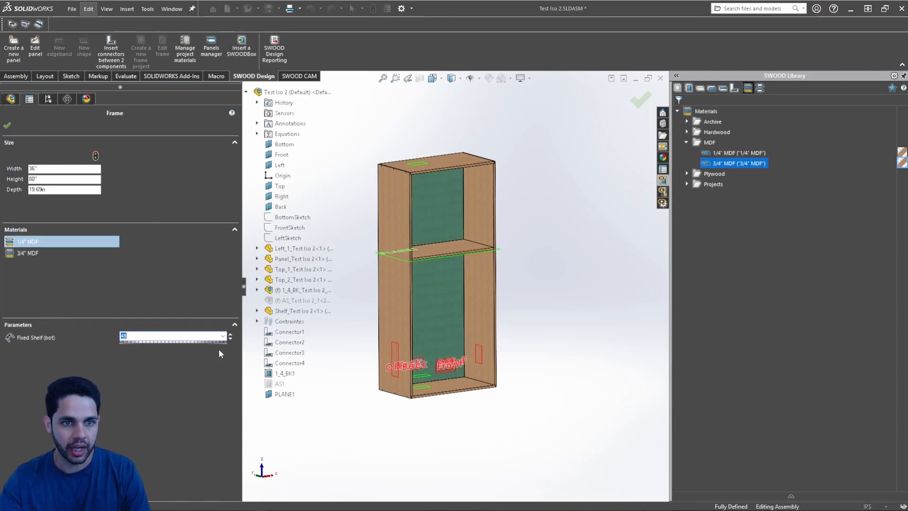
{"action": "type", "text": "36"}
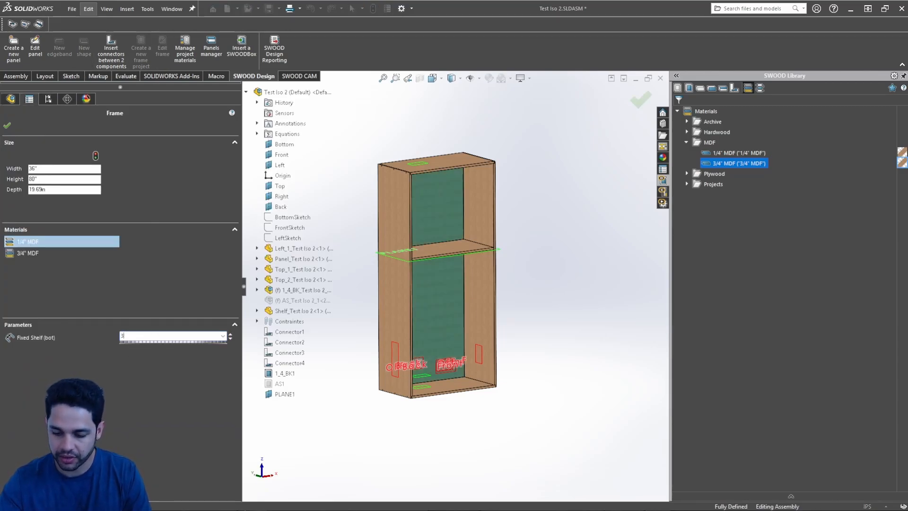
{"action": "left_click", "coordinate": [95, 155]}
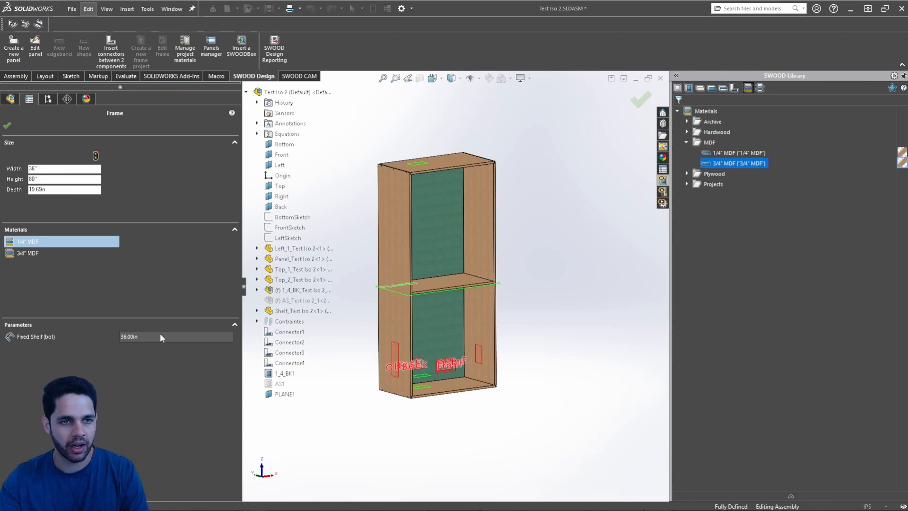
{"action": "left_click", "coordinate": [8, 125]}
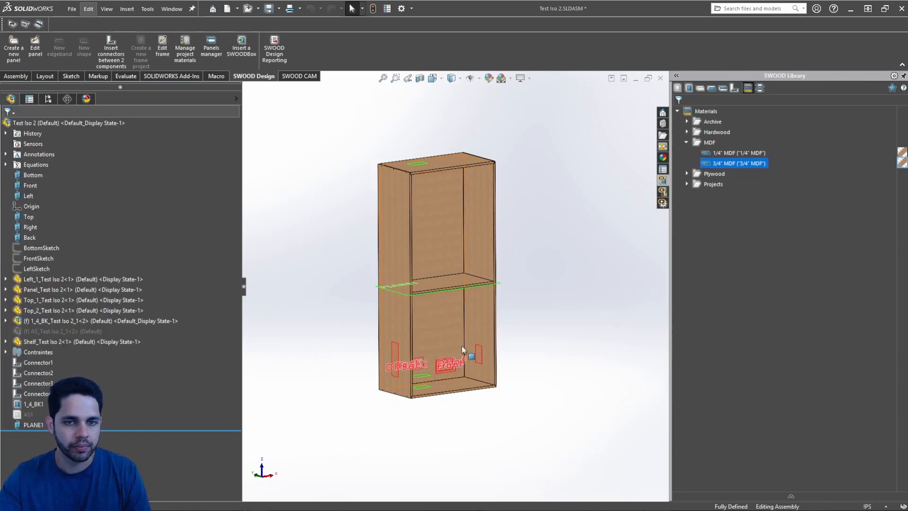
Step: Unsuppress the AS1 feature to bring the adjustable shelves and their system holes back into the cabinet
{"action": "key", "text": "ctrl+1"}
{"action": "scroll", "coordinate": [458, 332], "scroll_direction": "down", "scroll_amount": 1}
{"action": "middle_click_drag", "start_coordinate": [458, 332], "coordinate": [461, 356]}
{"action": "scroll", "coordinate": [467, 322], "scroll_direction": "up", "scroll_amount": 1}
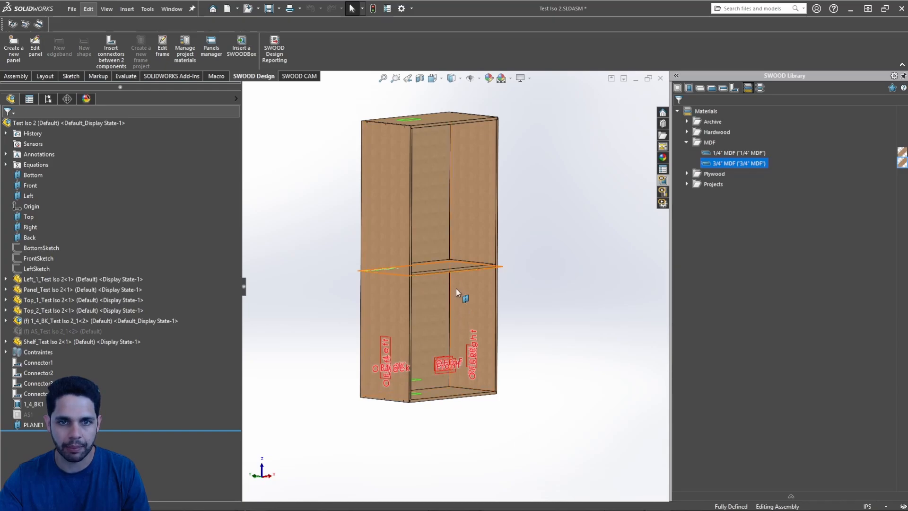
{"action": "middle_click_drag", "start_coordinate": [461, 294], "coordinate": [521, 274]}
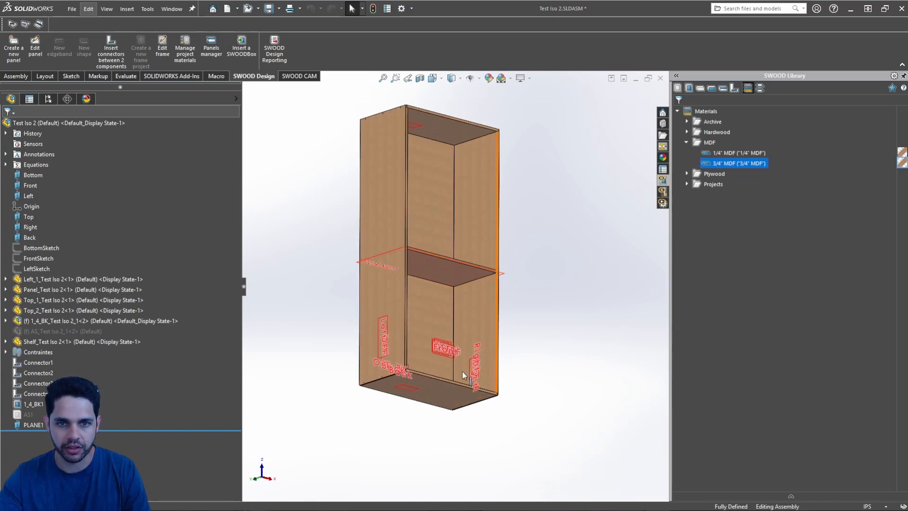
{"action": "middle_click_drag", "start_coordinate": [456, 321], "coordinate": [453, 288]}
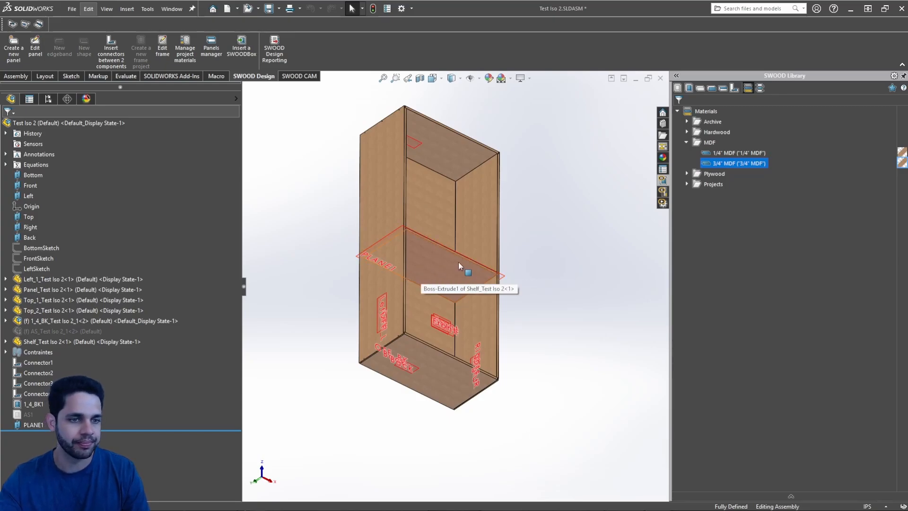
{"action": "right_click", "coordinate": [16, 414]}
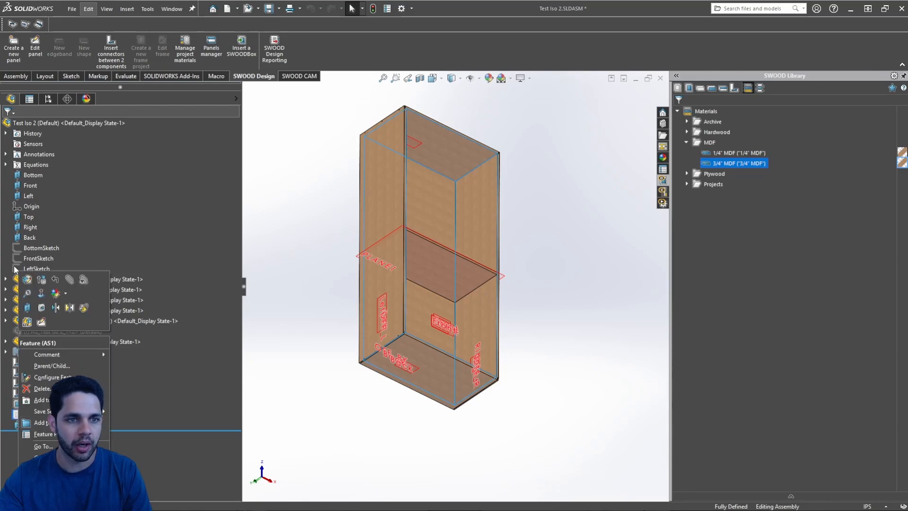
{"action": "left_click", "coordinate": [40, 278]}
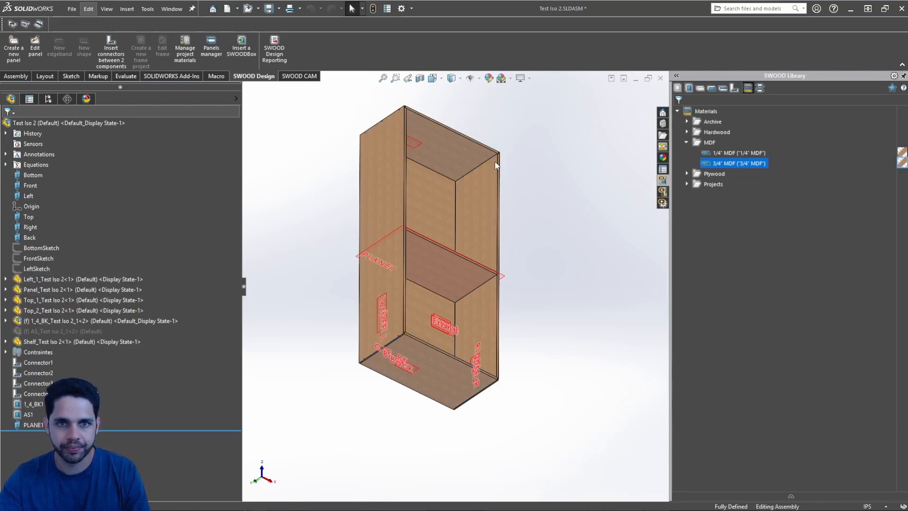
{"action": "middle_click_drag", "start_coordinate": [493, 176], "coordinate": [488, 219]}
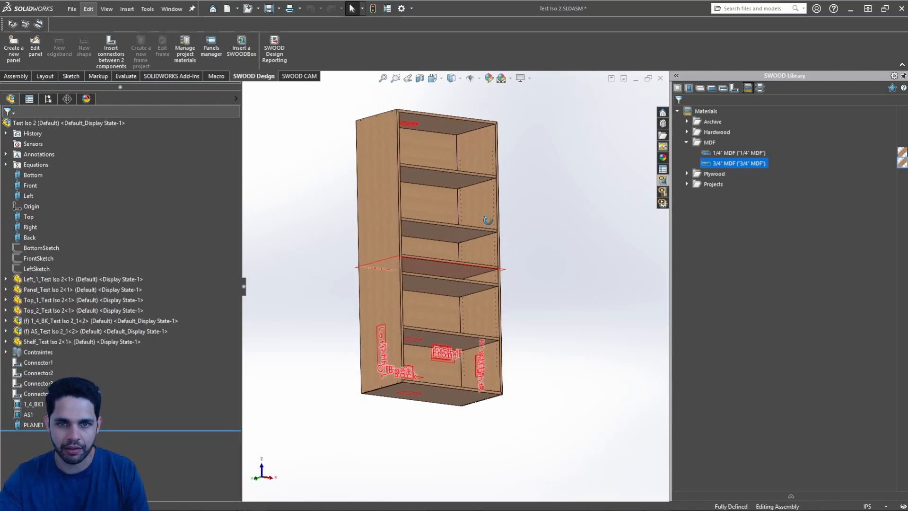
Step: Open the AS1 adjustable-shelf SWOODBox for editing
{"action": "left_click", "coordinate": [28, 414]}
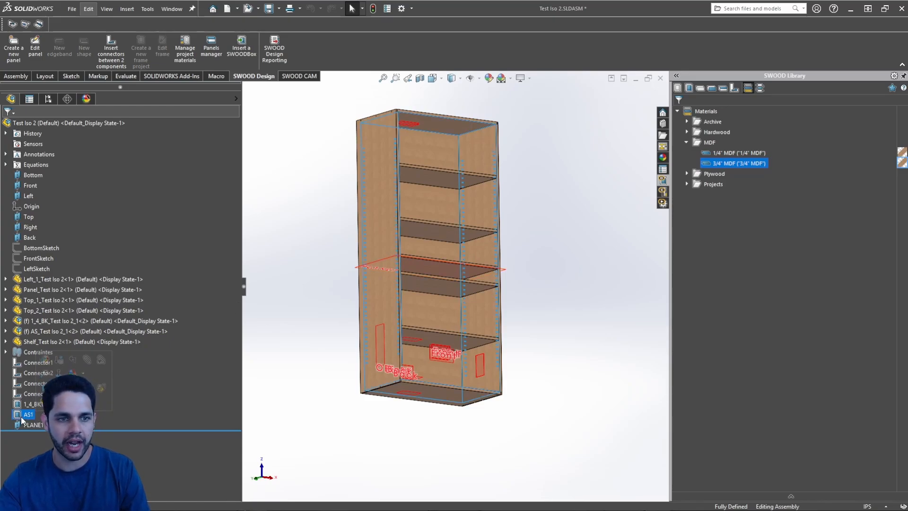
{"action": "right_click", "coordinate": [22, 419]}
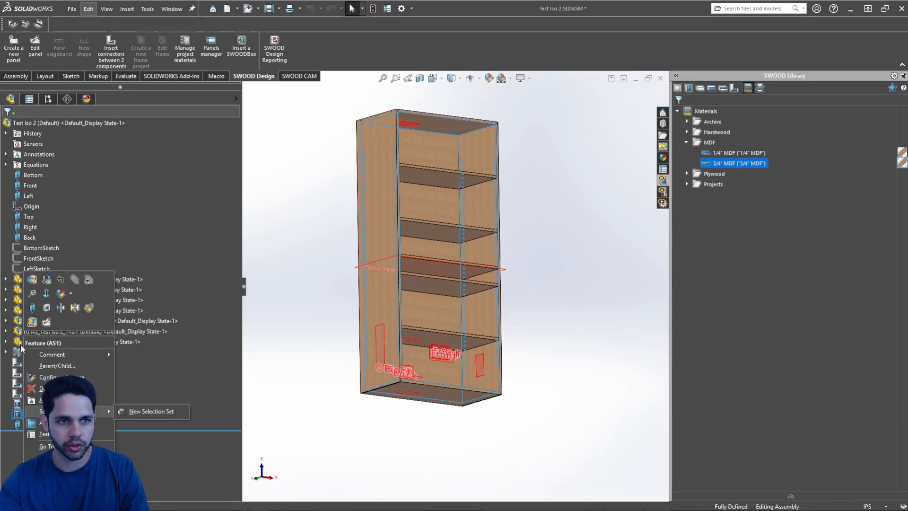
{"action": "left_click", "coordinate": [32, 278]}
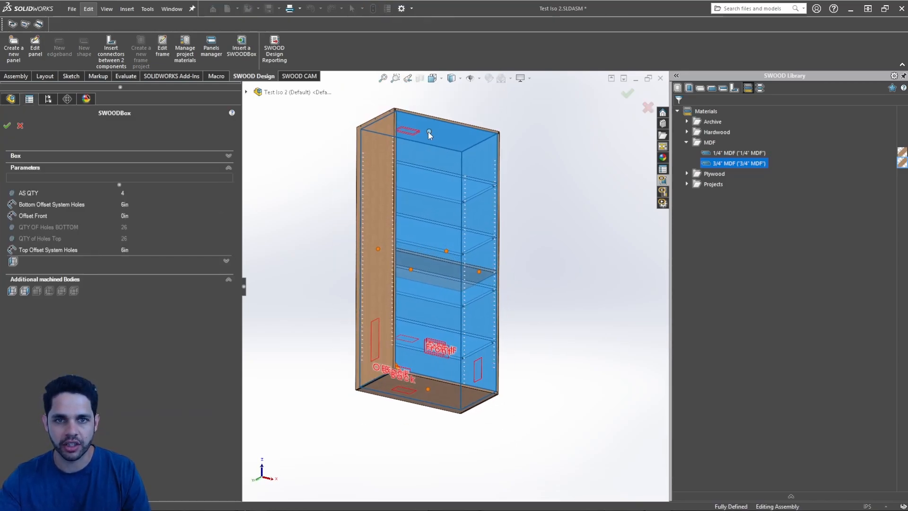
{"action": "left_click", "coordinate": [429, 134]}
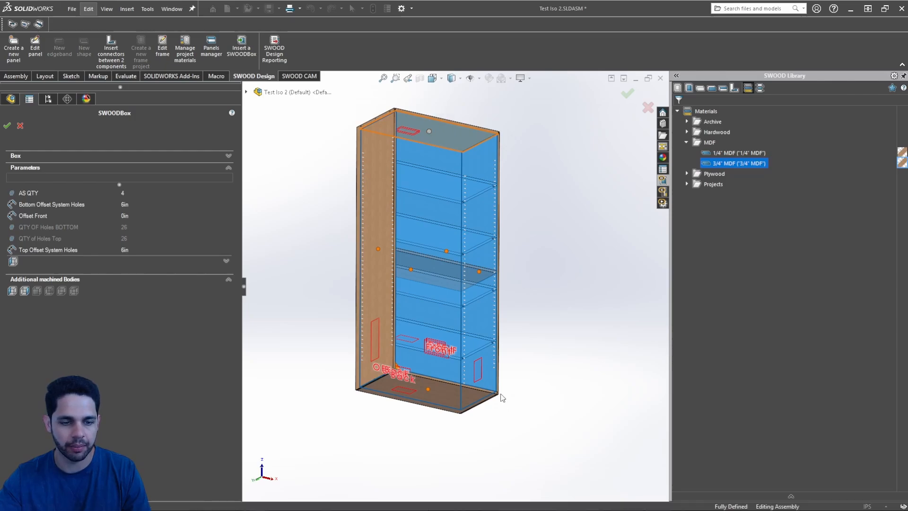
{"action": "left_click", "coordinate": [90, 156]}
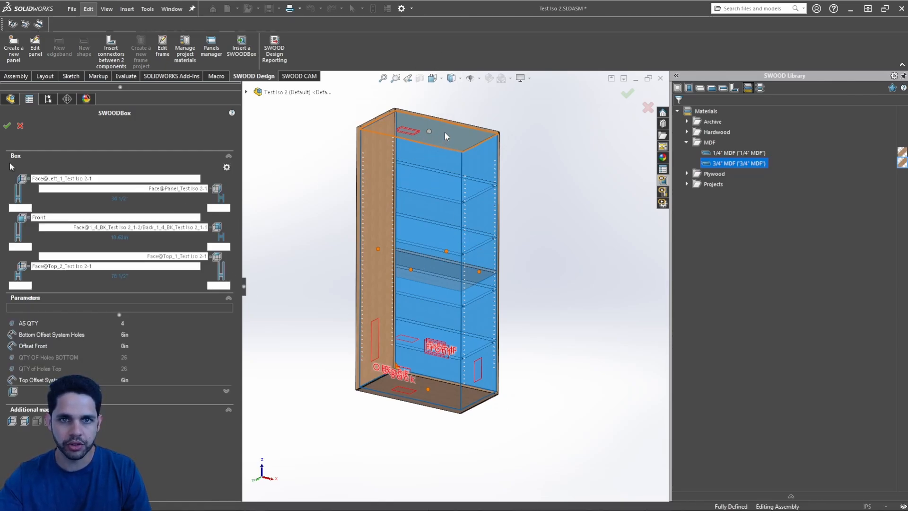
{"action": "left_click", "coordinate": [428, 131]}
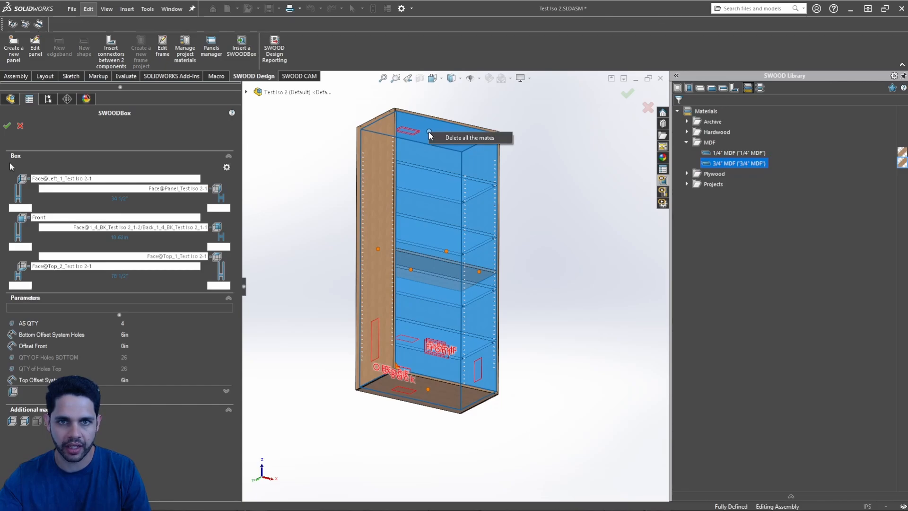
{"action": "left_click", "coordinate": [429, 131]}
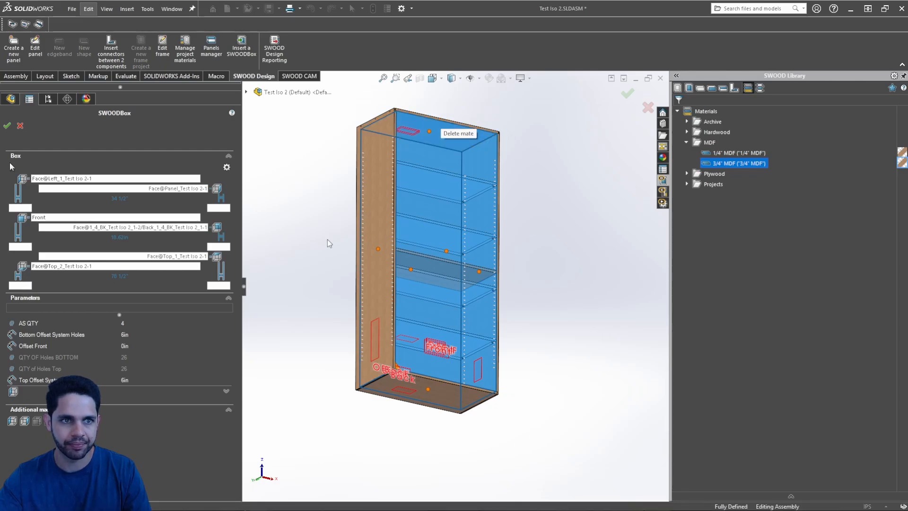
{"action": "left_click", "coordinate": [229, 156]}
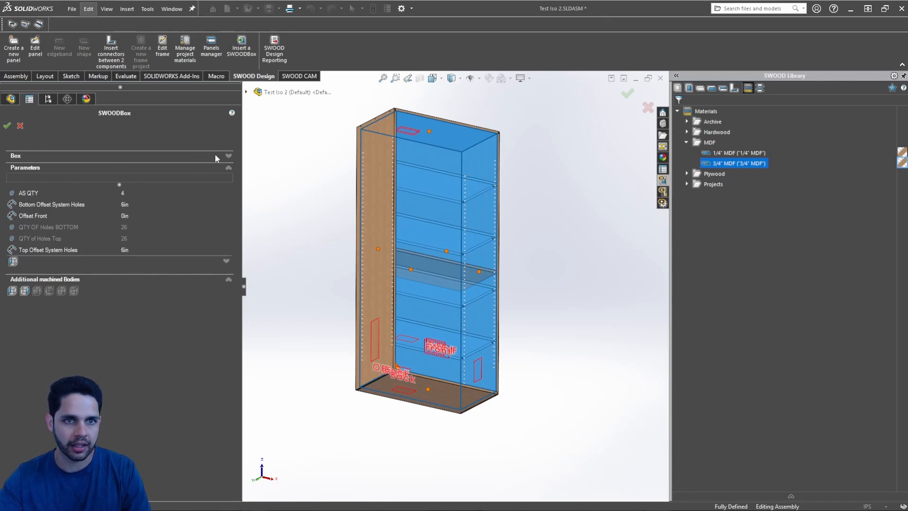
Step: Replace the top boundary face of the AS1 box with the underside of the fixed shelf
{"action": "left_click", "coordinate": [227, 155]}
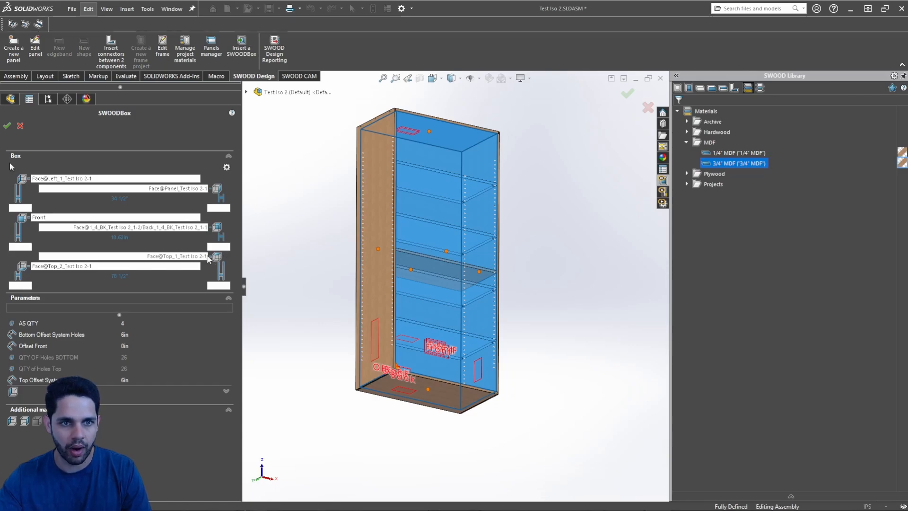
{"action": "left_click", "coordinate": [188, 259]}
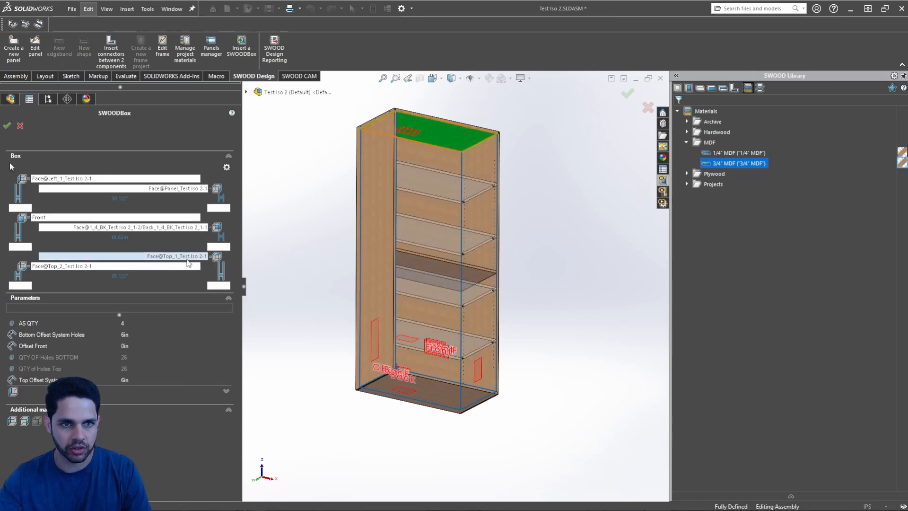
{"action": "scroll", "coordinate": [449, 257], "scroll_direction": "down", "scroll_amount": 5}
{"action": "scroll", "coordinate": [461, 217], "scroll_direction": "up", "scroll_amount": 5}
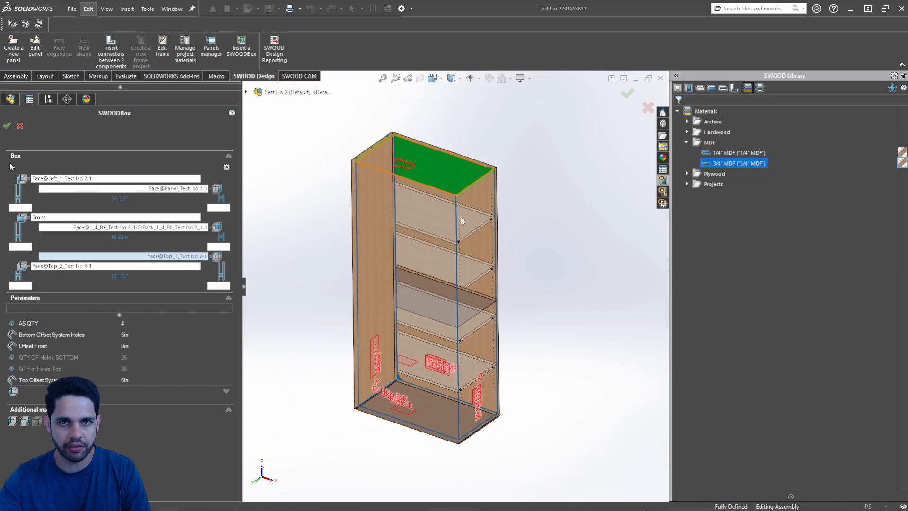
{"action": "scroll", "coordinate": [440, 212], "scroll_direction": "down", "scroll_amount": 2}
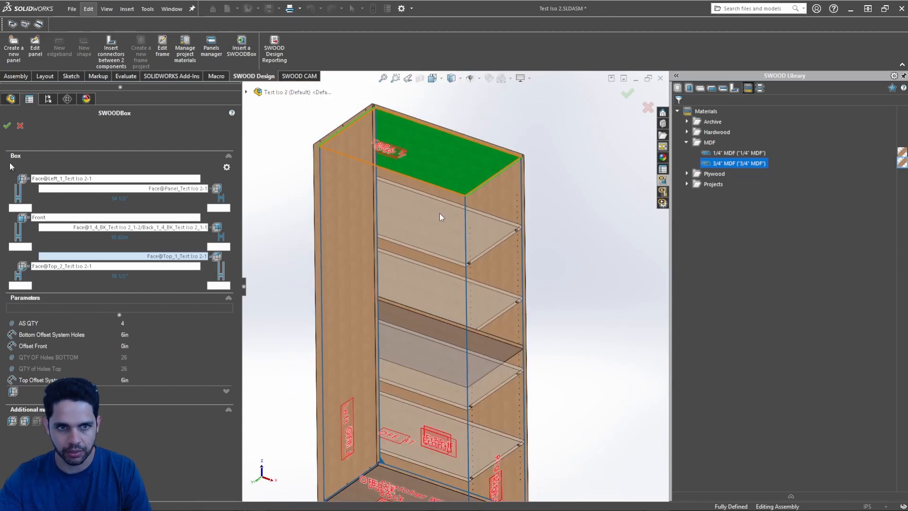
{"action": "left_click", "coordinate": [436, 327]}
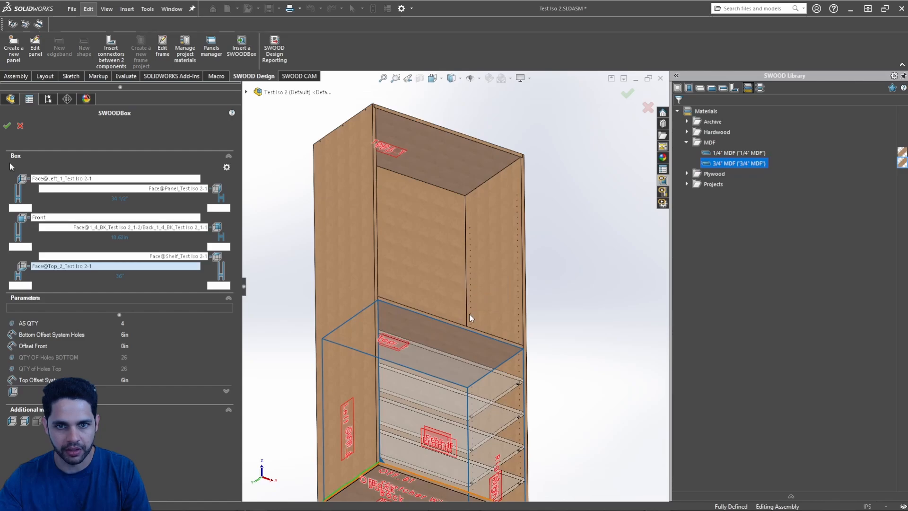
Step: Set the AS QTY parameter of the lower SWOODBox to 2 and accept the box
{"action": "middle_click_drag", "start_coordinate": [469, 313], "coordinate": [455, 283]}
{"action": "scroll", "coordinate": [455, 298], "scroll_direction": "up", "scroll_amount": 2}
{"action": "scroll", "coordinate": [482, 387], "scroll_direction": "down", "scroll_amount": 3}
{"action": "middle_click_drag", "start_coordinate": [478, 376], "coordinate": [437, 288]}
{"action": "scroll", "coordinate": [426, 251], "scroll_direction": "up", "scroll_amount": 3}
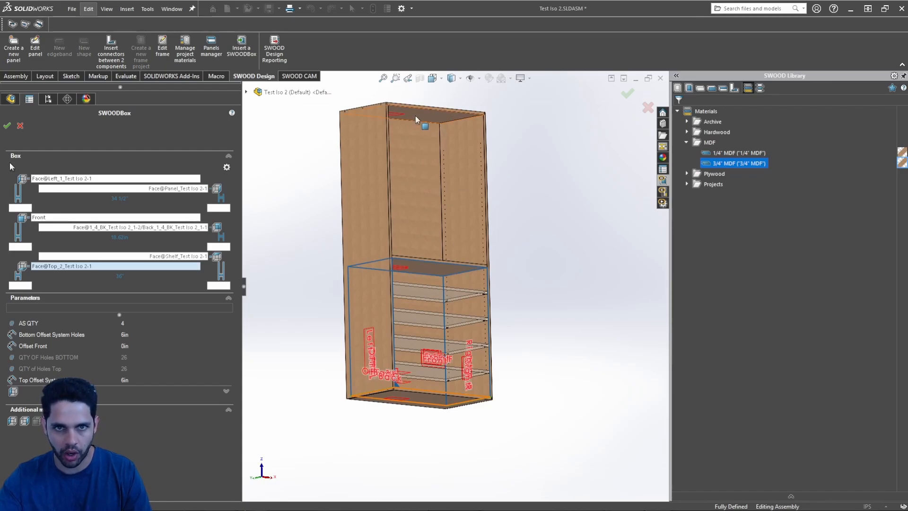
{"action": "scroll", "coordinate": [469, 268], "scroll_direction": "down", "scroll_amount": 2}
{"action": "middle_click_drag", "start_coordinate": [470, 269], "coordinate": [424, 273]}
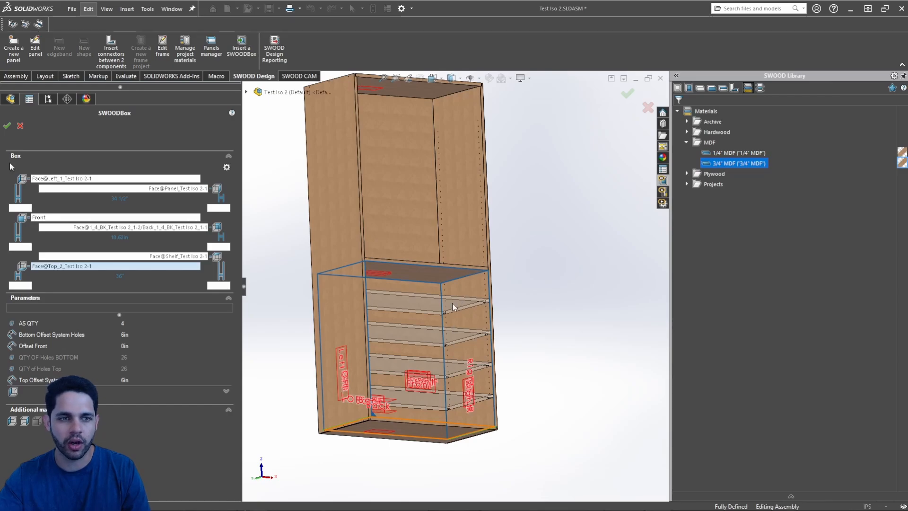
{"action": "left_click", "coordinate": [145, 322]}
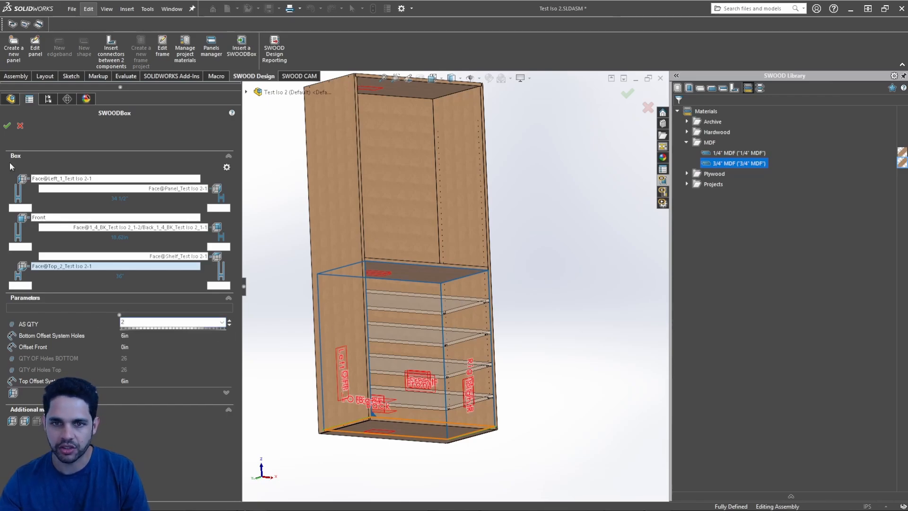
{"action": "type", "text": "2"}
{"action": "key", "text": "Return"}
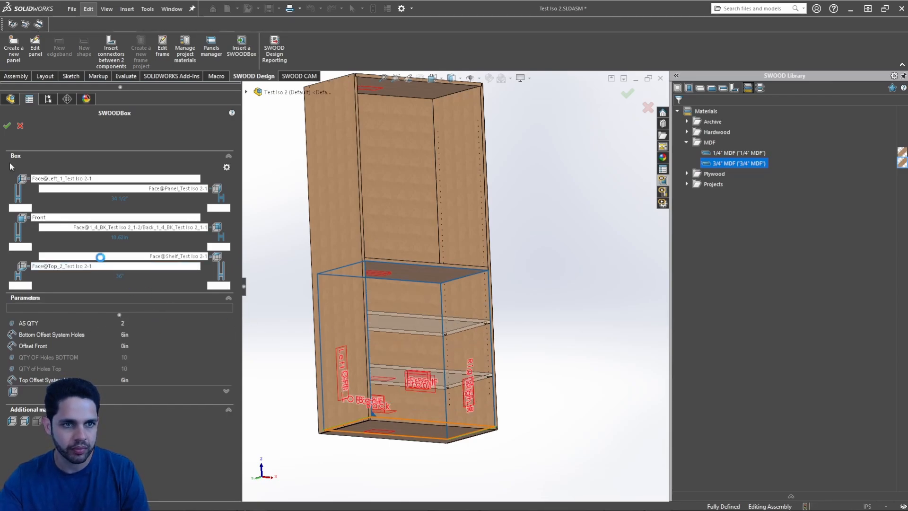
{"action": "middle_click_drag", "start_coordinate": [483, 309], "coordinate": [516, 358]}
{"action": "scroll", "coordinate": [517, 359], "scroll_direction": "down", "scroll_amount": 2}
{"action": "middle_click_drag", "start_coordinate": [458, 326], "coordinate": [440, 313]}
{"action": "scroll", "coordinate": [440, 314], "scroll_direction": "up", "scroll_amount": 2}
{"action": "middle_click_drag", "start_coordinate": [439, 314], "coordinate": [493, 343], "text": "ctrl"}
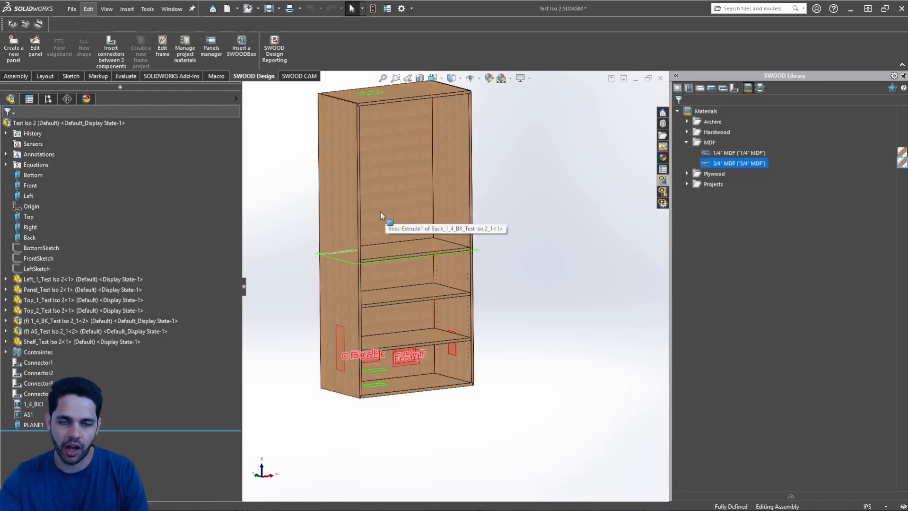
Step: Insert another AS SWOODBox from the SWOODBox library into the compartment above the fixed shelf
{"action": "left_click", "coordinate": [689, 88]}
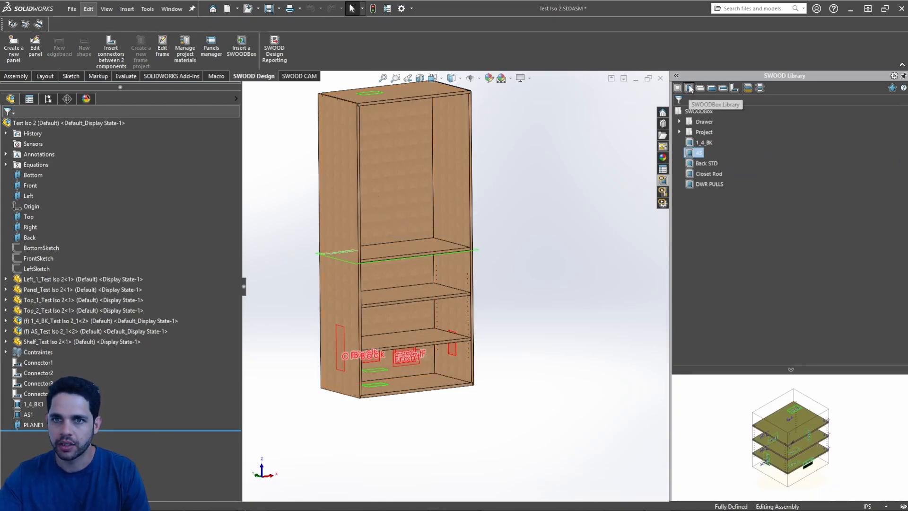
{"action": "right_click", "coordinate": [697, 159]}
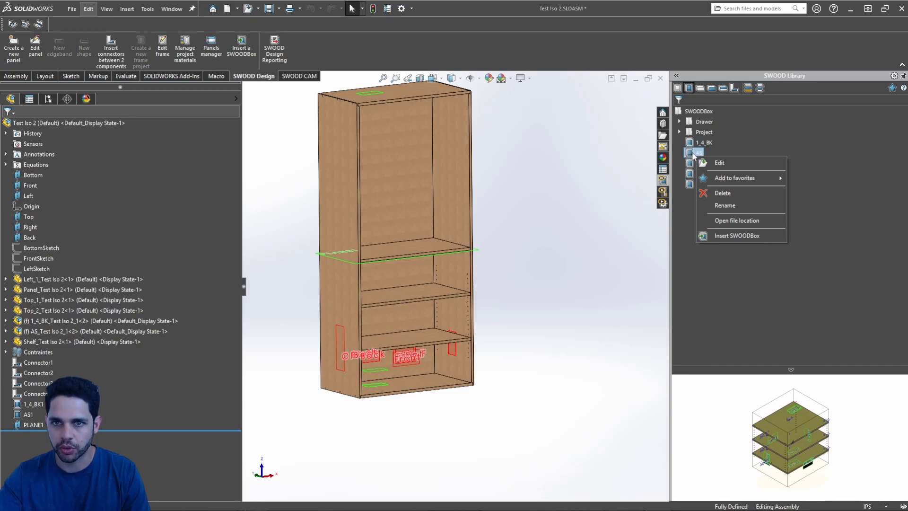
{"action": "left_click", "coordinate": [736, 236]}
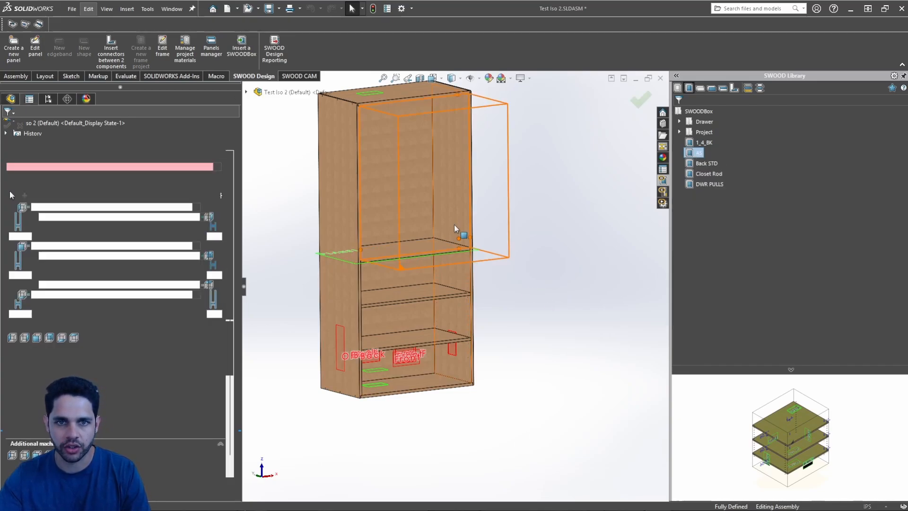
{"action": "left_click", "coordinate": [453, 205]}
{"action": "mouse_move", "coordinate": [454, 212]}
{"action": "middle_mouse_down"}
{"action": "mouse_move", "coordinate": [470, 202]}
{"action": "mouse_move", "coordinate": [453, 208]}
{"action": "middle_mouse_up"}
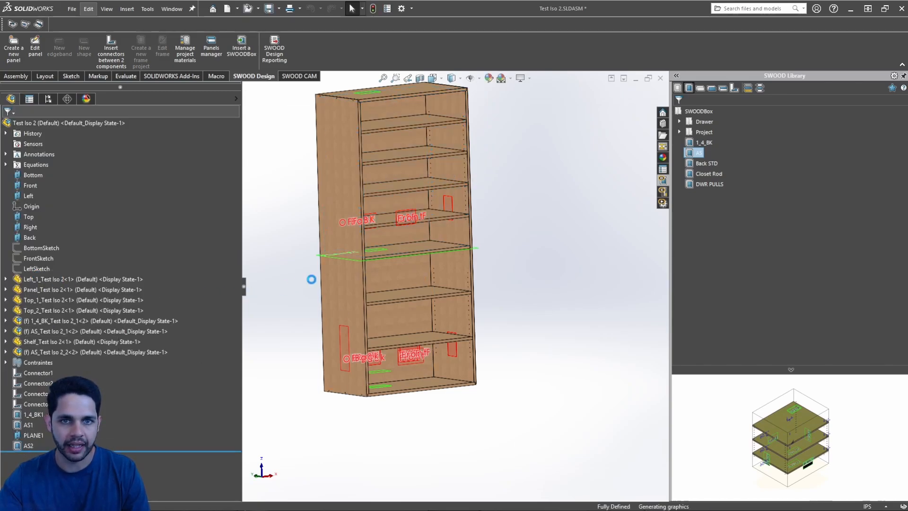
Step: Set the upper SWOODBox's AS QTY to 2, accept it and save the assembly
{"action": "left_click", "coordinate": [144, 194]}
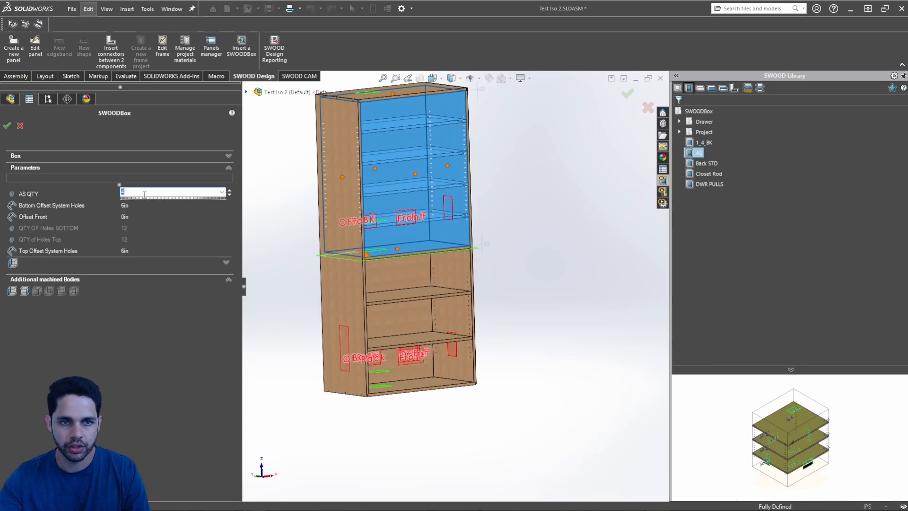
{"action": "key", "text": "Return"}
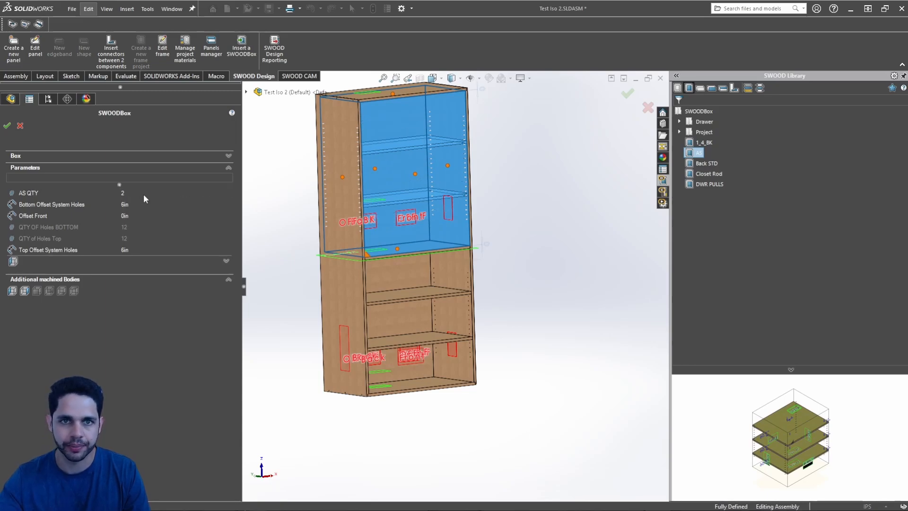
{"action": "left_click", "coordinate": [7, 125]}
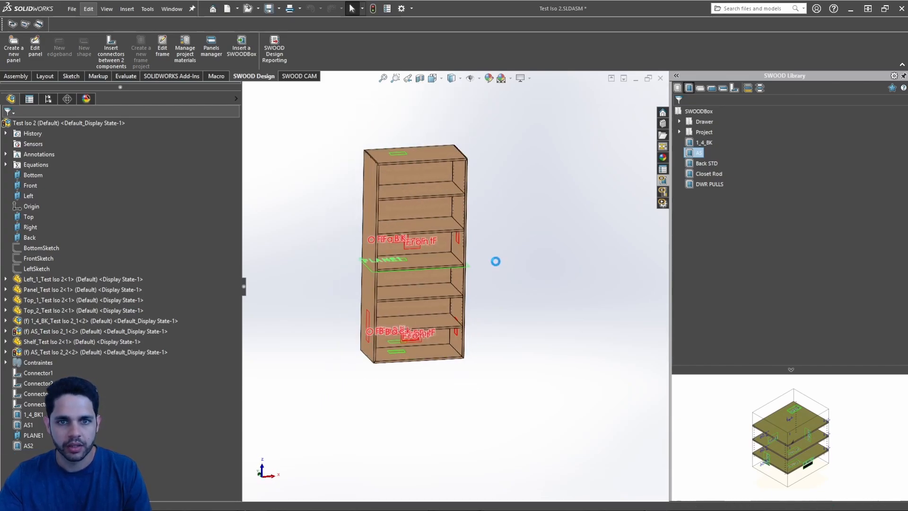
{"action": "key", "text": "ctrl+s"}
{"action": "left_click", "coordinate": [594, 348]}
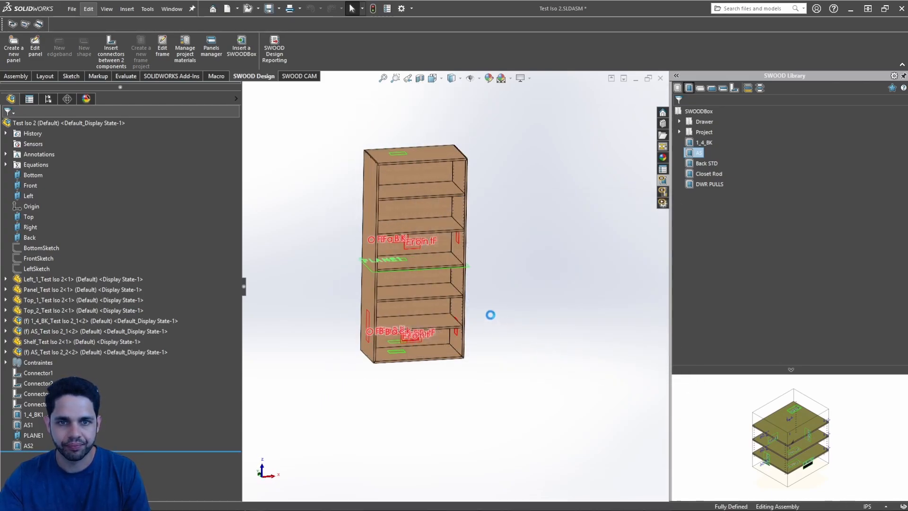
Step: Edit the cabinet frame, set its Fixed Shelf (bot) parameter to 24 inches and accept the frame
{"action": "scroll", "coordinate": [449, 268], "scroll_direction": "down", "scroll_amount": 2}
{"action": "middle_click_drag", "start_coordinate": [448, 269], "coordinate": [466, 246]}
{"action": "scroll", "coordinate": [499, 246], "scroll_direction": "up", "scroll_amount": 1}
{"action": "scroll", "coordinate": [498, 245], "scroll_direction": "up", "scroll_amount": 1}
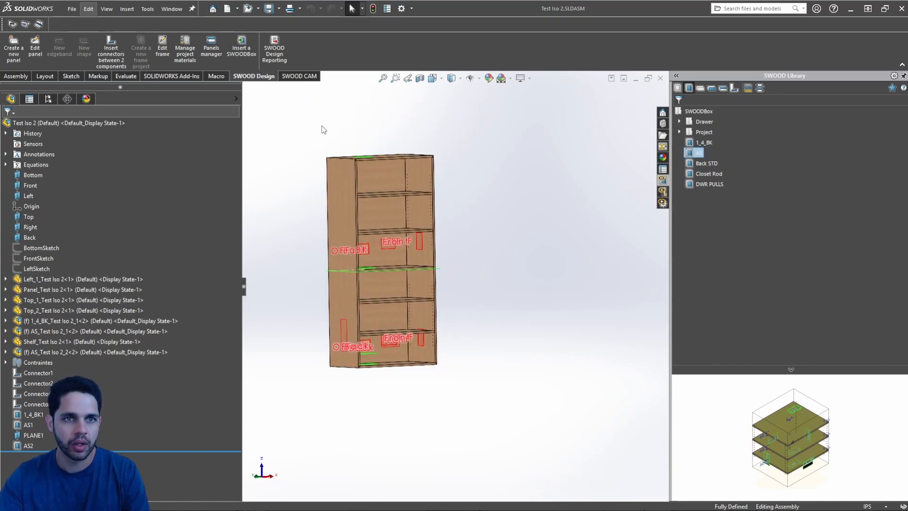
{"action": "left_click", "coordinate": [162, 43]}
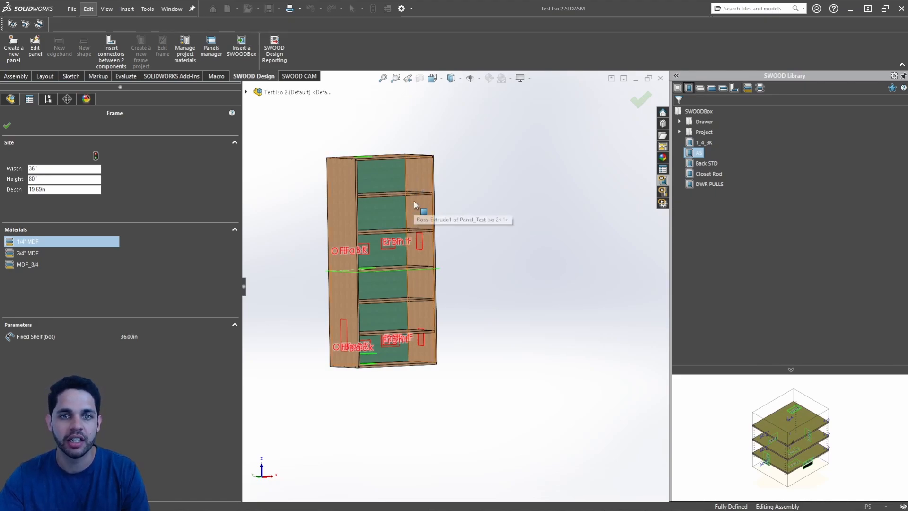
{"action": "left_click", "coordinate": [166, 335]}
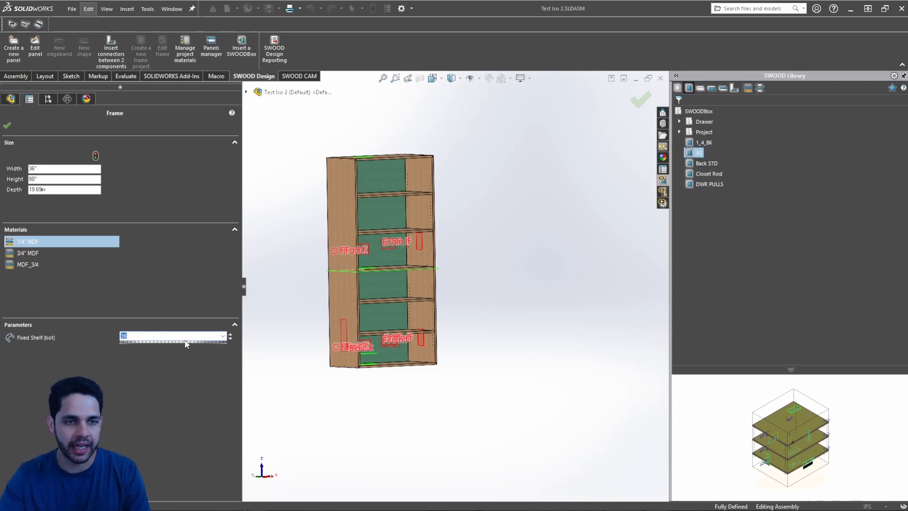
{"action": "type", "text": "24.00in"}
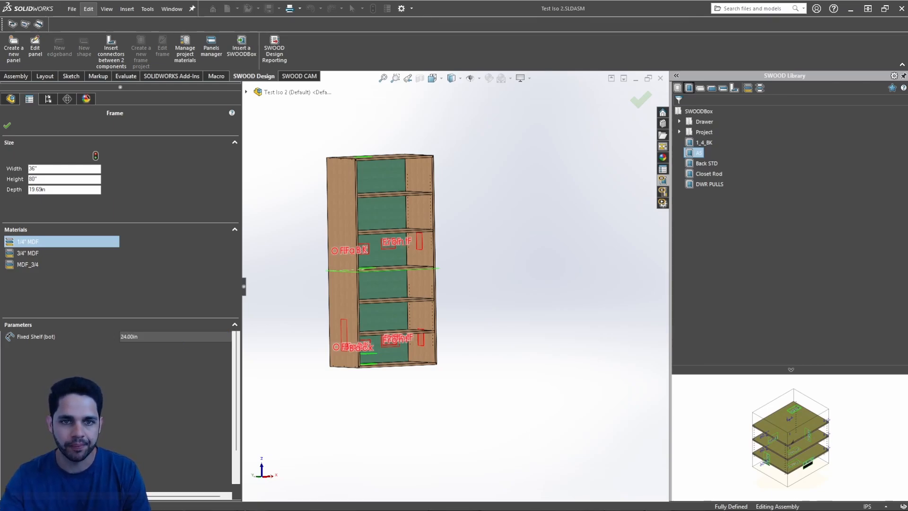
{"action": "key", "text": "Return"}
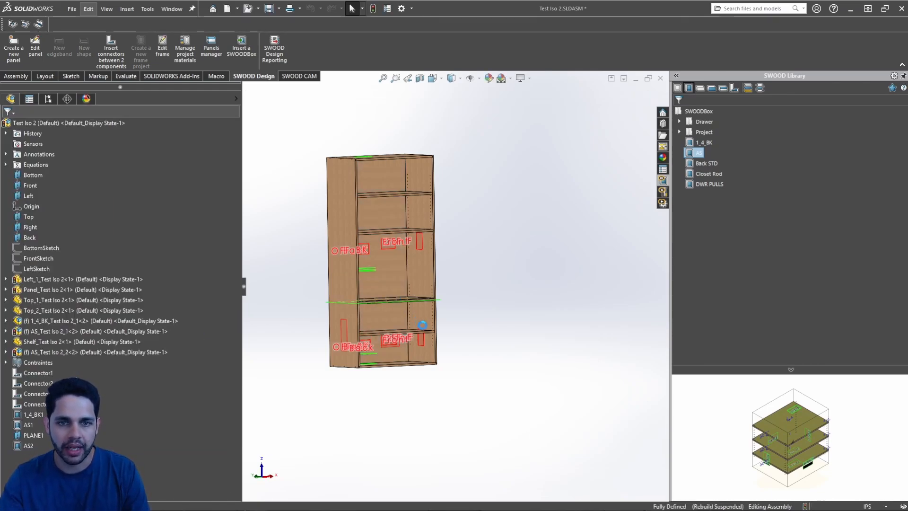
Step: Examine the adjustable shelves and system holes above and below the moved fixed shelf
{"action": "scroll", "coordinate": [416, 316], "scroll_direction": "down", "scroll_amount": 5}
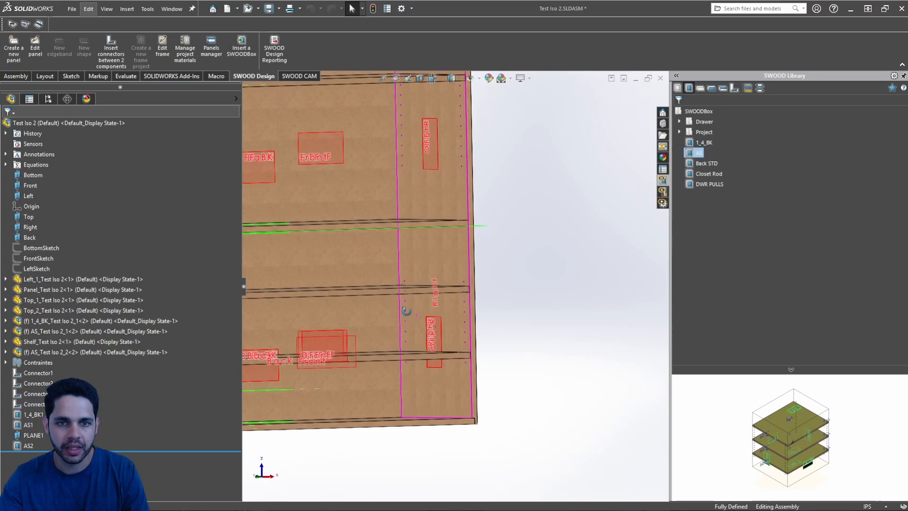
{"action": "middle_click_drag", "start_coordinate": [405, 311], "coordinate": [470, 345]}
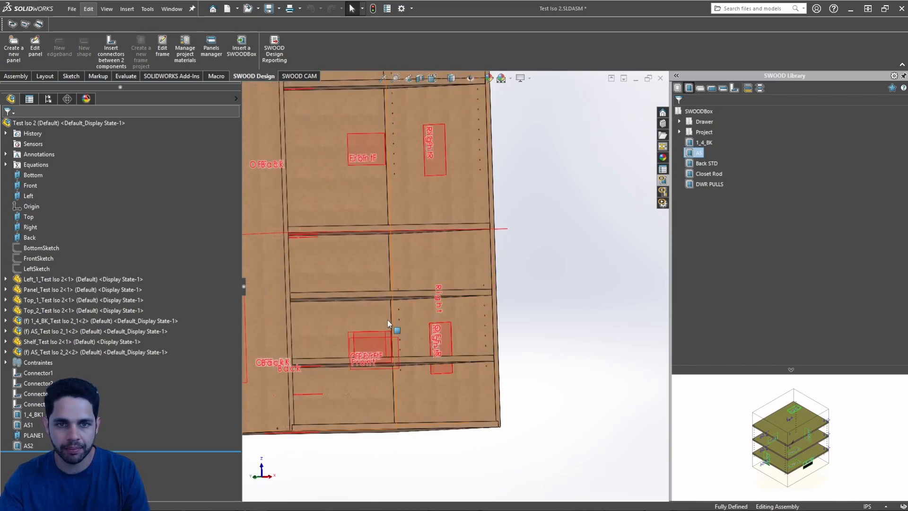
{"action": "scroll", "coordinate": [387, 324], "scroll_direction": "up", "scroll_amount": 1}
{"action": "mouse_move", "coordinate": [387, 324]}
{"action": "middle_mouse_down"}
{"action": "mouse_move", "coordinate": [369, 304]}
{"action": "mouse_move", "coordinate": [389, 310]}
{"action": "middle_mouse_up"}
{"action": "scroll", "coordinate": [421, 302], "scroll_direction": "up", "scroll_amount": 1}
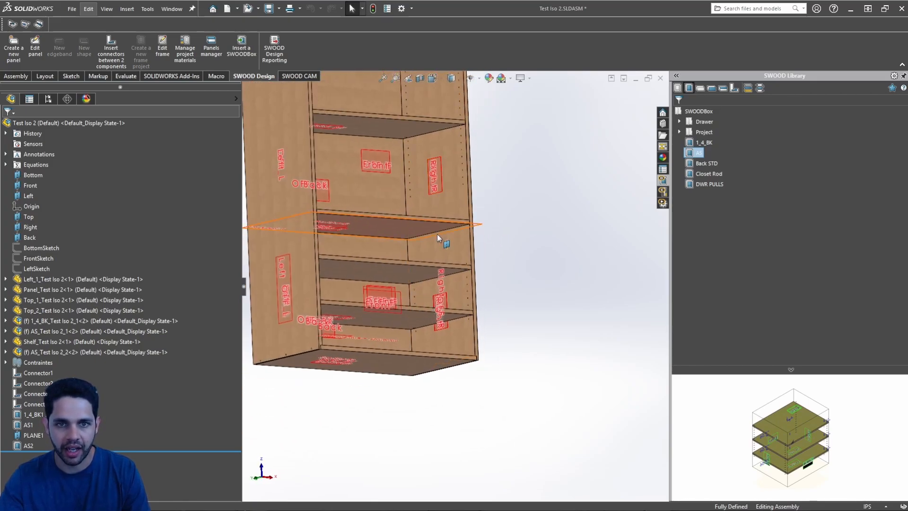
{"action": "scroll", "coordinate": [452, 289], "scroll_direction": "up", "scroll_amount": 3}
{"action": "mouse_move", "coordinate": [439, 190]}
{"action": "middle_mouse_down"}
{"action": "mouse_move", "coordinate": [450, 182]}
{"action": "mouse_move", "coordinate": [444, 89]}
{"action": "mouse_move", "coordinate": [454, 162]}
{"action": "mouse_move", "coordinate": [443, 202]}
{"action": "middle_mouse_up"}
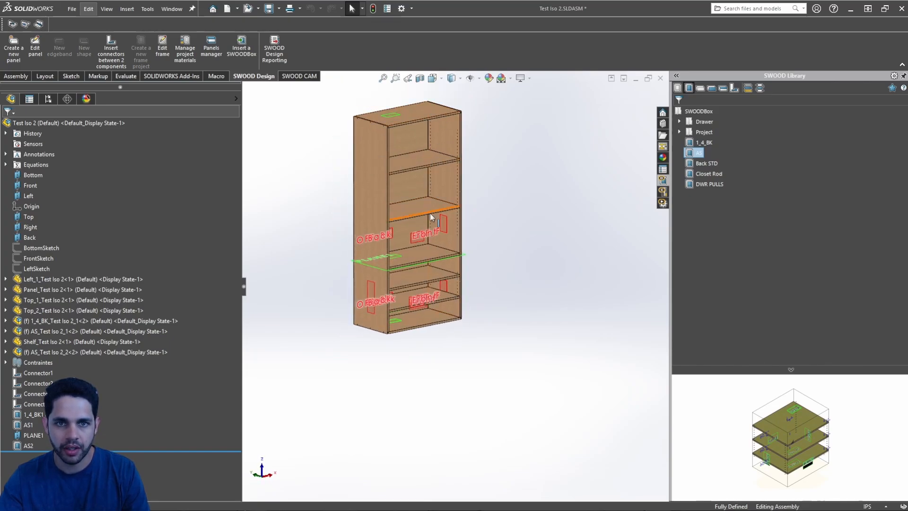
Step: Edit the AS SWOODBox below the fixed shelf, set its AS QTY to 1 and accept it
{"action": "middle_click_drag", "start_coordinate": [434, 236], "coordinate": [427, 215]}
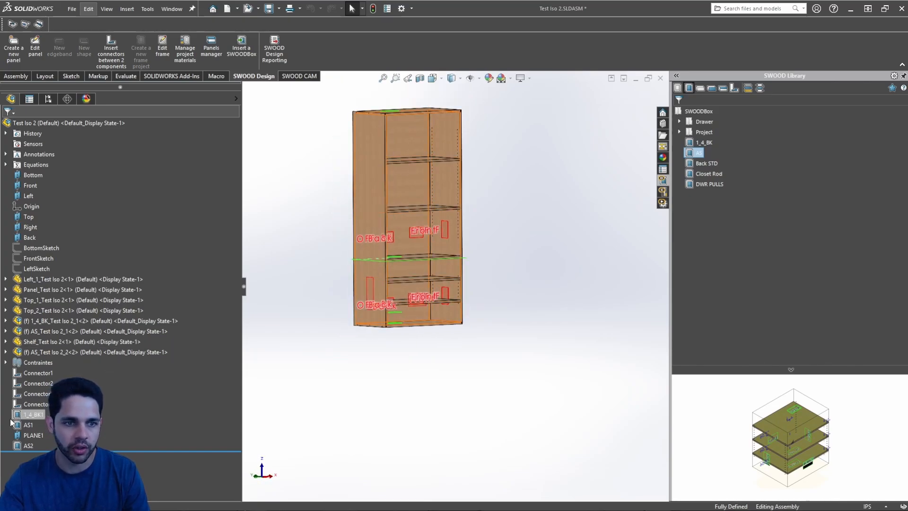
{"action": "right_click", "coordinate": [28, 425]}
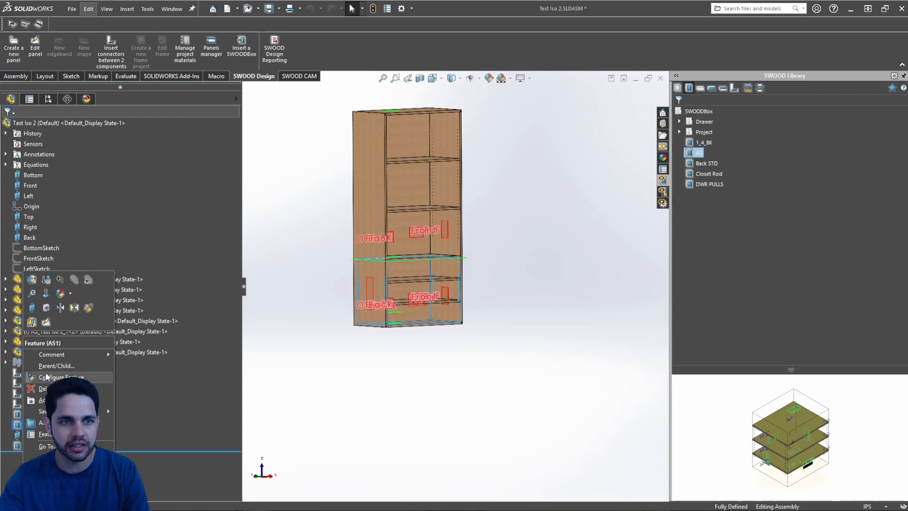
{"action": "left_click", "coordinate": [32, 279]}
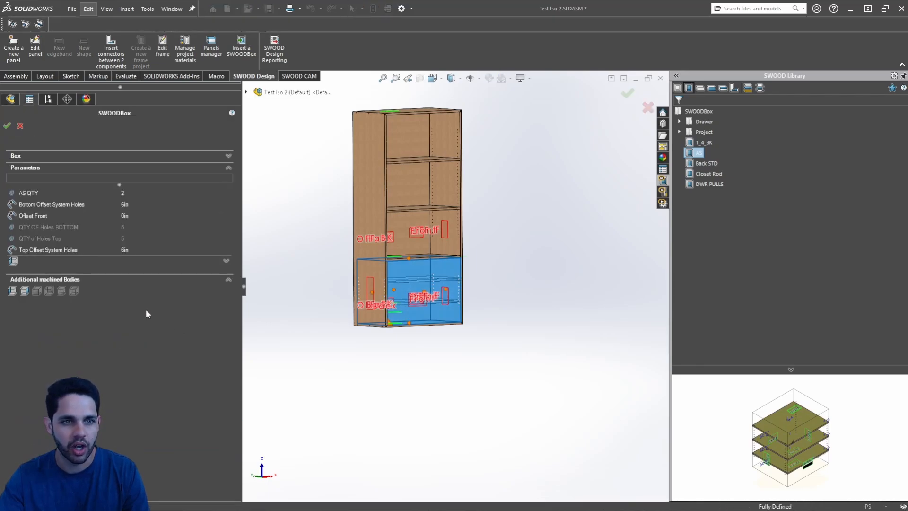
{"action": "left_click", "coordinate": [158, 193]}
{"action": "type", "text": "1"}
{"action": "key", "text": "Return"}
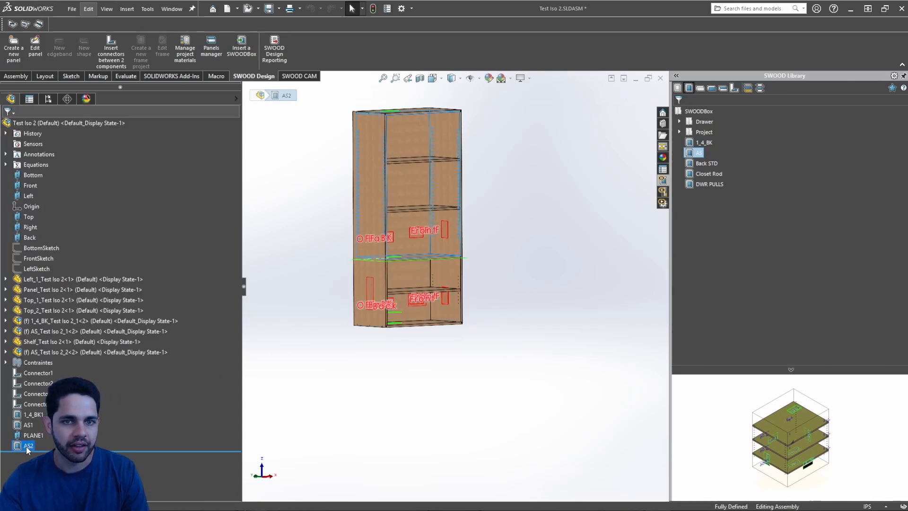
Step: Edit the AS SWOODBox above the fixed shelf, set its AS QTY to 3 and accept it
{"action": "left_click", "coordinate": [26, 446]}
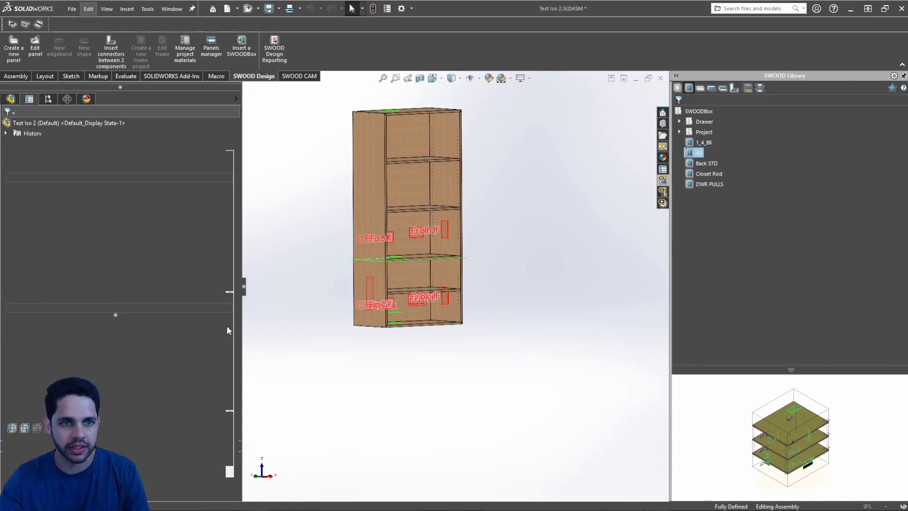
{"action": "left_click", "coordinate": [154, 191]}
{"action": "type", "text": "3"}
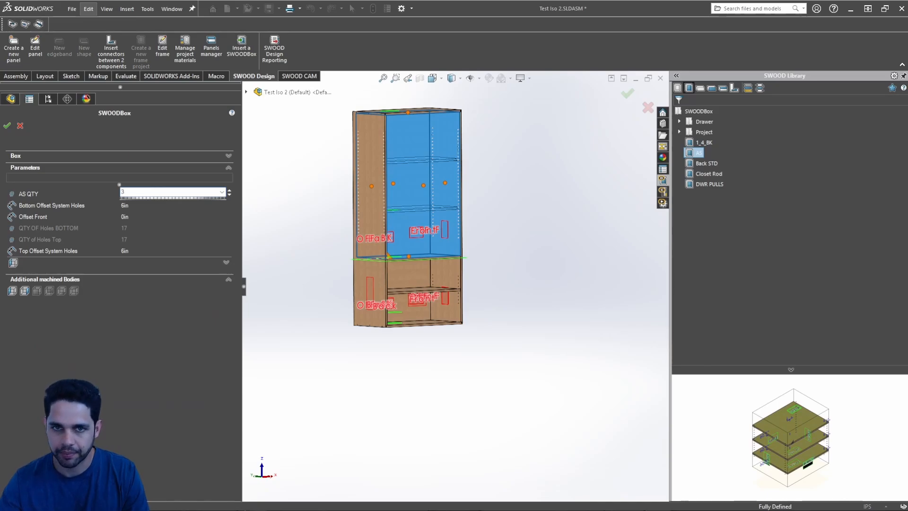
{"action": "key", "text": "Return"}
{"action": "left_click", "coordinate": [7, 126]}
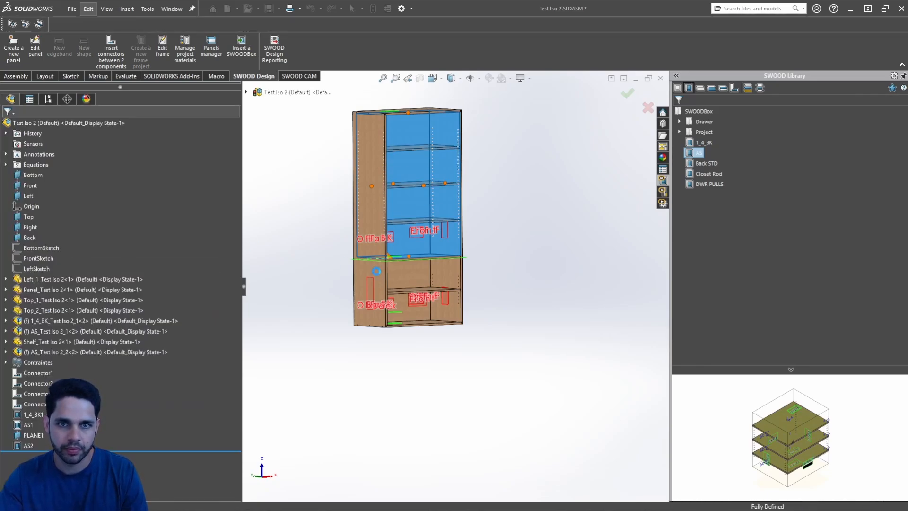
{"action": "scroll", "coordinate": [458, 248], "scroll_direction": "down", "scroll_amount": 5}
{"action": "middle_click_drag", "start_coordinate": [458, 248], "coordinate": [436, 261]}
{"action": "scroll", "coordinate": [461, 273], "scroll_direction": "up", "scroll_amount": 3}
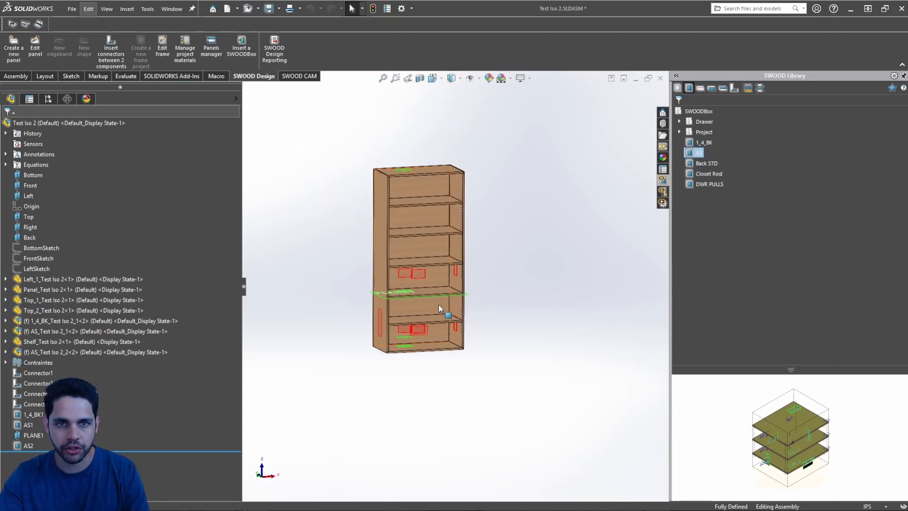
{"action": "scroll", "coordinate": [438, 304], "scroll_direction": "down", "scroll_amount": 2}
{"action": "middle_click_drag", "start_coordinate": [438, 304], "coordinate": [477, 255]}
{"action": "scroll", "coordinate": [465, 255], "scroll_direction": "up", "scroll_amount": 2}
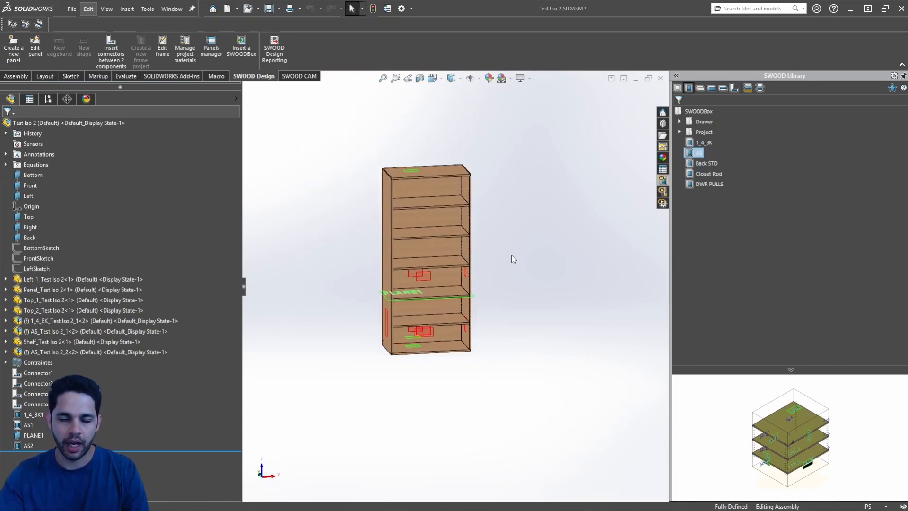
Step: Save the Test Iso 2 bookcase assembly and list the frames in the SWOOD Library
{"action": "key", "text": "ctrl+s"}
{"action": "left_click", "coordinate": [601, 339]}
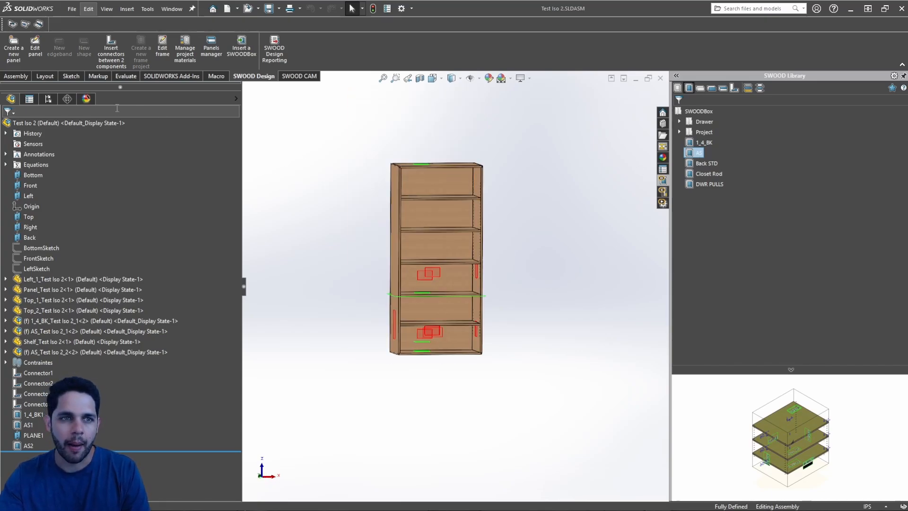
{"action": "left_click", "coordinate": [39, 124]}
{"action": "left_click", "coordinate": [678, 88]}
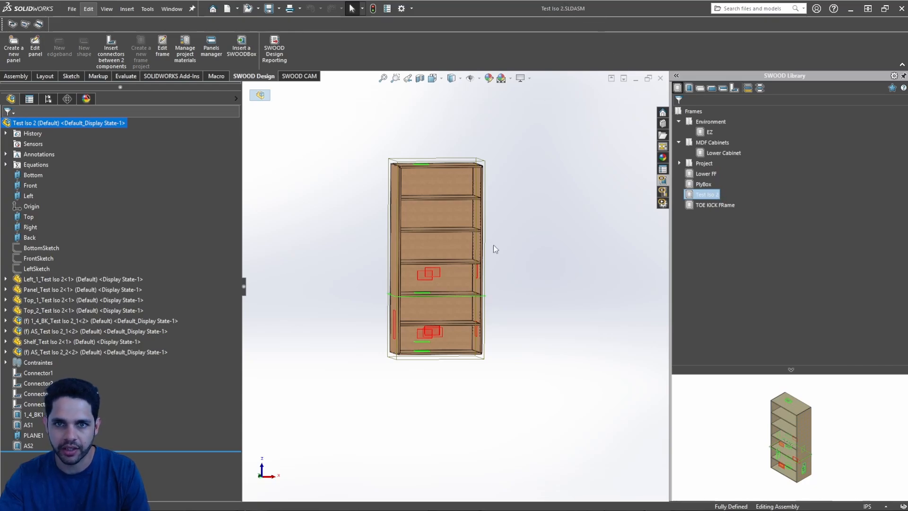
Step: Switch to the Env w walls assembly and open Sketch4, the floor layout sketch, for editing
{"action": "key", "text": "ctrl+Tab"}
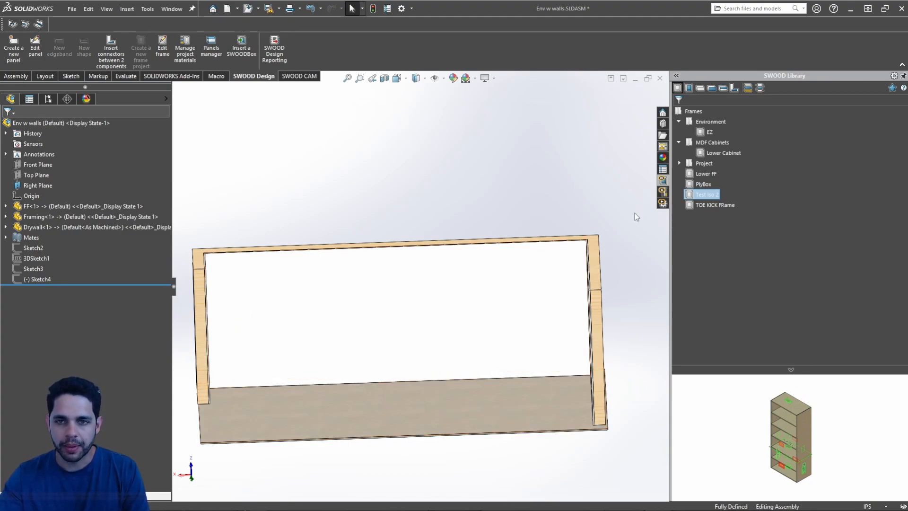
{"action": "middle_click_drag", "start_coordinate": [518, 369], "coordinate": [485, 409]}
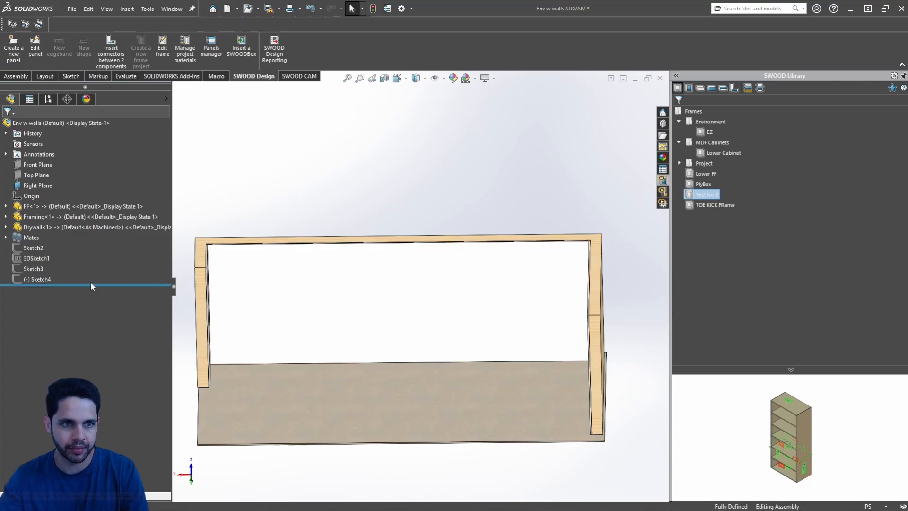
{"action": "left_click", "coordinate": [33, 269]}
{"action": "left_click", "coordinate": [32, 279]}
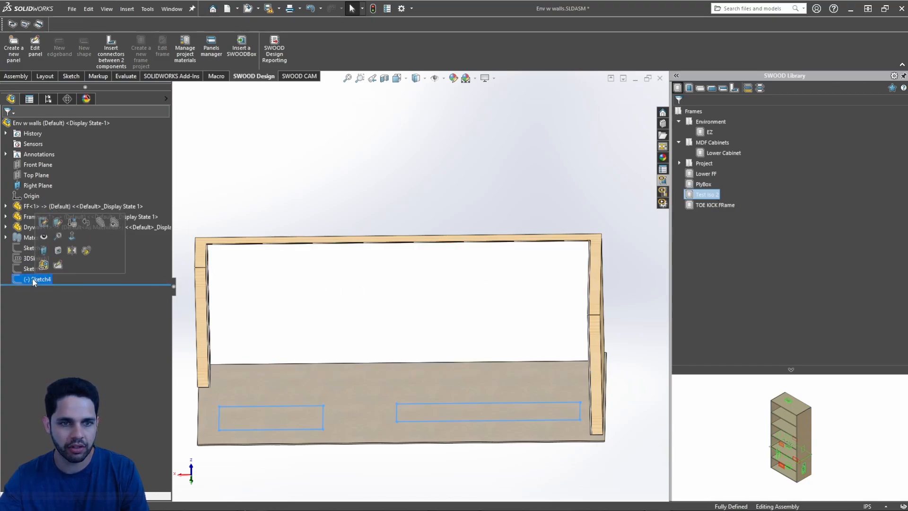
{"action": "right_click", "coordinate": [32, 278]}
{"action": "left_click", "coordinate": [44, 223]}
Step: Set the width of the smaller floor rectangle to 45 in
{"action": "scroll", "coordinate": [421, 378], "scroll_direction": "down", "scroll_amount": 5}
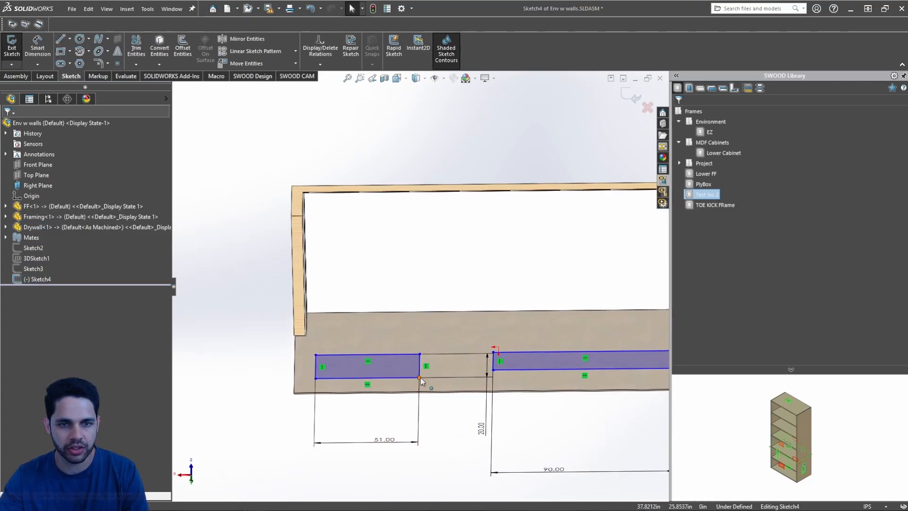
{"action": "scroll", "coordinate": [421, 420], "scroll_direction": "up", "scroll_amount": 2}
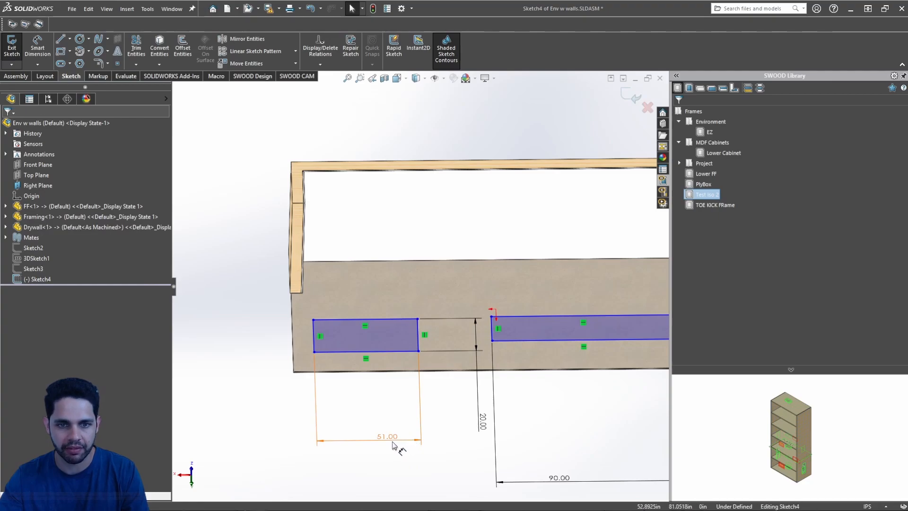
{"action": "double_click", "coordinate": [393, 440]}
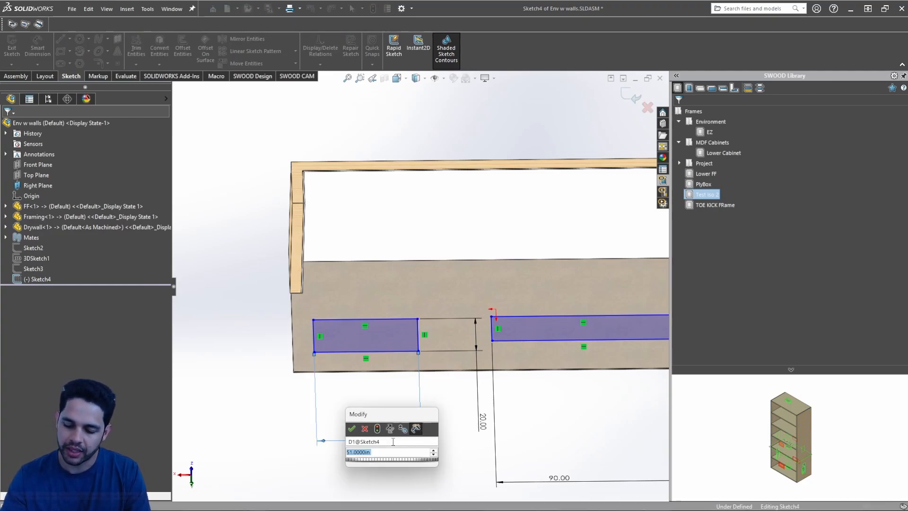
{"action": "type", "text": "45"}
{"action": "key", "text": "Return"}
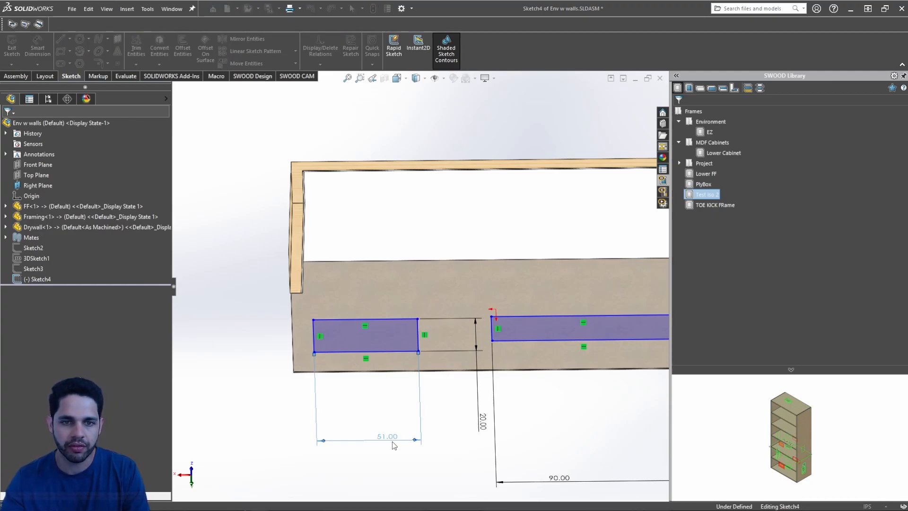
{"action": "left_click", "coordinate": [486, 421]}
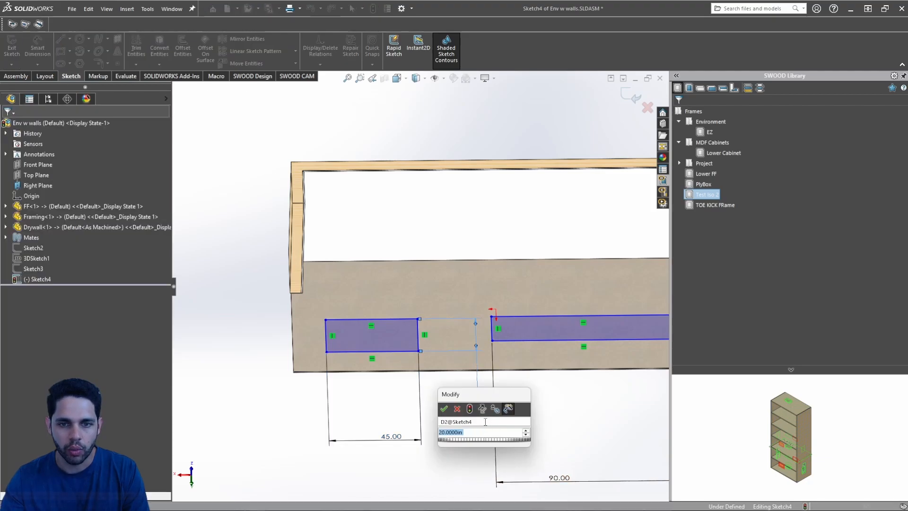
{"action": "left_click", "coordinate": [442, 411]}
{"action": "key", "text": "Escape"}
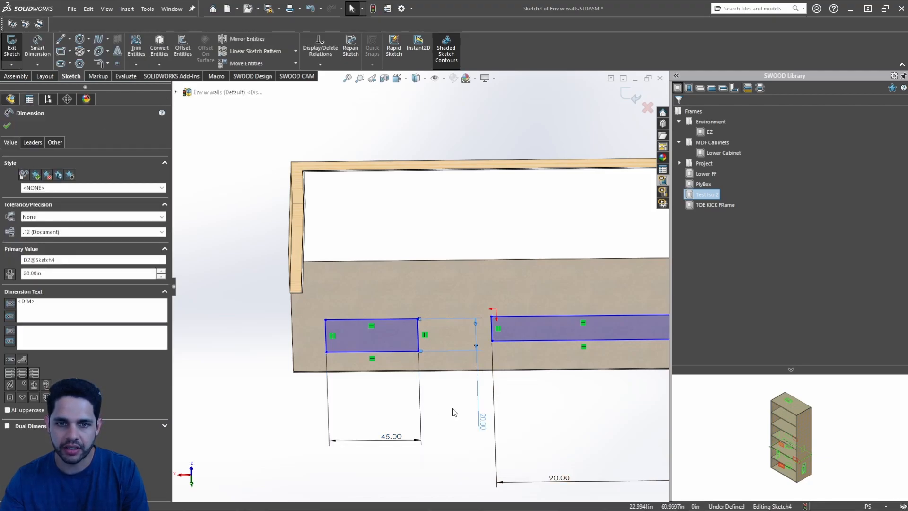
{"action": "key", "text": "Escape"}
Step: Exit the floor layout sketch and make Sketch4 visible in the assembly
{"action": "scroll", "coordinate": [444, 393], "scroll_direction": "up", "scroll_amount": 2}
{"action": "scroll", "coordinate": [444, 393], "scroll_direction": "down", "scroll_amount": 1}
{"action": "mouse_move", "coordinate": [444, 392]}
{"action": "middle_mouse_down"}
{"action": "mouse_move", "coordinate": [466, 333]}
{"action": "mouse_move", "coordinate": [452, 326]}
{"action": "mouse_move", "coordinate": [438, 334]}
{"action": "middle_mouse_up"}
{"action": "scroll", "coordinate": [466, 330], "scroll_direction": "up", "scroll_amount": 3}
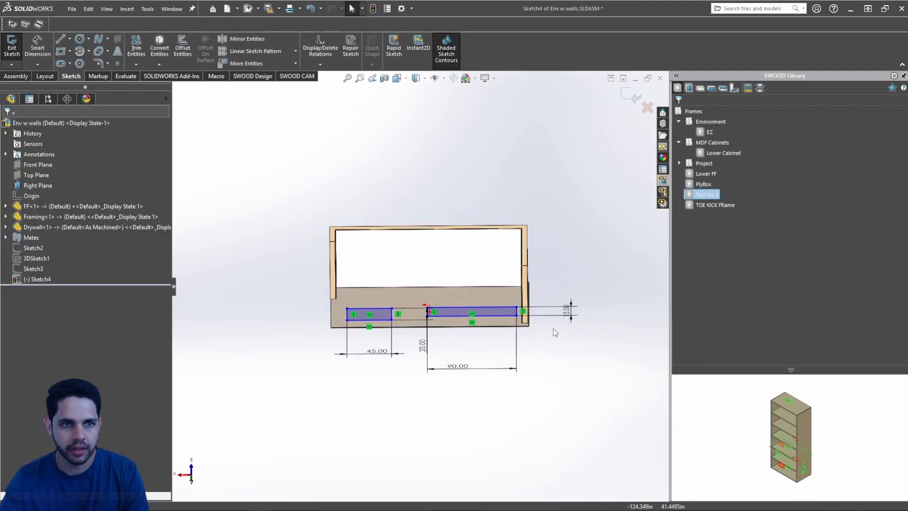
{"action": "left_click", "coordinate": [630, 95]}
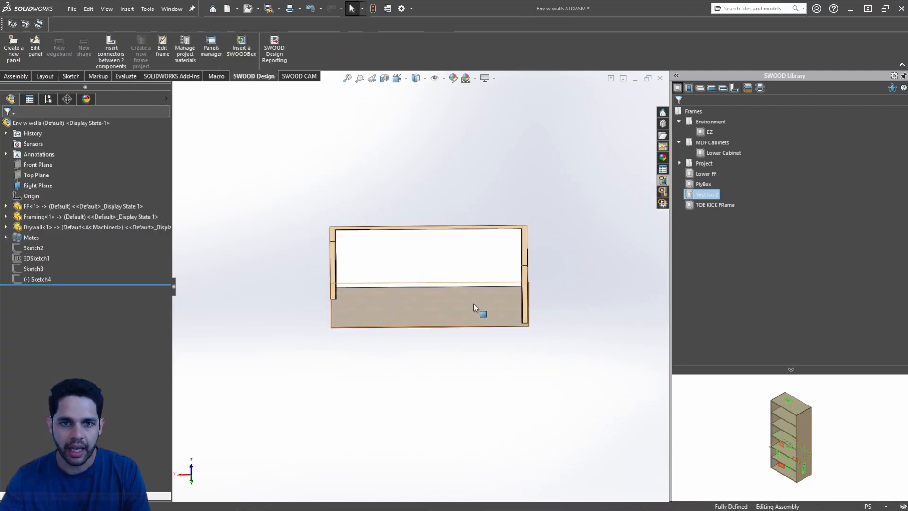
{"action": "left_click", "coordinate": [35, 271]}
{"action": "right_click", "coordinate": [35, 277]}
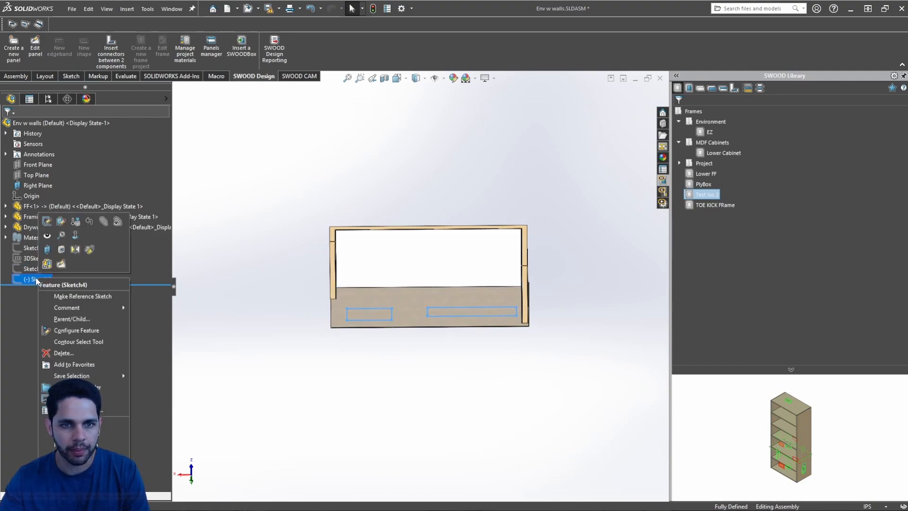
{"action": "left_click", "coordinate": [46, 236]}
{"action": "scroll", "coordinate": [411, 325], "scroll_direction": "down", "scroll_amount": 6}
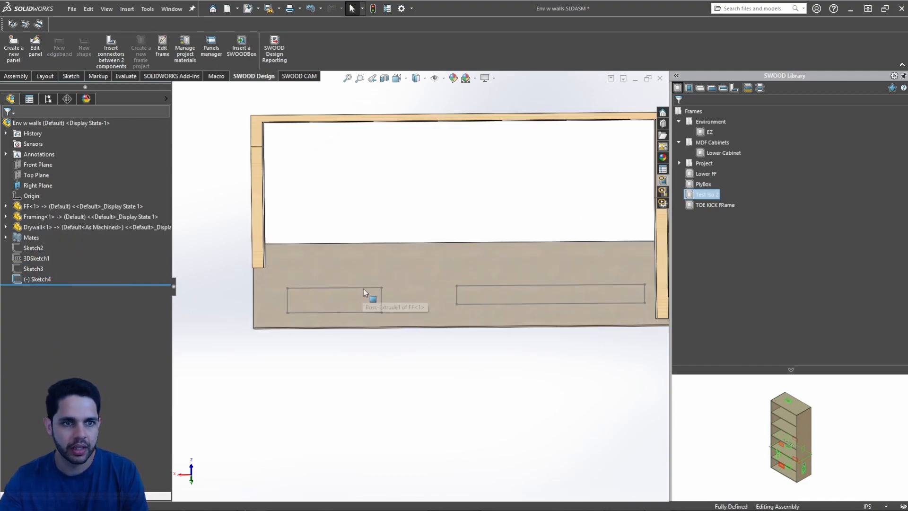
{"action": "left_click", "coordinate": [38, 258]}
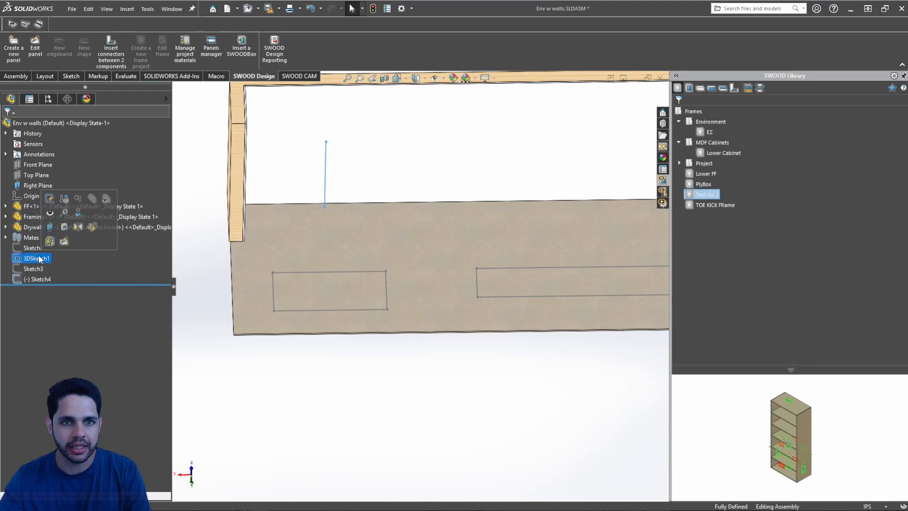
{"action": "right_click", "coordinate": [38, 258]}
{"action": "left_click", "coordinate": [46, 228]}
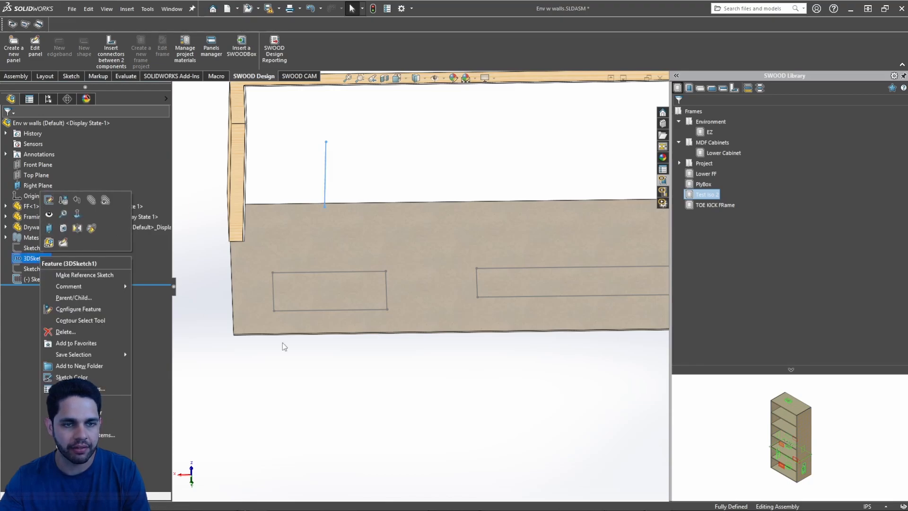
Step: In a new 3D sketch, draw a vertical line about 46 in tall from the smaller rectangle's back corner nearest the larger rectangle
{"action": "right_click", "coordinate": [436, 365]}
{"action": "left_click", "coordinate": [476, 271]}
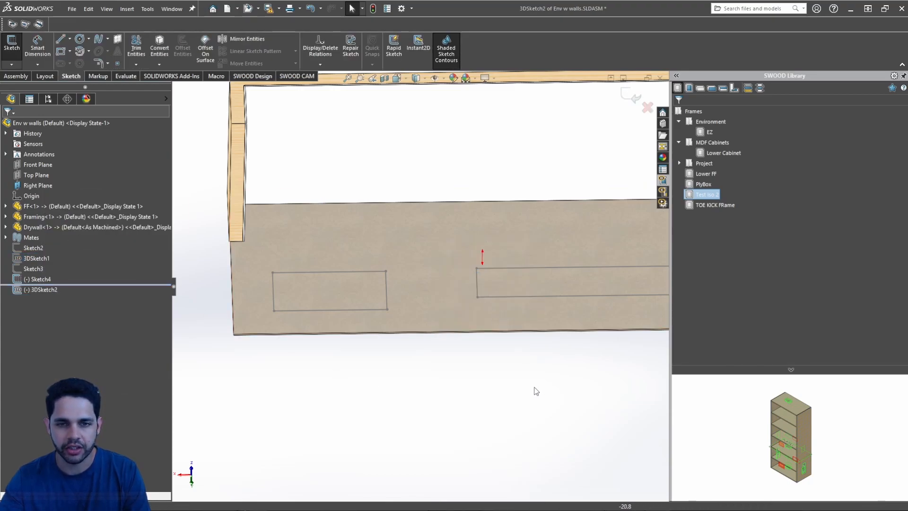
{"action": "right_click_drag", "start_coordinate": [544, 387], "coordinate": [520, 391]}
{"action": "scroll", "coordinate": [392, 275], "scroll_direction": "down", "scroll_amount": 5}
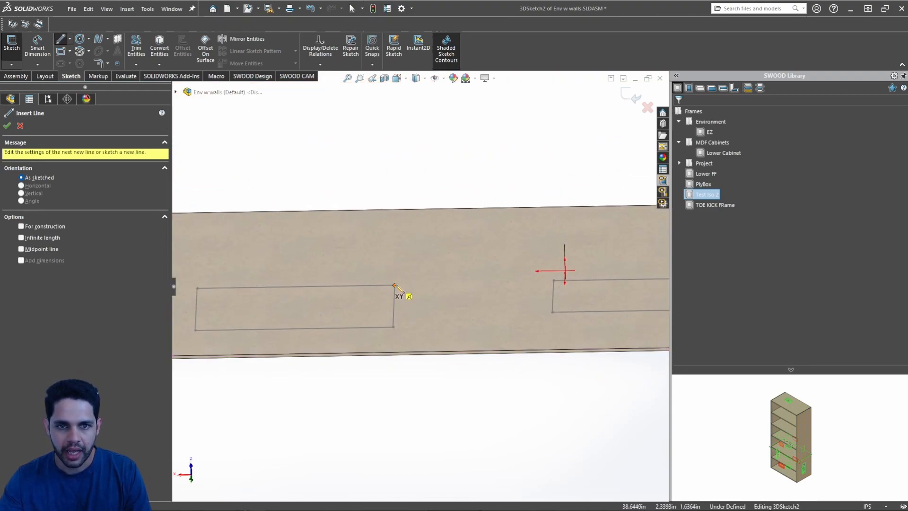
{"action": "left_click", "coordinate": [395, 285]}
{"action": "scroll", "coordinate": [456, 271], "scroll_direction": "up", "scroll_amount": 2}
{"action": "key", "text": "Tab"}
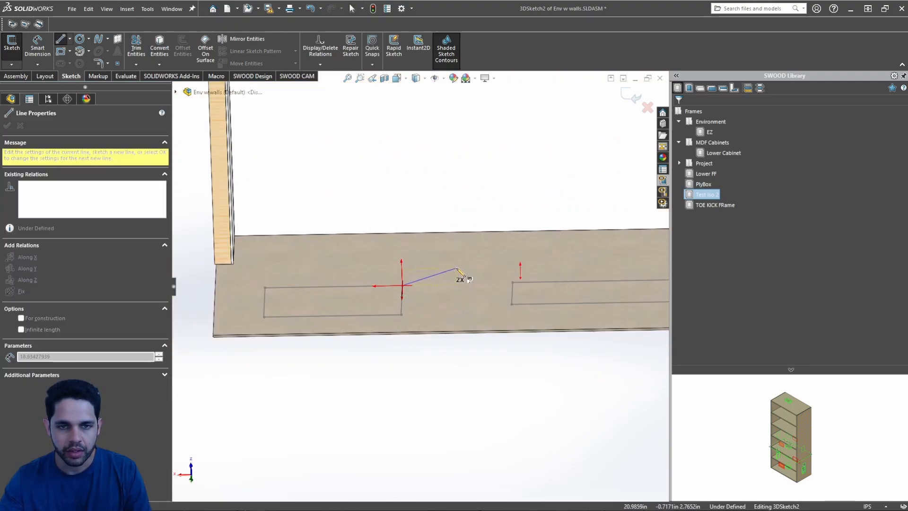
{"action": "key", "text": "Tab"}
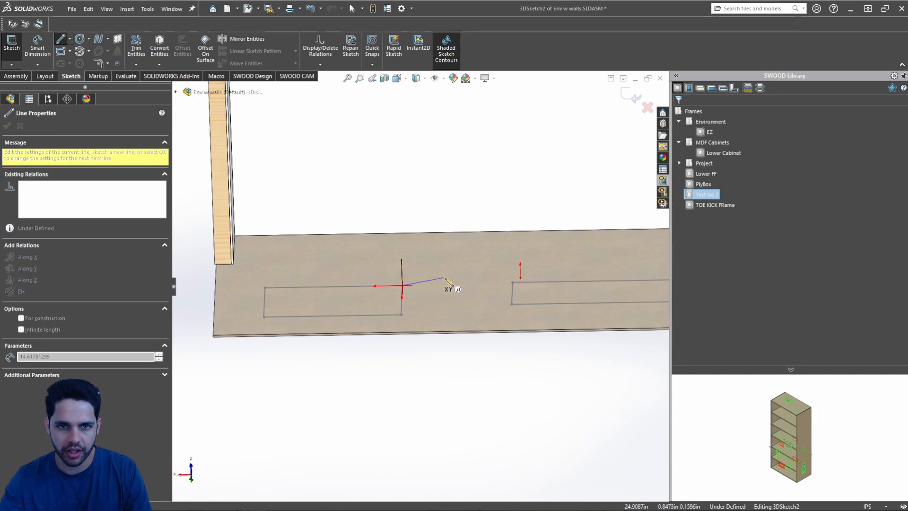
{"action": "key", "text": "Tab"}
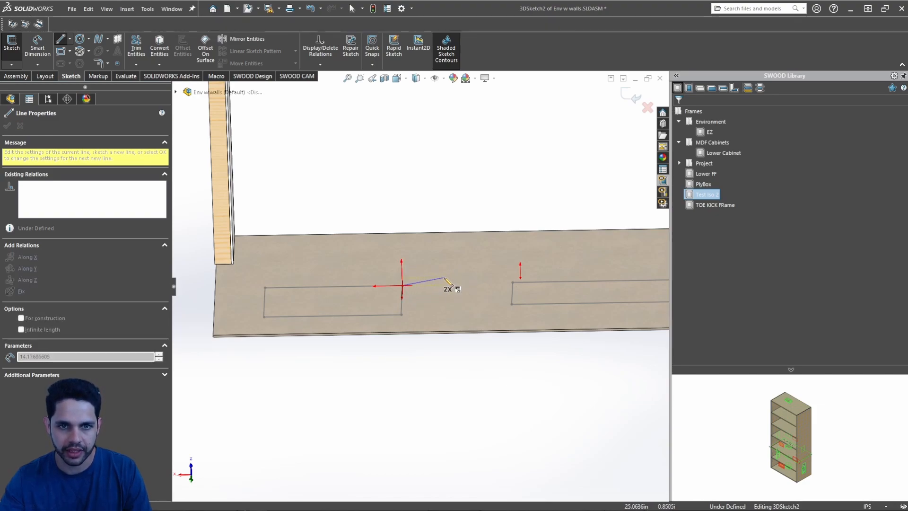
{"action": "middle_click_drag", "start_coordinate": [448, 283], "coordinate": [410, 265]}
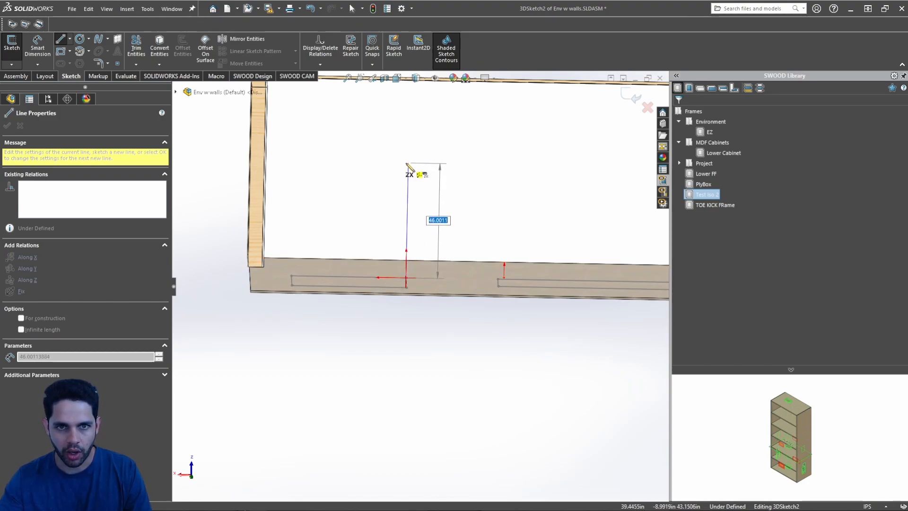
{"action": "left_click", "coordinate": [407, 165]}
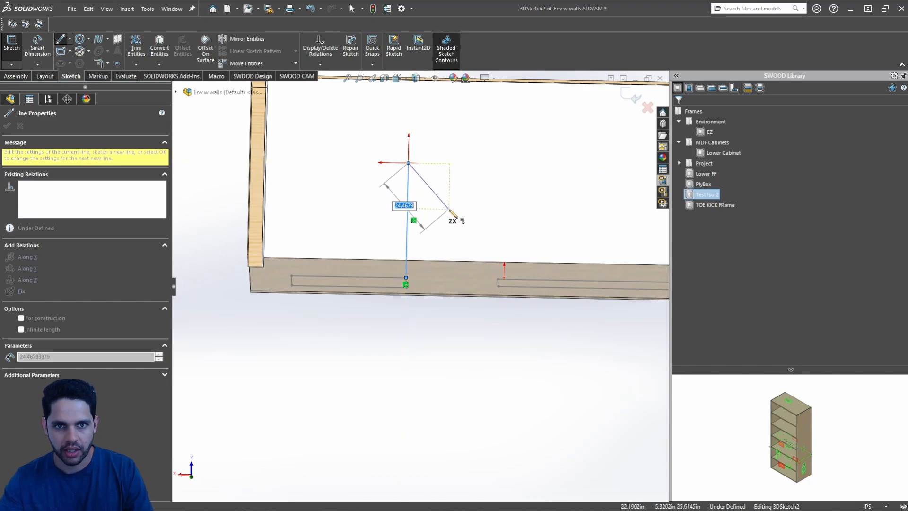
{"action": "key", "text": "Escape"}
{"action": "key", "text": "Escape"}
Step: Dimension the vertical line's height from the floor as 70 in and exit the 3D sketch
{"action": "right_click_drag", "start_coordinate": [457, 321], "coordinate": [444, 244]}
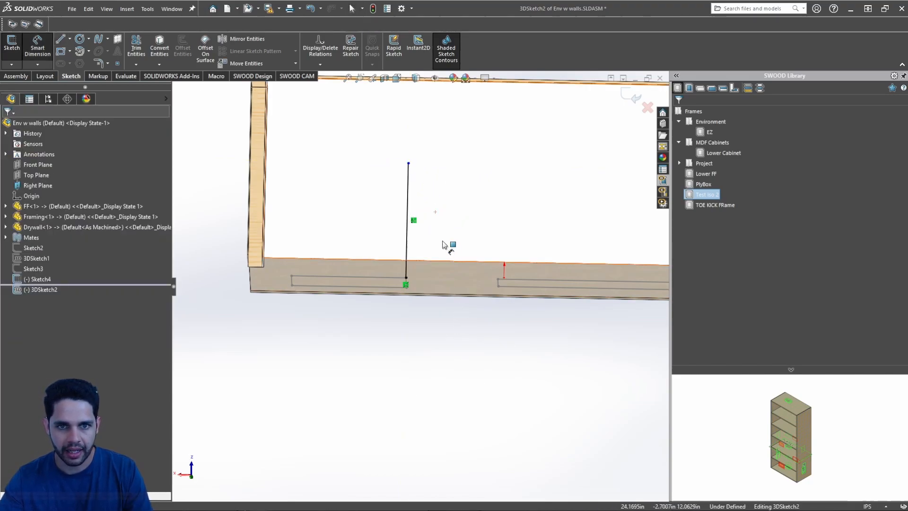
{"action": "left_click", "coordinate": [411, 197]}
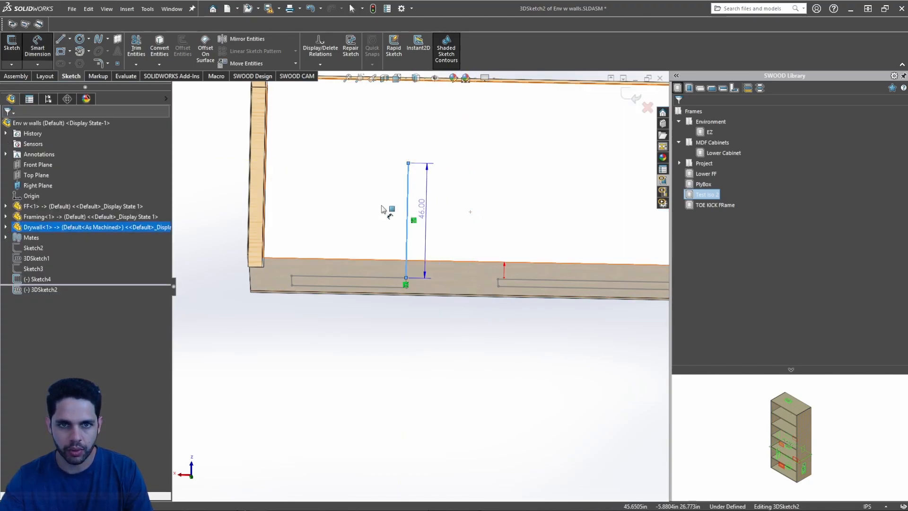
{"action": "left_click", "coordinate": [213, 198]}
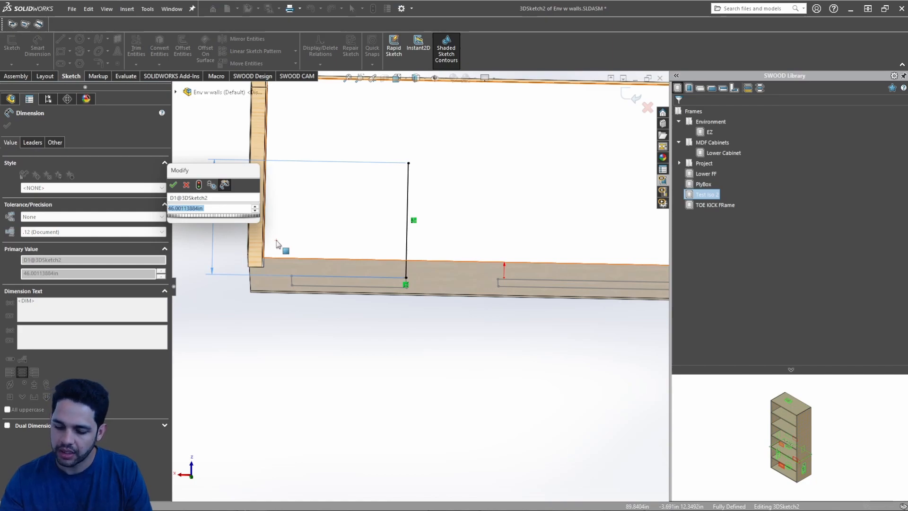
{"action": "type", "text": "6"}
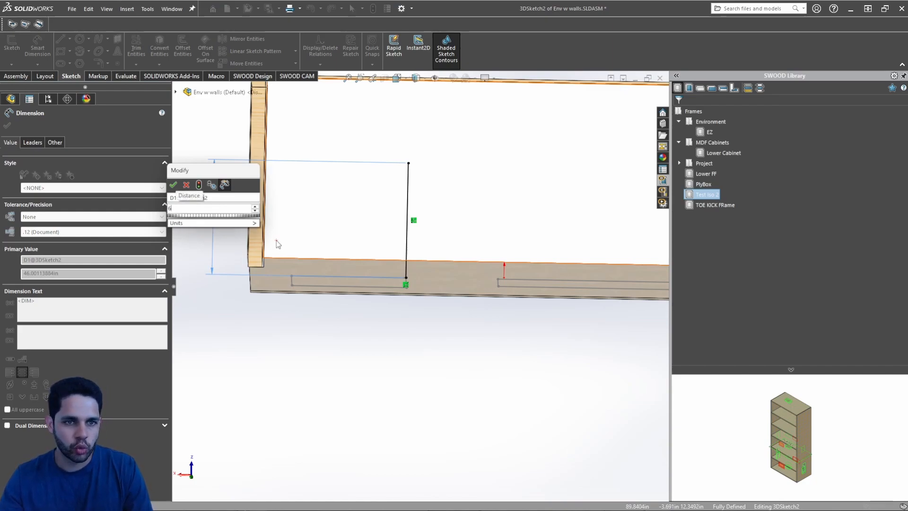
{"action": "key", "text": "BackSpace"}
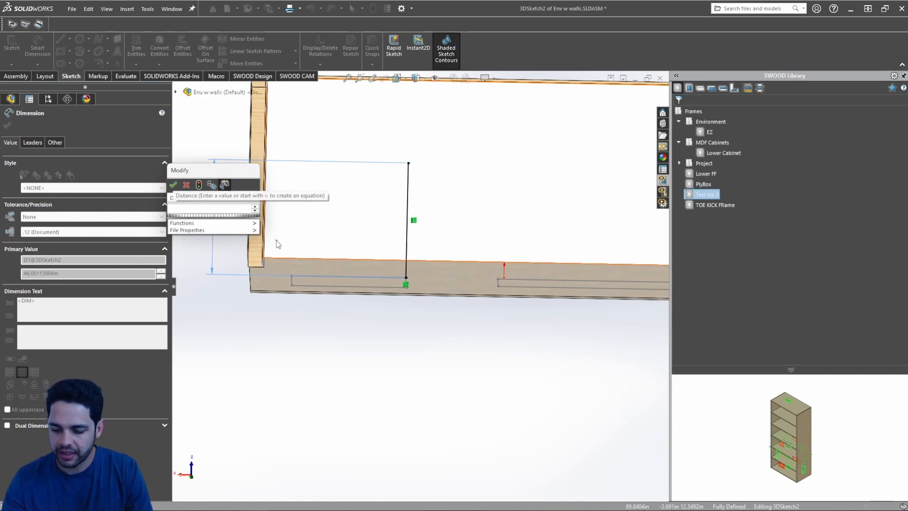
{"action": "type", "text": "70"}
{"action": "key", "text": "Return"}
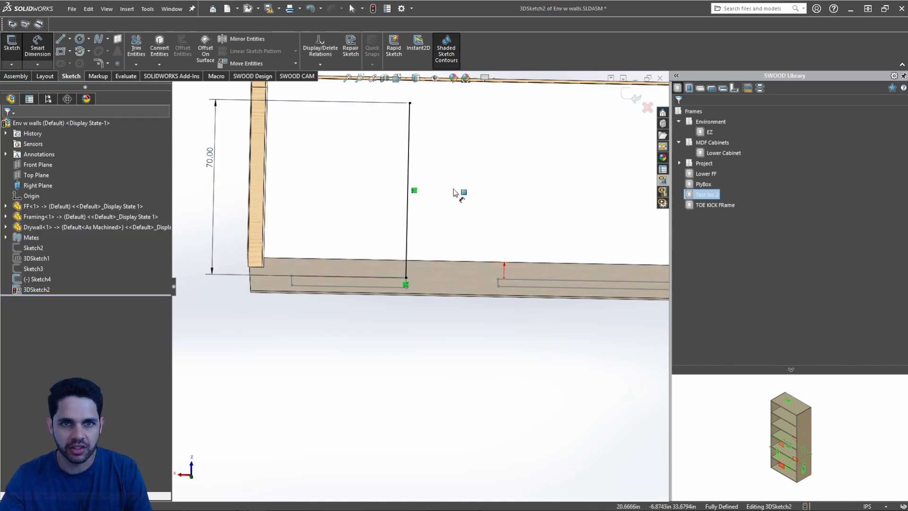
{"action": "key", "text": "Escape"}
{"action": "scroll", "coordinate": [452, 191], "scroll_direction": "up", "scroll_amount": 2}
{"action": "middle_click_drag", "start_coordinate": [451, 196], "coordinate": [450, 200], "text": "ctrl"}
{"action": "left_click", "coordinate": [634, 95]}
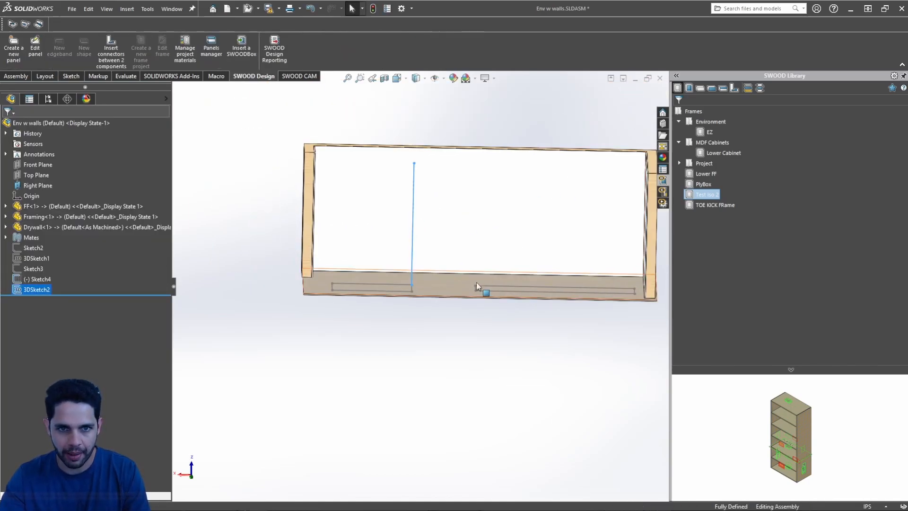
Step: Insert a copy of Test Iso 2, using the smaller floor rectangle's front-left, front-right and back-right corners for origin, width and depth
{"action": "mouse_move", "coordinate": [475, 284]}
{"action": "middle_mouse_down"}
{"action": "mouse_move", "coordinate": [400, 277]}
{"action": "mouse_move", "coordinate": [401, 307]}
{"action": "mouse_move", "coordinate": [449, 363]}
{"action": "middle_mouse_up"}
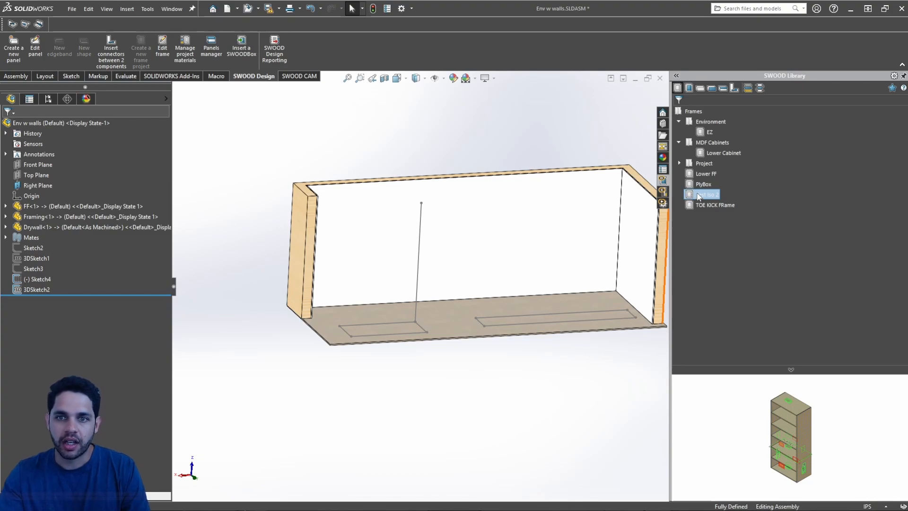
{"action": "right_click", "coordinate": [698, 196]}
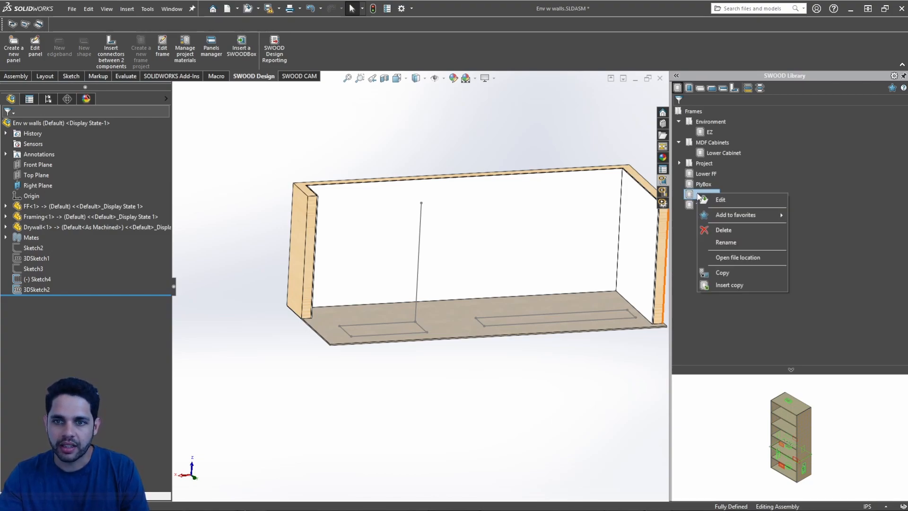
{"action": "left_click", "coordinate": [733, 284]}
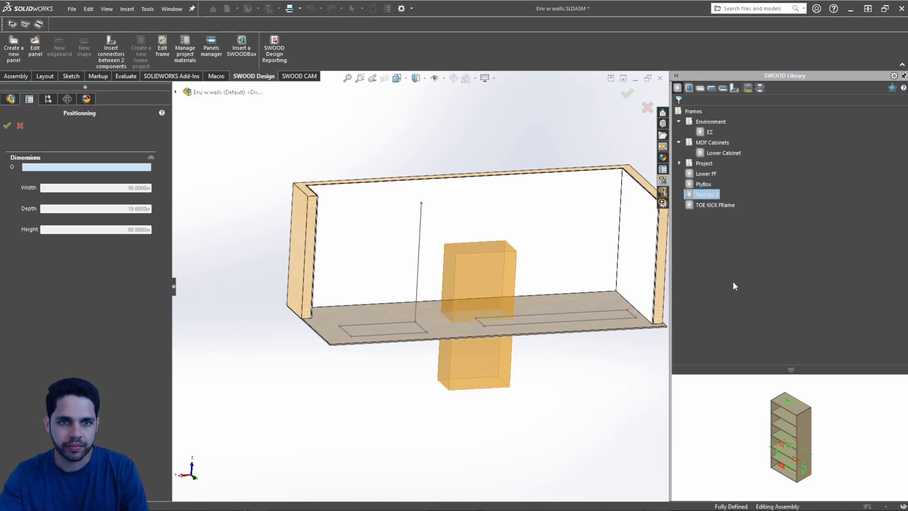
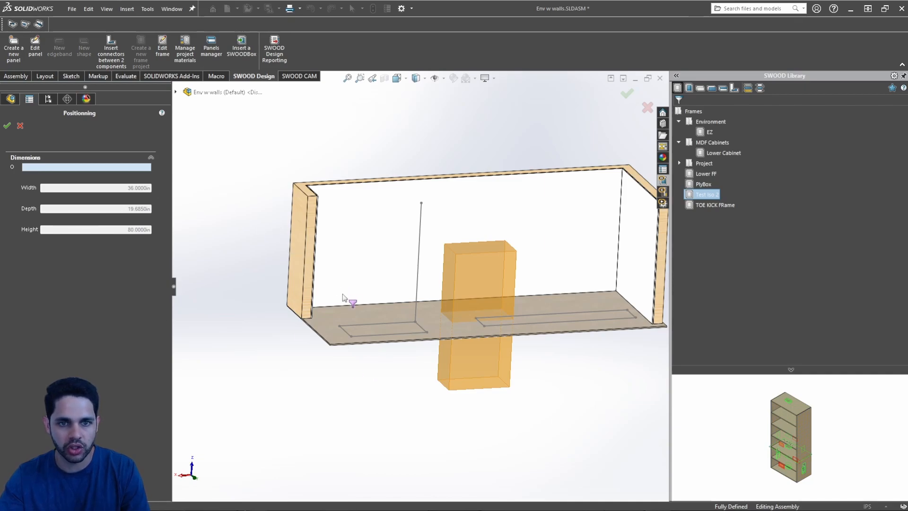
{"action": "left_click", "coordinate": [351, 337]}
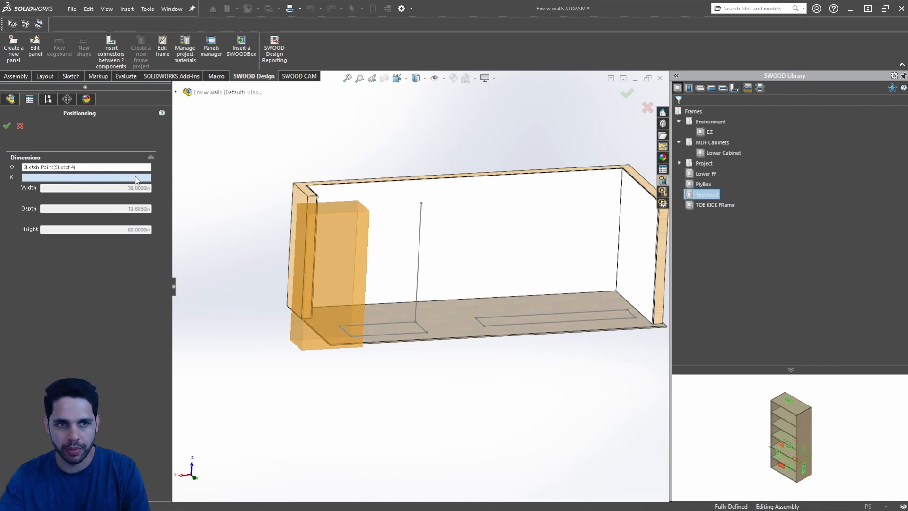
{"action": "left_click", "coordinate": [427, 331]}
{"action": "scroll", "coordinate": [423, 333], "scroll_direction": "down", "scroll_amount": 5}
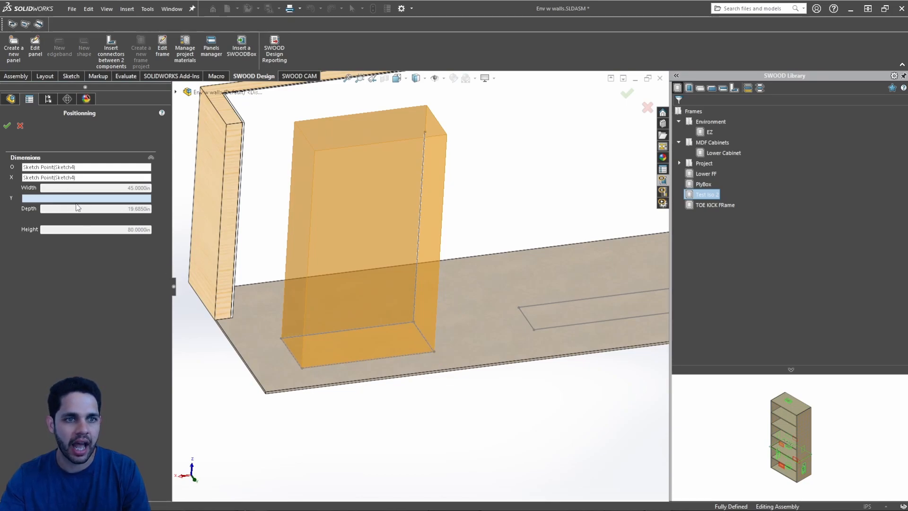
{"action": "left_click", "coordinate": [414, 322]}
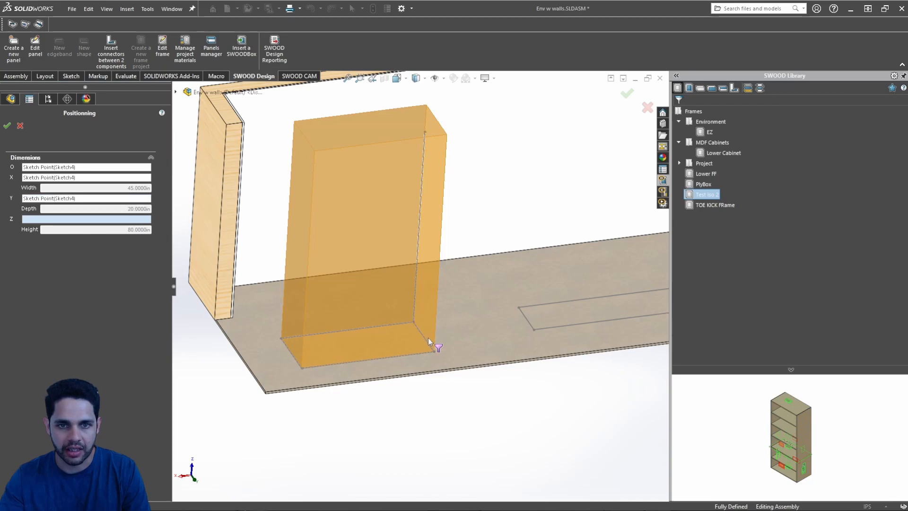
Step: Size the frame's height to the upper endpoint of the vertical 3D sketch line and place the bookcase
{"action": "scroll", "coordinate": [429, 337], "scroll_direction": "up", "scroll_amount": 5}
{"action": "middle_click_drag", "start_coordinate": [432, 336], "coordinate": [415, 271]}
{"action": "scroll", "coordinate": [418, 224], "scroll_direction": "down", "scroll_amount": 3}
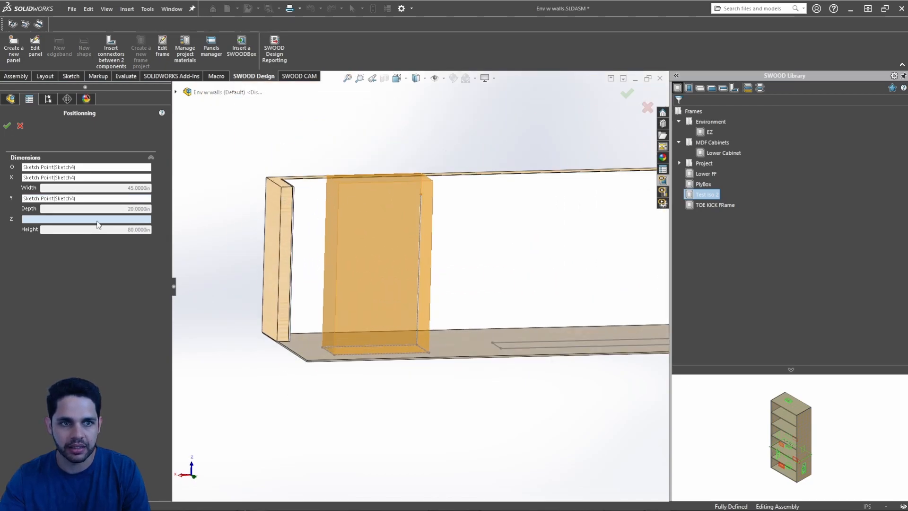
{"action": "left_click", "coordinate": [420, 194]}
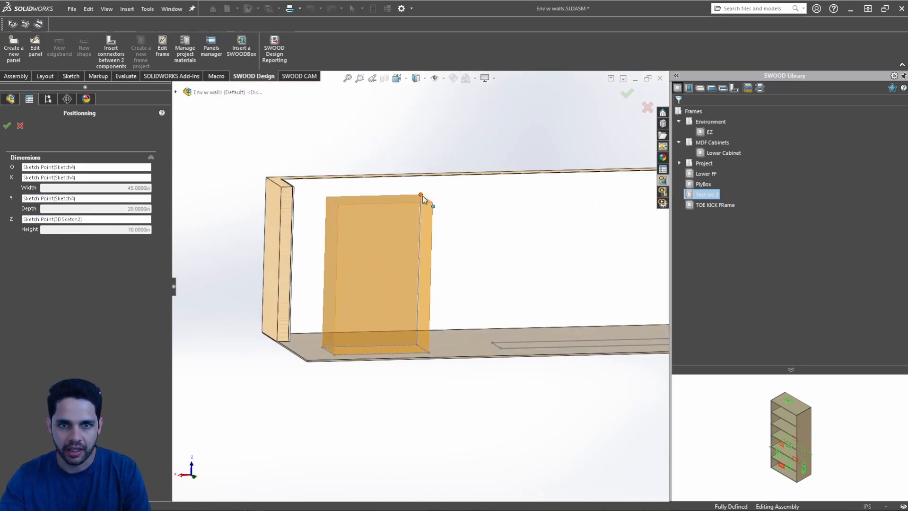
{"action": "mouse_move", "coordinate": [422, 202]}
{"action": "middle_mouse_down"}
{"action": "mouse_move", "coordinate": [340, 225]}
{"action": "mouse_move", "coordinate": [378, 222]}
{"action": "mouse_move", "coordinate": [382, 246]}
{"action": "middle_mouse_up"}
{"action": "scroll", "coordinate": [340, 225], "scroll_direction": "up", "scroll_amount": 3}
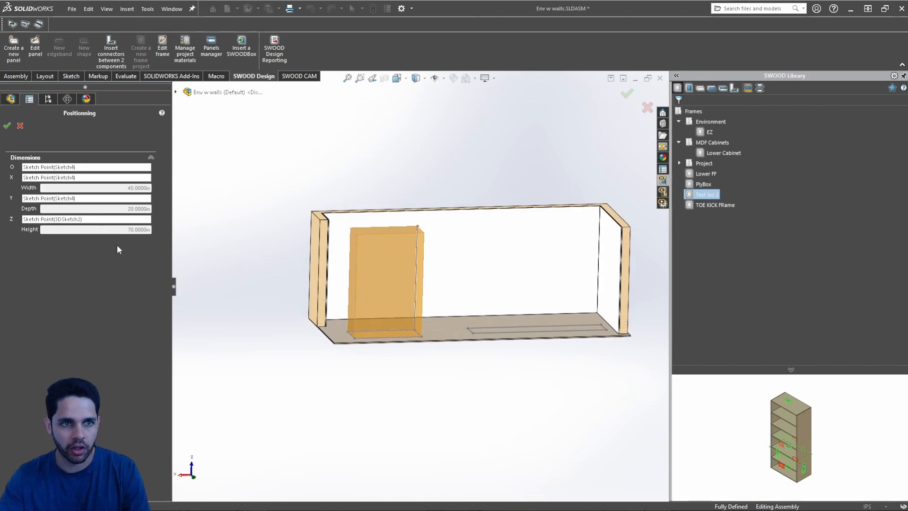
{"action": "left_click", "coordinate": [7, 125]}
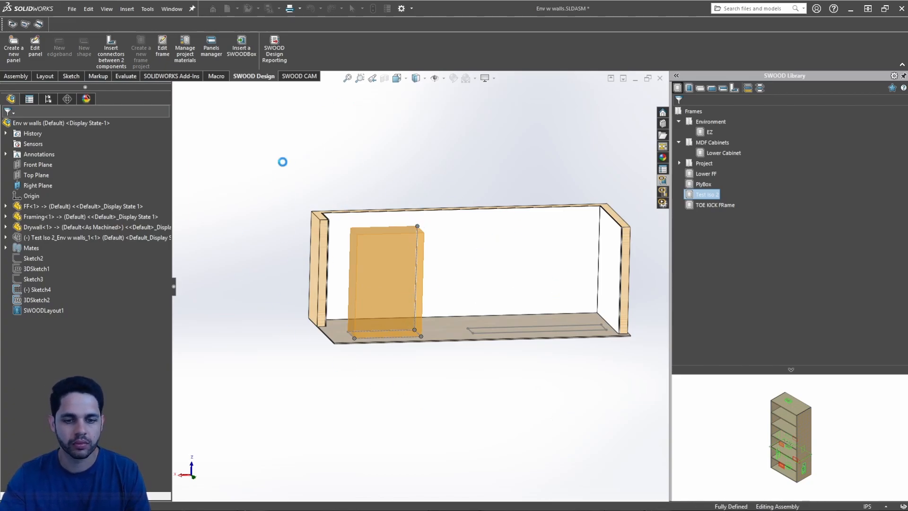
{"action": "scroll", "coordinate": [439, 254], "scroll_direction": "down", "scroll_amount": 5}
{"action": "middle_click_drag", "start_coordinate": [438, 254], "coordinate": [388, 265]}
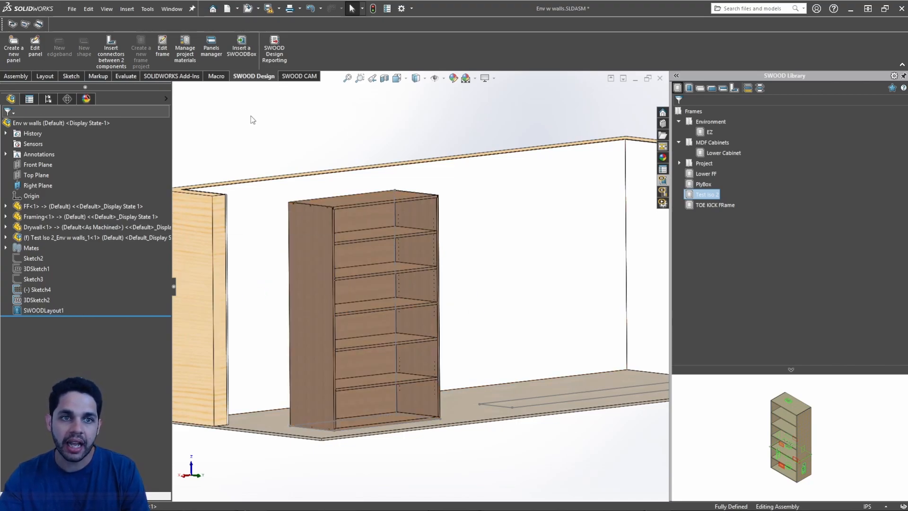
{"action": "left_click", "coordinate": [159, 56]}
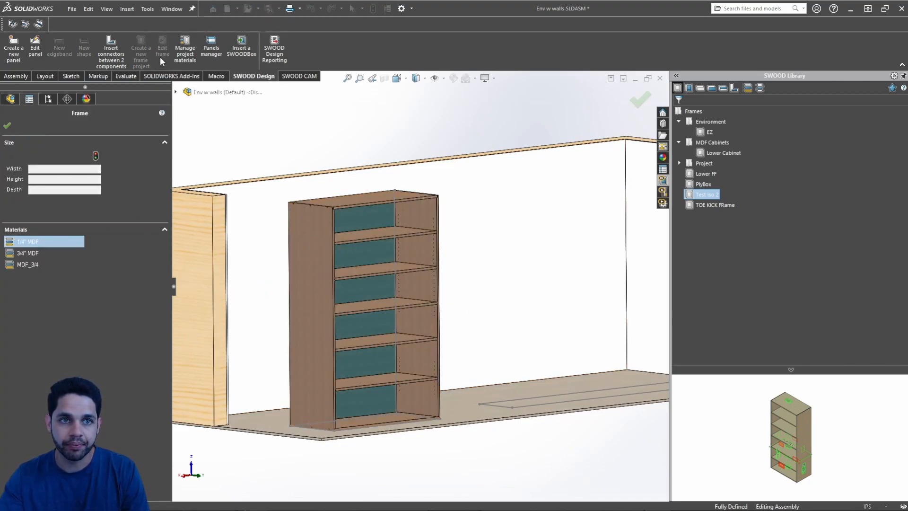
{"action": "left_click", "coordinate": [8, 126]}
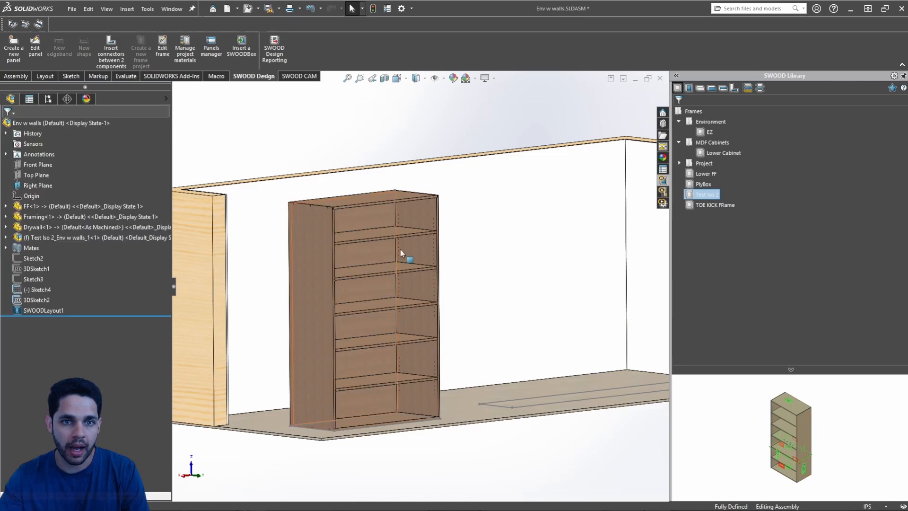
{"action": "left_click", "coordinate": [428, 222]}
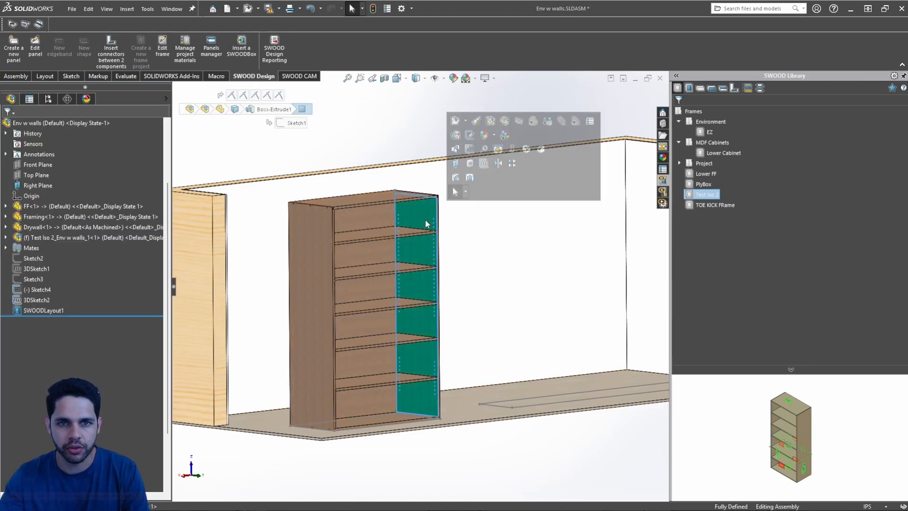
{"action": "left_click", "coordinate": [162, 48]}
{"action": "left_click", "coordinate": [11, 126]}
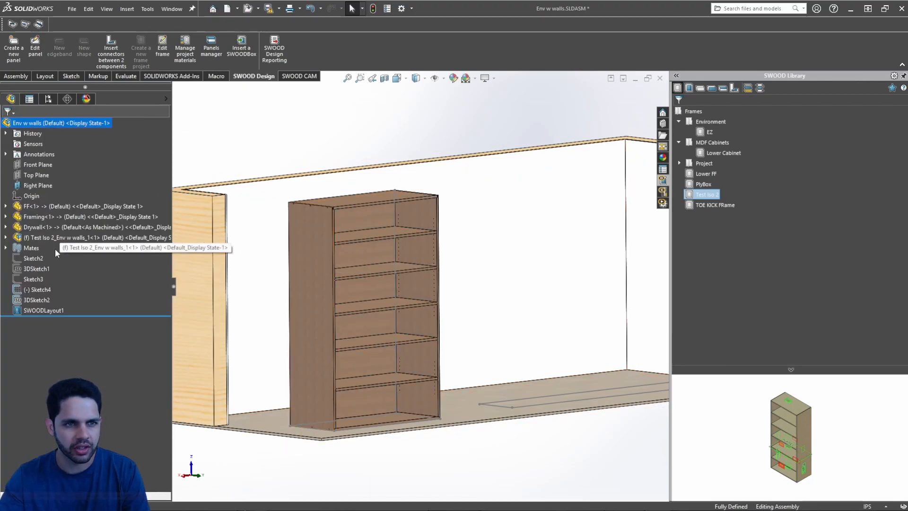
Step: Select the whole bookcase subassembly for frame editing and set its Fixed Shelf (bot) parameter to 36 in
{"action": "right_click", "coordinate": [415, 219]}
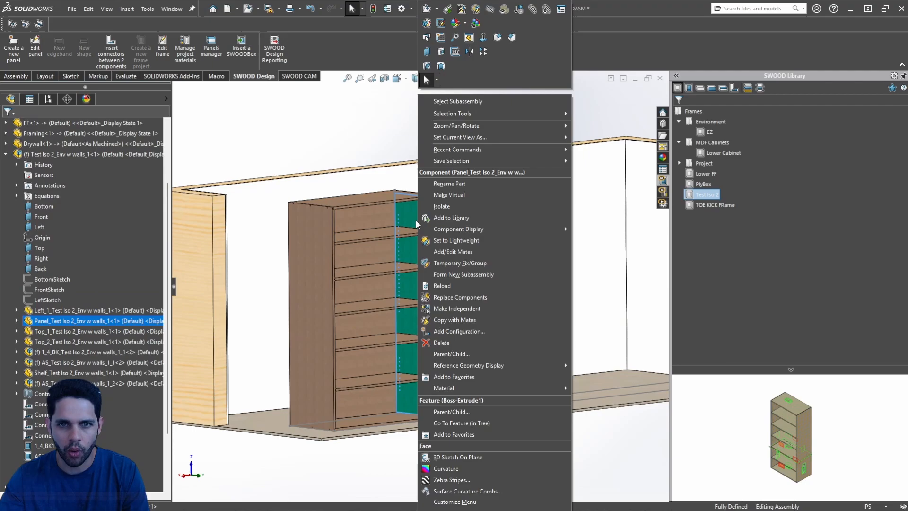
{"action": "left_click", "coordinate": [471, 102]}
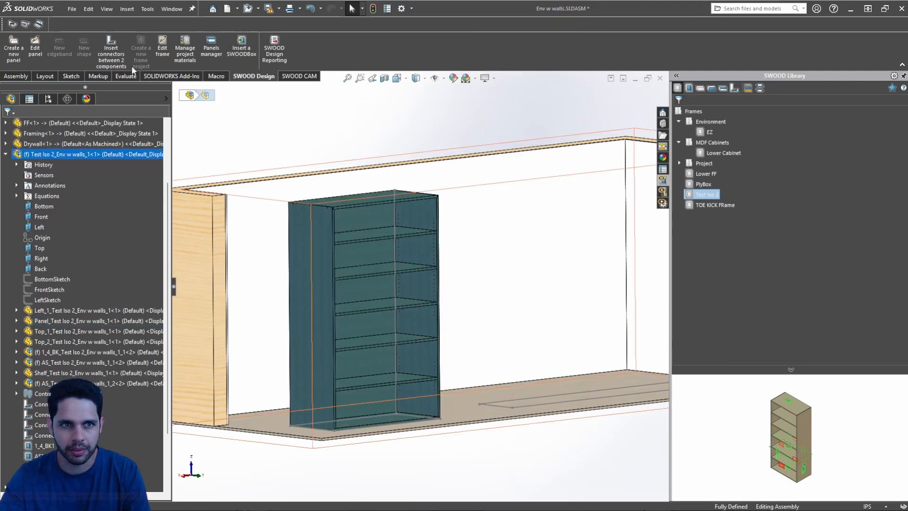
{"action": "left_click", "coordinate": [164, 51]}
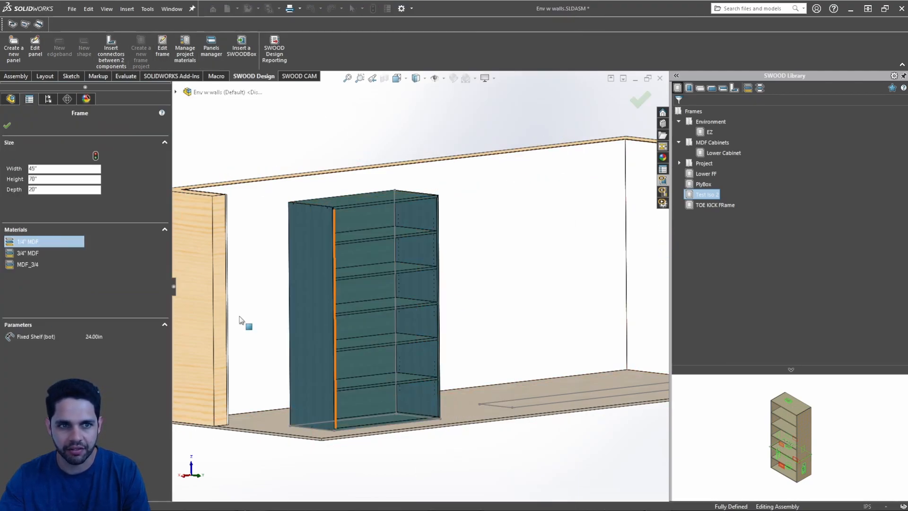
{"action": "left_click", "coordinate": [114, 336]}
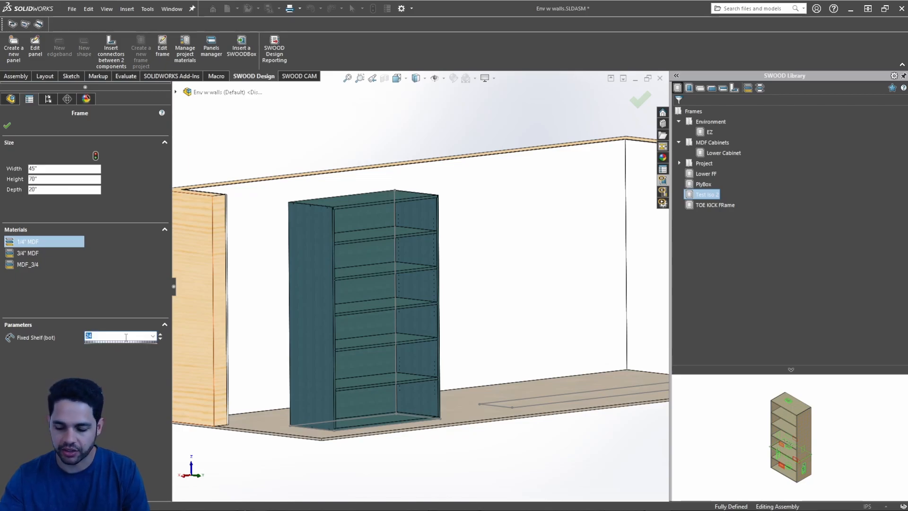
{"action": "type", "text": "36"}
{"action": "key", "text": "Return"}
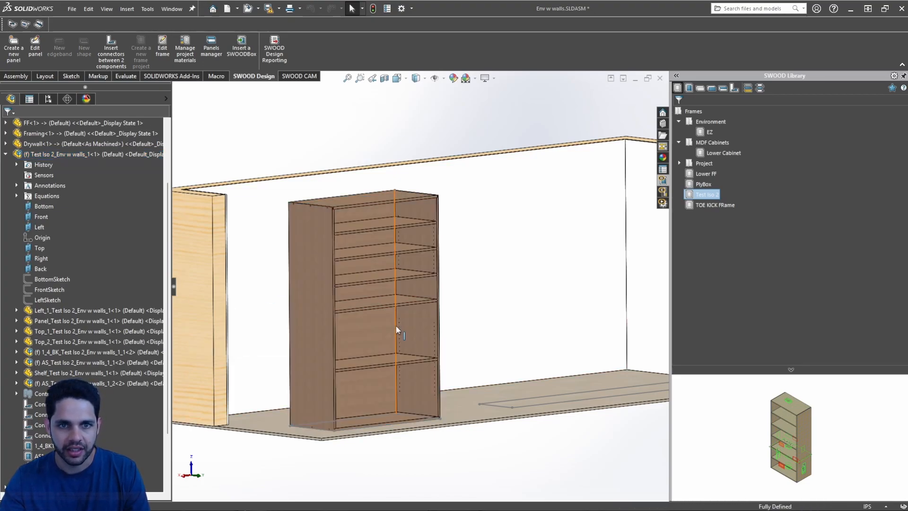
Step: Examine the bookcase's shelf spacing and its placement within the walled room from several angles
{"action": "mouse_move", "coordinate": [421, 294]}
{"action": "middle_mouse_down"}
{"action": "mouse_move", "coordinate": [389, 282]}
{"action": "mouse_move", "coordinate": [419, 302]}
{"action": "middle_mouse_up"}
{"action": "scroll", "coordinate": [416, 344], "scroll_direction": "down", "scroll_amount": 2}
{"action": "mouse_move", "coordinate": [413, 337]}
{"action": "middle_mouse_down"}
{"action": "mouse_move", "coordinate": [426, 308]}
{"action": "mouse_move", "coordinate": [423, 330]}
{"action": "middle_mouse_up"}
{"action": "scroll", "coordinate": [422, 329], "scroll_direction": "up", "scroll_amount": 5}
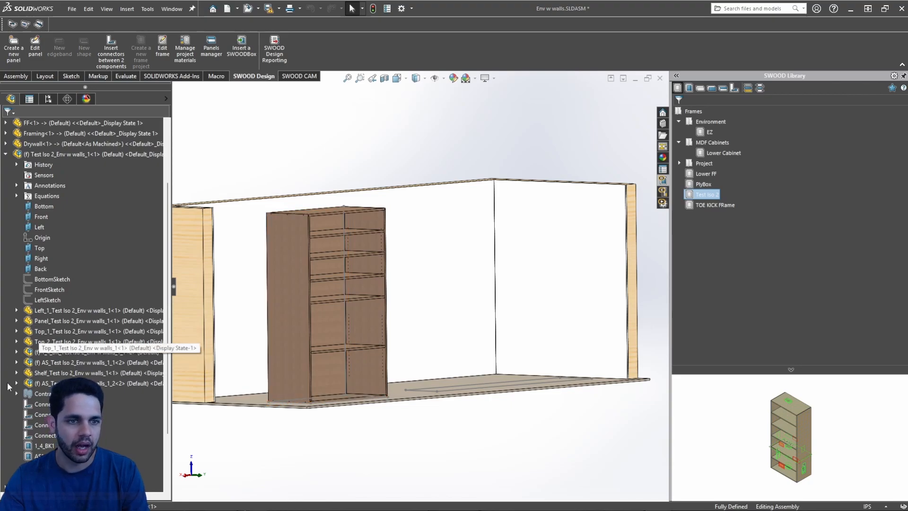
{"action": "left_click", "coordinate": [6, 155]}
{"action": "scroll", "coordinate": [416, 364], "scroll_direction": "up", "scroll_amount": 1}
{"action": "middle_click_drag", "start_coordinate": [415, 365], "coordinate": [444, 412]}
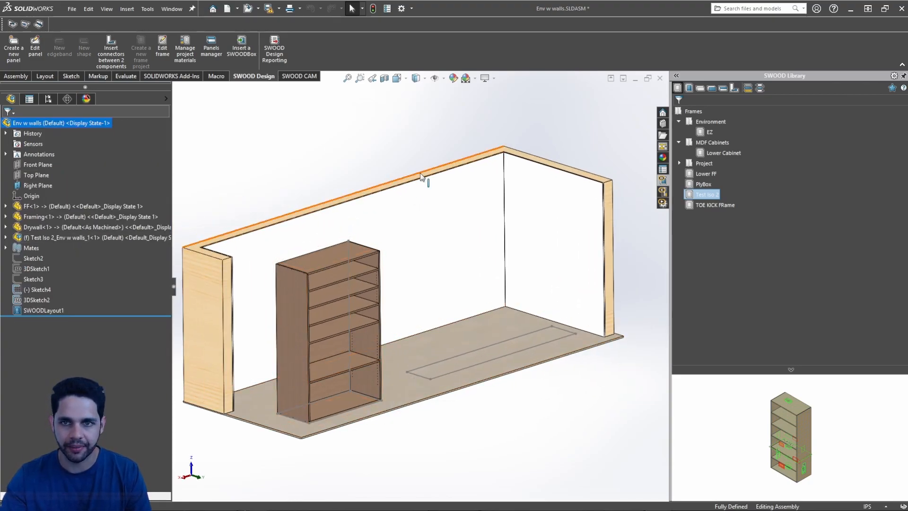
{"action": "middle_click_drag", "start_coordinate": [425, 183], "coordinate": [426, 122]}
{"action": "scroll", "coordinate": [404, 173], "scroll_direction": "up", "scroll_amount": 1}
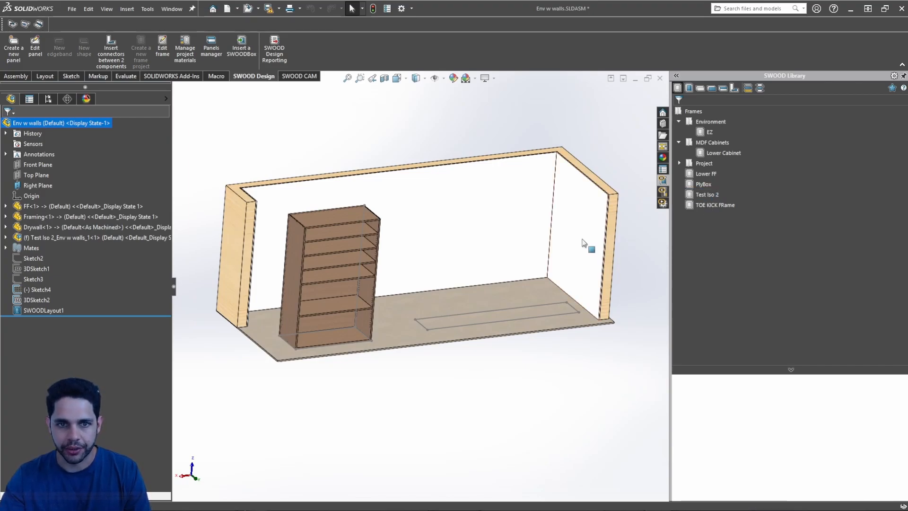
{"action": "middle_click_drag", "start_coordinate": [588, 243], "coordinate": [627, 236]}
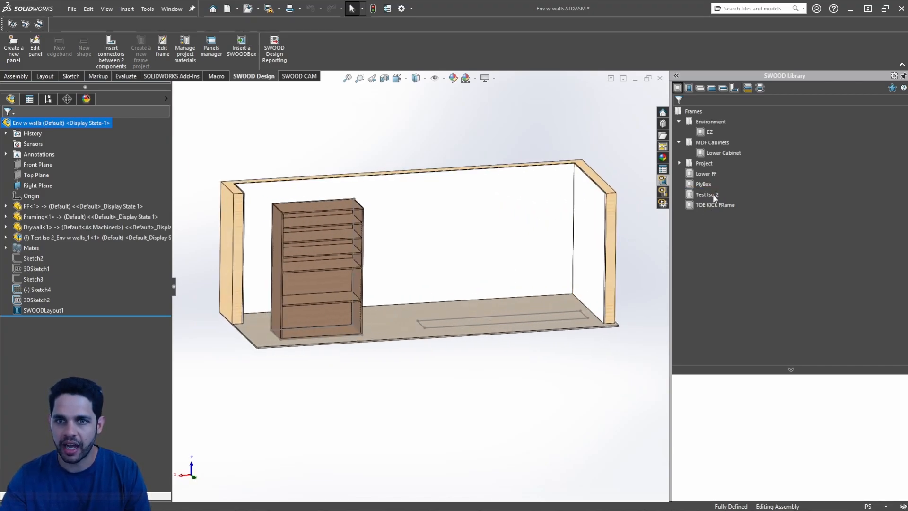
Step: Place another Test Iso 2 frame freely in the room assembly and raise it above the floor
{"action": "mouse_move", "coordinate": [711, 194]}
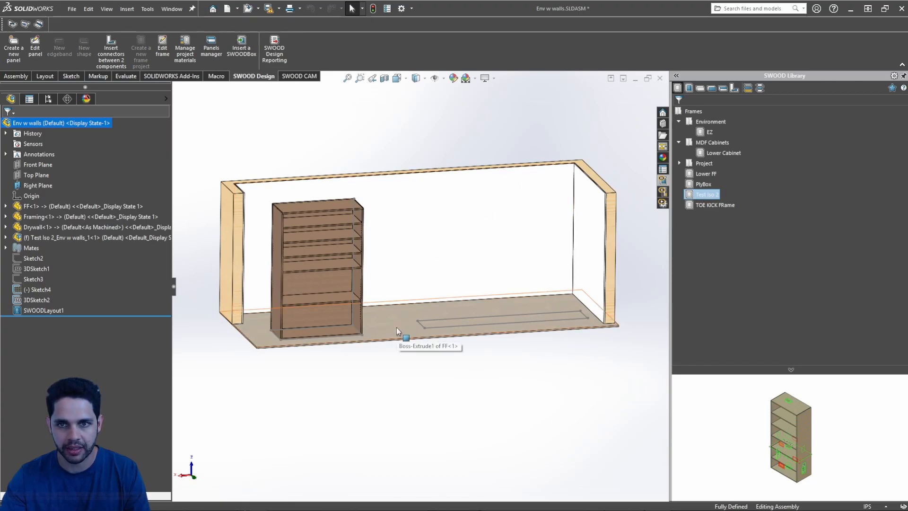
{"action": "left_click", "coordinate": [710, 223]}
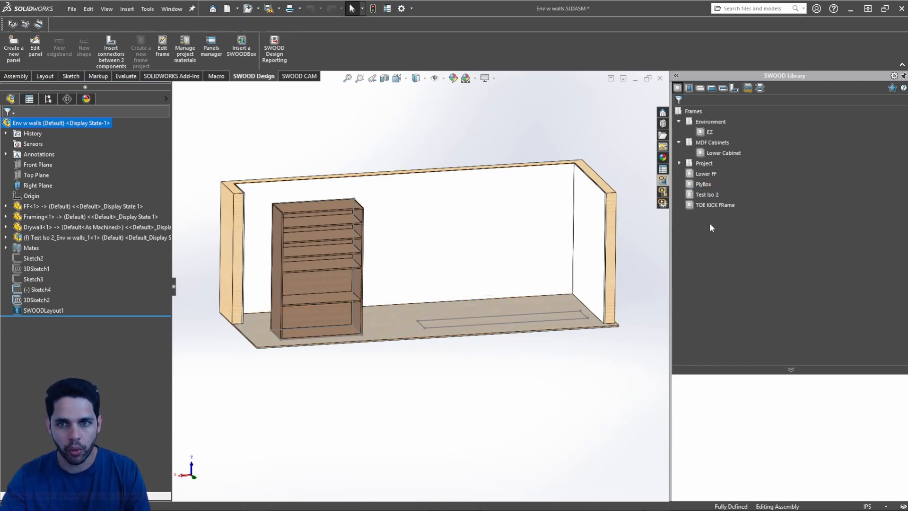
{"action": "left_click", "coordinate": [714, 195]}
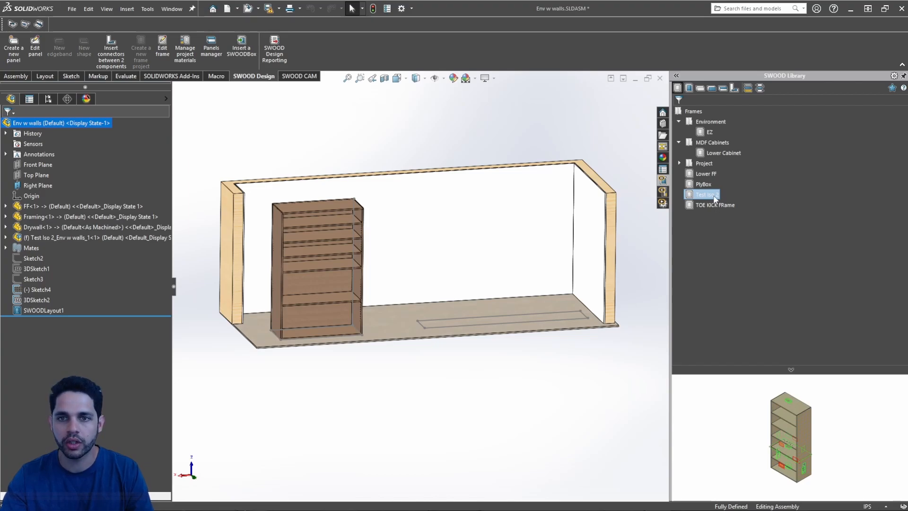
{"action": "left_click", "coordinate": [731, 242]}
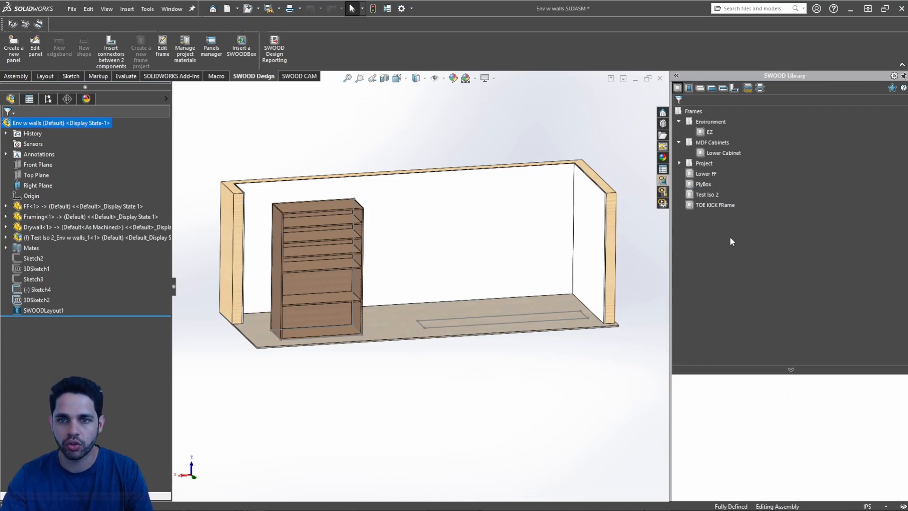
{"action": "left_click", "coordinate": [714, 194]}
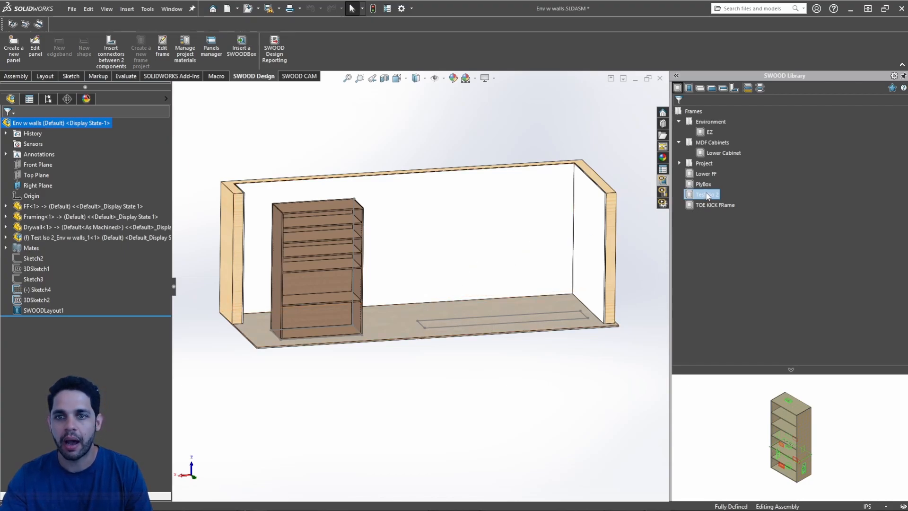
{"action": "mouse_move", "coordinate": [702, 200]}
{"action": "left_mouse_down"}
{"action": "mouse_move", "coordinate": [408, 318]}
{"action": "mouse_move", "coordinate": [504, 302]}
{"action": "mouse_move", "coordinate": [475, 328]}
{"action": "mouse_move", "coordinate": [402, 297]}
{"action": "mouse_move", "coordinate": [716, 202]}
{"action": "left_mouse_up"}
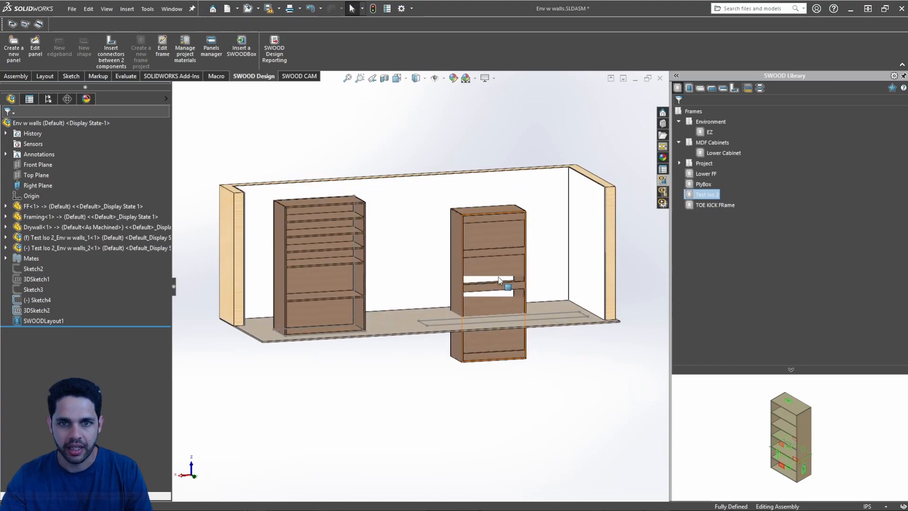
{"action": "left_click_drag", "start_coordinate": [498, 281], "coordinate": [497, 180]}
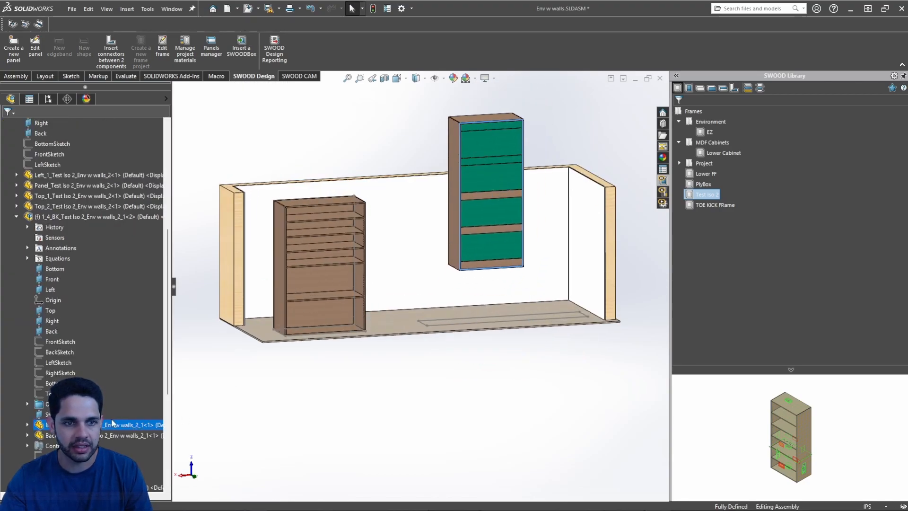
Step: Hide the back panel of the raised, freely placed bookcase
{"action": "left_click", "coordinate": [138, 421]}
{"action": "left_click", "coordinate": [144, 410]}
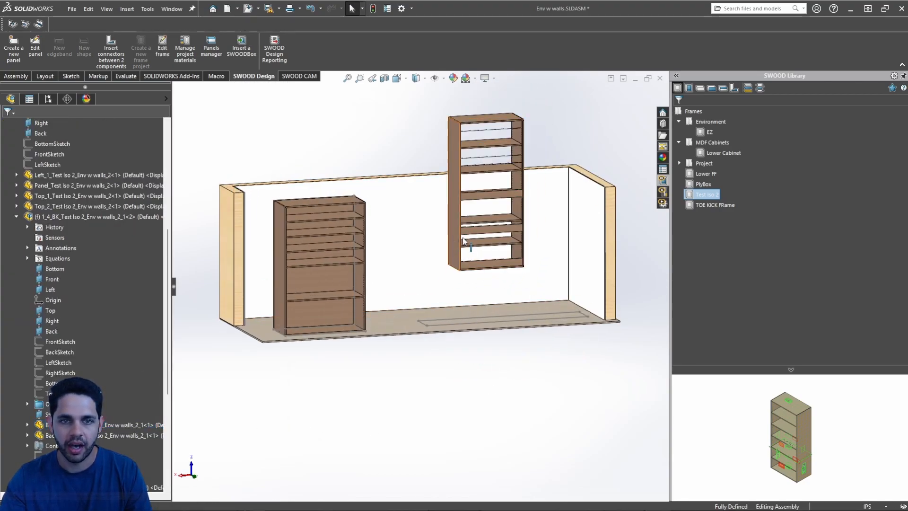
{"action": "key", "text": "z"}
{"action": "key", "text": "ctrl+z"}
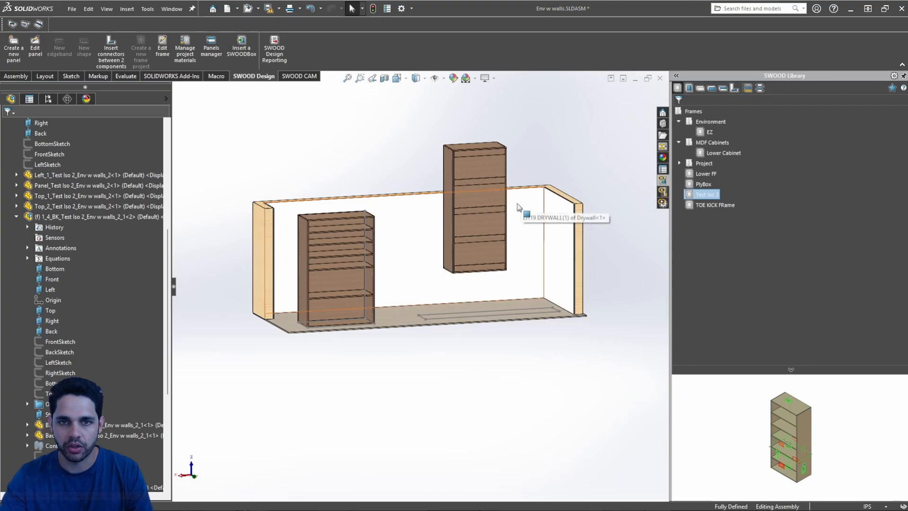
{"action": "key", "text": "Tab"}
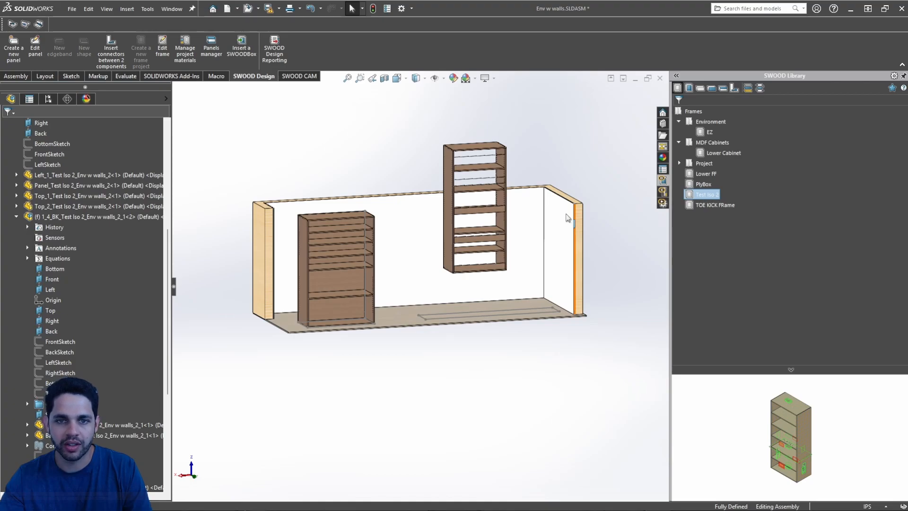
Step: Move the raised bookcase out of the walled room, beyond its end wall
{"action": "left_click_drag", "start_coordinate": [460, 267], "coordinate": [409, 313]}
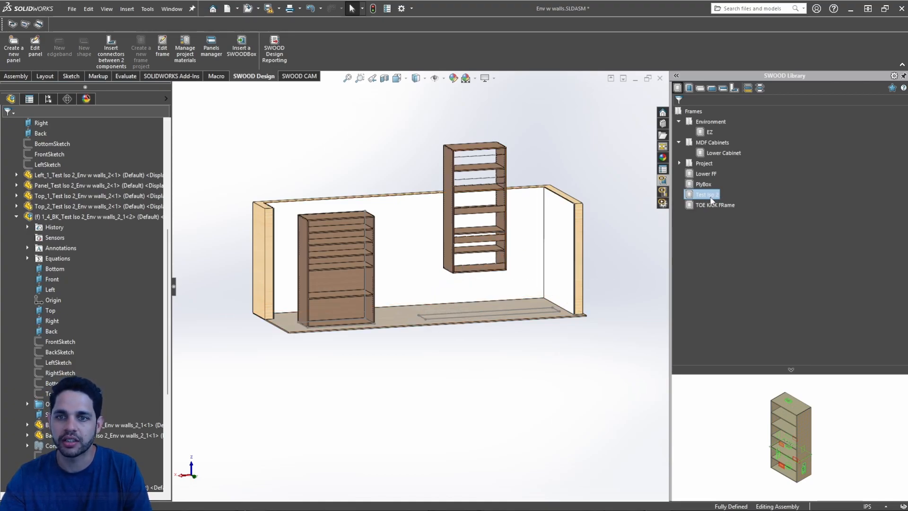
{"action": "left_click_drag", "start_coordinate": [511, 297], "coordinate": [513, 293]}
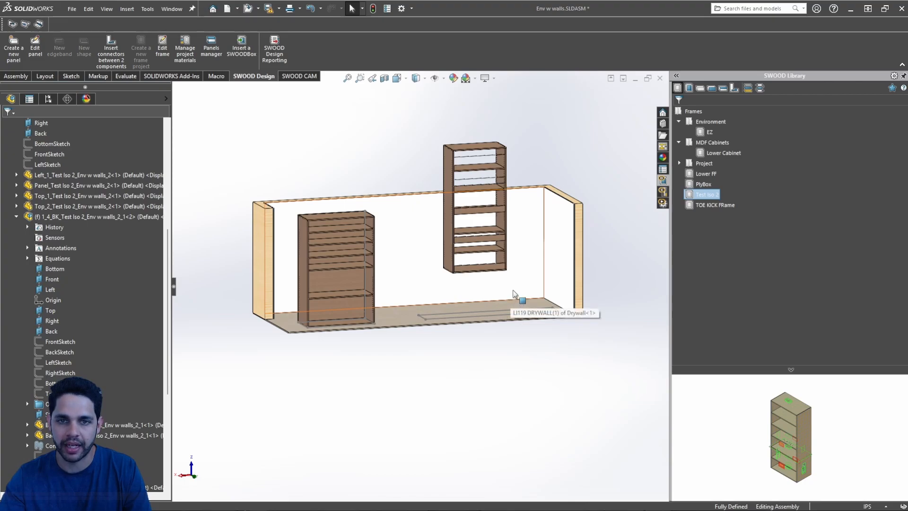
{"action": "left_click_drag", "start_coordinate": [474, 148], "coordinate": [622, 104]}
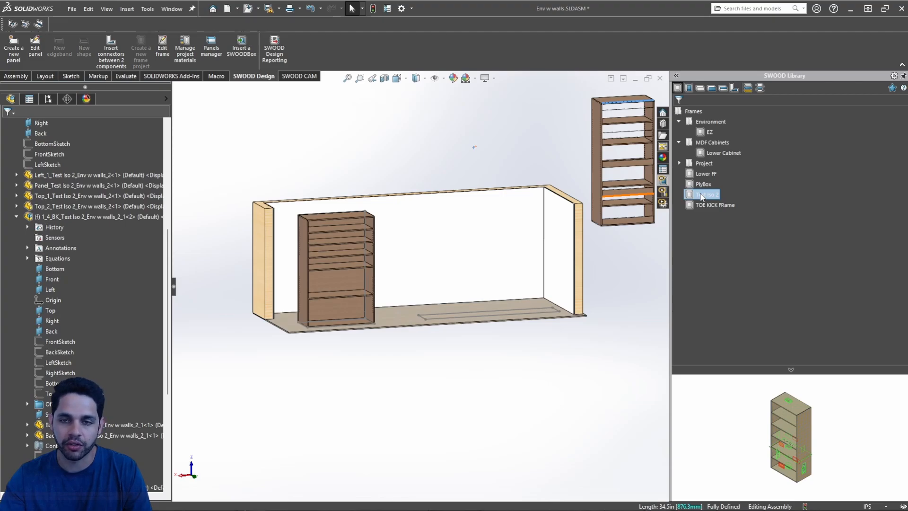
Step: Open the relocated bookcase's top panel for in-context part editing
{"action": "scroll", "coordinate": [603, 256], "scroll_direction": "up", "scroll_amount": 3}
{"action": "scroll", "coordinate": [567, 244], "scroll_direction": "down", "scroll_amount": 5}
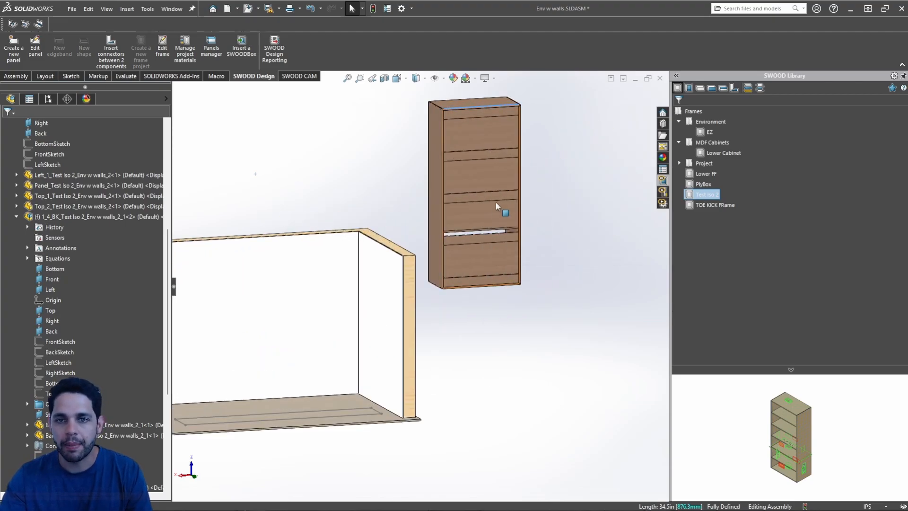
{"action": "scroll", "coordinate": [487, 232], "scroll_direction": "down", "scroll_amount": 8}
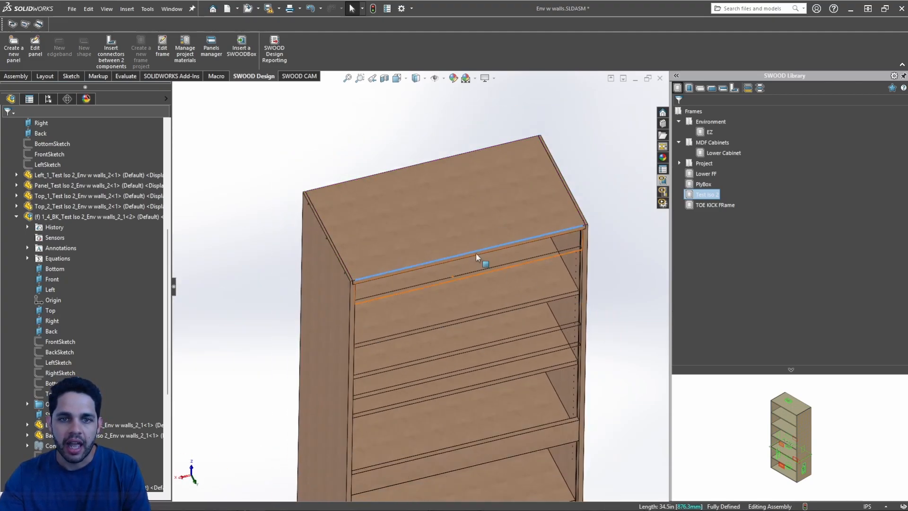
{"action": "scroll", "coordinate": [475, 254], "scroll_direction": "up", "scroll_amount": 2}
{"action": "middle_click_drag", "start_coordinate": [475, 253], "coordinate": [470, 207]}
{"action": "scroll", "coordinate": [416, 286], "scroll_direction": "up", "scroll_amount": 4}
{"action": "middle_click_drag", "start_coordinate": [401, 290], "coordinate": [354, 298]}
{"action": "scroll", "coordinate": [355, 318], "scroll_direction": "down", "scroll_amount": 5}
{"action": "right_click", "coordinate": [411, 270]}
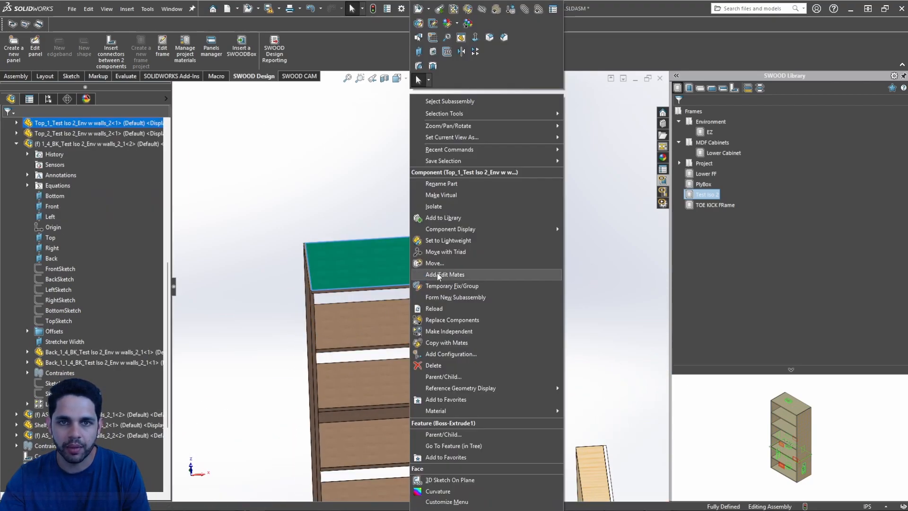
{"action": "left_click", "coordinate": [438, 275]}
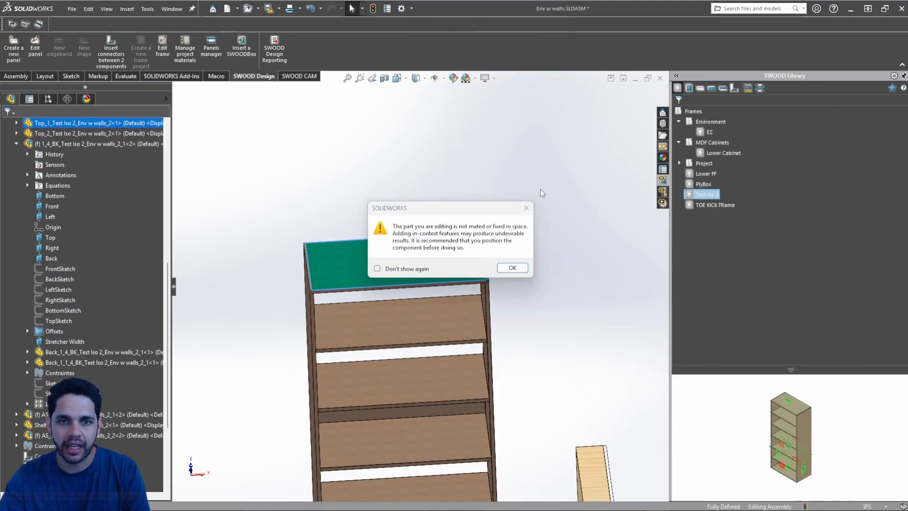
{"action": "left_click", "coordinate": [513, 269]}
Step: Start a sketch on the top panel's upper face and draw a circle near the middle
{"action": "scroll", "coordinate": [384, 270], "scroll_direction": "down", "scroll_amount": 3}
{"action": "right_click", "coordinate": [397, 277]}
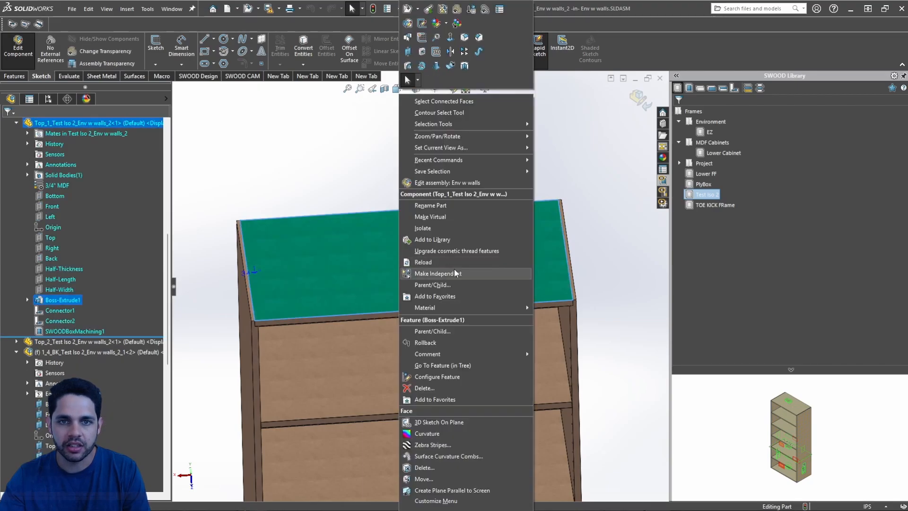
{"action": "left_click", "coordinate": [422, 39]}
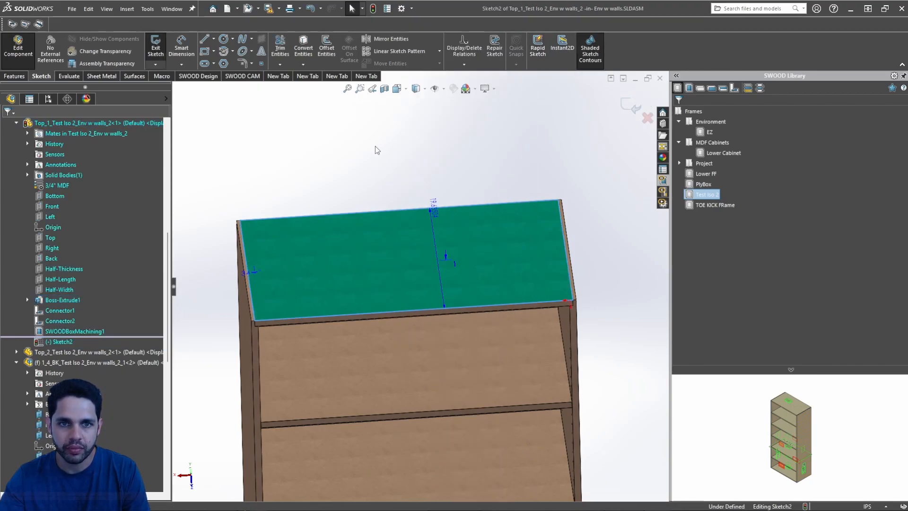
{"action": "right_click_drag", "start_coordinate": [376, 149], "coordinate": [506, 148]}
{"action": "left_click", "coordinate": [390, 281]}
{"action": "left_click", "coordinate": [395, 259]}
Step: Extrude-cut the circle with Through All and save all the modified documents
{"action": "right_click", "coordinate": [481, 152]}
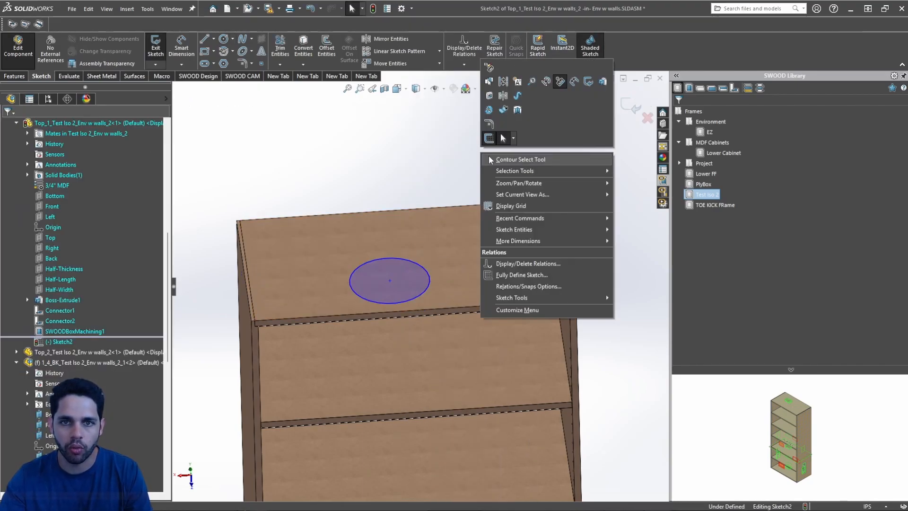
{"action": "left_click", "coordinate": [507, 124]}
{"action": "right_click", "coordinate": [420, 152]}
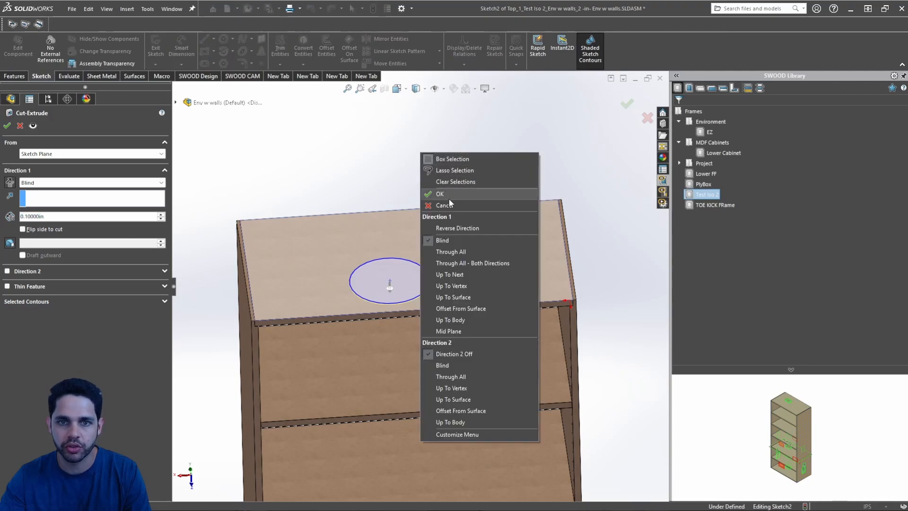
{"action": "left_click", "coordinate": [455, 251]}
{"action": "right_click", "coordinate": [430, 172]}
{"action": "left_click", "coordinate": [452, 213]}
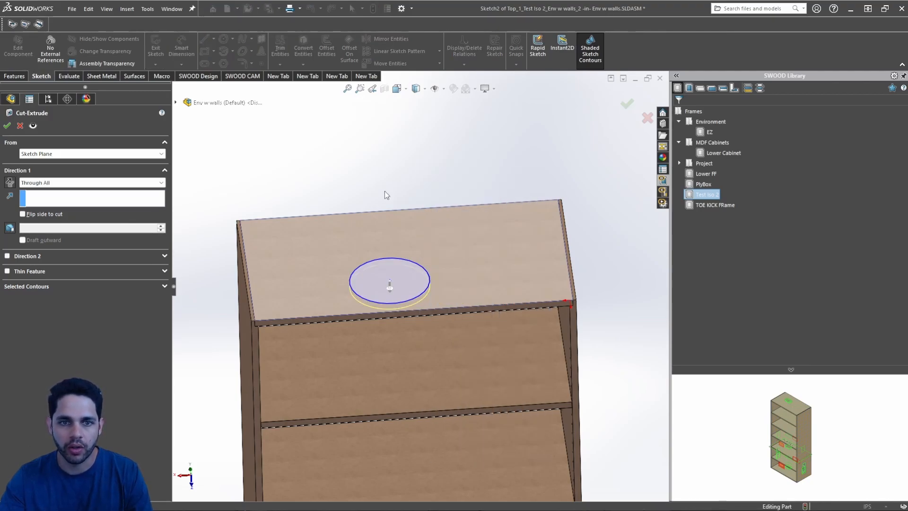
{"action": "key", "text": "ctrl+s"}
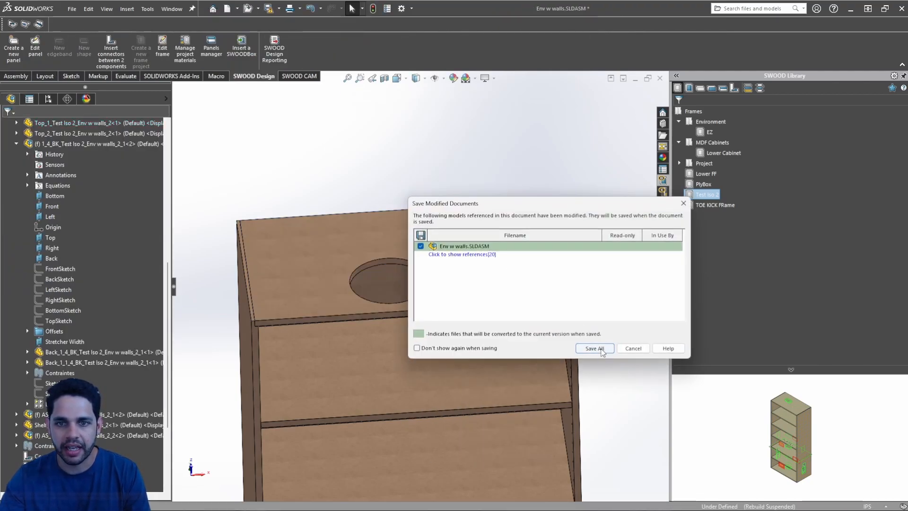
{"action": "left_click", "coordinate": [594, 348]}
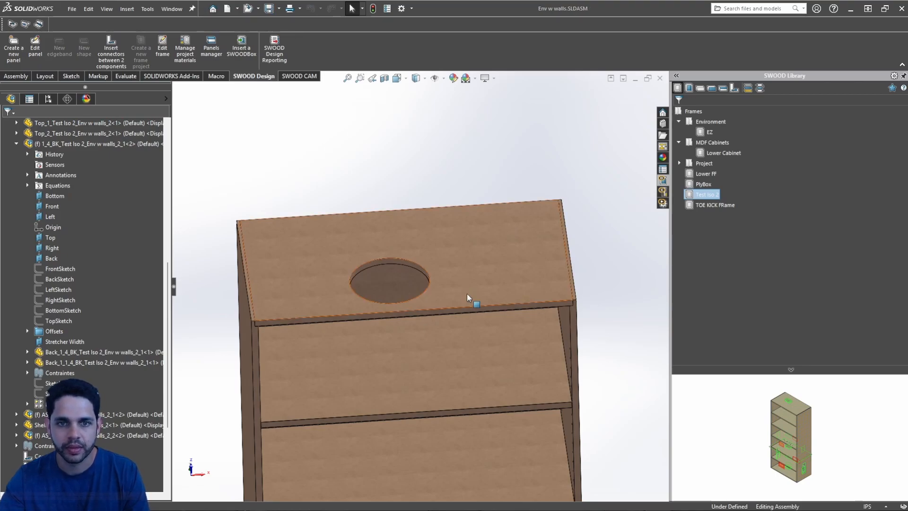
Step: Open the original Test Iso 2 frame from the library and examine its top panel and overall shape
{"action": "right_click", "coordinate": [711, 198]}
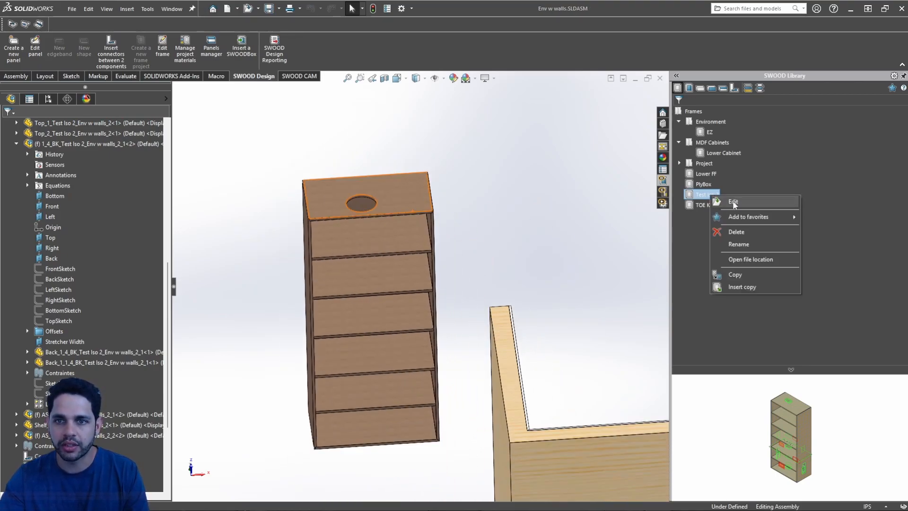
{"action": "left_click", "coordinate": [733, 201]}
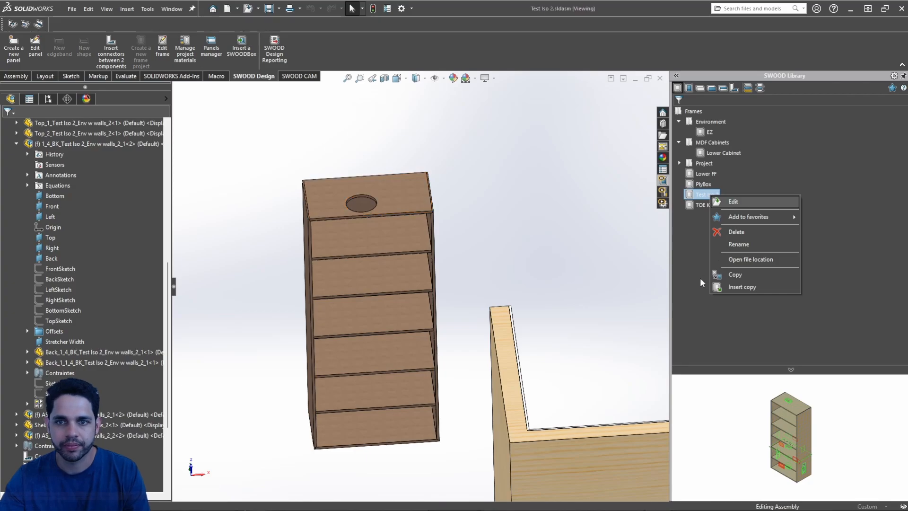
{"action": "scroll", "coordinate": [435, 181], "scroll_direction": "down", "scroll_amount": 7}
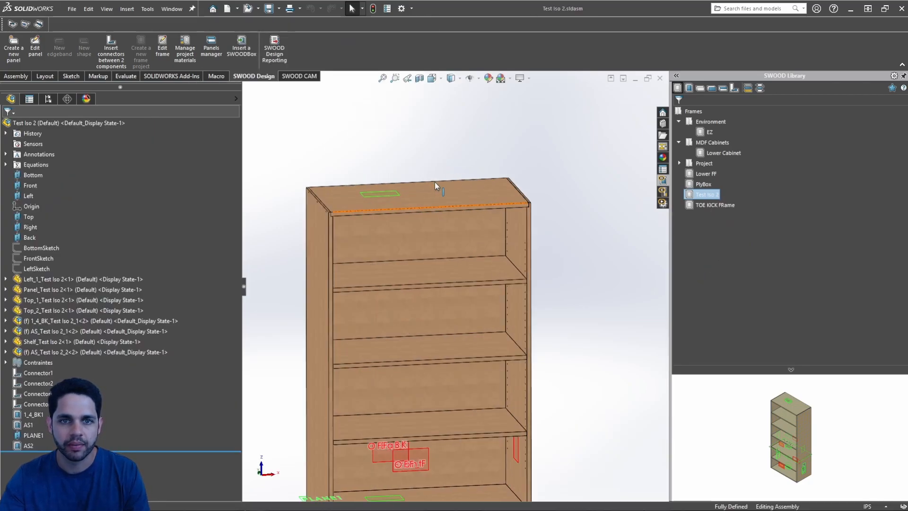
{"action": "middle_click_drag", "start_coordinate": [435, 182], "coordinate": [449, 254]}
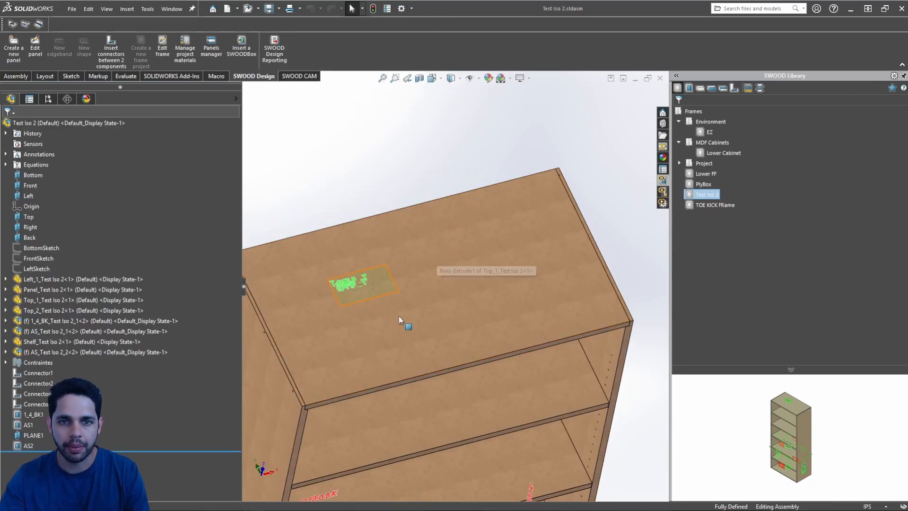
{"action": "scroll", "coordinate": [458, 307], "scroll_direction": "up", "scroll_amount": 6}
{"action": "middle_click_drag", "start_coordinate": [458, 307], "coordinate": [451, 224]}
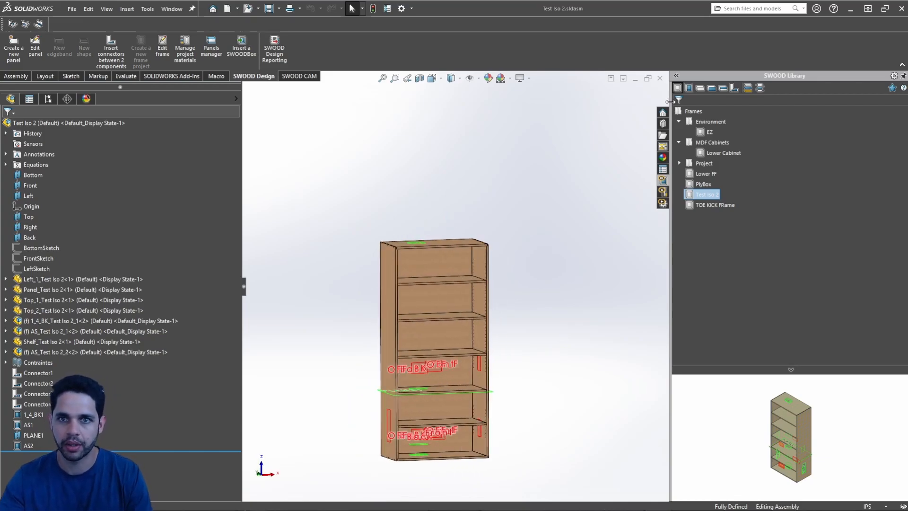
Step: Insert the original Test Iso 2 library frame into the Env w walls assembly, outside the room's end wall
{"action": "scroll", "coordinate": [538, 292], "scroll_direction": "up", "scroll_amount": 6}
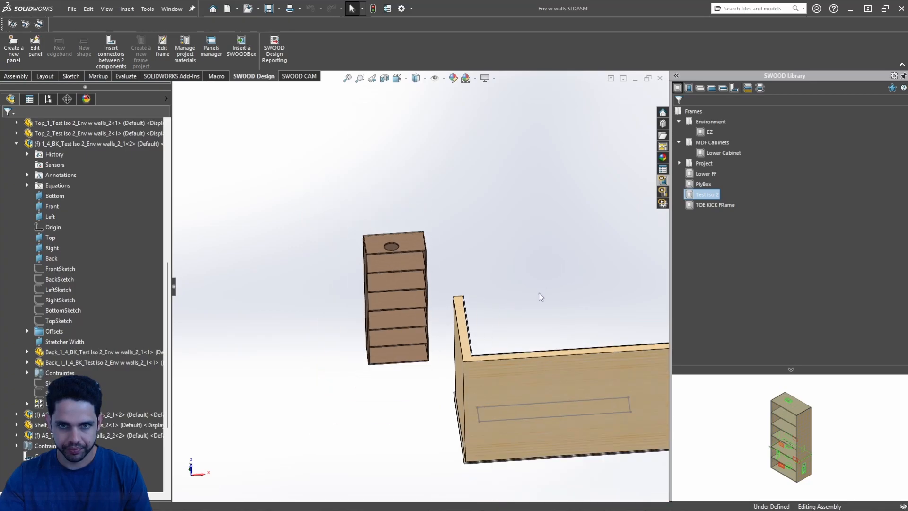
{"action": "middle_click_drag", "start_coordinate": [538, 293], "coordinate": [383, 283]}
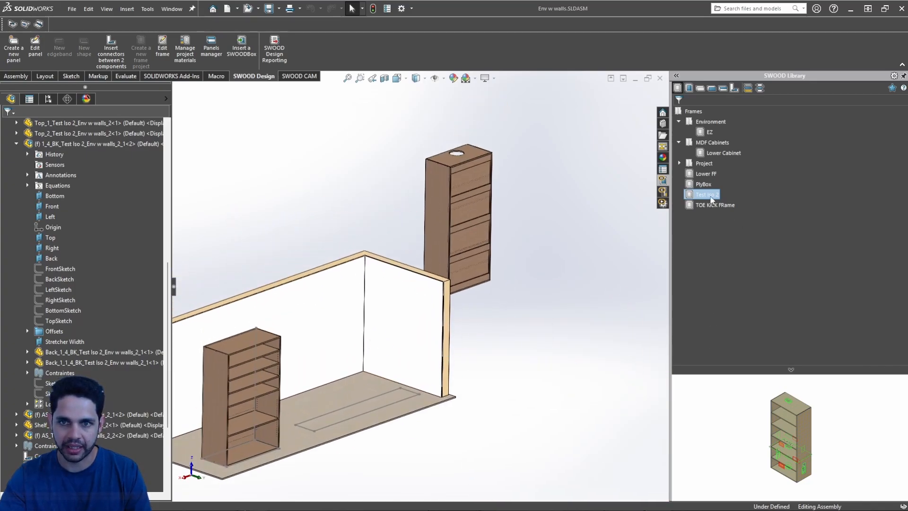
{"action": "left_click_drag", "start_coordinate": [710, 200], "coordinate": [501, 311]}
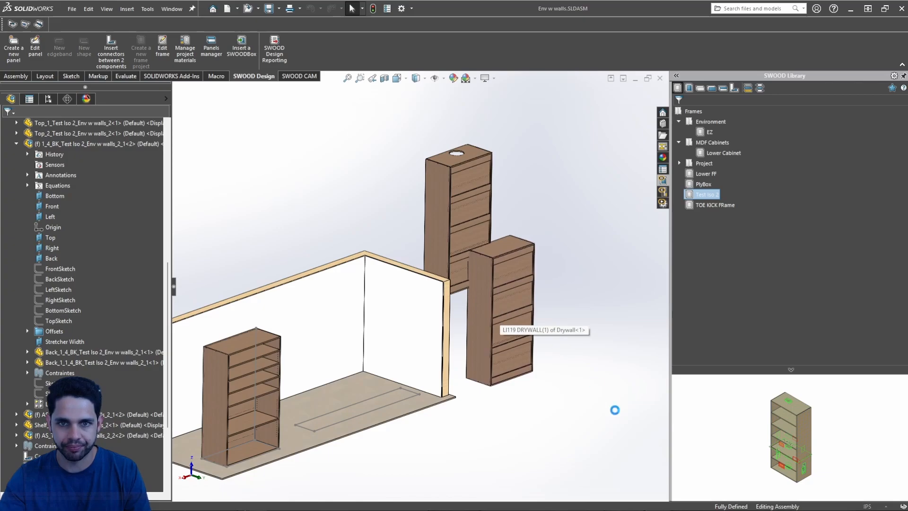
{"action": "scroll", "coordinate": [502, 263], "scroll_direction": "down", "scroll_amount": 5}
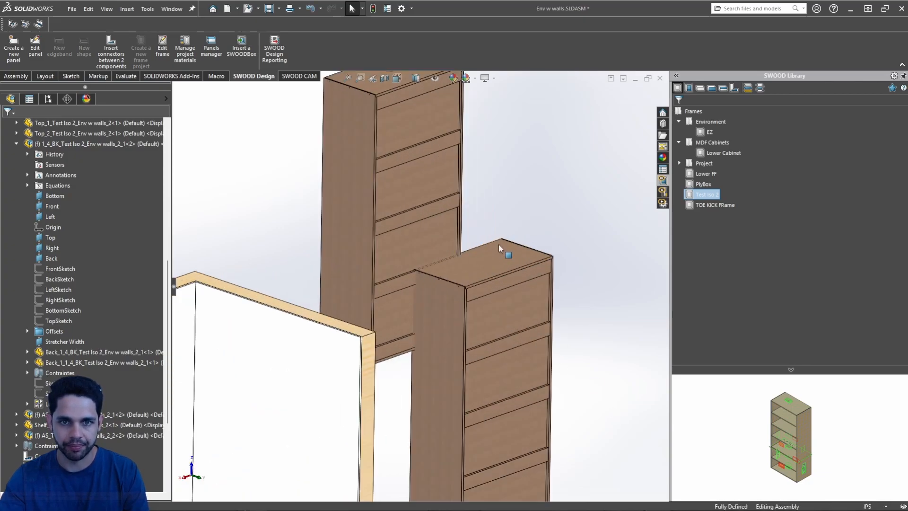
Step: Identify the newly inserted Test Iso 2 subassembly and move it clear of the bookcase with the hole
{"action": "left_click", "coordinate": [497, 270]}
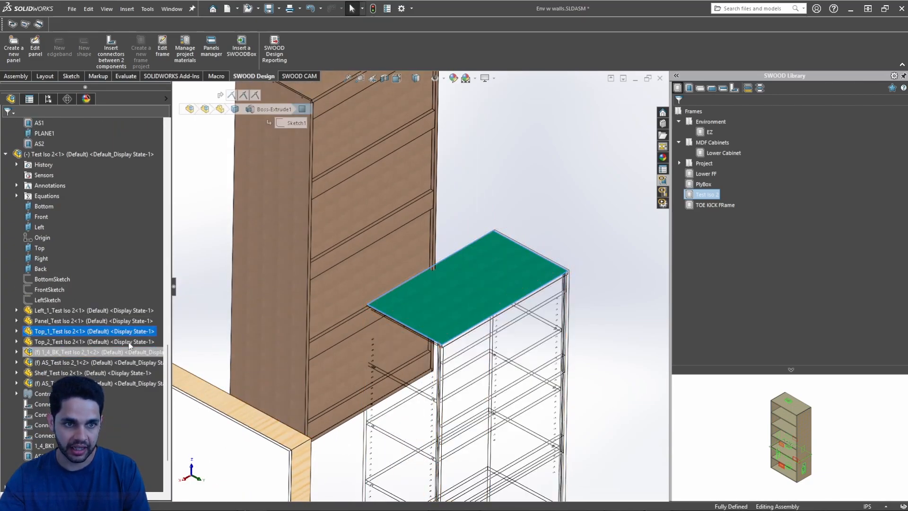
{"action": "left_click", "coordinate": [58, 155]}
{"action": "left_click", "coordinate": [585, 188]}
{"action": "scroll", "coordinate": [522, 278], "scroll_direction": "up", "scroll_amount": 4}
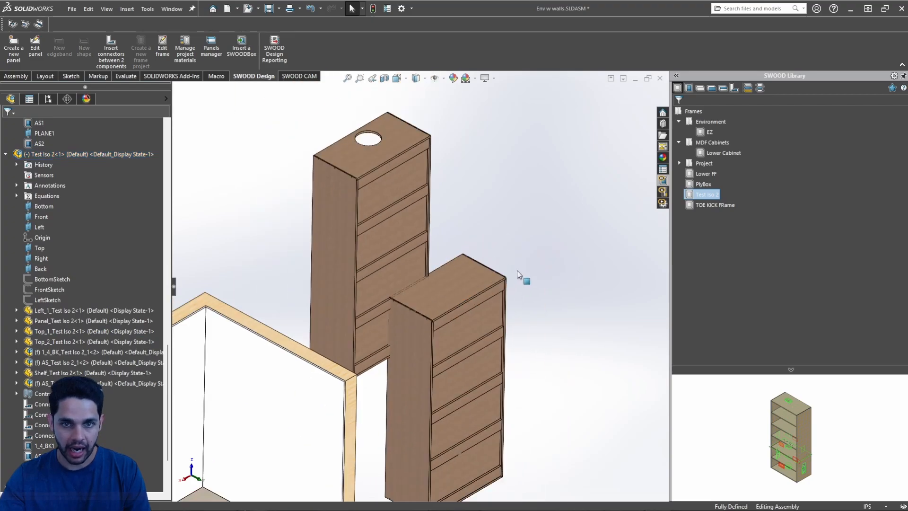
{"action": "scroll", "coordinate": [494, 289], "scroll_direction": "down", "scroll_amount": 1}
{"action": "left_click_drag", "start_coordinate": [436, 296], "coordinate": [527, 285]}
{"action": "left_click", "coordinate": [581, 296]}
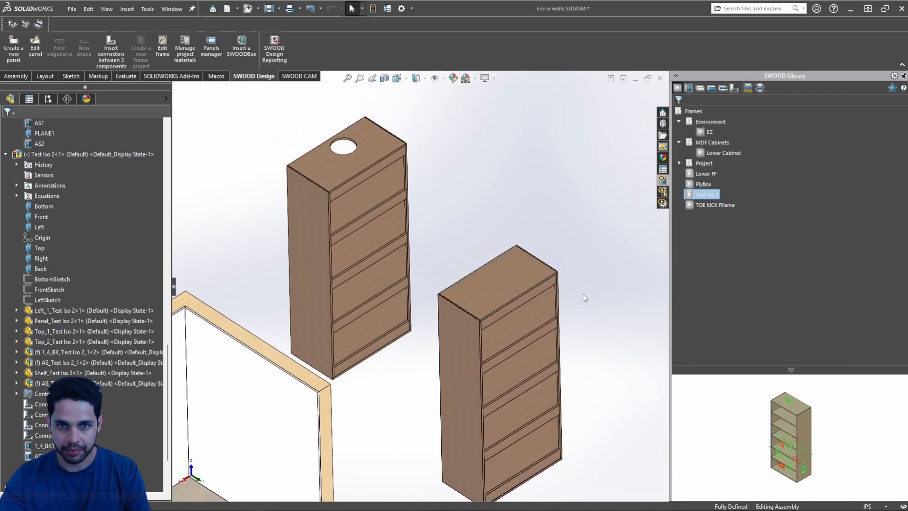
{"action": "scroll", "coordinate": [383, 271], "scroll_direction": "down", "scroll_amount": 5}
{"action": "right_click", "coordinate": [382, 271]}
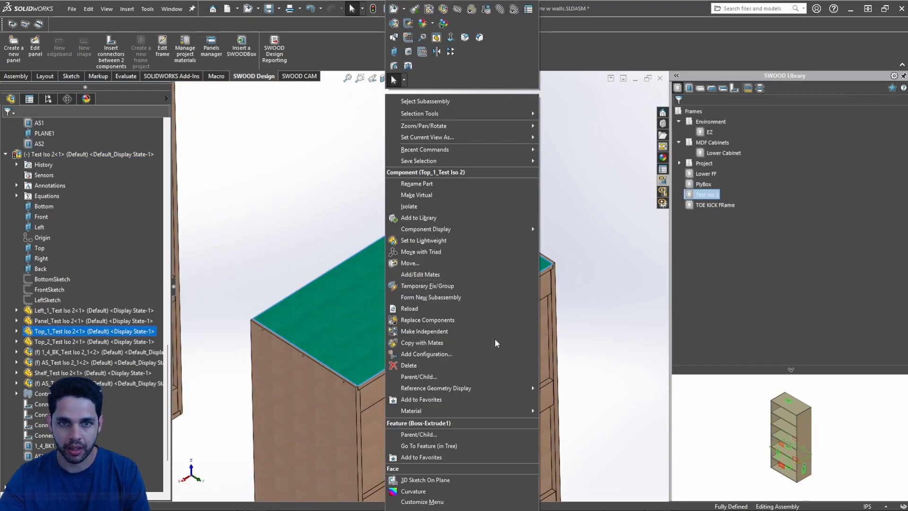
{"action": "left_click", "coordinate": [407, 37]}
{"action": "right_click_drag", "start_coordinate": [413, 277], "coordinate": [464, 234]}
{"action": "key", "text": "Escape"}
{"action": "left_click", "coordinate": [647, 108]}
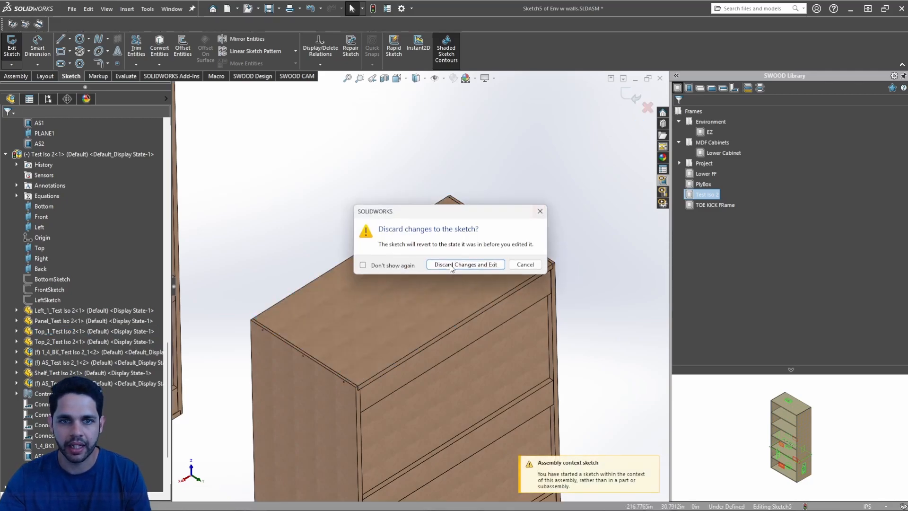
{"action": "left_click", "coordinate": [455, 265]}
Step: Open the top panel of the new Test Iso 2 bookcase for in-context part editing
{"action": "left_click", "coordinate": [421, 277]}
{"action": "right_click", "coordinate": [421, 277]}
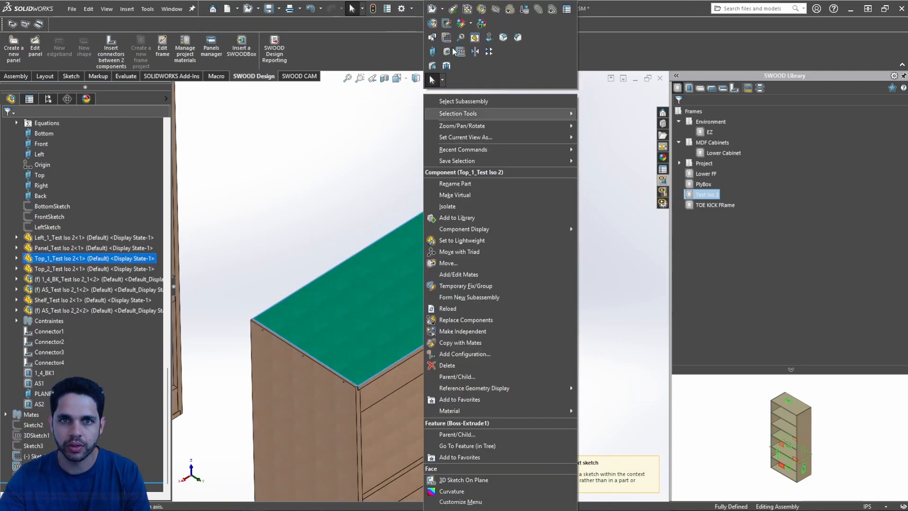
{"action": "left_click", "coordinate": [482, 12]}
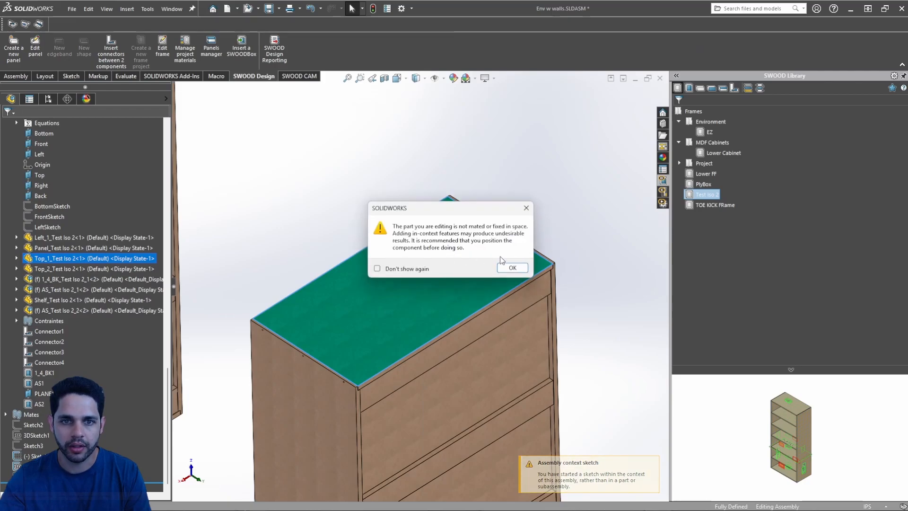
{"action": "left_click", "coordinate": [505, 265]}
Step: Start an Extruded Cut on the new bookcase's top face and sketch a circle of about 5.2 in radius
{"action": "right_click", "coordinate": [411, 289]}
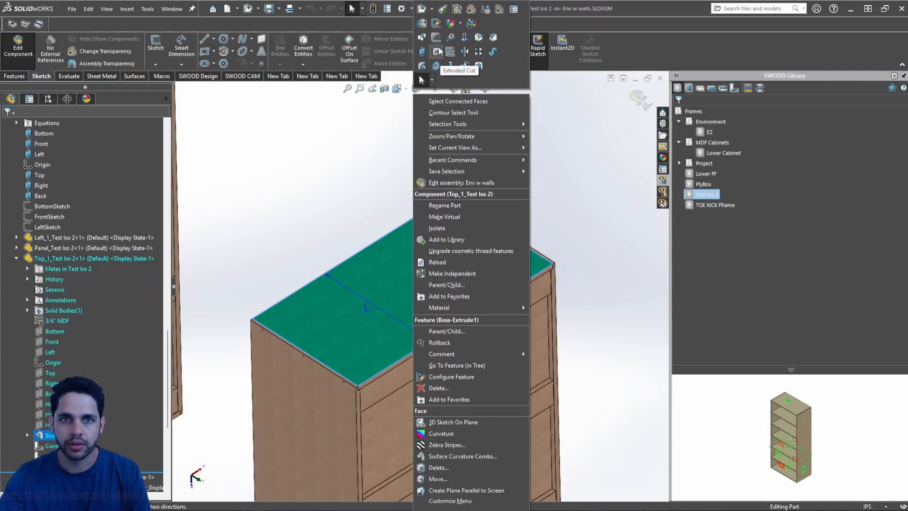
{"action": "left_click", "coordinate": [436, 52]}
{"action": "key", "text": "c"}
{"action": "left_click", "coordinate": [420, 279]}
{"action": "left_click", "coordinate": [437, 257]}
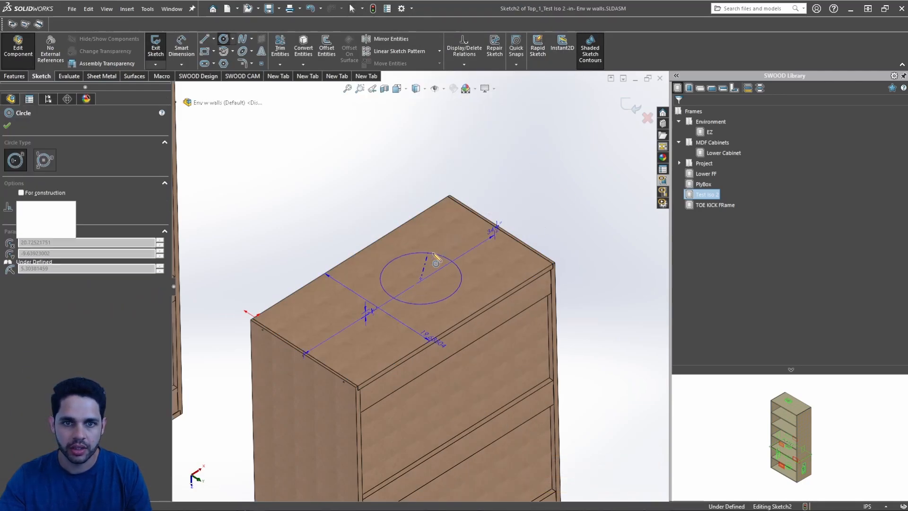
{"action": "key", "text": "Escape"}
Step: Cut the circle Through All in the new bookcase's top panel and save the assembly with its Test Iso 2 files
{"action": "right_click", "coordinate": [494, 184]}
{"action": "left_click", "coordinate": [504, 127]}
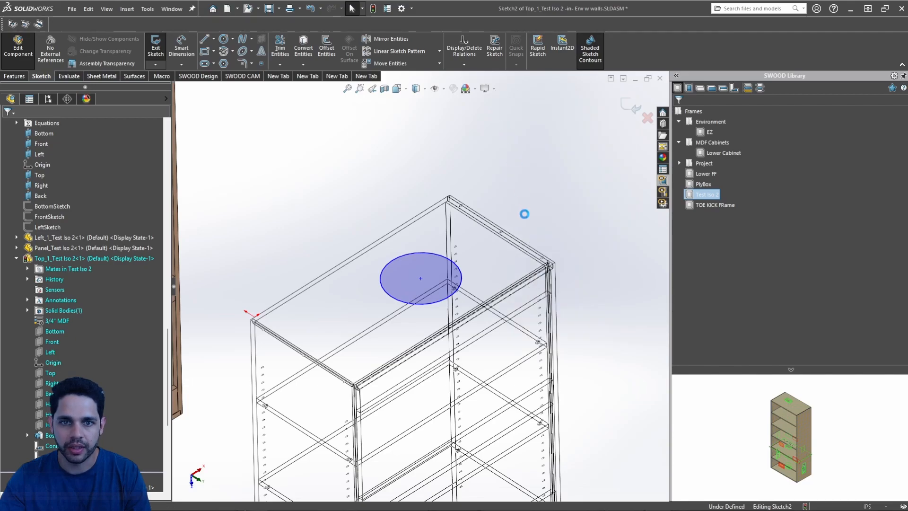
{"action": "right_click", "coordinate": [528, 169]}
{"action": "left_click", "coordinate": [558, 268]}
{"action": "right_click", "coordinate": [562, 242]}
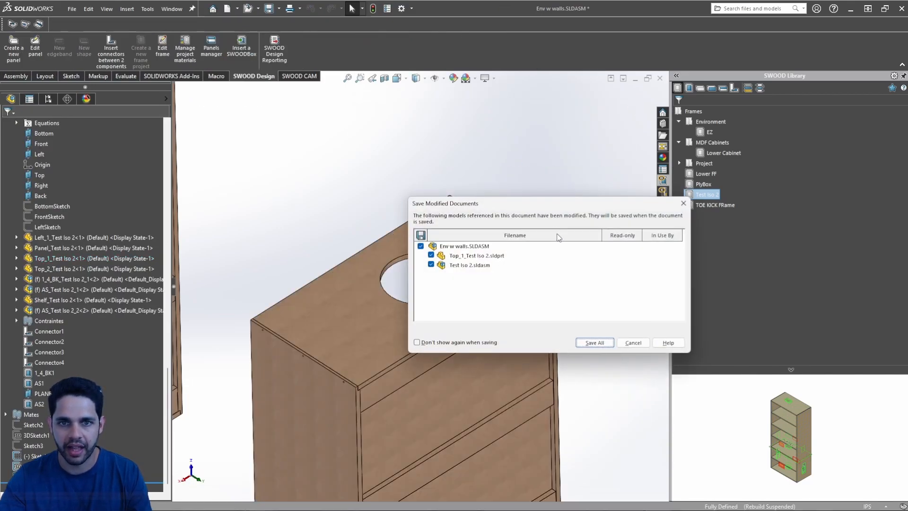
{"action": "left_click", "coordinate": [592, 342]}
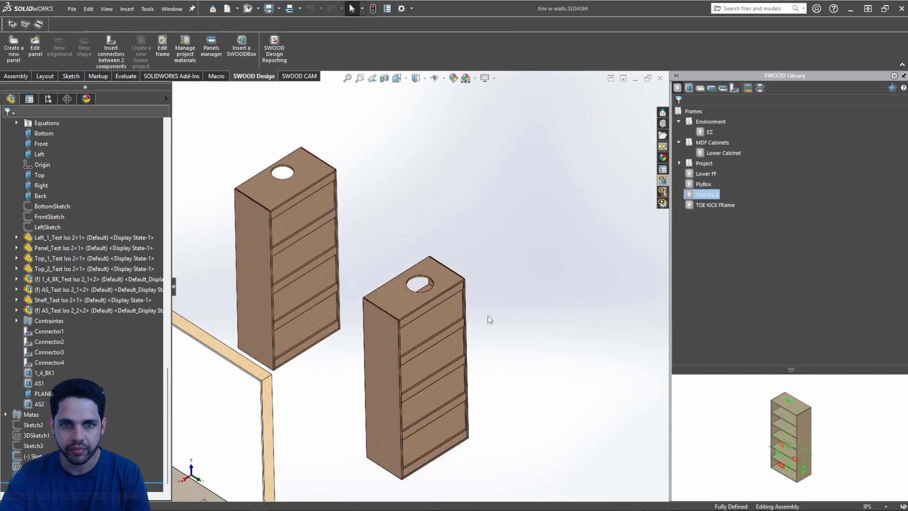
Step: Close the room assembly and open the Test Iso 2 frame from the library for editing
{"action": "right_click", "coordinate": [722, 198]}
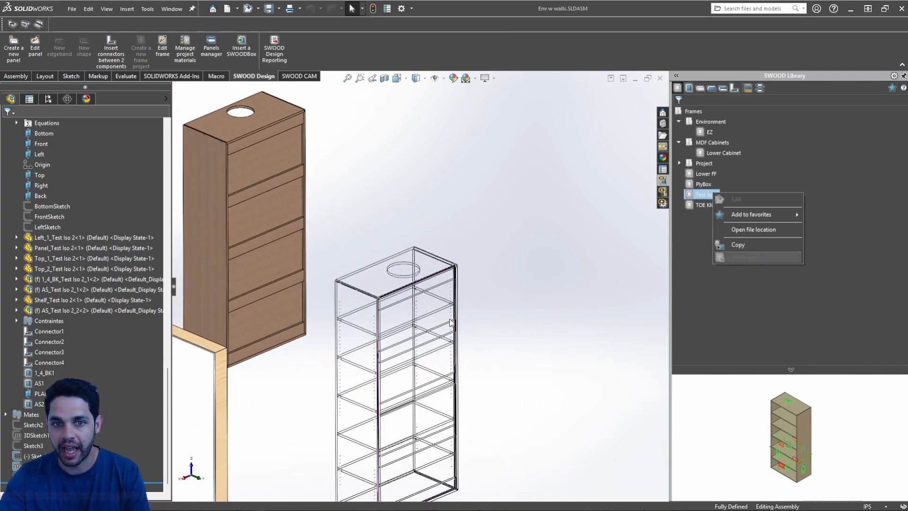
{"action": "scroll", "coordinate": [444, 283], "scroll_direction": "up", "scroll_amount": 5}
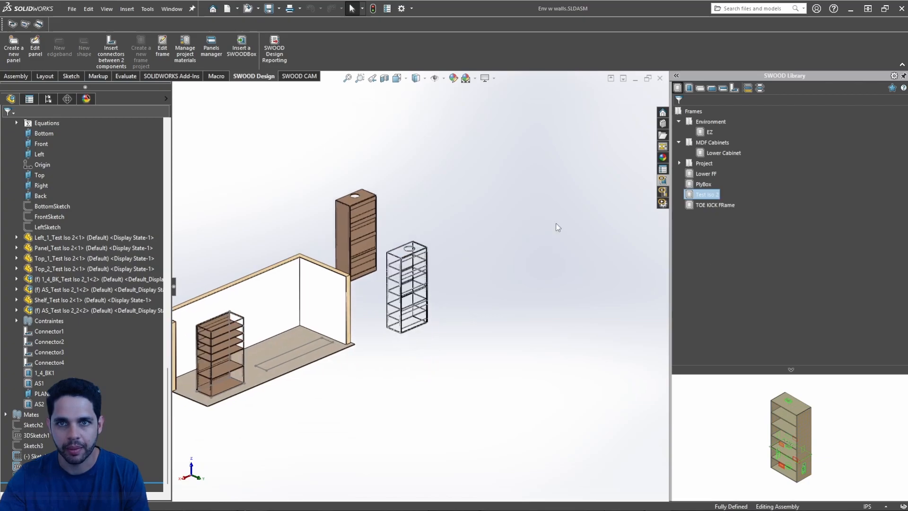
{"action": "left_click", "coordinate": [660, 79]}
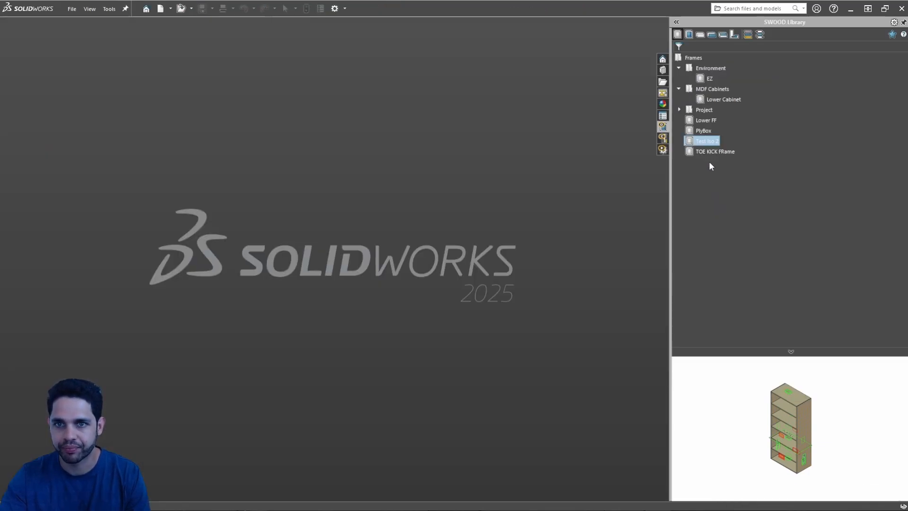
{"action": "right_click", "coordinate": [703, 130]}
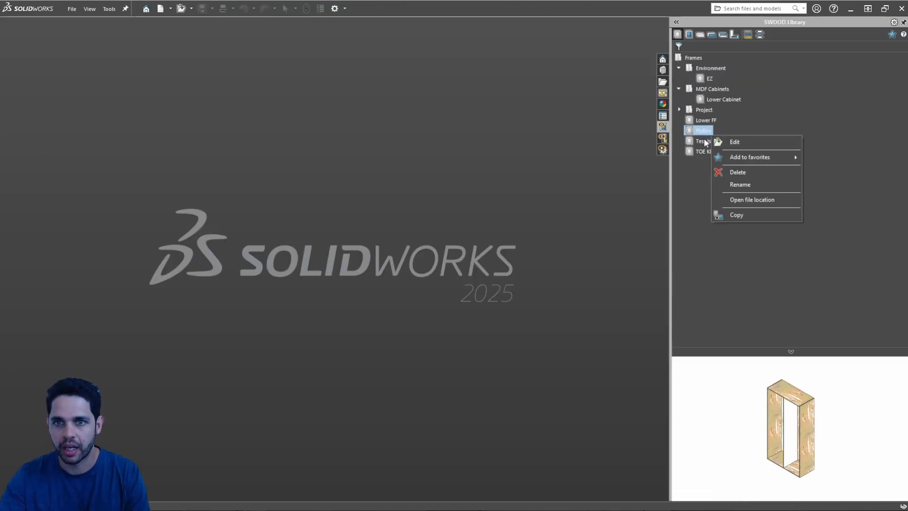
{"action": "right_click", "coordinate": [703, 141]}
{"action": "left_click", "coordinate": [737, 152]}
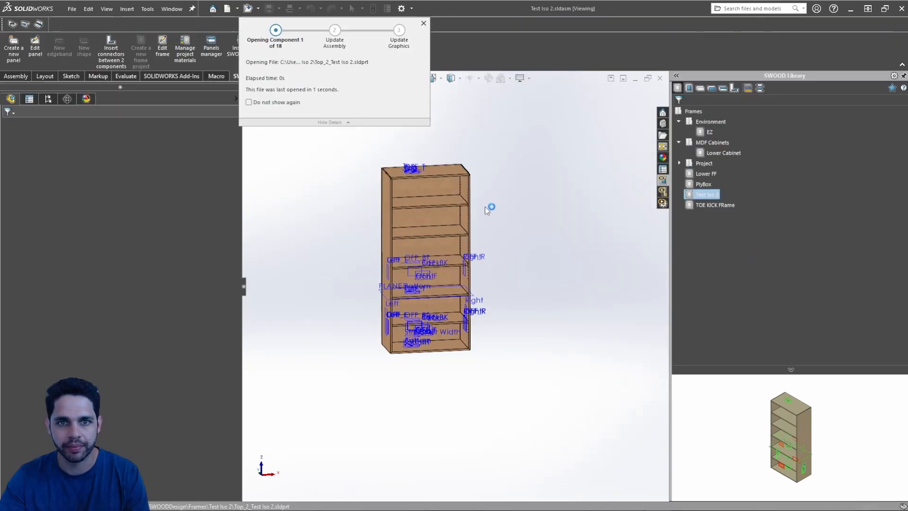
Step: Delete the circular extruded cut from the top panel of the Test Iso 2 library frame
{"action": "scroll", "coordinate": [414, 162], "scroll_direction": "down", "scroll_amount": 8}
{"action": "middle_click_drag", "start_coordinate": [421, 190], "coordinate": [580, 324]}
{"action": "scroll", "coordinate": [490, 313], "scroll_direction": "up", "scroll_amount": 10}
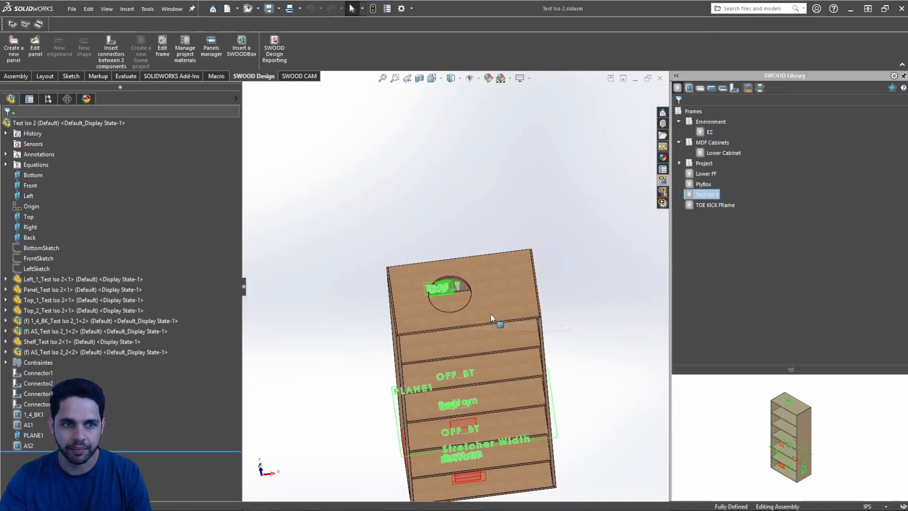
{"action": "middle_click_drag", "start_coordinate": [490, 314], "coordinate": [400, 287], "text": "ctrl"}
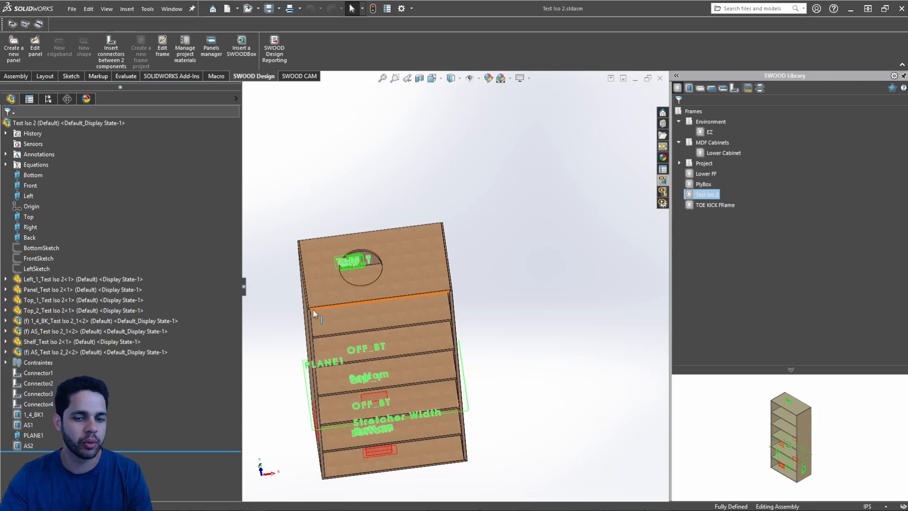
{"action": "middle_click_drag", "start_coordinate": [448, 235], "coordinate": [515, 274]}
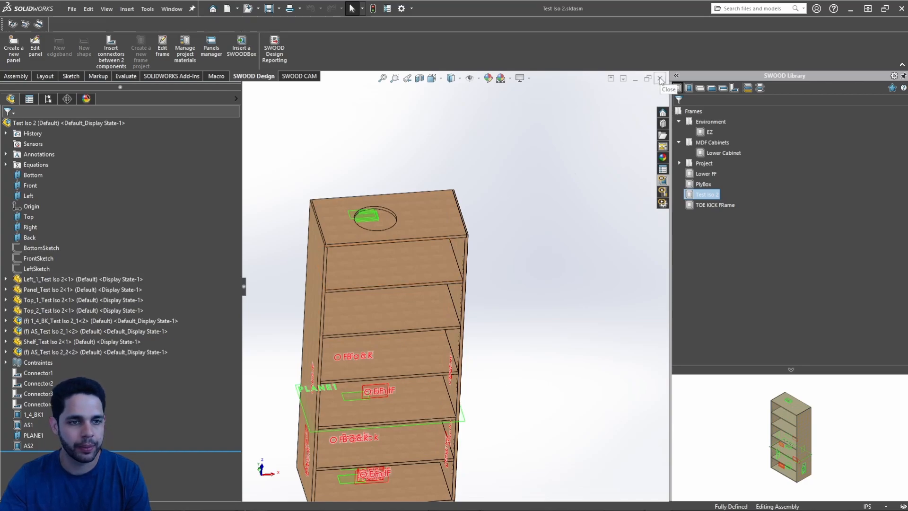
{"action": "left_click", "coordinate": [438, 212]}
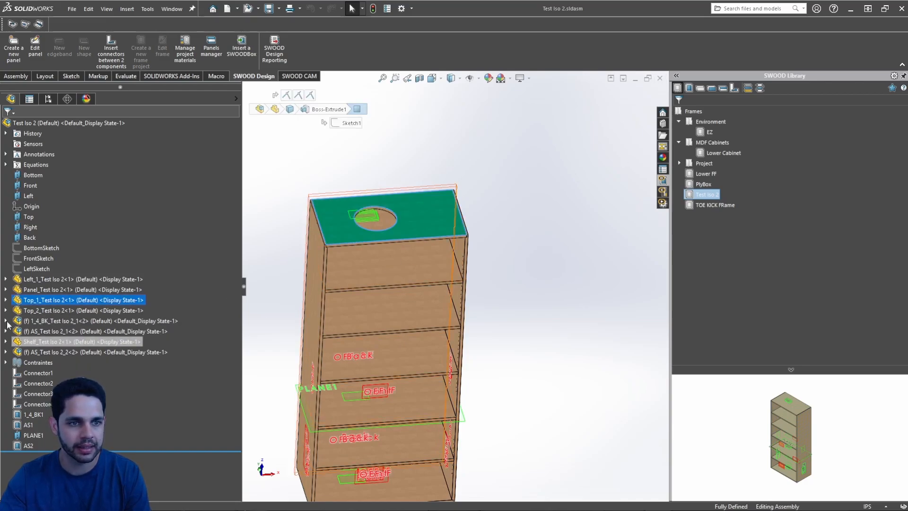
{"action": "right_click", "coordinate": [53, 349]}
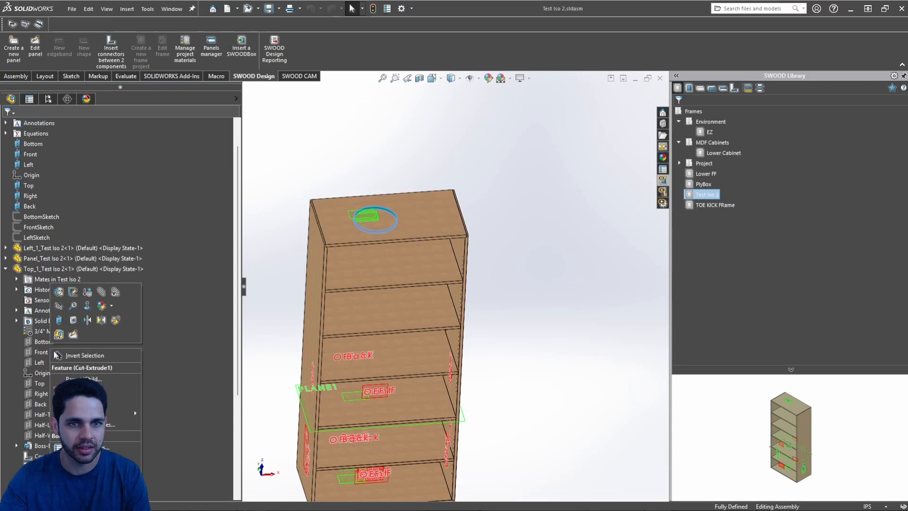
{"action": "key", "text": "Delete"}
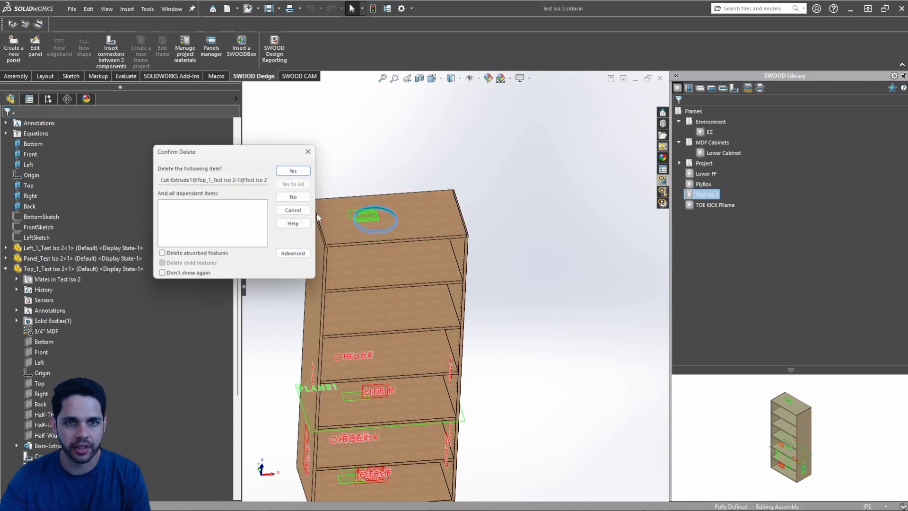
{"action": "left_click", "coordinate": [293, 171]}
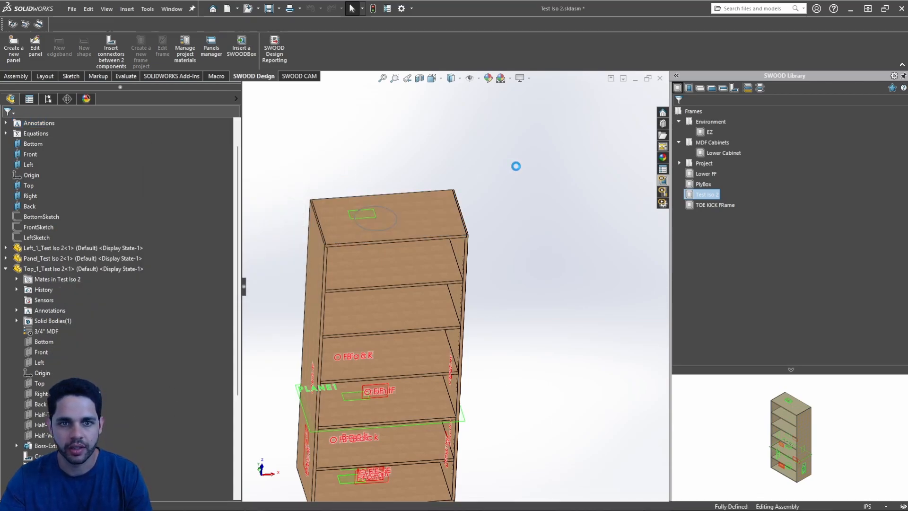
Step: Delete the leftover circle sketch on the top panel, save the library frame with all modified files, and close it
{"action": "right_click", "coordinate": [390, 226]}
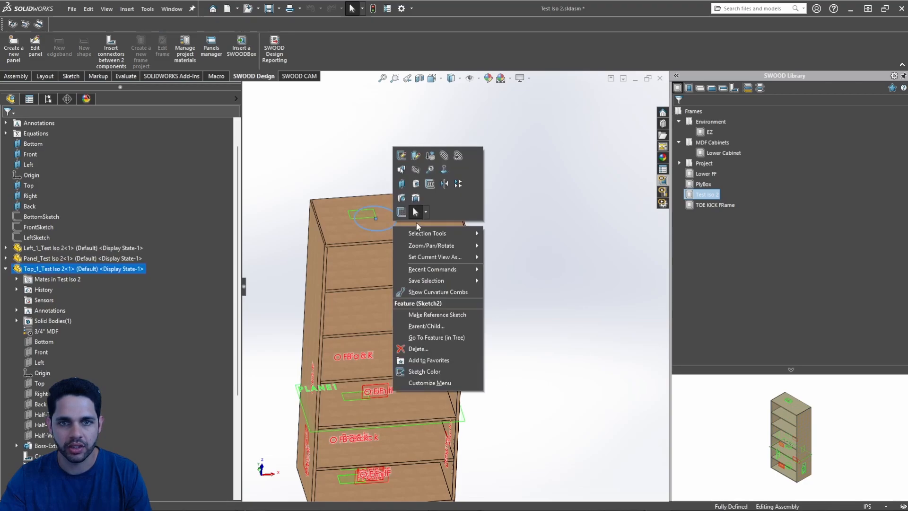
{"action": "left_click", "coordinate": [463, 349]}
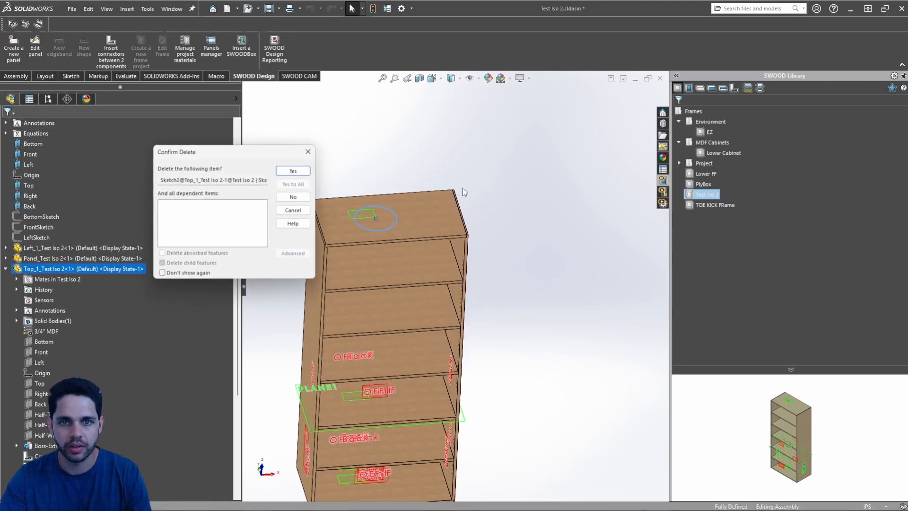
{"action": "left_click", "coordinate": [279, 172]}
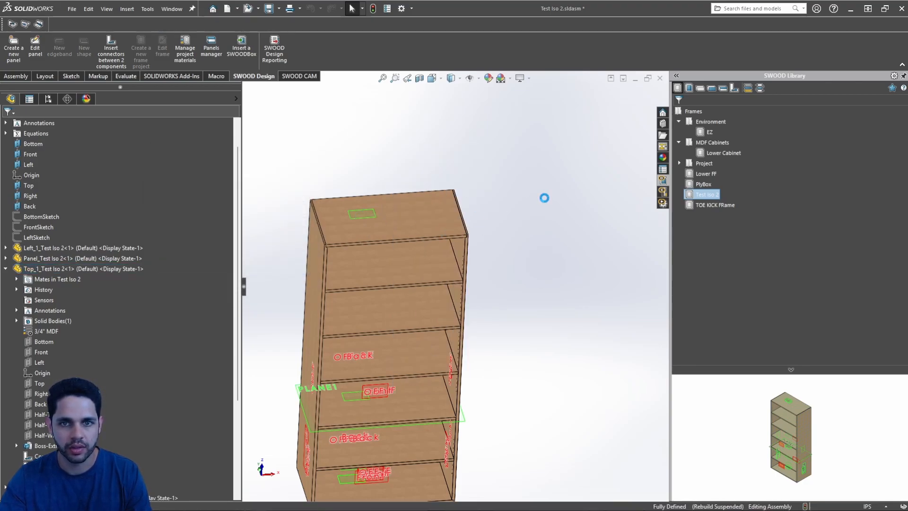
{"action": "key", "text": "ctrl+s"}
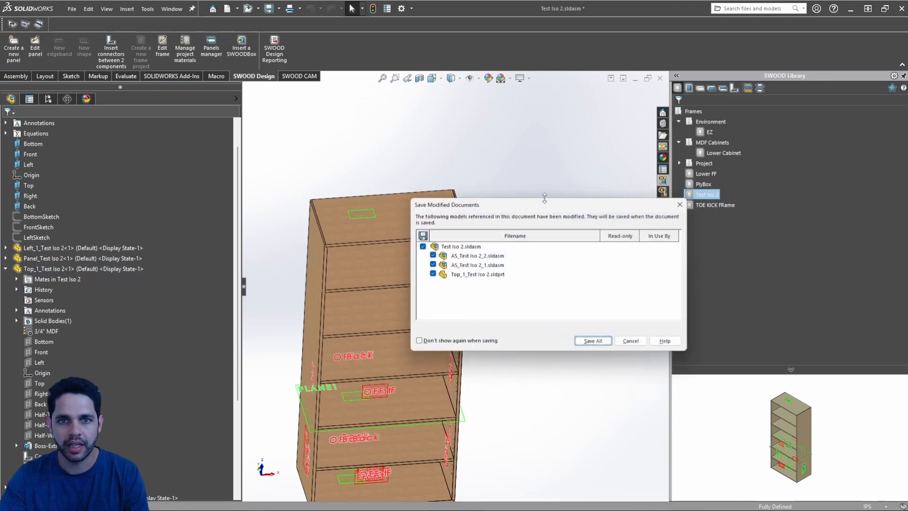
{"action": "left_click", "coordinate": [598, 342]}
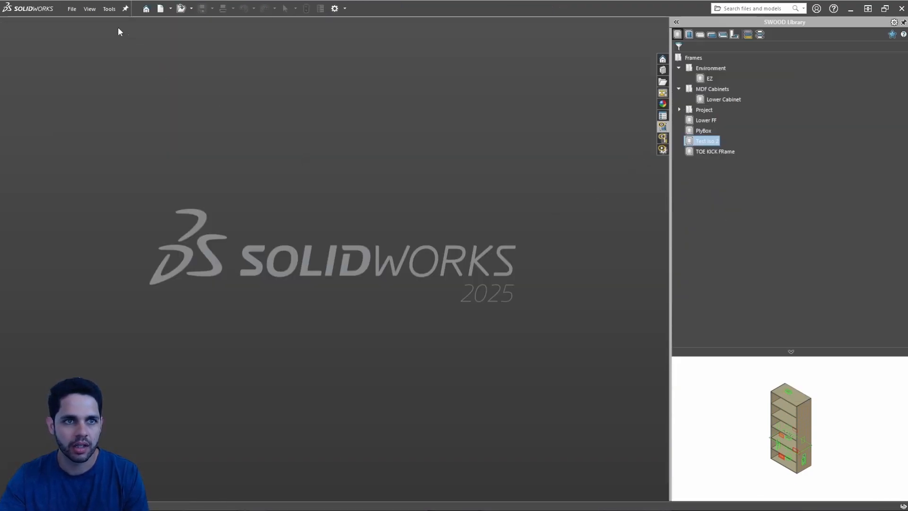
Step: Reopen the Env w walls assembly and delete the Test Iso 2 subassembly that references the library frame directly
{"action": "left_click", "coordinate": [72, 9]}
{"action": "left_click", "coordinate": [105, 63]}
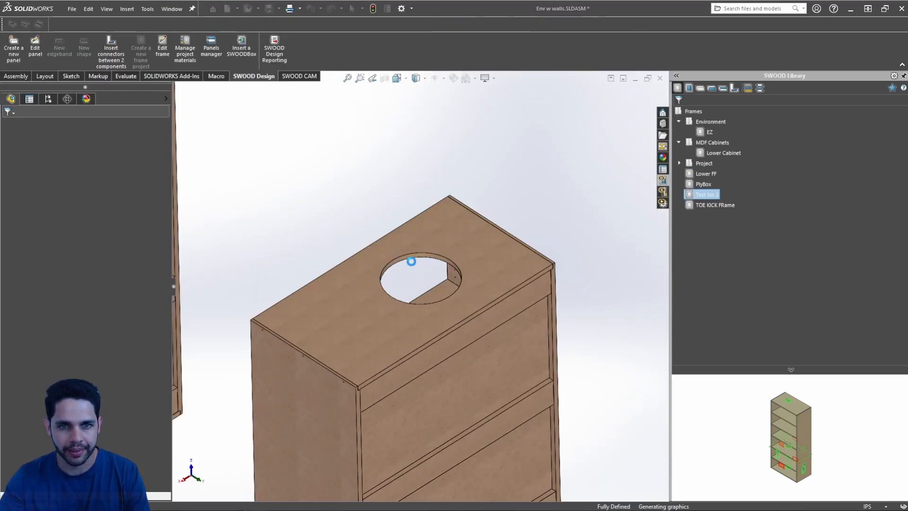
{"action": "left_click", "coordinate": [47, 258]}
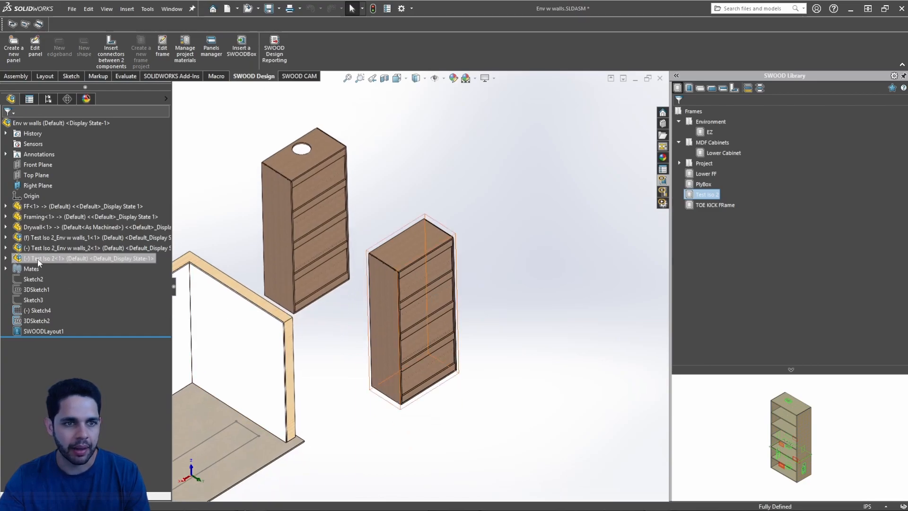
{"action": "right_click", "coordinate": [47, 258]}
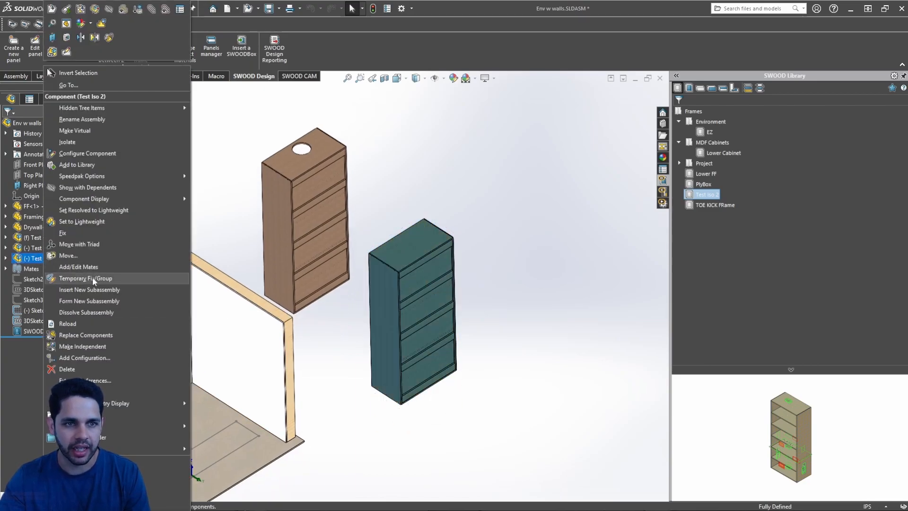
{"action": "left_click", "coordinate": [108, 369]}
{"action": "left_click", "coordinate": [307, 173]}
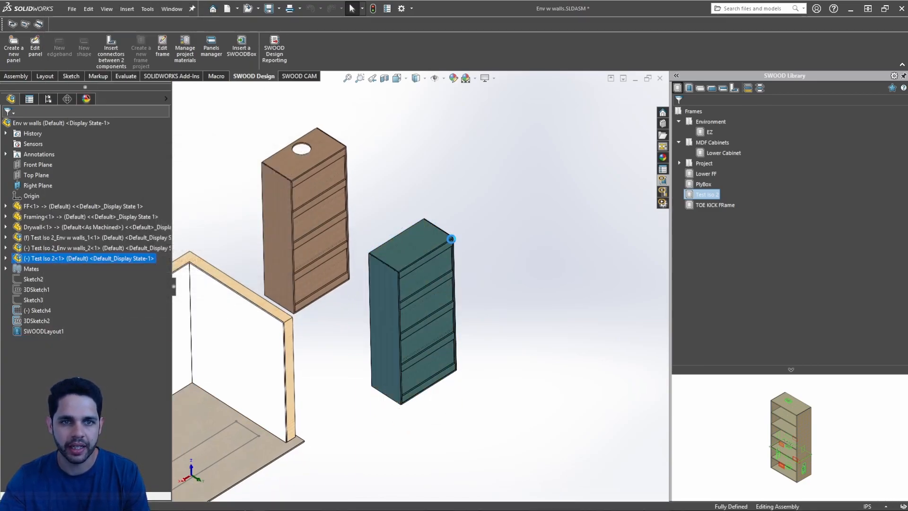
Step: Move the bookcase with the hole slightly upward outside the room and collapse its component list
{"action": "scroll", "coordinate": [397, 283], "scroll_direction": "up", "scroll_amount": 3}
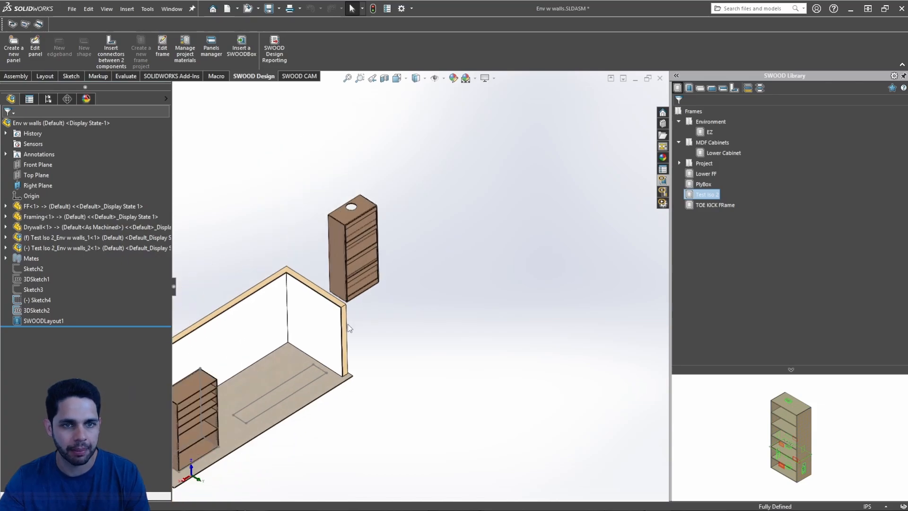
{"action": "middle_click_drag", "start_coordinate": [348, 325], "coordinate": [320, 274]}
{"action": "scroll", "coordinate": [387, 278], "scroll_direction": "down", "scroll_amount": 4}
{"action": "scroll", "coordinate": [397, 274], "scroll_direction": "down", "scroll_amount": 2}
{"action": "middle_click_drag", "start_coordinate": [397, 275], "coordinate": [403, 303]}
{"action": "scroll", "coordinate": [403, 303], "scroll_direction": "up", "scroll_amount": 1}
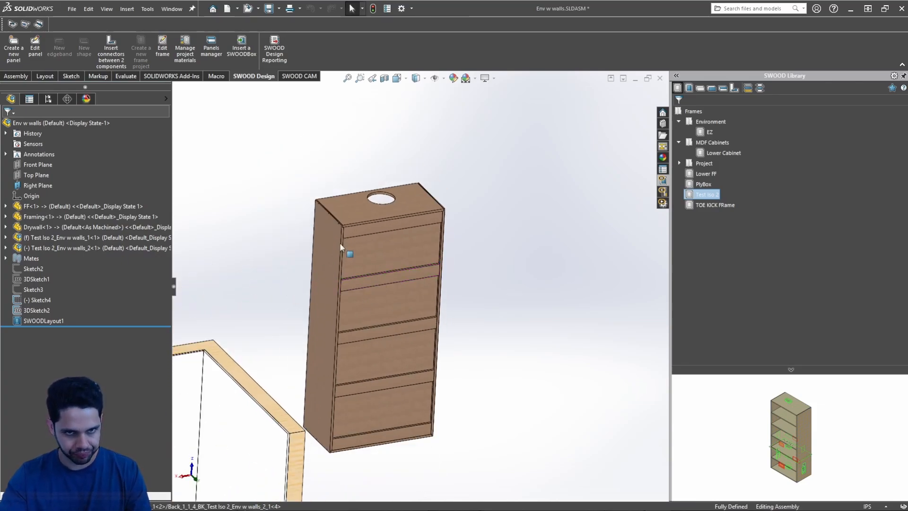
{"action": "left_click_drag", "start_coordinate": [330, 265], "coordinate": [329, 236]}
{"action": "left_click", "coordinate": [477, 327]}
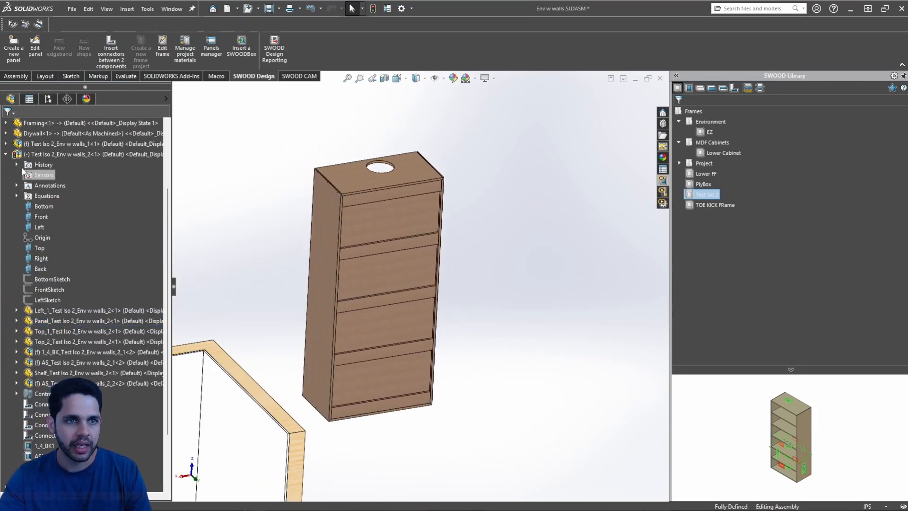
{"action": "left_click", "coordinate": [5, 154]}
{"action": "middle_click_drag", "start_coordinate": [562, 256], "coordinate": [445, 330]}
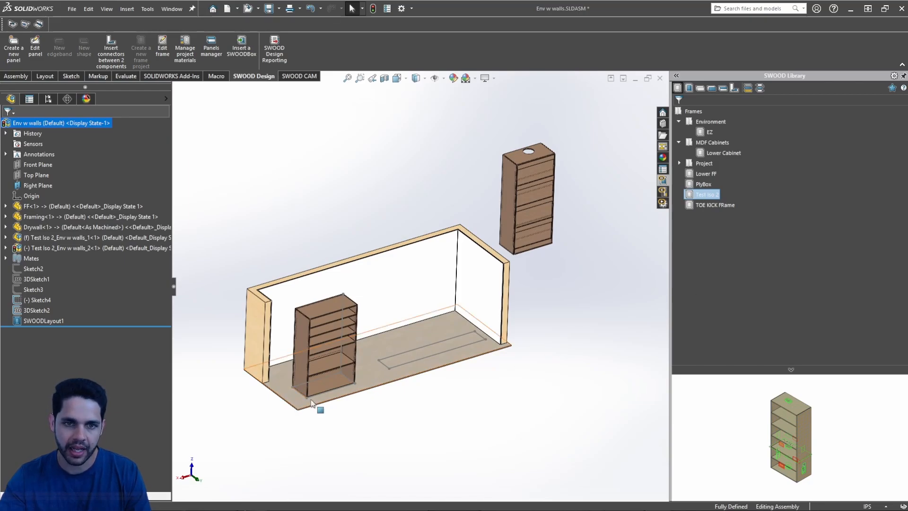
Step: Examine how the components of the bookcase inside the room are named, and collapse the component tree
{"action": "scroll", "coordinate": [328, 351], "scroll_direction": "down", "scroll_amount": 4}
{"action": "middle_click_drag", "start_coordinate": [328, 351], "coordinate": [303, 312]}
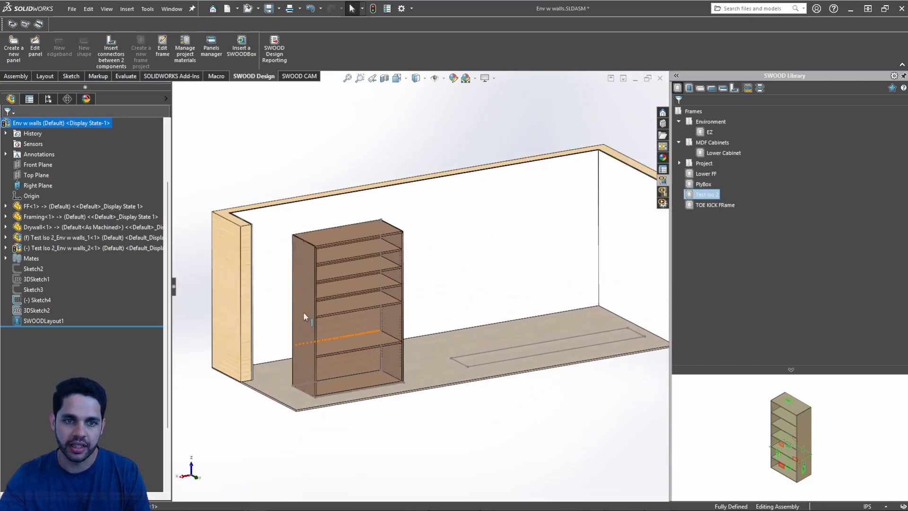
{"action": "left_click", "coordinate": [302, 312]}
{"action": "scroll", "coordinate": [454, 393], "scroll_direction": "up", "scroll_amount": 2}
{"action": "left_click", "coordinate": [412, 414]}
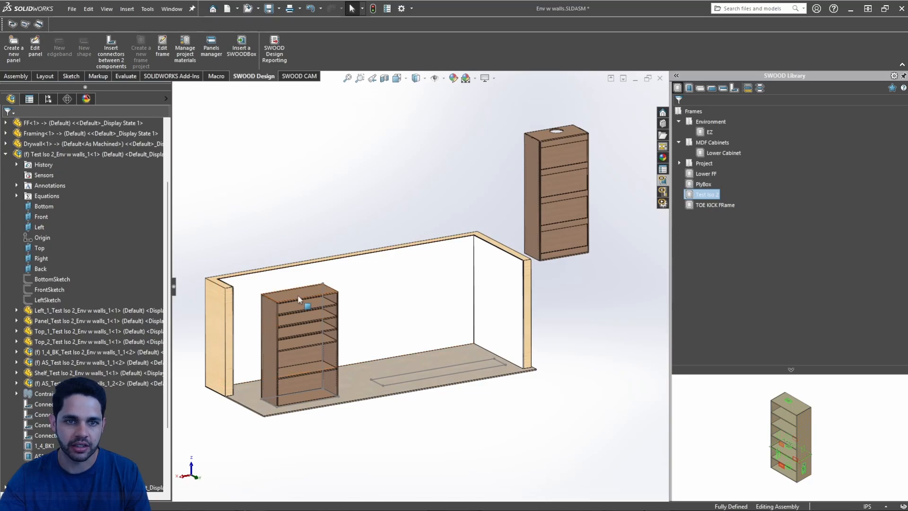
{"action": "left_click_drag", "start_coordinate": [297, 294], "coordinate": [312, 250]}
{"action": "left_click", "coordinate": [312, 251]}
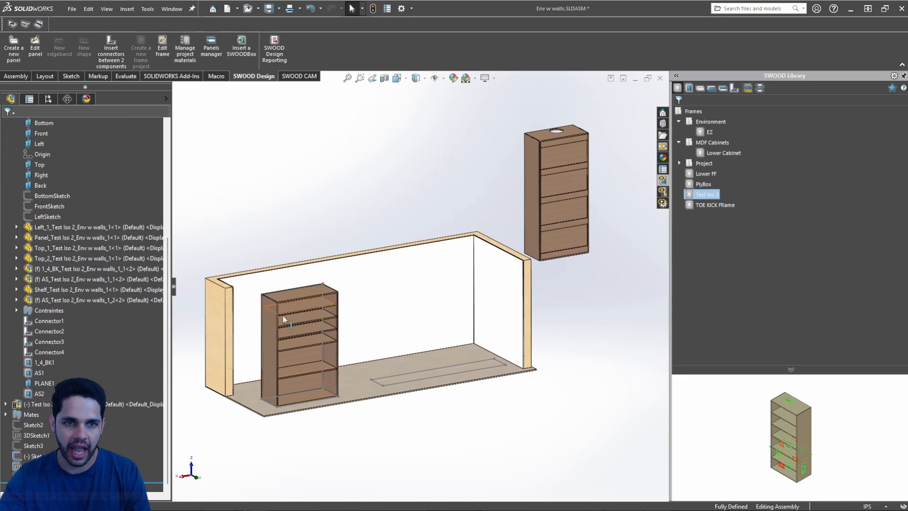
{"action": "left_click", "coordinate": [433, 425]}
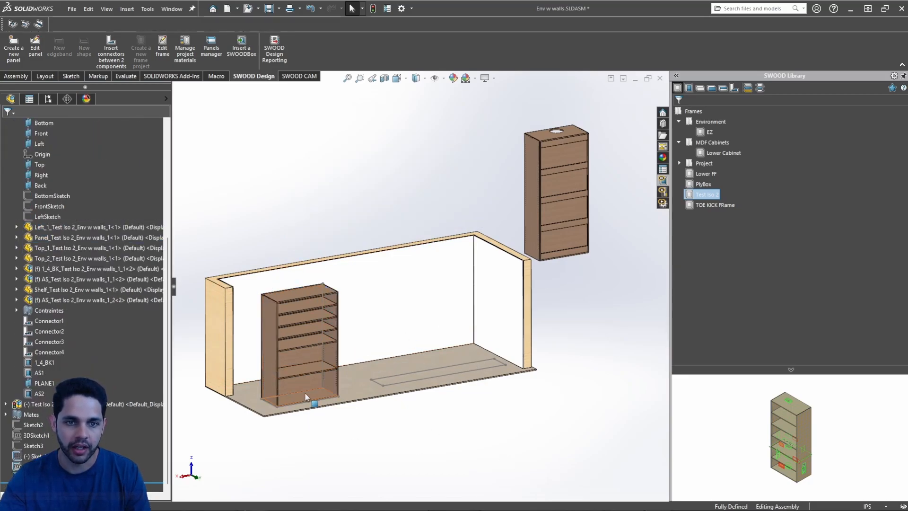
{"action": "left_click", "coordinate": [318, 356]}
{"action": "left_click", "coordinate": [383, 455]}
{"action": "scroll", "coordinate": [383, 455], "scroll_direction": "up", "scroll_amount": 1}
{"action": "scroll", "coordinate": [117, 392], "scroll_direction": "up", "scroll_amount": 5}
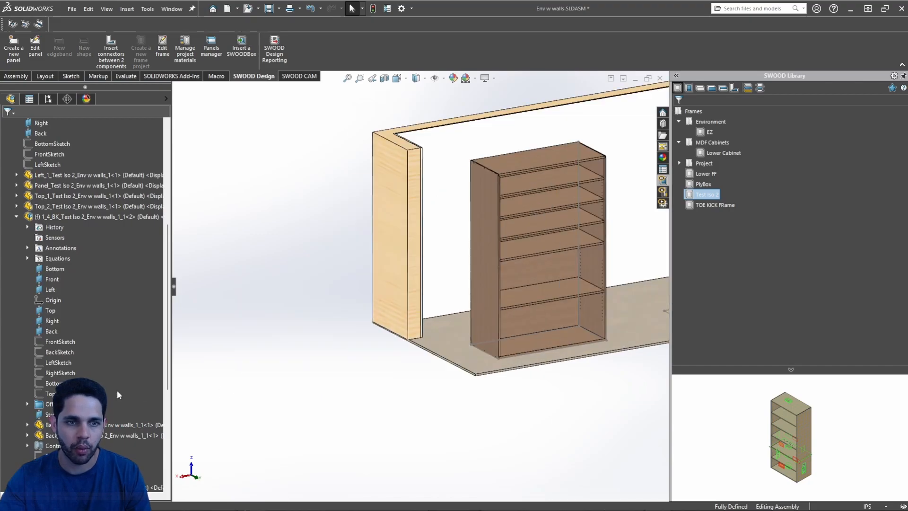
{"action": "scroll", "coordinate": [421, 288], "scroll_direction": "down", "scroll_amount": 4}
{"action": "middle_click_drag", "start_coordinate": [492, 278], "coordinate": [242, 353], "text": "ctrl"}
{"action": "scroll", "coordinate": [109, 371], "scroll_direction": "up", "scroll_amount": 6}
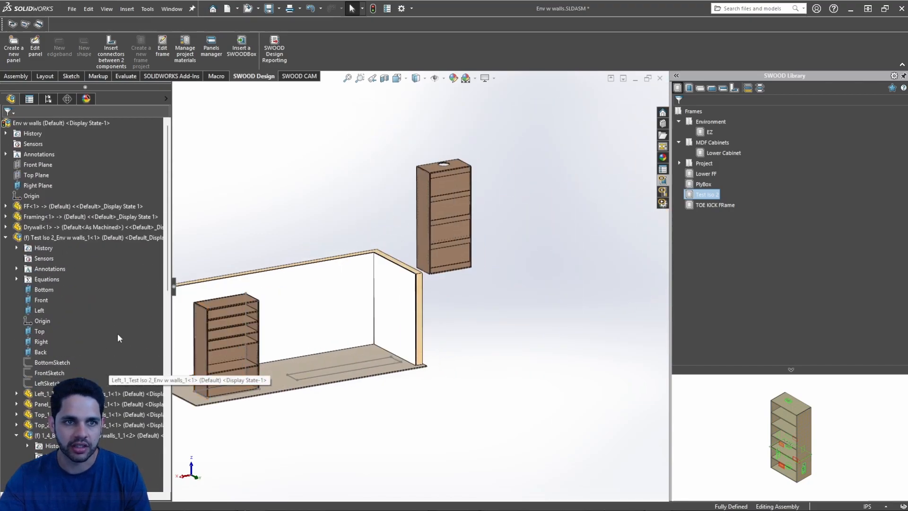
{"action": "right_click", "coordinate": [75, 125]}
{"action": "left_click", "coordinate": [152, 444]}
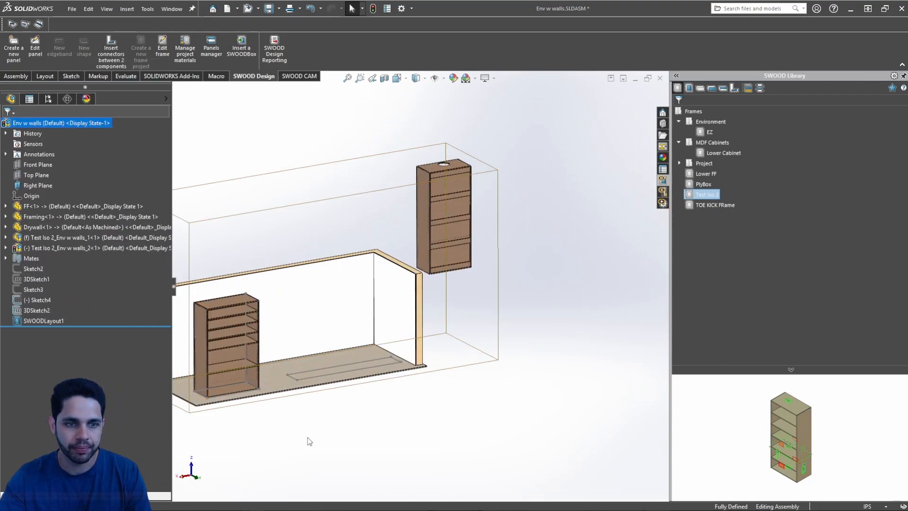
Step: Examine the component names of the bookcase with the hole outside the room
{"action": "scroll", "coordinate": [278, 384], "scroll_direction": "down", "scroll_amount": 4}
{"action": "scroll", "coordinate": [487, 331], "scroll_direction": "up", "scroll_amount": 6}
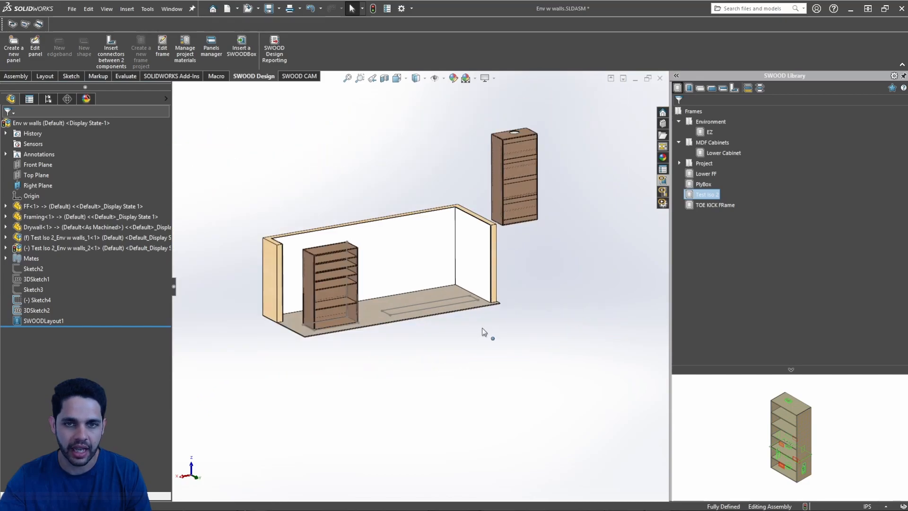
{"action": "scroll", "coordinate": [462, 239], "scroll_direction": "down", "scroll_amount": 4}
{"action": "scroll", "coordinate": [462, 236], "scroll_direction": "down", "scroll_amount": 2}
{"action": "middle_click_drag", "start_coordinate": [462, 236], "coordinate": [463, 232]}
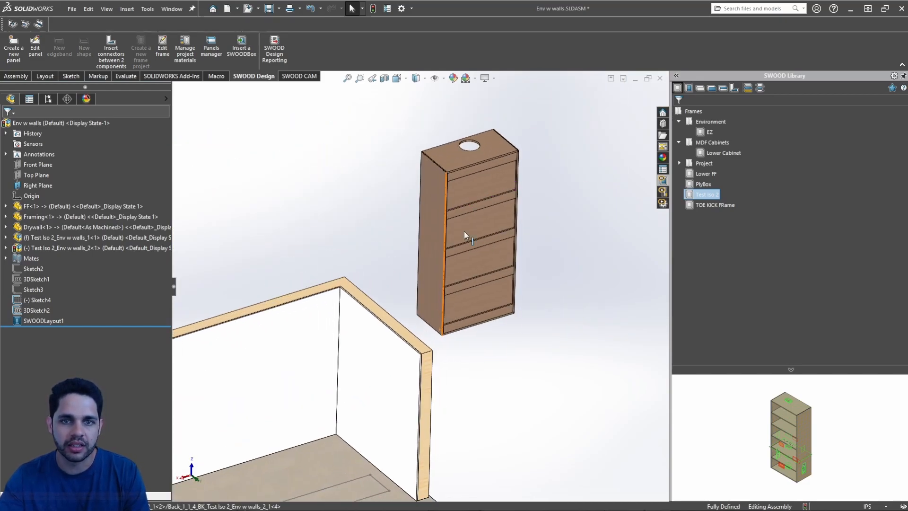
{"action": "left_click", "coordinate": [436, 221]}
{"action": "scroll", "coordinate": [510, 307], "scroll_direction": "up", "scroll_amount": 3}
{"action": "scroll", "coordinate": [510, 310], "scroll_direction": "up", "scroll_amount": 2}
{"action": "left_click", "coordinate": [503, 339]}
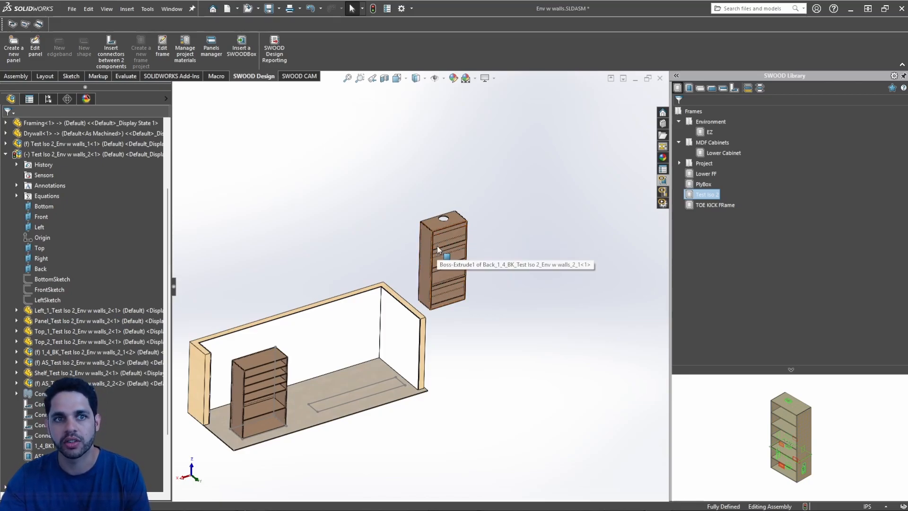
Step: Examine the bookcase inside the room and the closed back of the bookcase with the hole outside the room
{"action": "scroll", "coordinate": [436, 251], "scroll_direction": "down", "scroll_amount": 2}
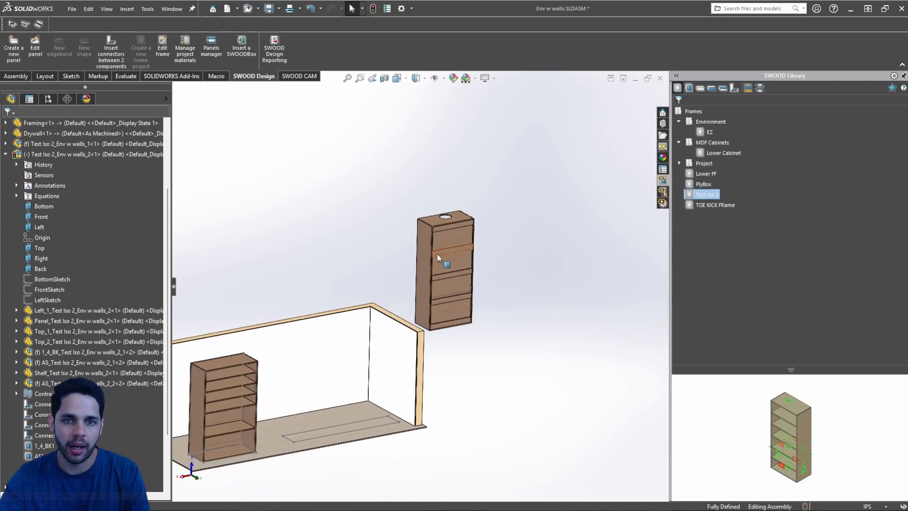
{"action": "middle_click_drag", "start_coordinate": [437, 253], "coordinate": [518, 273]}
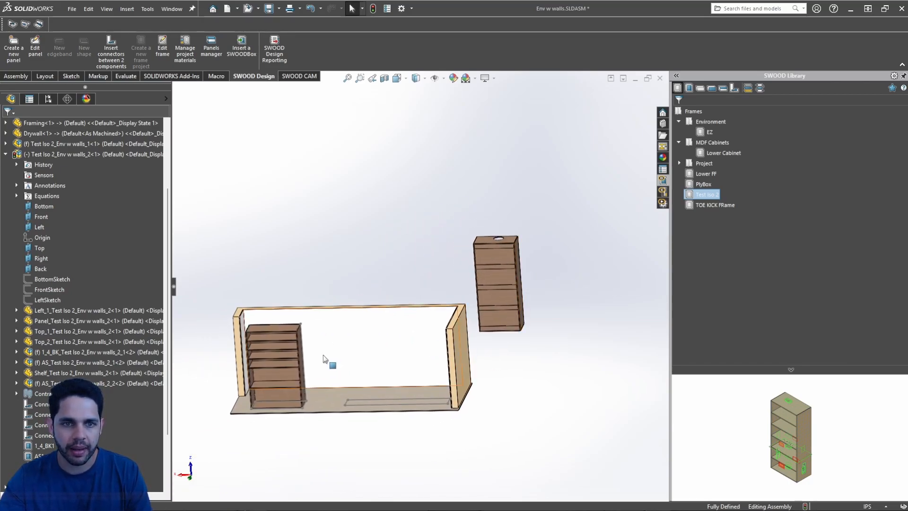
{"action": "scroll", "coordinate": [321, 354], "scroll_direction": "down", "scroll_amount": 4}
{"action": "middle_click_drag", "start_coordinate": [320, 355], "coordinate": [268, 306]}
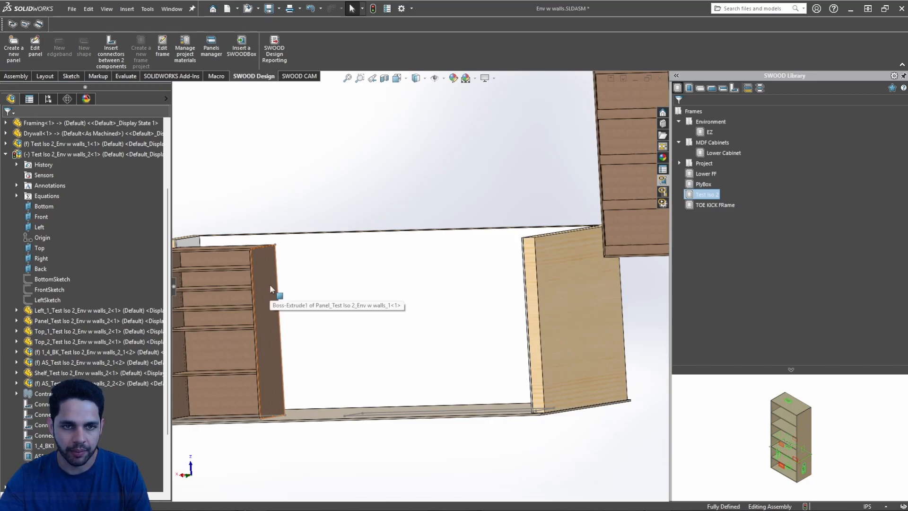
{"action": "scroll", "coordinate": [261, 271], "scroll_direction": "up", "scroll_amount": 3}
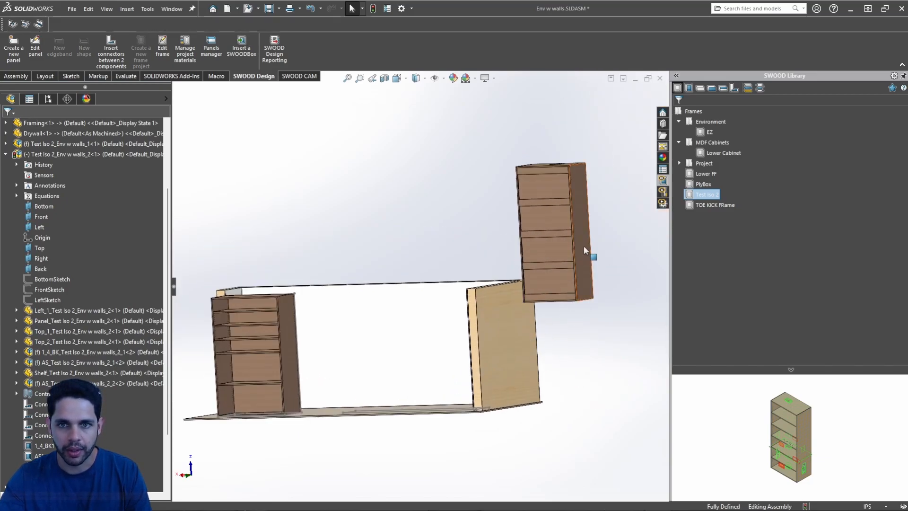
{"action": "middle_click_drag", "start_coordinate": [585, 251], "coordinate": [578, 279]}
{"action": "scroll", "coordinate": [473, 302], "scroll_direction": "down", "scroll_amount": 8}
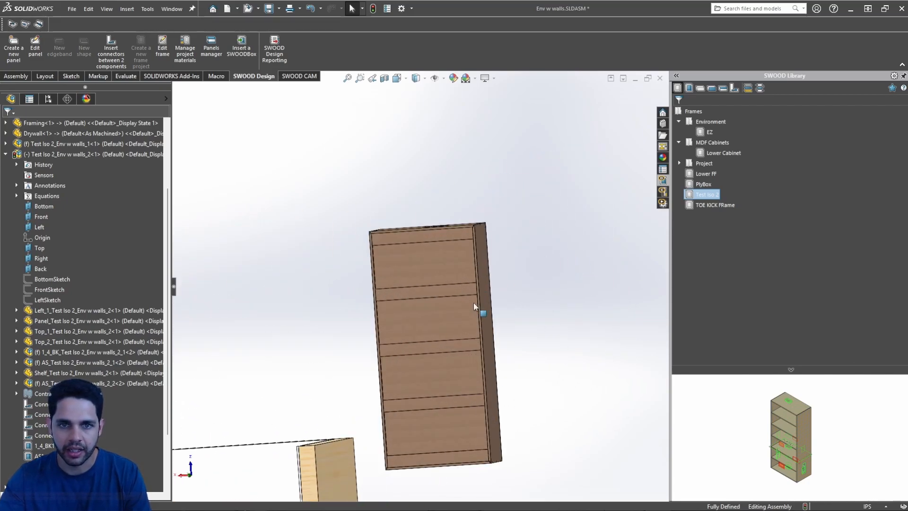
{"action": "scroll", "coordinate": [456, 327], "scroll_direction": "up", "scroll_amount": 5}
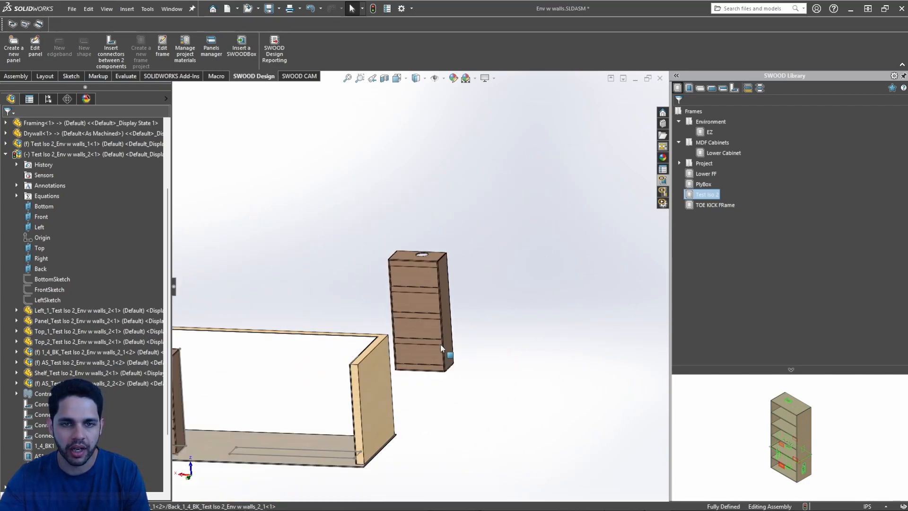
Step: Rotate the bookcase with the hole using Move with Triad so that its open side faces the front of the room
{"action": "scroll", "coordinate": [419, 272], "scroll_direction": "down", "scroll_amount": 6}
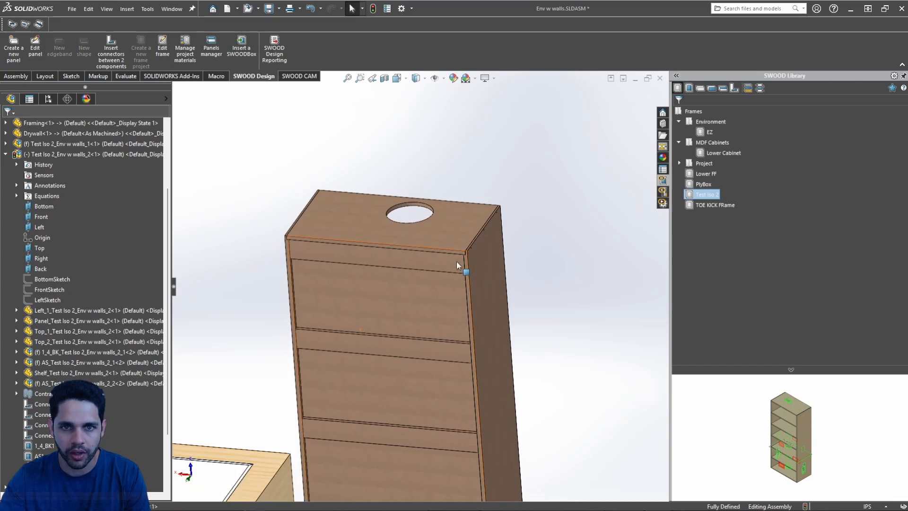
{"action": "right_click", "coordinate": [455, 257]}
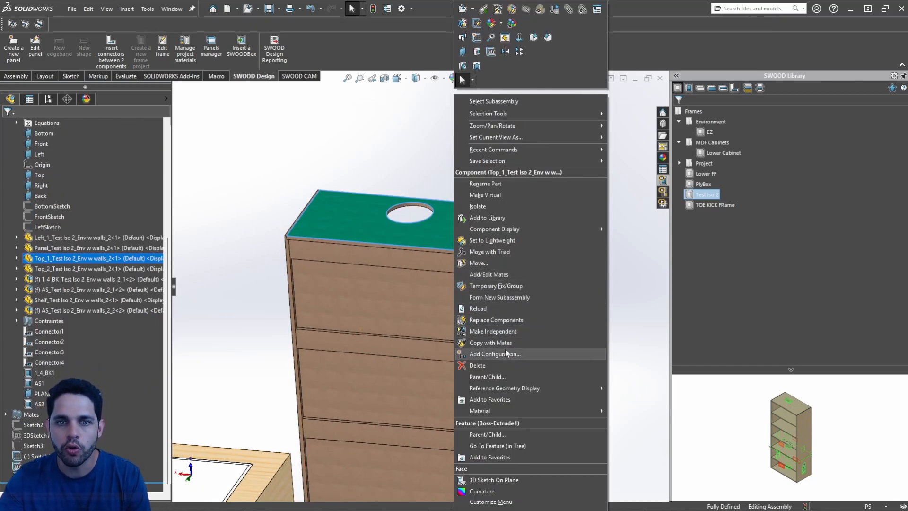
{"action": "left_click", "coordinate": [510, 251]}
{"action": "scroll", "coordinate": [476, 299], "scroll_direction": "up", "scroll_amount": 4}
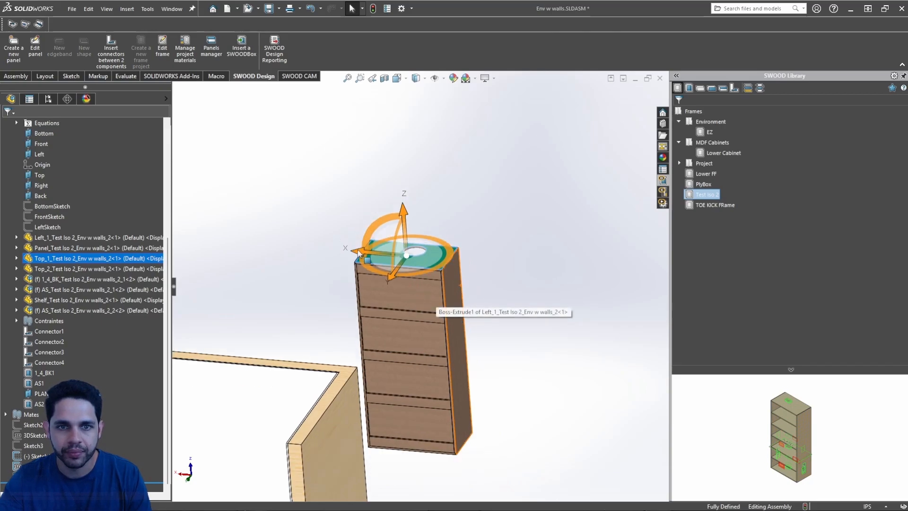
{"action": "left_click_drag", "start_coordinate": [426, 231], "coordinate": [362, 317]}
{"action": "scroll", "coordinate": [397, 313], "scroll_direction": "up", "scroll_amount": 2}
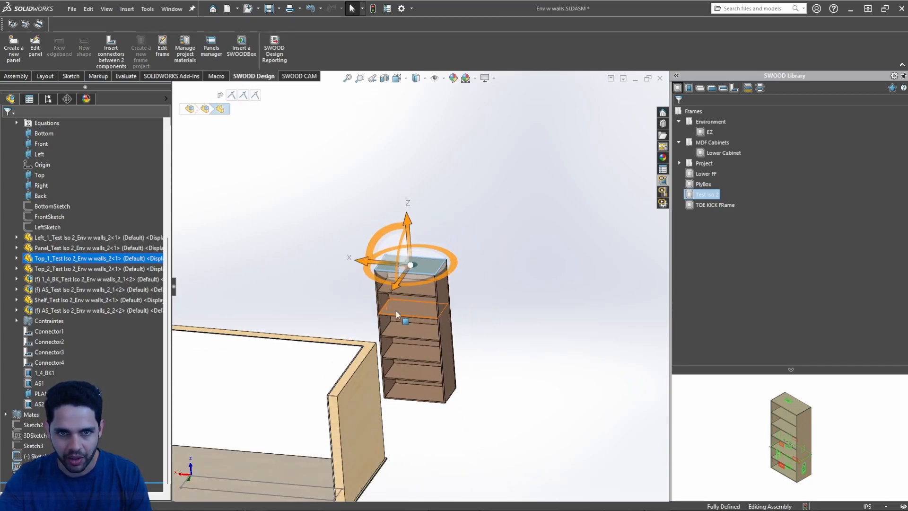
Step: Move the bookcase with the hole horizontally along the triad axes until it sits above the room's floor area
{"action": "middle_click_drag", "start_coordinate": [397, 315], "coordinate": [508, 232], "text": "ctrl"}
{"action": "left_click_drag", "start_coordinate": [493, 217], "coordinate": [415, 368]}
{"action": "left_click_drag", "start_coordinate": [373, 325], "coordinate": [261, 302]}
{"action": "scroll", "coordinate": [310, 343], "scroll_direction": "up", "scroll_amount": 2}
{"action": "middle_click_drag", "start_coordinate": [312, 345], "coordinate": [497, 348]}
{"action": "left_click_drag", "start_coordinate": [481, 260], "coordinate": [410, 265]}
{"action": "middle_click_drag", "start_coordinate": [399, 312], "coordinate": [344, 238]}
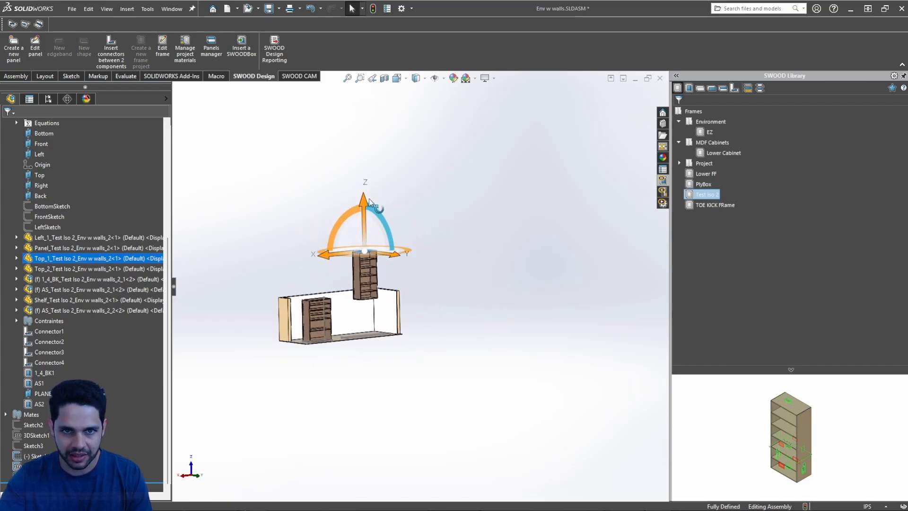
Step: Lower the bookcase with the hole to about floor level inside the room and end the triad move
{"action": "left_click_drag", "start_coordinate": [367, 203], "coordinate": [367, 240]}
{"action": "scroll", "coordinate": [369, 307], "scroll_direction": "down", "scroll_amount": 8}
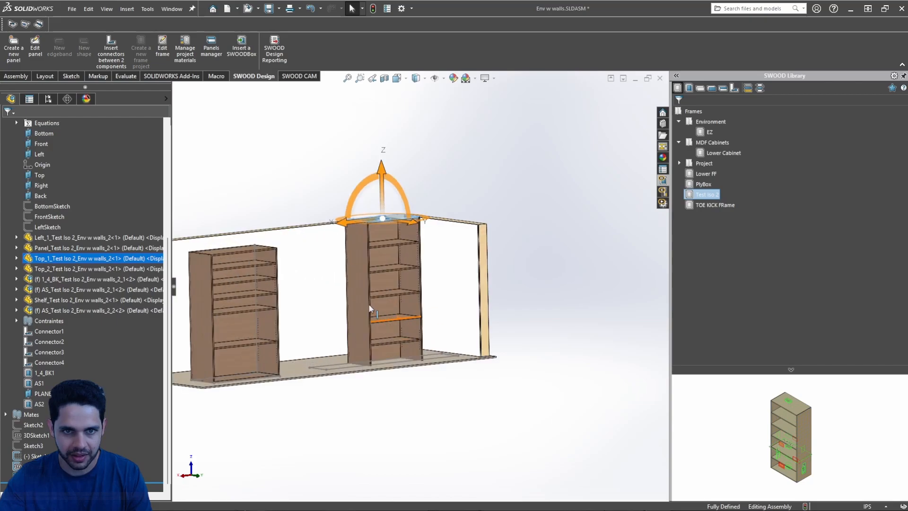
{"action": "left_click_drag", "start_coordinate": [403, 171], "coordinate": [401, 156]}
{"action": "right_click", "coordinate": [466, 155]}
{"action": "left_click", "coordinate": [452, 194]}
{"action": "scroll", "coordinate": [418, 291], "scroll_direction": "up", "scroll_amount": 2}
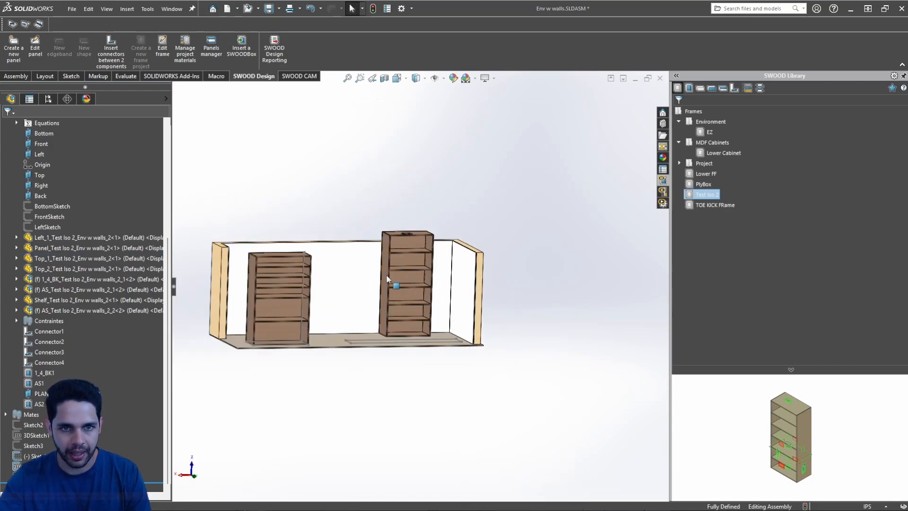
Step: Mate the left side face of the bookcase with the hole flush against the facing side panel of the other bookcase
{"action": "middle_click_drag", "start_coordinate": [393, 283], "coordinate": [433, 269]}
{"action": "scroll", "coordinate": [410, 244], "scroll_direction": "down", "scroll_amount": 4}
{"action": "scroll", "coordinate": [415, 293], "scroll_direction": "up", "scroll_amount": 1}
{"action": "middle_click_drag", "start_coordinate": [343, 291], "coordinate": [400, 266]}
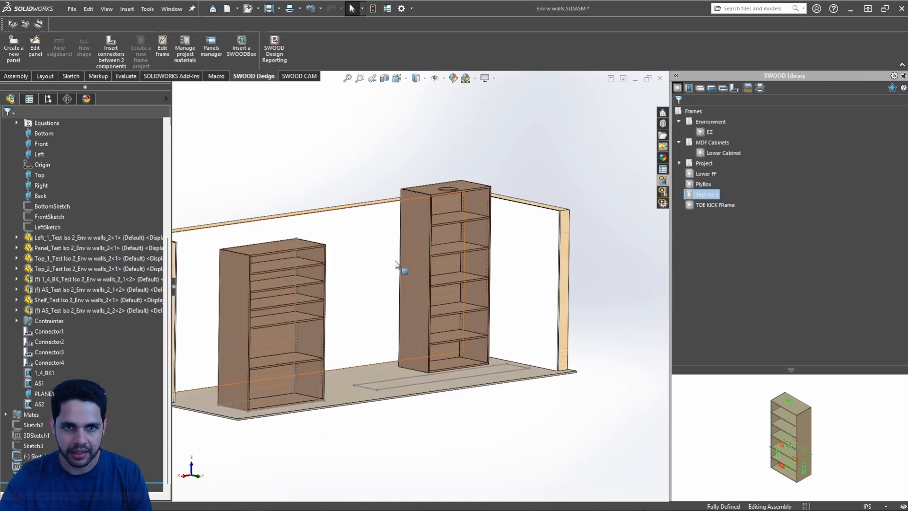
{"action": "left_click", "coordinate": [416, 239]}
{"action": "middle_click_drag", "start_coordinate": [415, 238], "coordinate": [289, 280]}
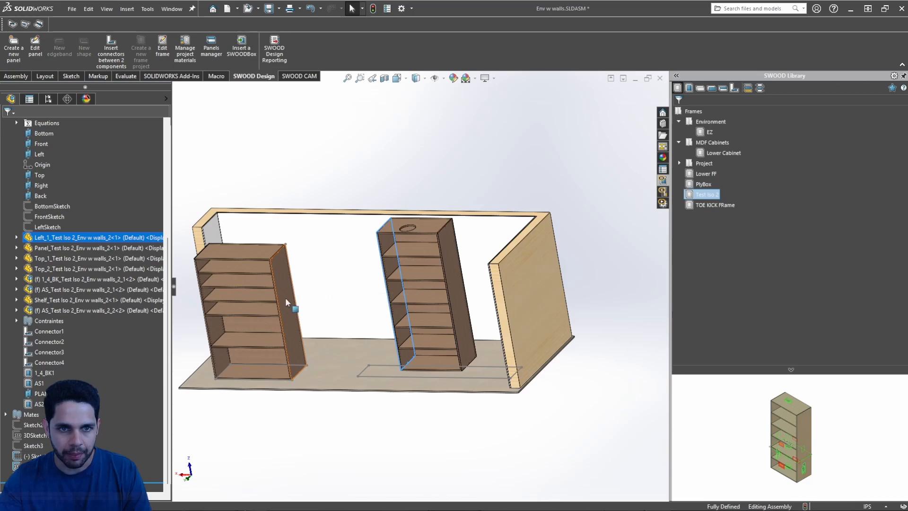
{"action": "middle_click_drag", "start_coordinate": [289, 292], "coordinate": [428, 369]}
{"action": "left_click", "coordinate": [430, 371]}
{"action": "left_click", "coordinate": [419, 258]}
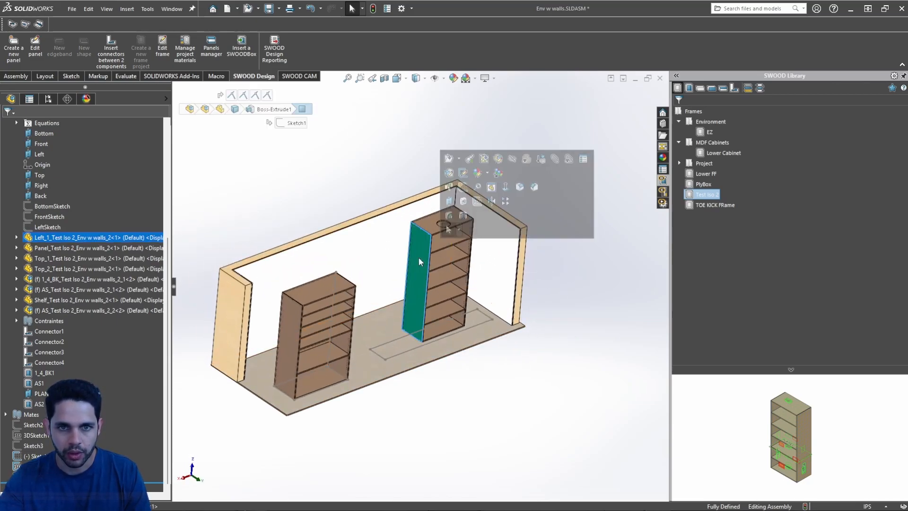
{"action": "middle_click_drag", "start_coordinate": [411, 312], "coordinate": [331, 310]}
{"action": "left_click", "coordinate": [310, 290]}
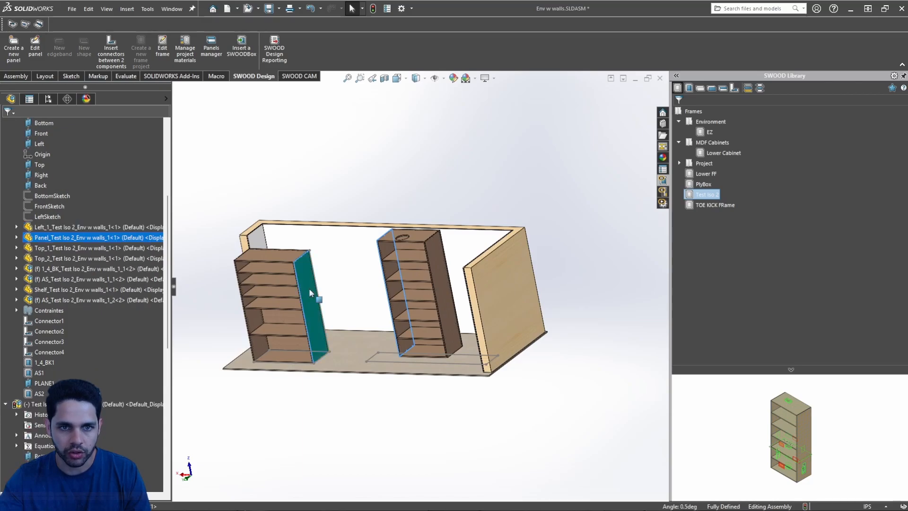
{"action": "key", "text": "s"}
{"action": "left_click", "coordinate": [338, 282]}
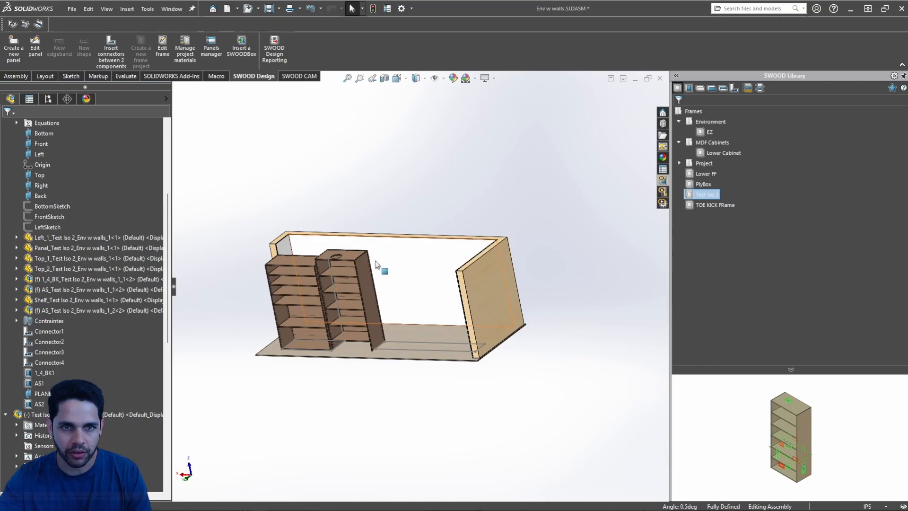
Step: Slide the bookcase with the hole upward along its neighbour's side panel and collapse the component tree
{"action": "middle_click_drag", "start_coordinate": [381, 260], "coordinate": [381, 291]}
{"action": "scroll", "coordinate": [374, 245], "scroll_direction": "down", "scroll_amount": 4}
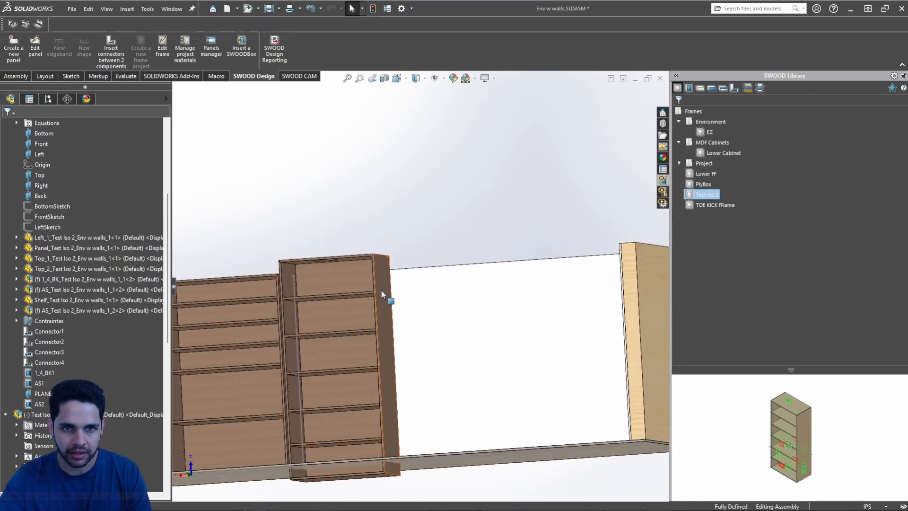
{"action": "left_click_drag", "start_coordinate": [381, 291], "coordinate": [377, 194]}
{"action": "middle_click_drag", "start_coordinate": [377, 194], "coordinate": [401, 267]}
{"action": "scroll", "coordinate": [403, 283], "scroll_direction": "up", "scroll_amount": 2}
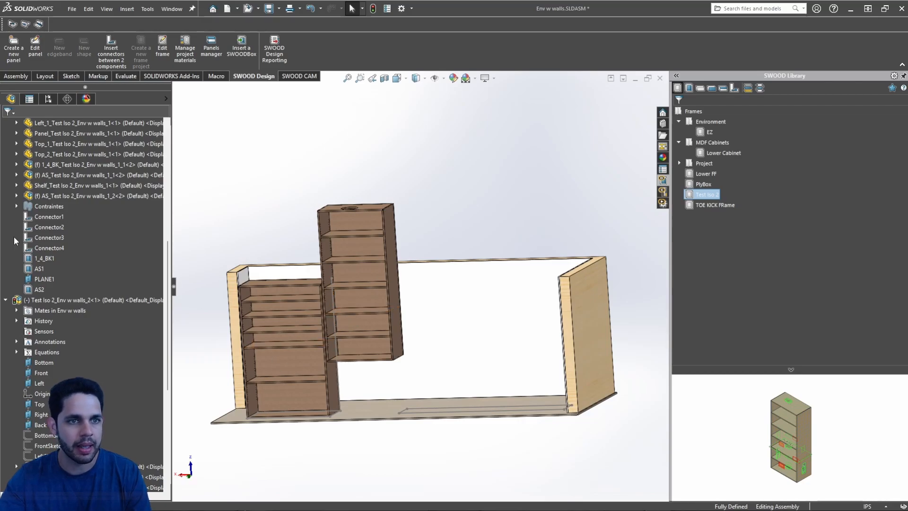
{"action": "scroll", "coordinate": [13, 237], "scroll_direction": "up", "scroll_amount": 9}
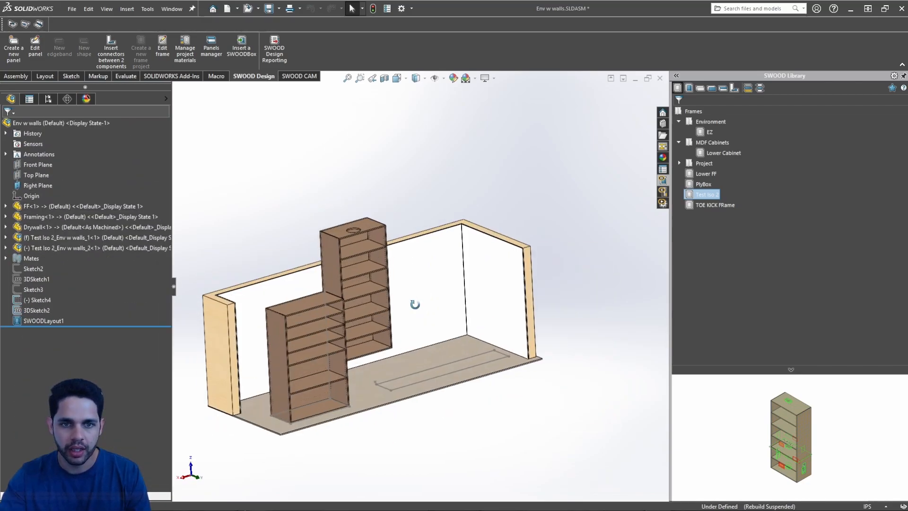
Step: Create a reference plane parallel to the back drywall face and through the Sketch4 line at the first bookcase's front bottom edge
{"action": "middle_click_drag", "start_coordinate": [415, 304], "coordinate": [420, 293]}
{"action": "left_click", "coordinate": [421, 294]}
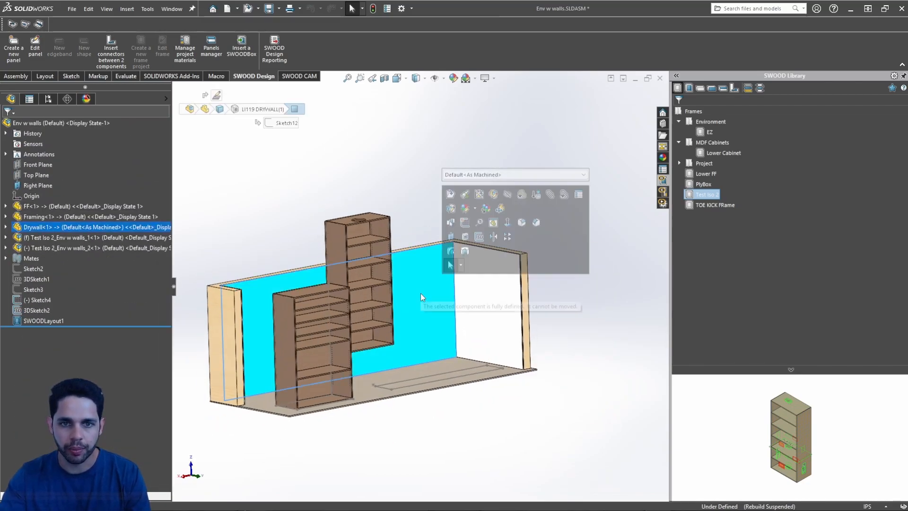
{"action": "right_click_drag", "start_coordinate": [414, 357], "coordinate": [340, 364]}
{"action": "scroll", "coordinate": [352, 353], "scroll_direction": "down", "scroll_amount": 1}
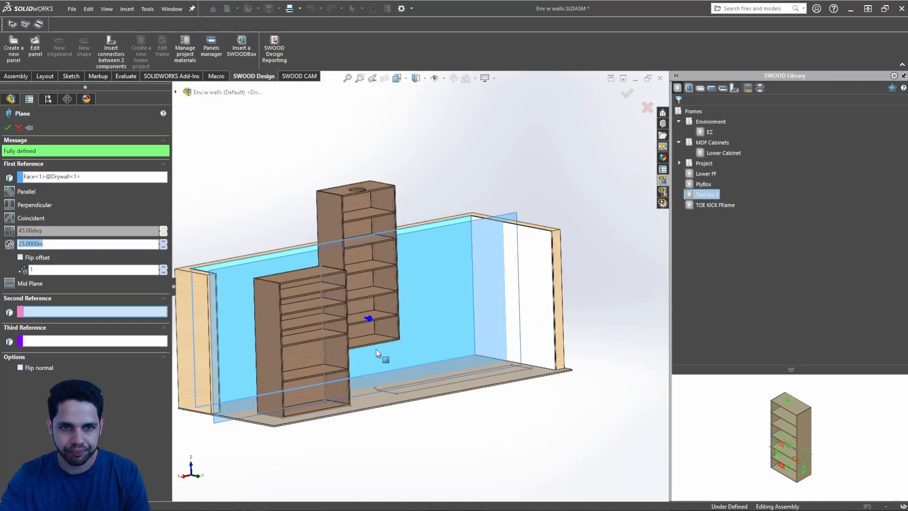
{"action": "middle_click_drag", "start_coordinate": [376, 349], "coordinate": [408, 345]}
{"action": "scroll", "coordinate": [381, 387], "scroll_direction": "down", "scroll_amount": 7}
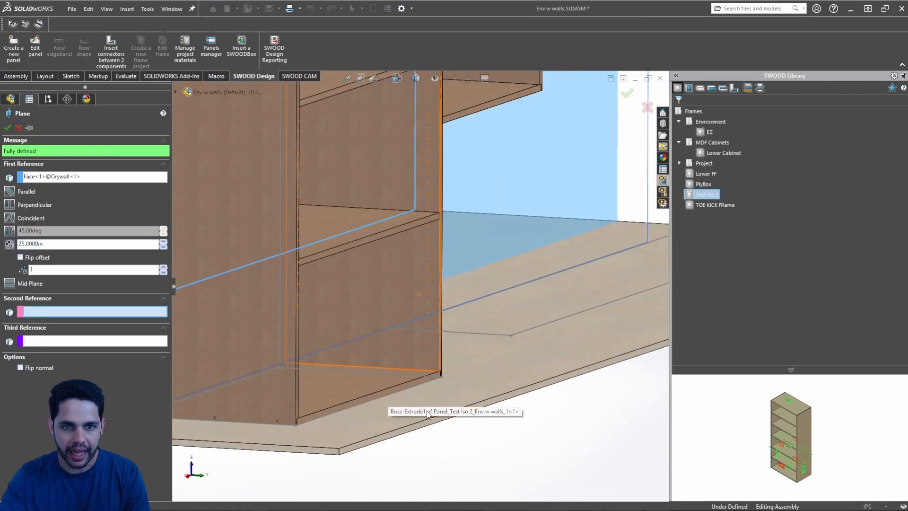
{"action": "left_click", "coordinate": [434, 379]}
{"action": "scroll", "coordinate": [419, 286], "scroll_direction": "up", "scroll_amount": 3}
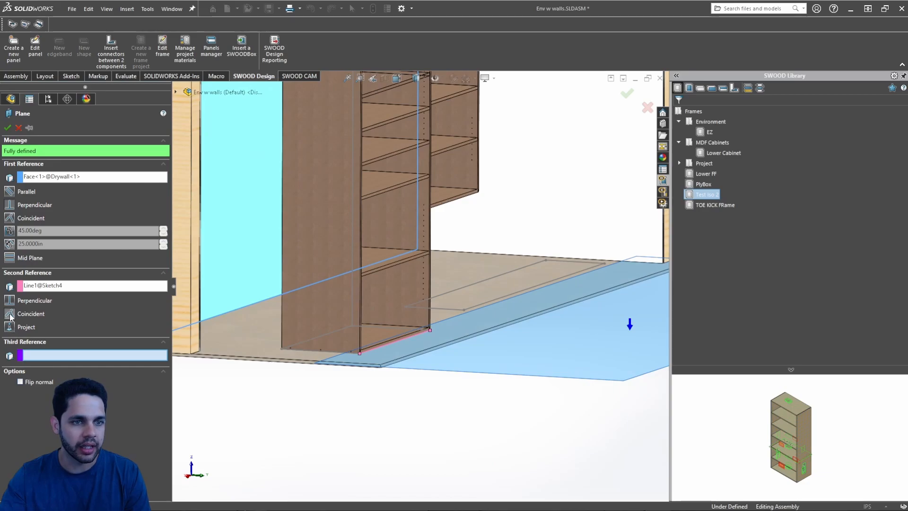
{"action": "left_click", "coordinate": [9, 198]}
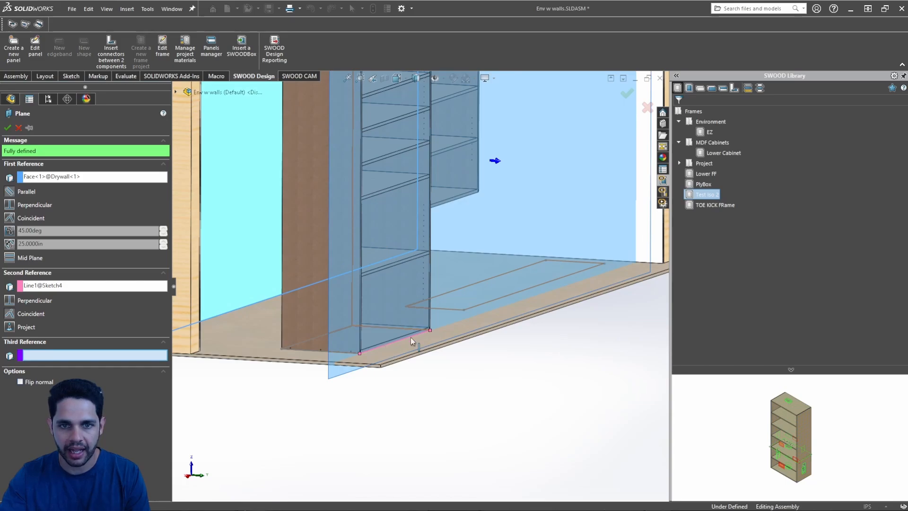
{"action": "scroll", "coordinate": [410, 337], "scroll_direction": "up", "scroll_amount": 5}
{"action": "middle_click_drag", "start_coordinate": [447, 274], "coordinate": [455, 251]}
{"action": "left_click", "coordinate": [7, 128]}
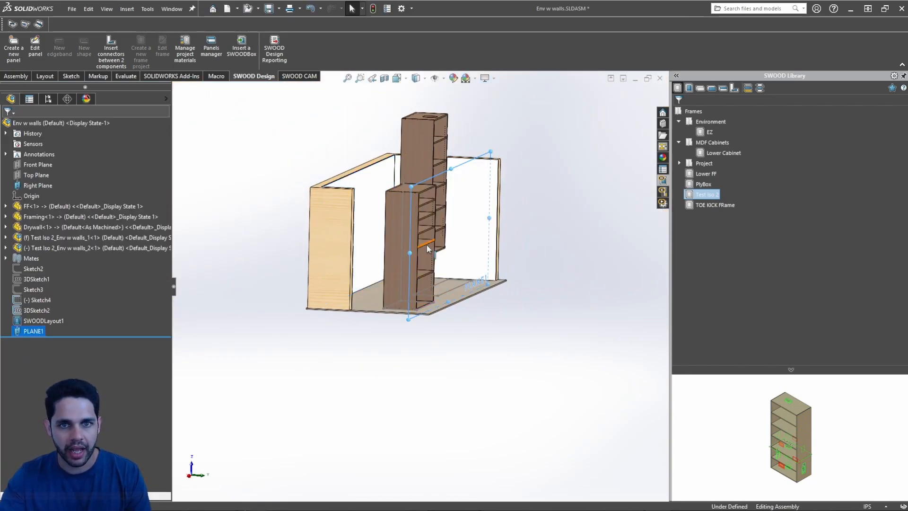
{"action": "middle_click_drag", "start_coordinate": [475, 219], "coordinate": [452, 239]}
{"action": "key", "text": "Escape"}
Step: Mate the Front plane of the bookcase with the hole coincident with the assembly's reference plane PLANE1
{"action": "scroll", "coordinate": [452, 238], "scroll_direction": "down", "scroll_amount": 3}
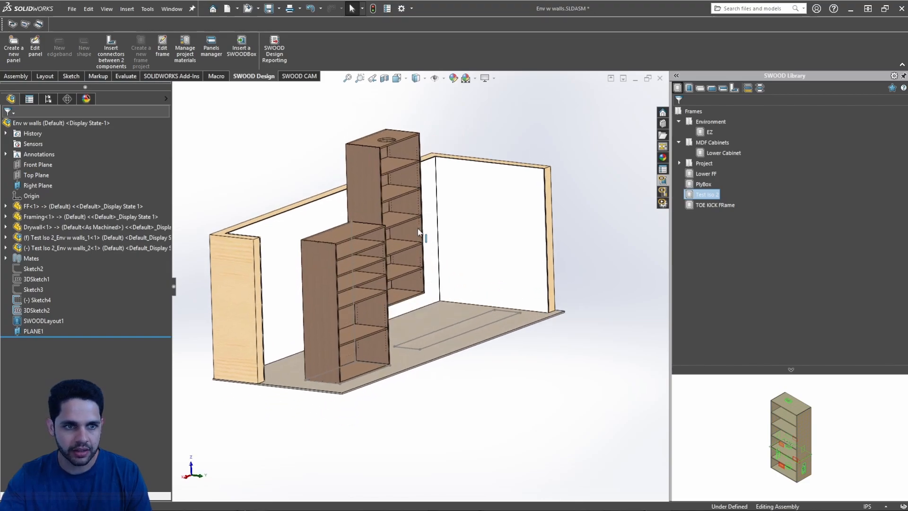
{"action": "left_click", "coordinate": [33, 331]}
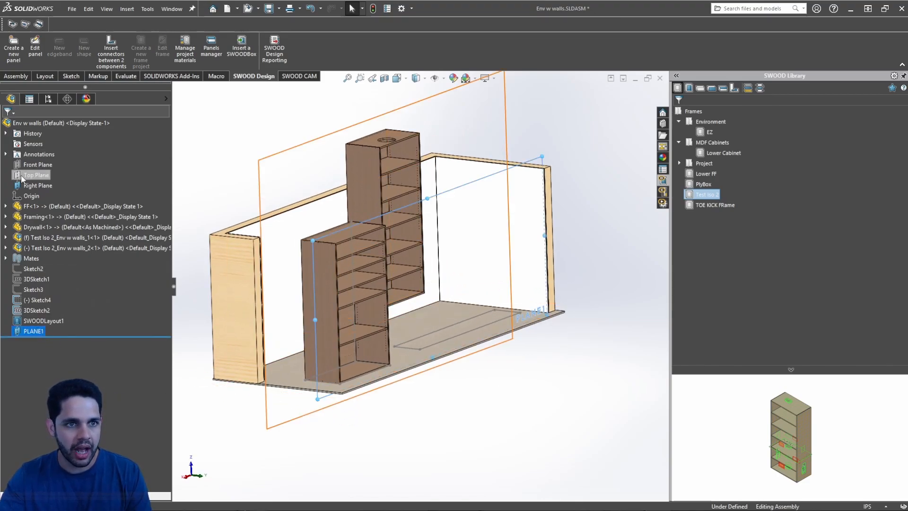
{"action": "left_click", "coordinate": [45, 245]}
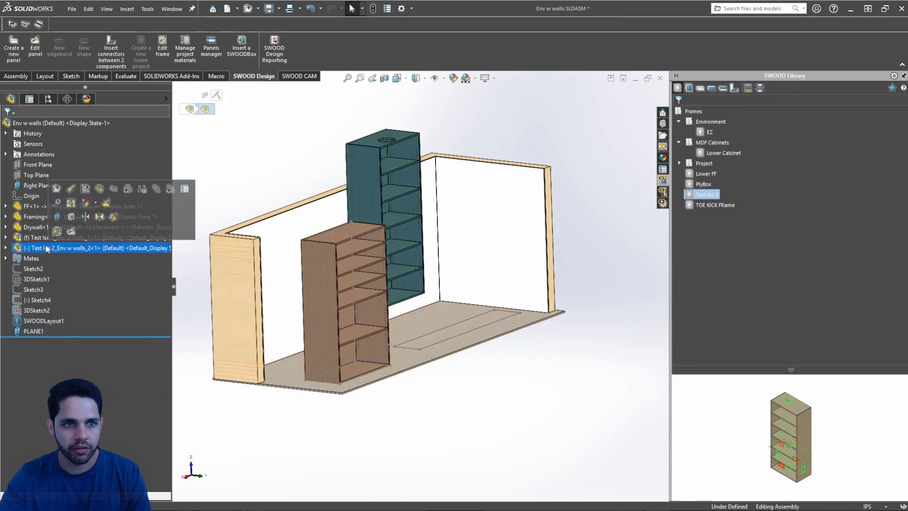
{"action": "left_click", "coordinate": [5, 248]}
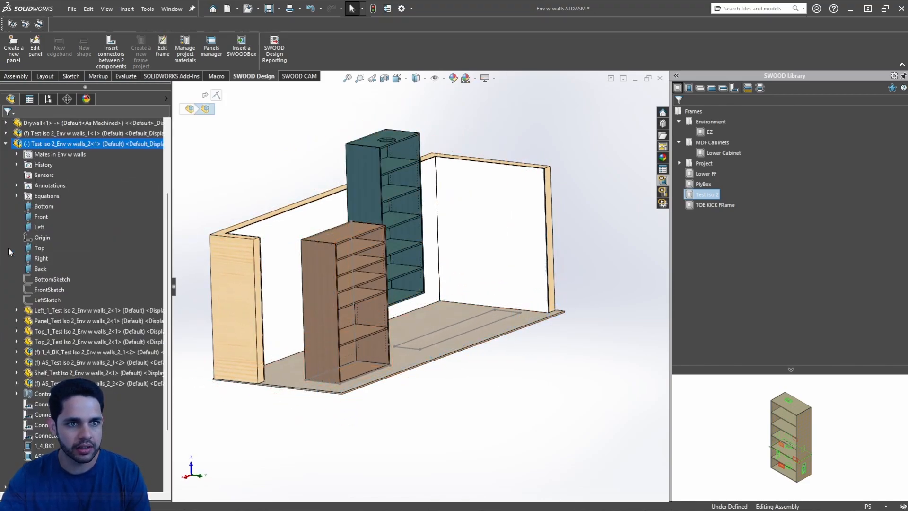
{"action": "left_click", "coordinate": [41, 217]}
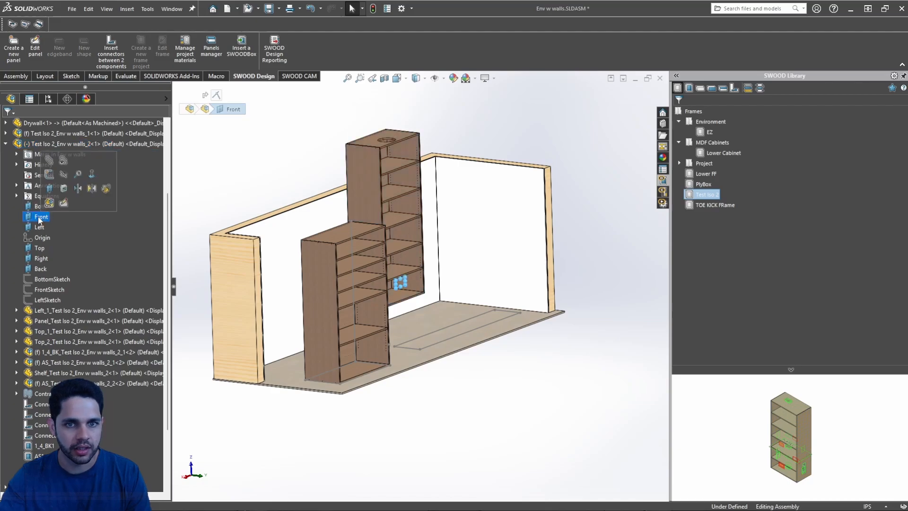
{"action": "left_click", "coordinate": [5, 144]}
{"action": "left_click", "coordinate": [6, 247]}
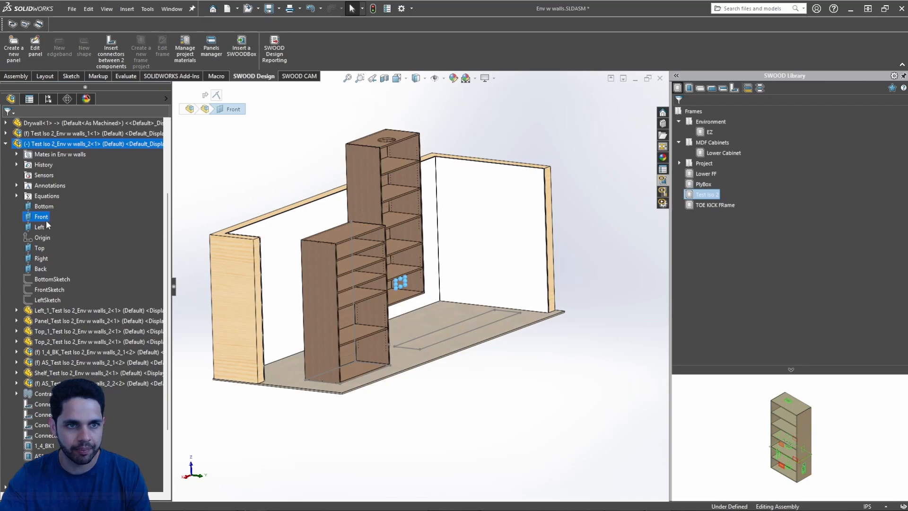
{"action": "scroll", "coordinate": [138, 367], "scroll_direction": "down", "scroll_amount": 3}
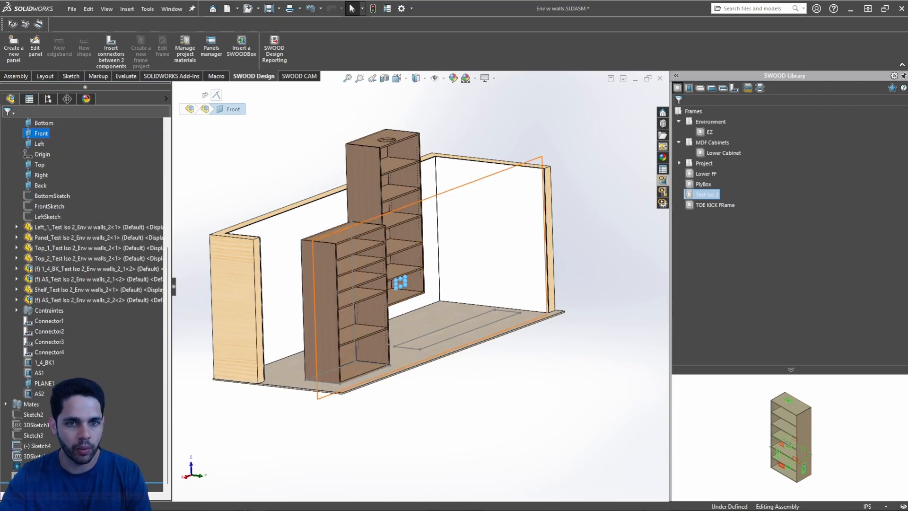
{"action": "left_click", "coordinate": [26, 476], "text": "ctrl"}
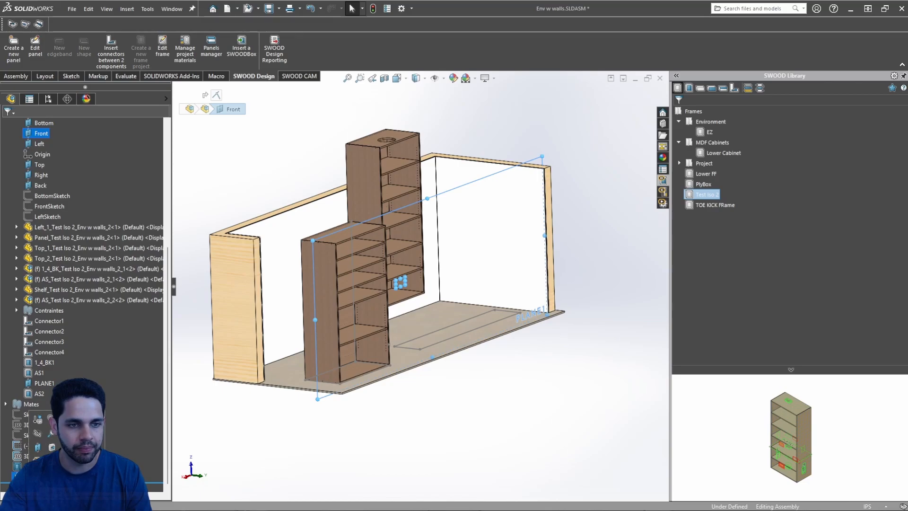
{"action": "key", "text": "Escape"}
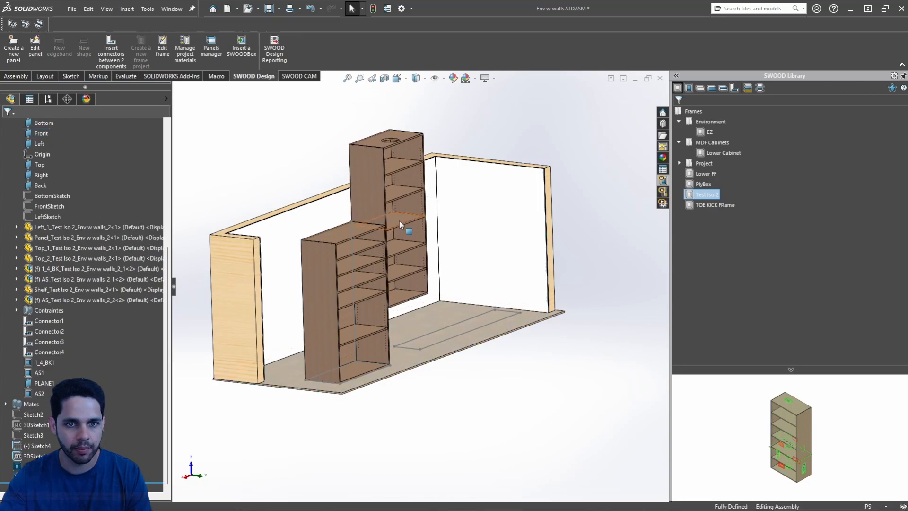
Step: Test the remaining freedom of the bookcase with the hole by sliding it vertically along its neighbour
{"action": "mouse_move", "coordinate": [399, 220]}
{"action": "middle_mouse_down"}
{"action": "mouse_move", "coordinate": [384, 157]}
{"action": "mouse_move", "coordinate": [397, 208]}
{"action": "middle_mouse_up"}
{"action": "middle_click_drag", "start_coordinate": [464, 225], "coordinate": [509, 230]}
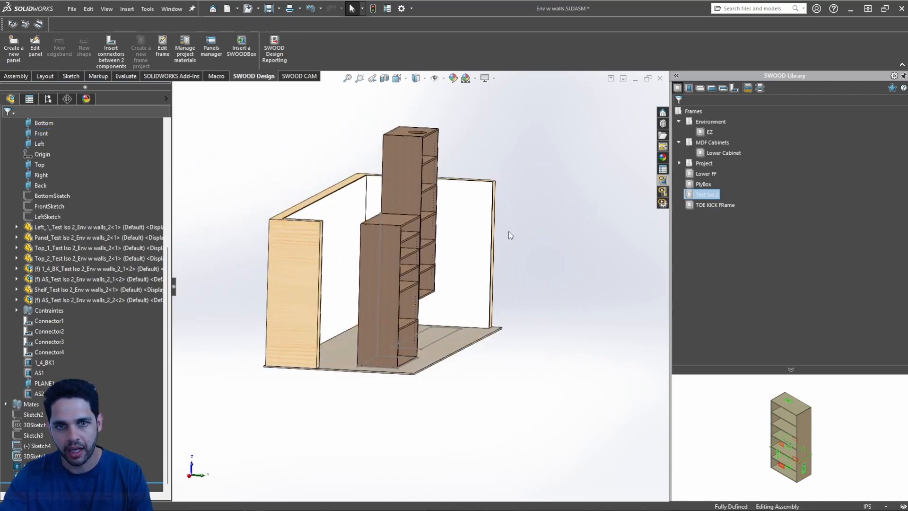
{"action": "left_click_drag", "start_coordinate": [412, 204], "coordinate": [355, 206]}
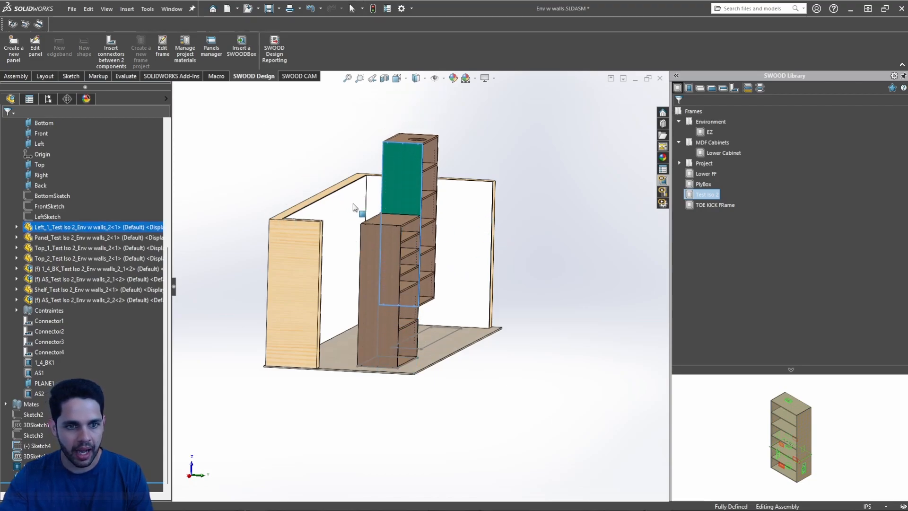
{"action": "middle_click_drag", "start_coordinate": [365, 286], "coordinate": [366, 343]}
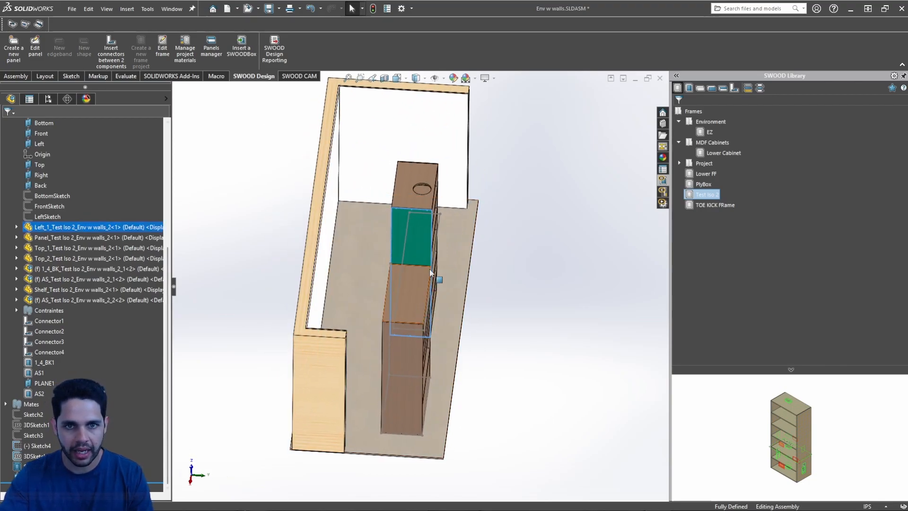
{"action": "left_click_drag", "start_coordinate": [429, 268], "coordinate": [495, 236]}
{"action": "left_click", "coordinate": [494, 237]}
Step: Mate the bottom face of the bookcase with the hole coincident with the top face of the room floor
{"action": "scroll", "coordinate": [472, 292], "scroll_direction": "up", "scroll_amount": 2}
{"action": "middle_click_drag", "start_coordinate": [472, 291], "coordinate": [414, 203]}
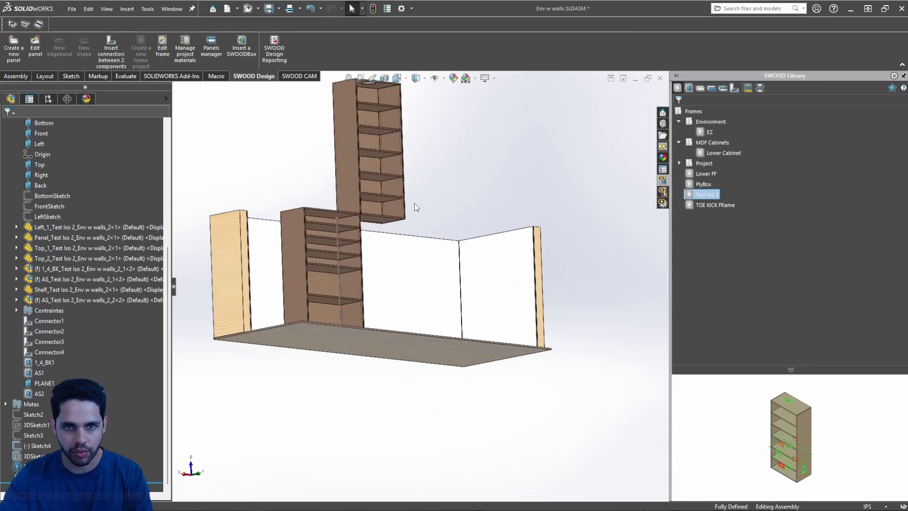
{"action": "scroll", "coordinate": [415, 203], "scroll_direction": "down", "scroll_amount": 6}
{"action": "left_click", "coordinate": [375, 259]}
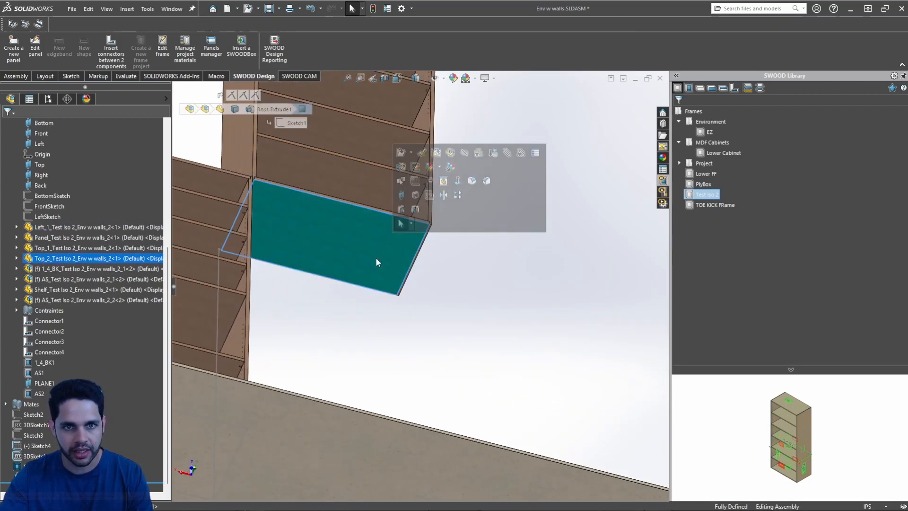
{"action": "scroll", "coordinate": [330, 237], "scroll_direction": "up", "scroll_amount": 5}
{"action": "middle_click_drag", "start_coordinate": [353, 246], "coordinate": [420, 371]}
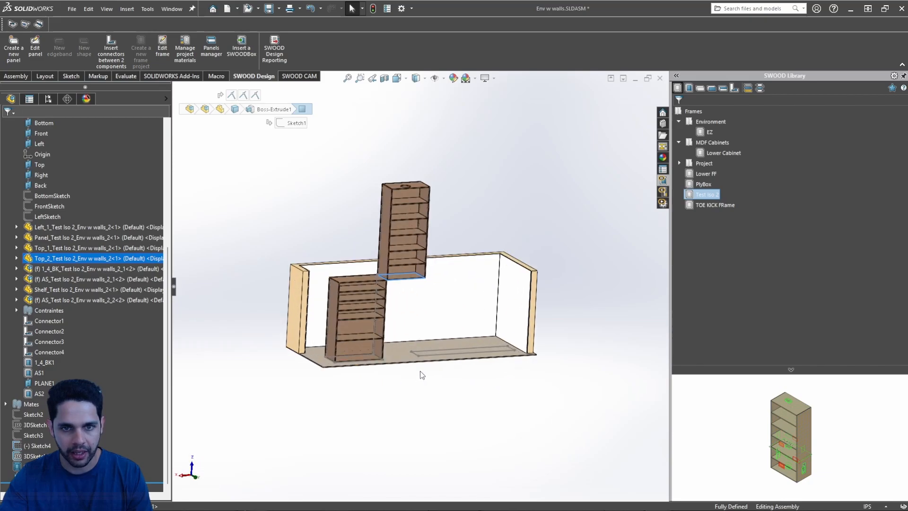
{"action": "scroll", "coordinate": [420, 371], "scroll_direction": "down", "scroll_amount": 5}
{"action": "left_click", "coordinate": [376, 334], "text": "ctrl"}
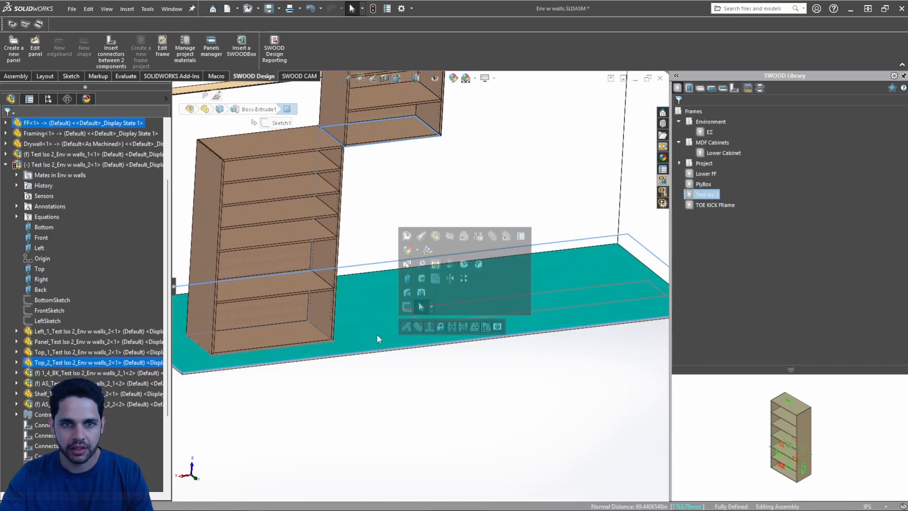
{"action": "left_click", "coordinate": [409, 330]}
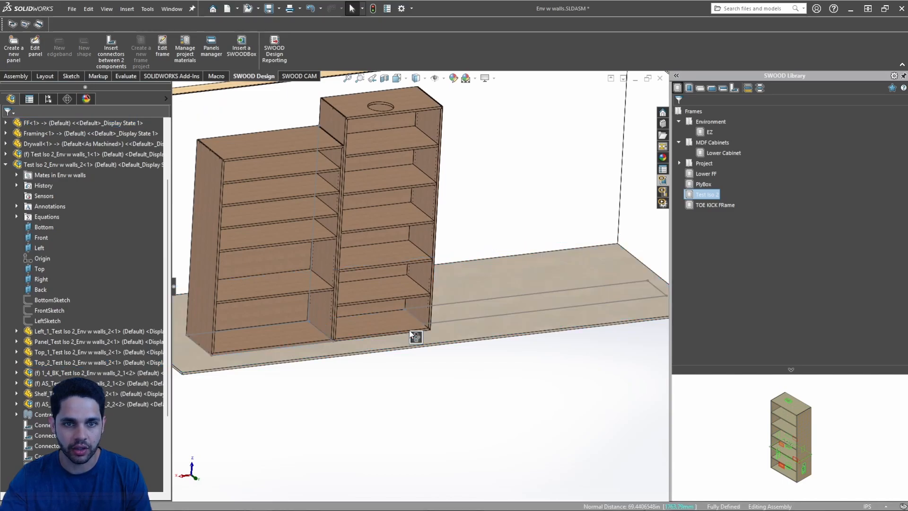
Step: Examine the bookcase with the hole in its mated position, including its outer side panel and the panel against its neighbour
{"action": "scroll", "coordinate": [416, 370], "scroll_direction": "up", "scroll_amount": 2}
{"action": "scroll", "coordinate": [417, 369], "scroll_direction": "up", "scroll_amount": 3}
{"action": "middle_click_drag", "start_coordinate": [417, 369], "coordinate": [450, 366]}
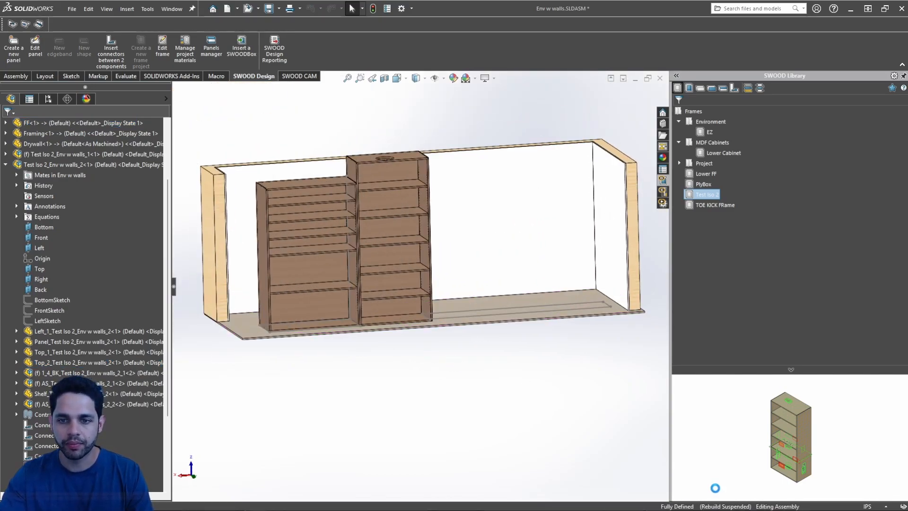
{"action": "mouse_move", "coordinate": [704, 508]}
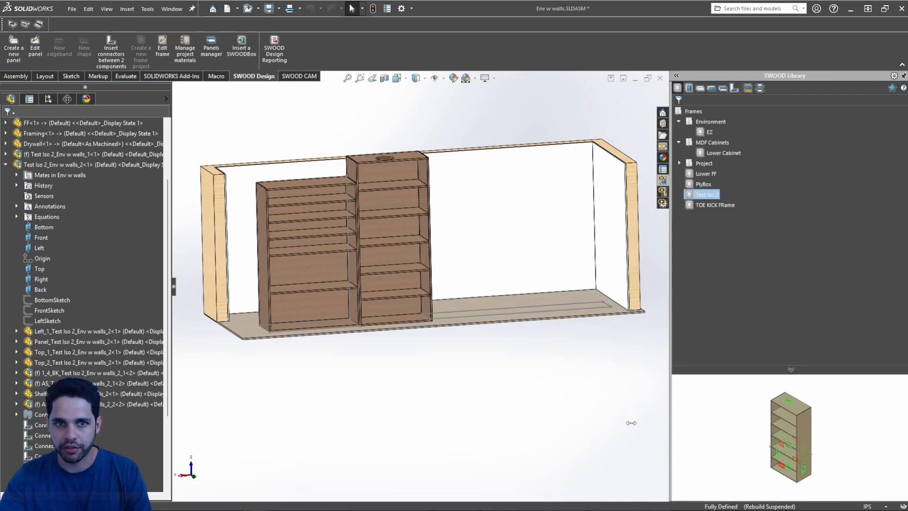
{"action": "middle_click_drag", "start_coordinate": [631, 422], "coordinate": [372, 211]}
{"action": "left_click", "coordinate": [400, 227]}
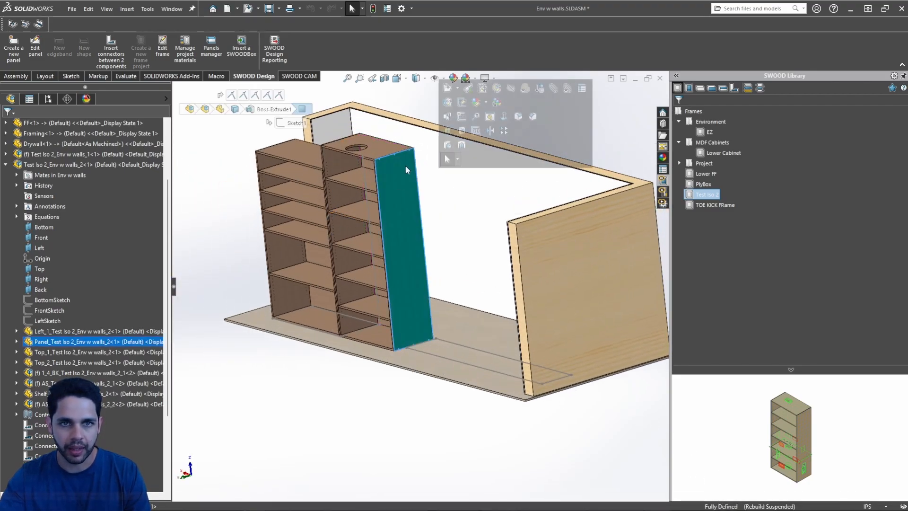
{"action": "left_click", "coordinate": [392, 146]}
{"action": "left_click", "coordinate": [355, 177]}
{"action": "left_click", "coordinate": [351, 231]}
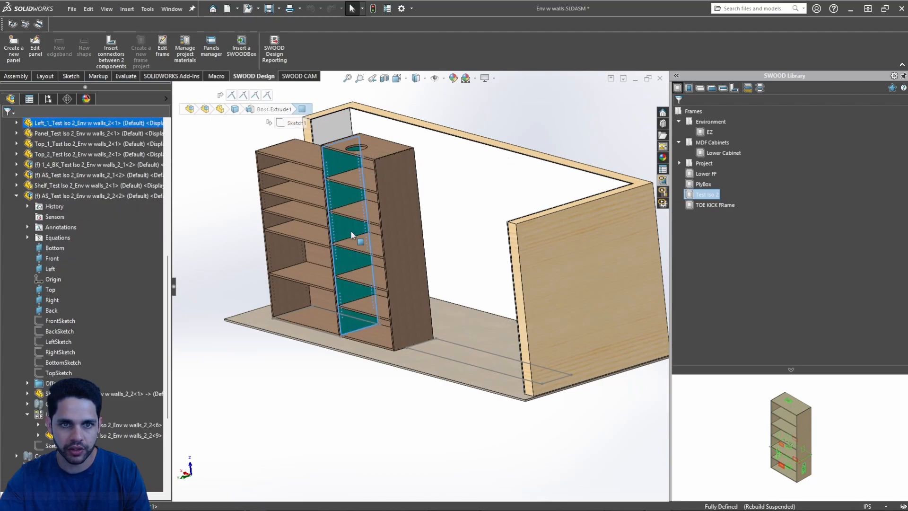
{"action": "scroll", "coordinate": [365, 285], "scroll_direction": "up", "scroll_amount": 2}
{"action": "middle_click_drag", "start_coordinate": [365, 285], "coordinate": [426, 272]}
{"action": "left_click", "coordinate": [458, 440]}
Step: Examine the fronts, tops and bases of both bookcases from several angles and leave the Measure tool
{"action": "scroll", "coordinate": [401, 242], "scroll_direction": "down", "scroll_amount": 2}
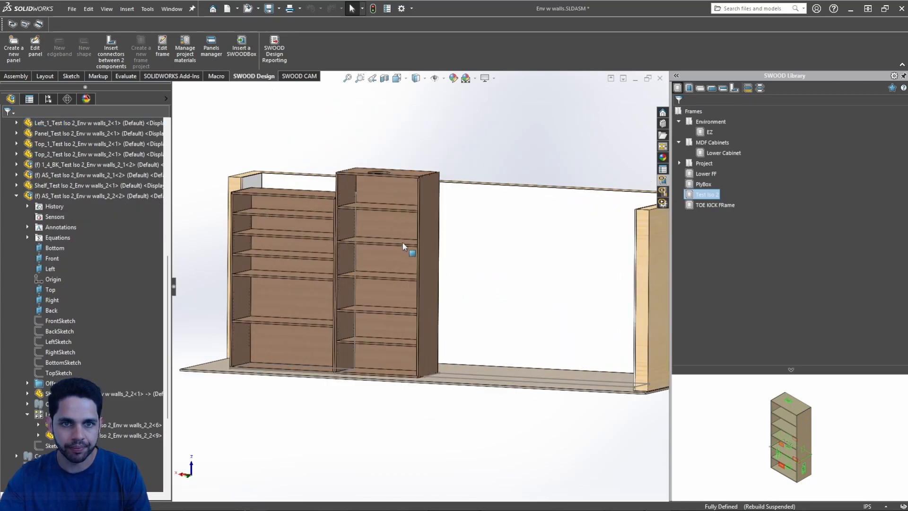
{"action": "mouse_move", "coordinate": [402, 242]}
{"action": "middle_mouse_down"}
{"action": "mouse_move", "coordinate": [426, 267]}
{"action": "mouse_move", "coordinate": [392, 243]}
{"action": "middle_mouse_up"}
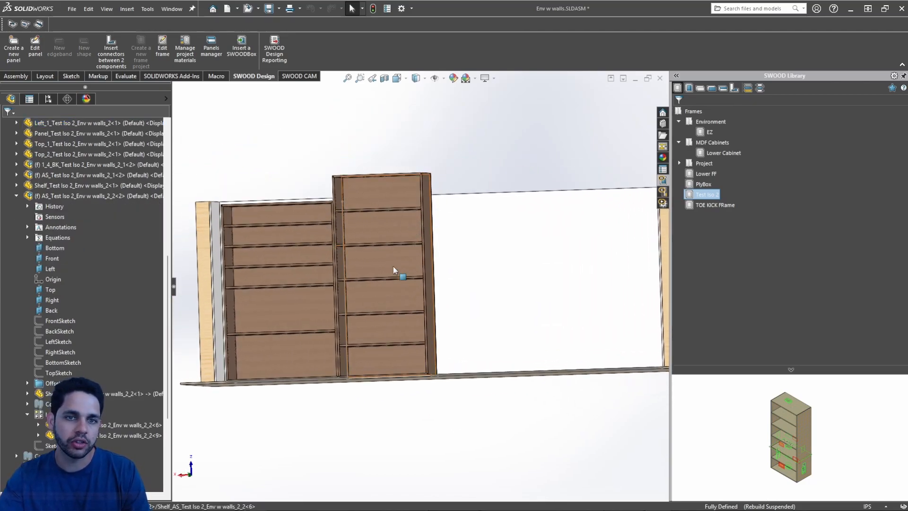
{"action": "scroll", "coordinate": [350, 222], "scroll_direction": "down", "scroll_amount": 3}
{"action": "middle_click_drag", "start_coordinate": [351, 221], "coordinate": [385, 236]}
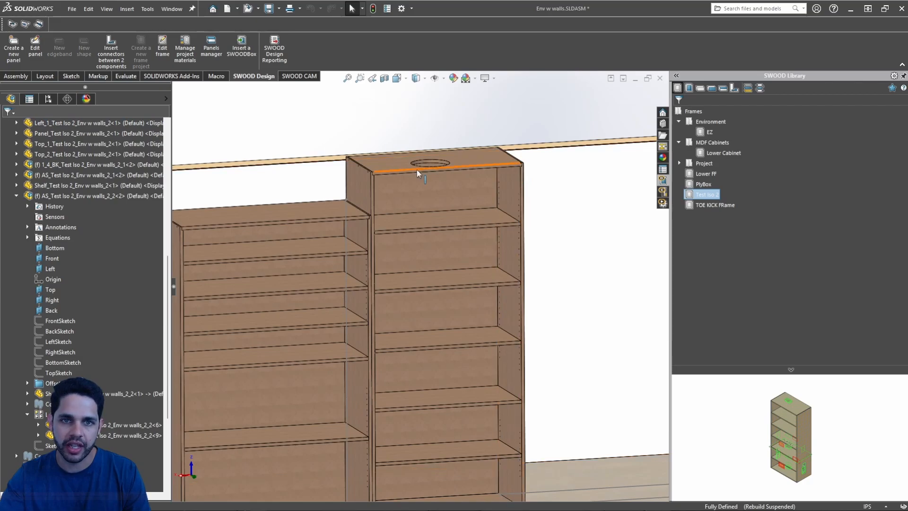
{"action": "scroll", "coordinate": [399, 240], "scroll_direction": "up", "scroll_amount": 3}
{"action": "scroll", "coordinate": [372, 256], "scroll_direction": "down", "scroll_amount": 1}
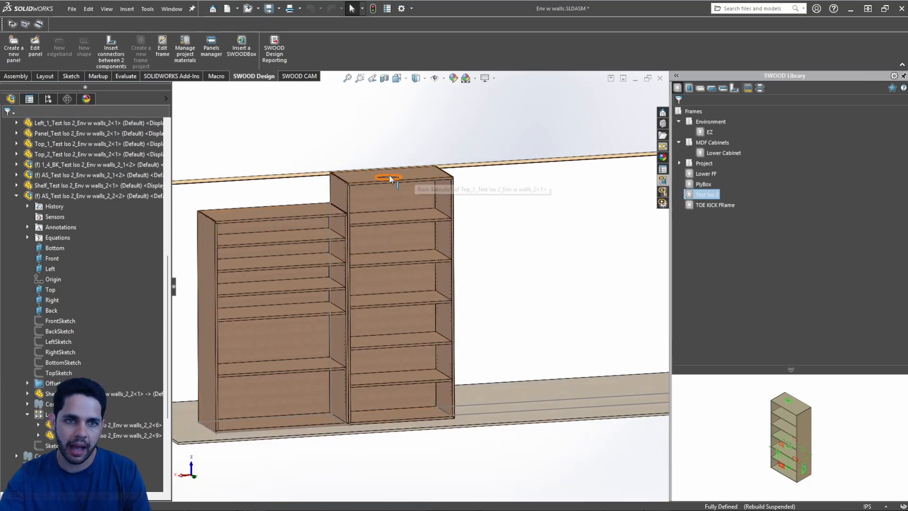
{"action": "scroll", "coordinate": [399, 290], "scroll_direction": "up", "scroll_amount": 3}
{"action": "scroll", "coordinate": [314, 345], "scroll_direction": "down", "scroll_amount": 5}
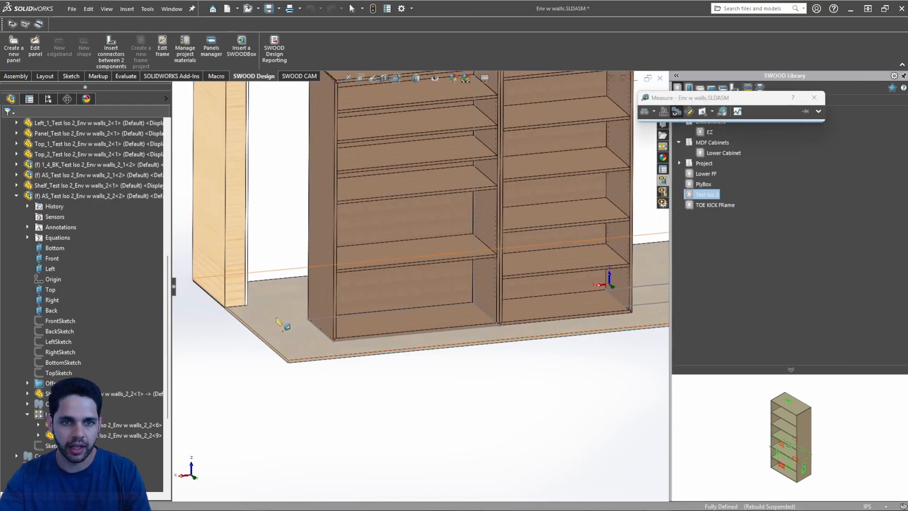
{"action": "key", "text": "Escape"}
Step: Select the whole shorter bookcase subassembly, review its frame size, materials and parameters, and close the frame settings
{"action": "scroll", "coordinate": [377, 312], "scroll_direction": "up", "scroll_amount": 4}
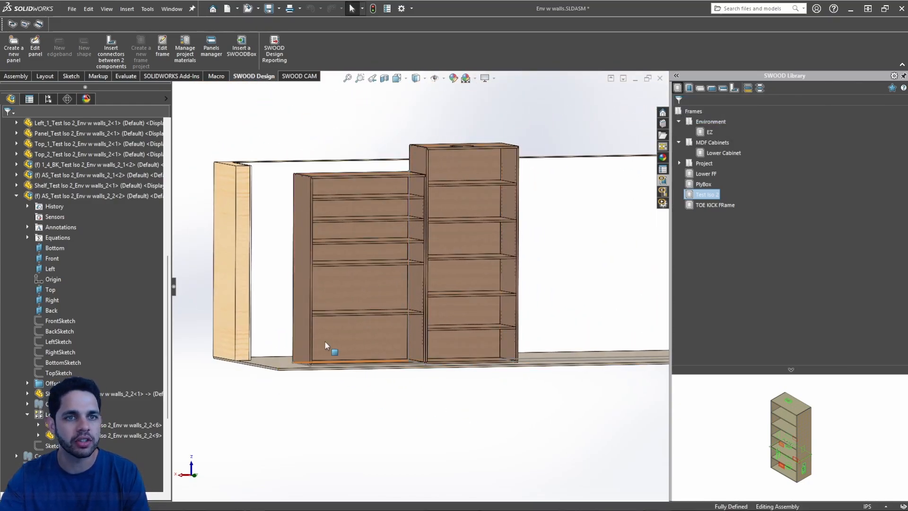
{"action": "right_click", "coordinate": [346, 212]}
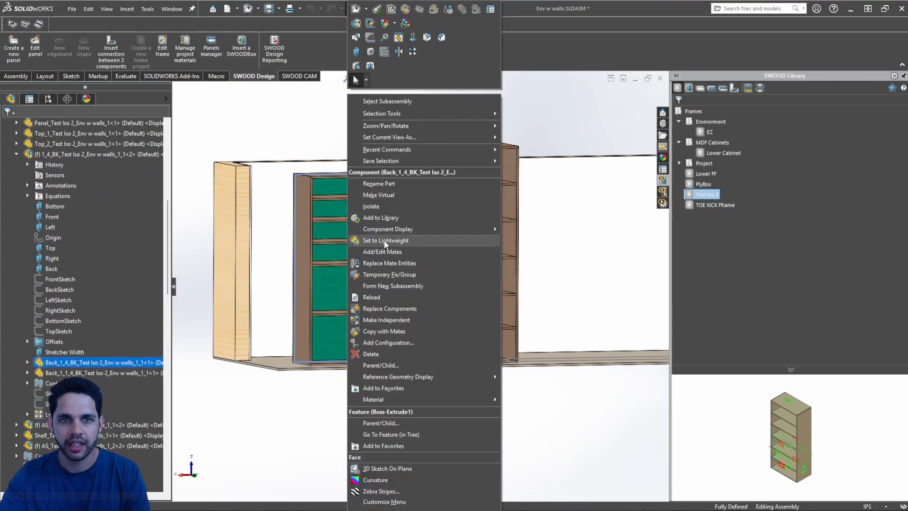
{"action": "left_click", "coordinate": [402, 102]}
{"action": "left_click", "coordinate": [447, 122]}
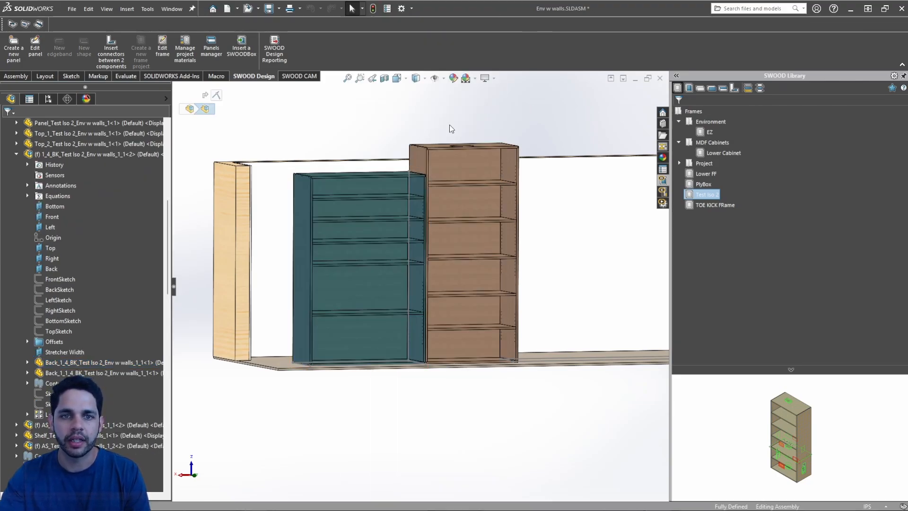
{"action": "left_click", "coordinate": [164, 44]}
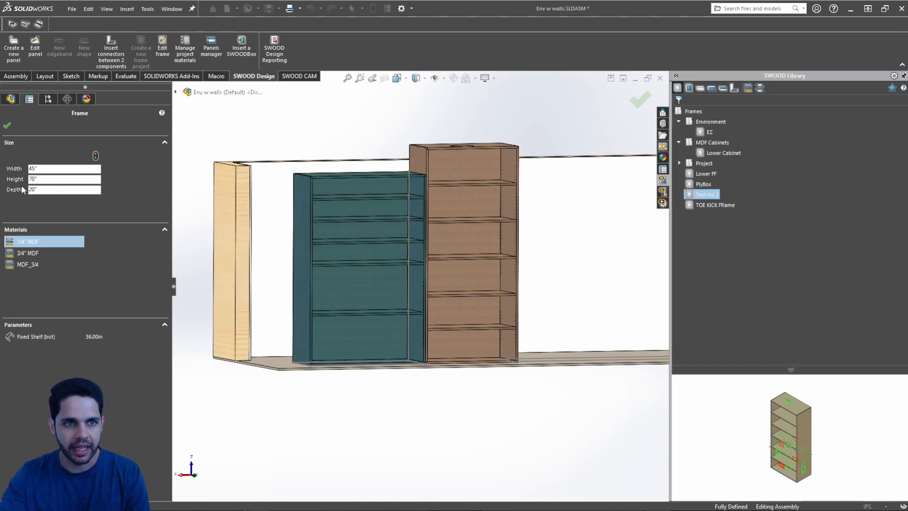
{"action": "left_click", "coordinate": [7, 126]}
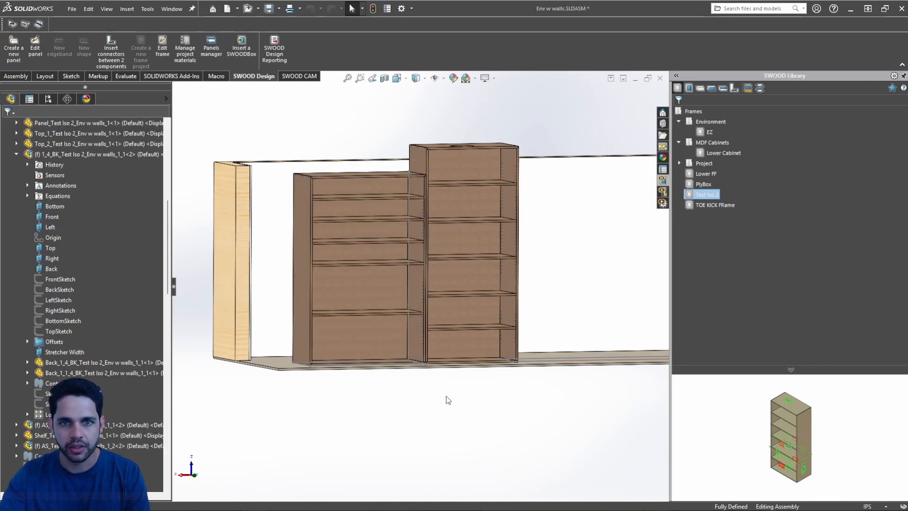
Step: Select the whole bookcase subassembly with the hole and set its frame height to 70 inches
{"action": "middle_click_drag", "start_coordinate": [442, 399], "coordinate": [470, 253]}
{"action": "right_click", "coordinate": [470, 250]}
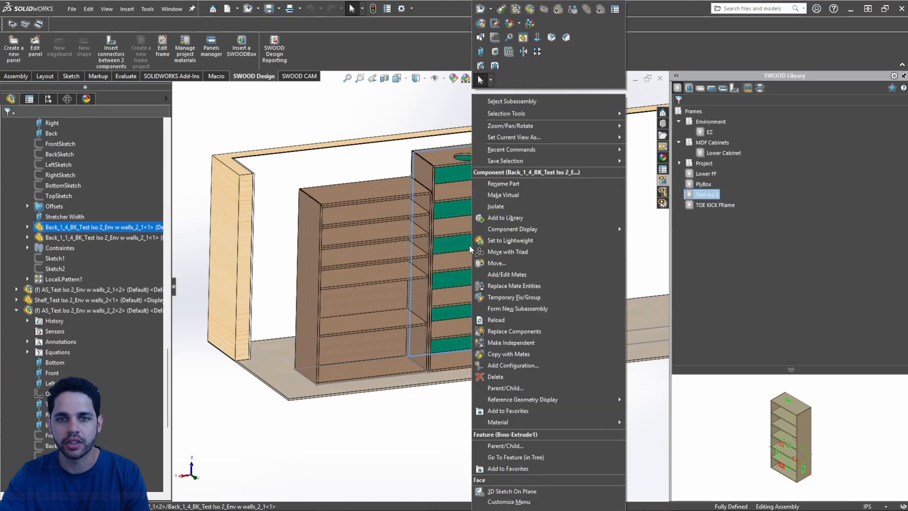
{"action": "left_click", "coordinate": [510, 101]}
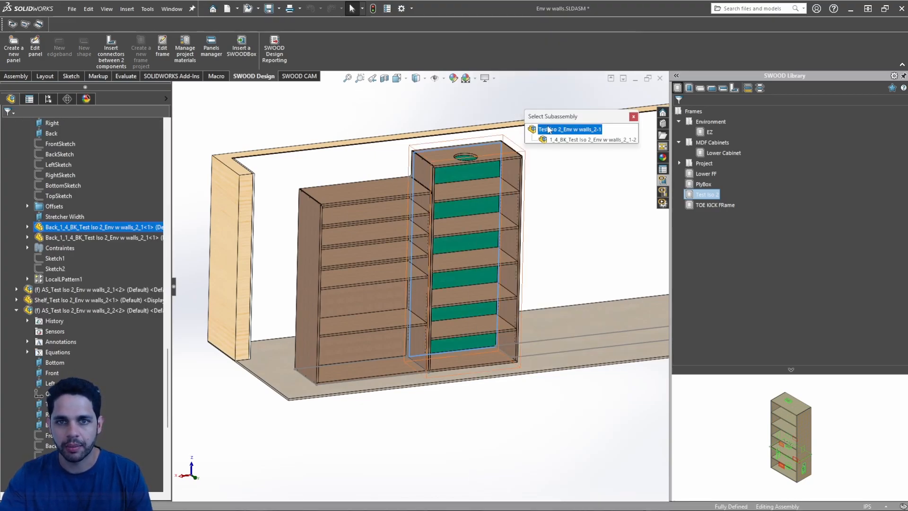
{"action": "left_click", "coordinate": [550, 131]}
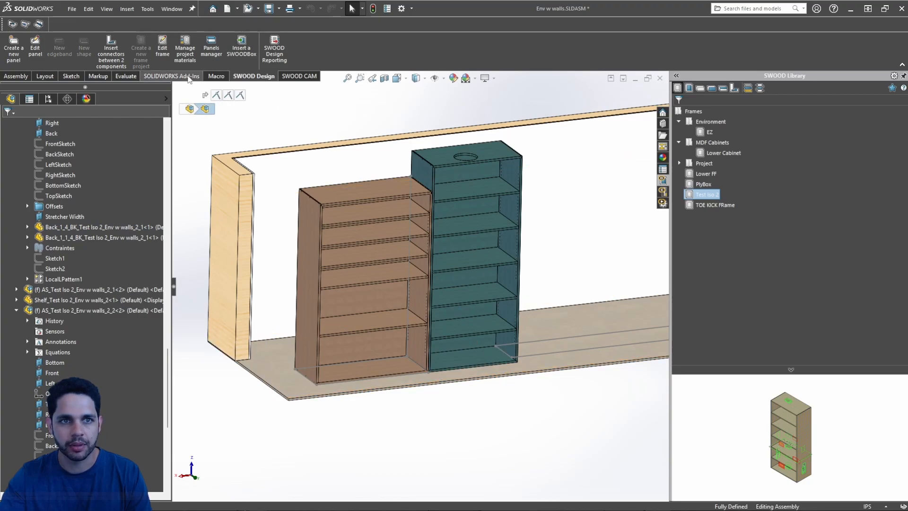
{"action": "left_click", "coordinate": [164, 49]}
{"action": "left_click", "coordinate": [48, 179]}
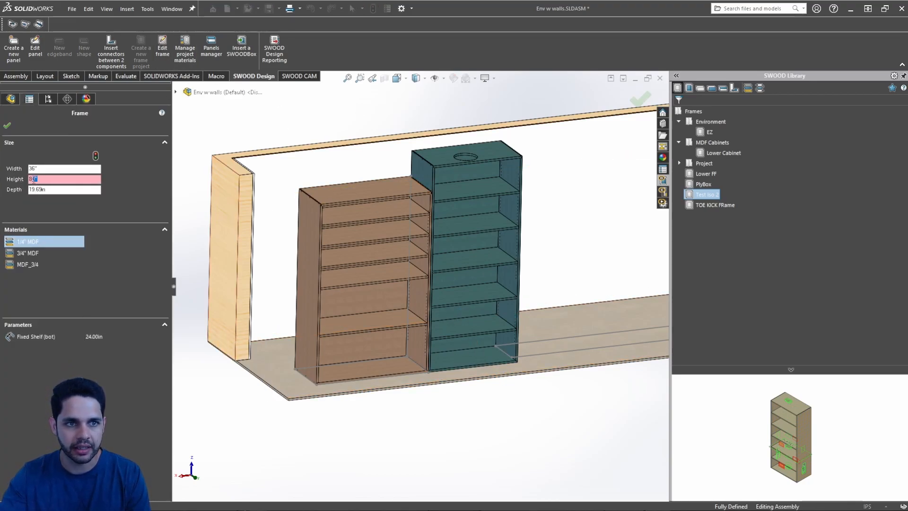
{"action": "key", "text": "Return"}
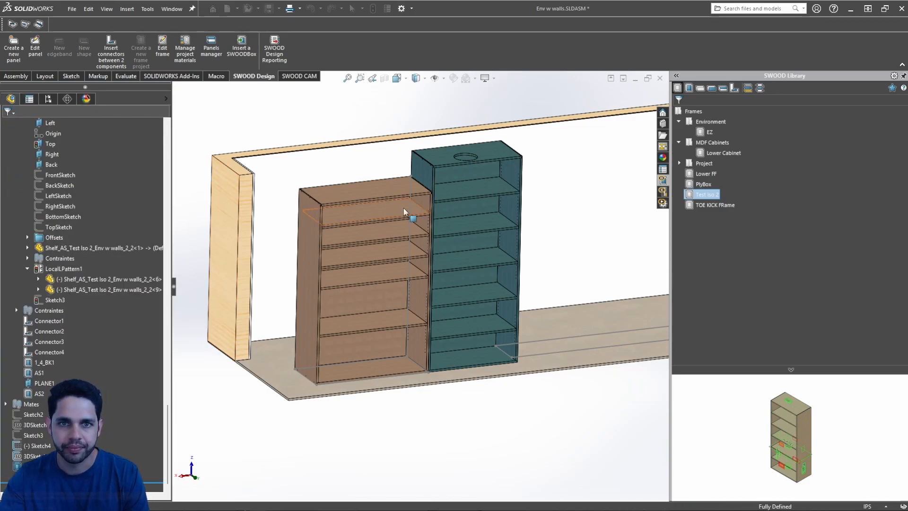
Step: Examine the top joint between the two bookcases up close and their overall heights from several angles
{"action": "middle_click_drag", "start_coordinate": [441, 203], "coordinate": [425, 158]}
{"action": "left_click", "coordinate": [428, 145]}
{"action": "scroll", "coordinate": [428, 147], "scroll_direction": "down", "scroll_amount": 8}
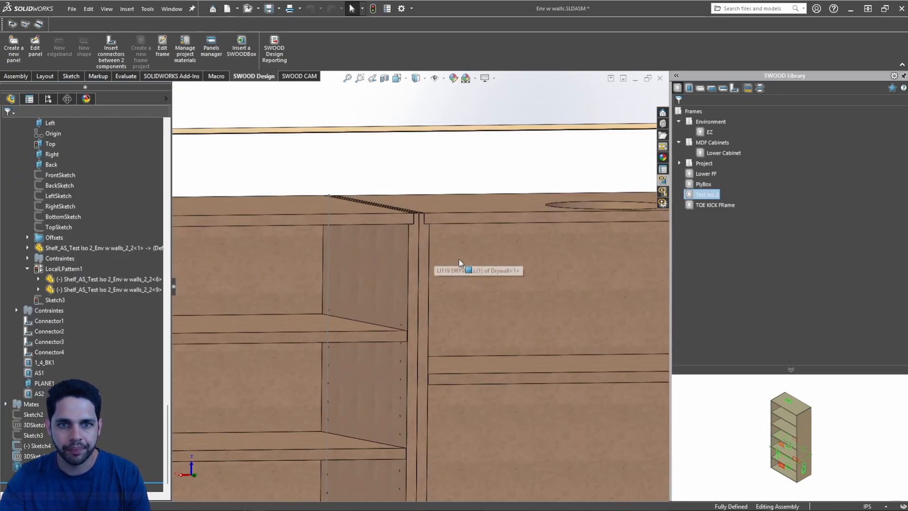
{"action": "middle_click_drag", "start_coordinate": [446, 247], "coordinate": [413, 243]}
{"action": "scroll", "coordinate": [492, 286], "scroll_direction": "up", "scroll_amount": 8}
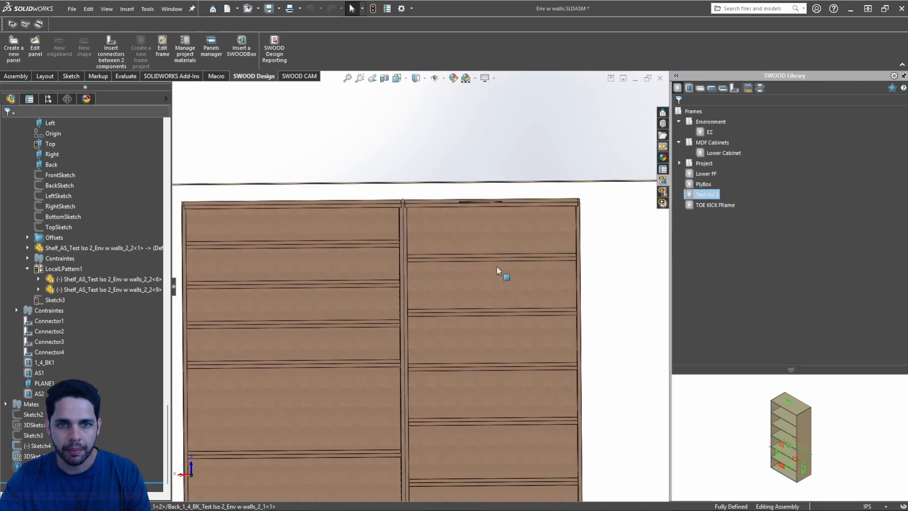
{"action": "middle_click_drag", "start_coordinate": [496, 266], "coordinate": [450, 209]}
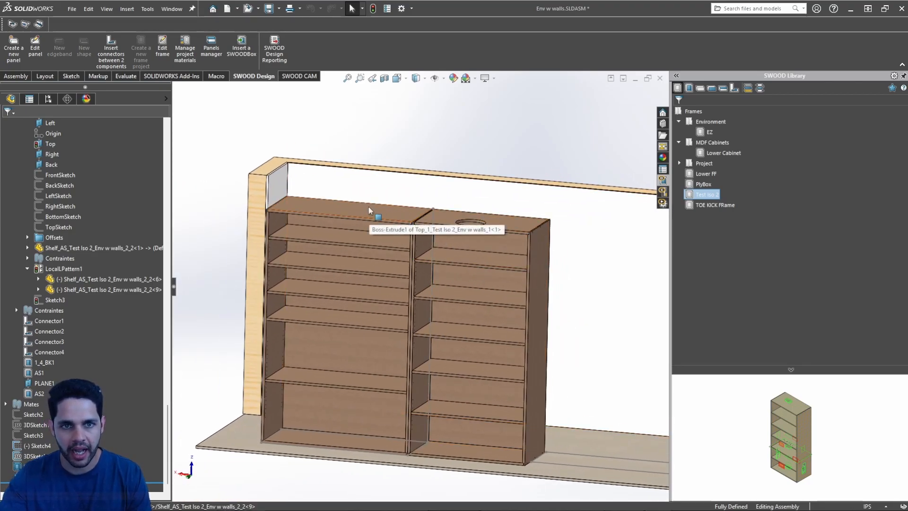
{"action": "scroll", "coordinate": [437, 295], "scroll_direction": "up", "scroll_amount": 2}
{"action": "middle_click_drag", "start_coordinate": [444, 296], "coordinate": [466, 252]}
Step: Select the whole bookcase subassembly with the hole and set its Fixed Shelf (bot) frame parameter to 36 inches
{"action": "scroll", "coordinate": [407, 293], "scroll_direction": "down", "scroll_amount": 2}
{"action": "scroll", "coordinate": [455, 250], "scroll_direction": "down", "scroll_amount": 1}
{"action": "right_click", "coordinate": [466, 248]}
{"action": "left_click", "coordinate": [528, 105]}
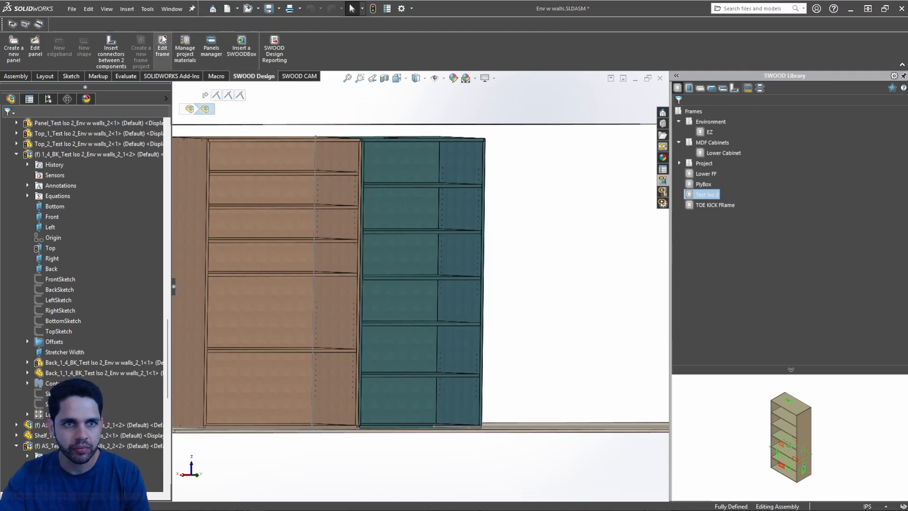
{"action": "left_click", "coordinate": [162, 45]}
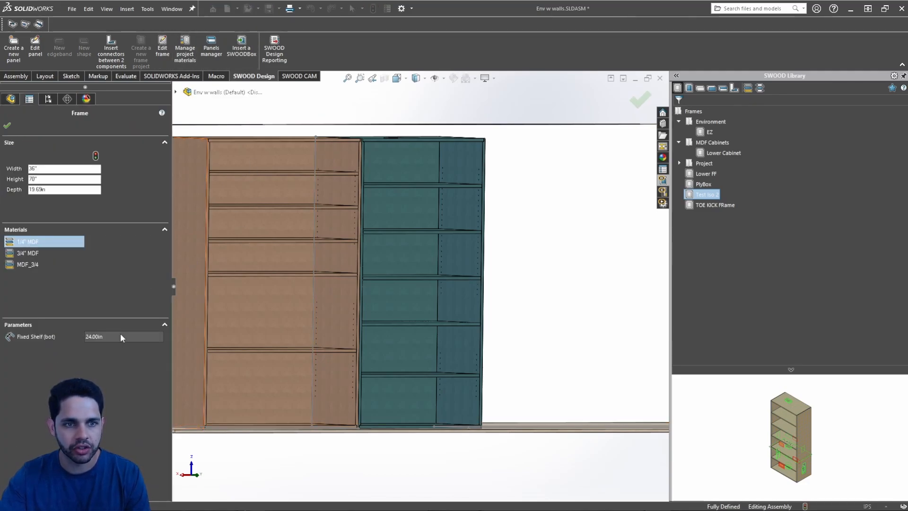
{"action": "scroll", "coordinate": [402, 305], "scroll_direction": "down", "scroll_amount": 1}
{"action": "middle_click_drag", "start_coordinate": [416, 305], "coordinate": [460, 328]}
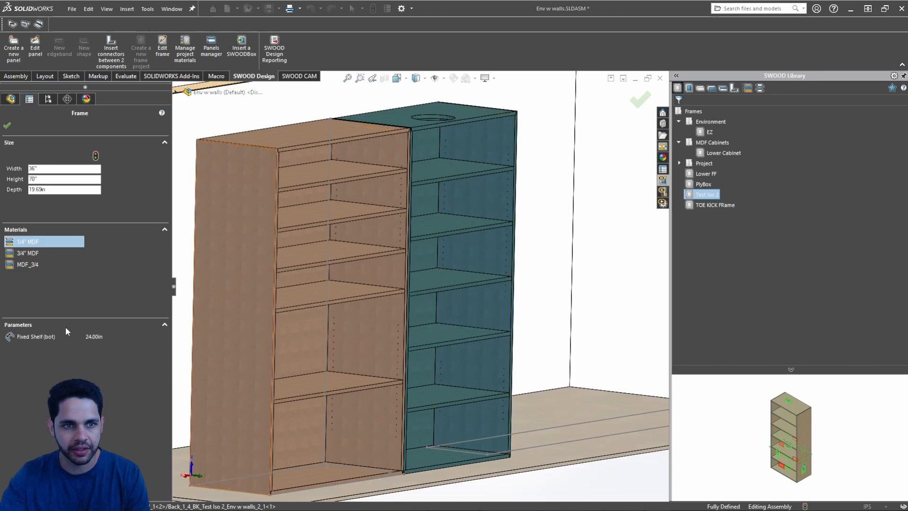
{"action": "left_click", "coordinate": [95, 336]}
{"action": "type", "text": "36"}
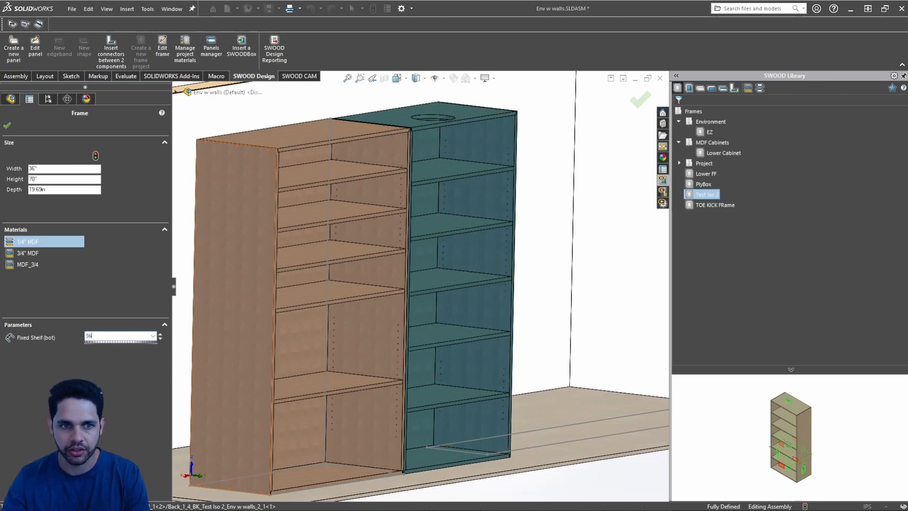
{"action": "key", "text": "Return"}
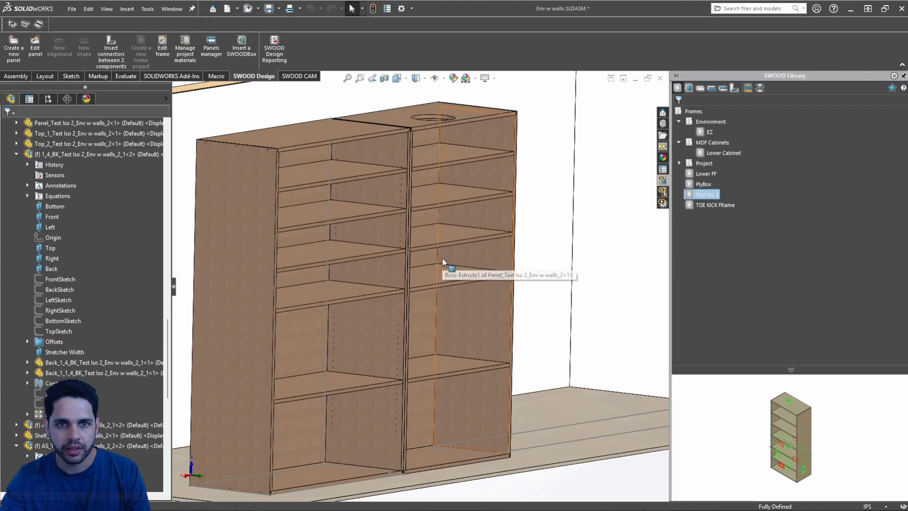
Step: Examine the shelf layout of both bookcases and their placement within the walled room from several angles
{"action": "middle_click_drag", "start_coordinate": [444, 262], "coordinate": [411, 229]}
{"action": "scroll", "coordinate": [410, 261], "scroll_direction": "up", "scroll_amount": 3}
{"action": "scroll", "coordinate": [407, 227], "scroll_direction": "up", "scroll_amount": 2}
{"action": "scroll", "coordinate": [421, 311], "scroll_direction": "down", "scroll_amount": 3}
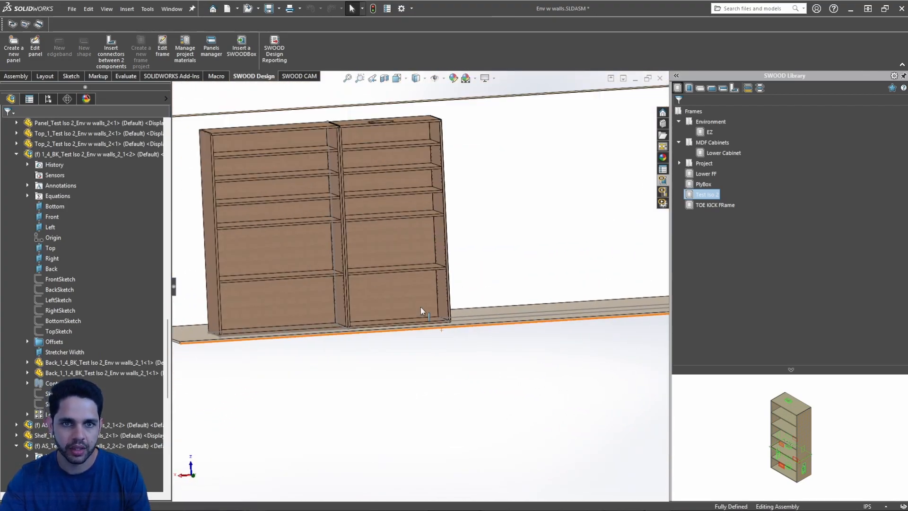
{"action": "middle_click_drag", "start_coordinate": [422, 310], "coordinate": [477, 348]}
{"action": "scroll", "coordinate": [38, 379], "scroll_direction": "down", "scroll_amount": 12}
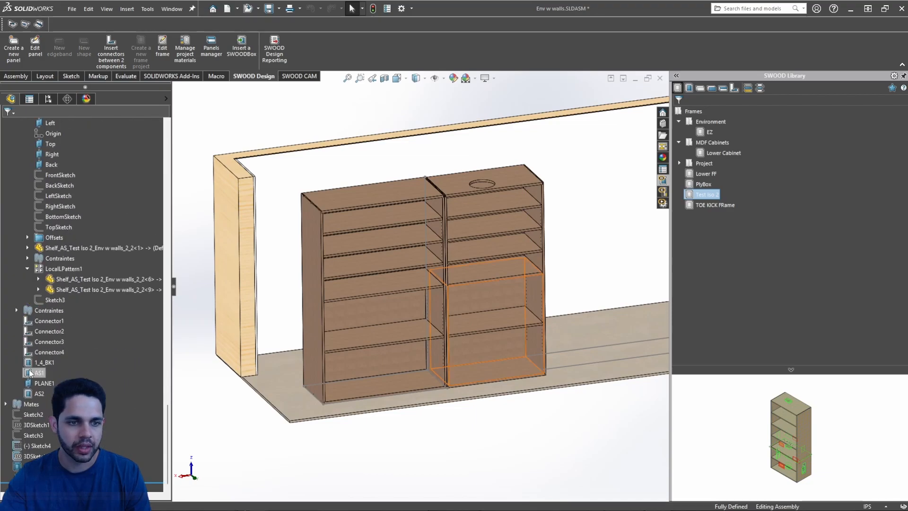
{"action": "scroll", "coordinate": [426, 322], "scroll_direction": "up", "scroll_amount": 2}
{"action": "middle_click_drag", "start_coordinate": [427, 321], "coordinate": [379, 305], "text": "ctrl"}
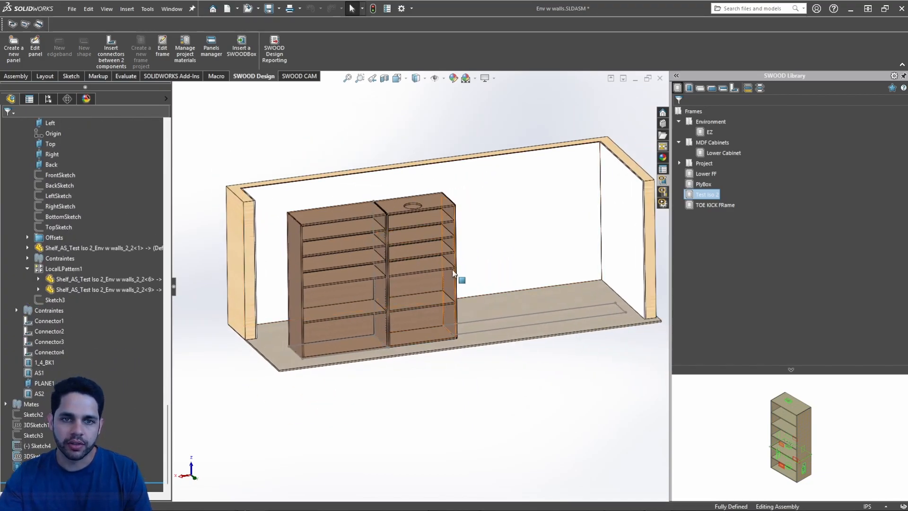
{"action": "middle_click_drag", "start_coordinate": [452, 270], "coordinate": [477, 309]}
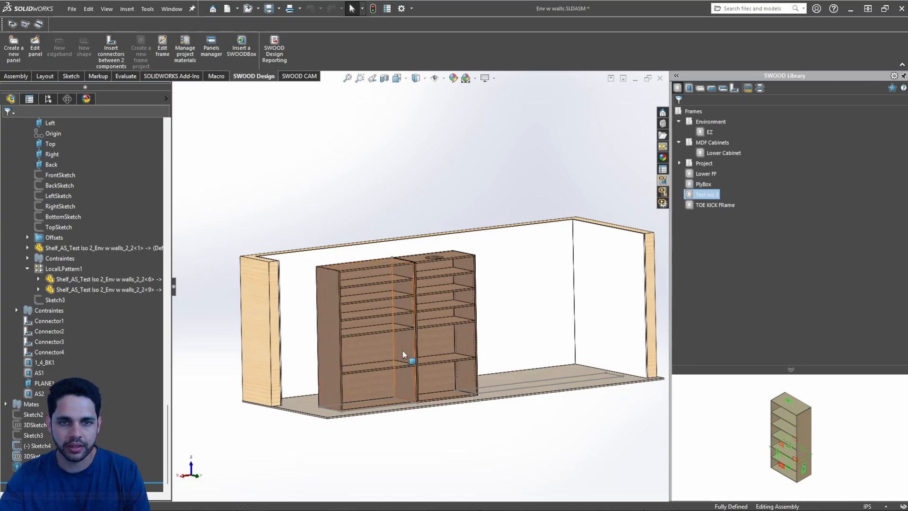